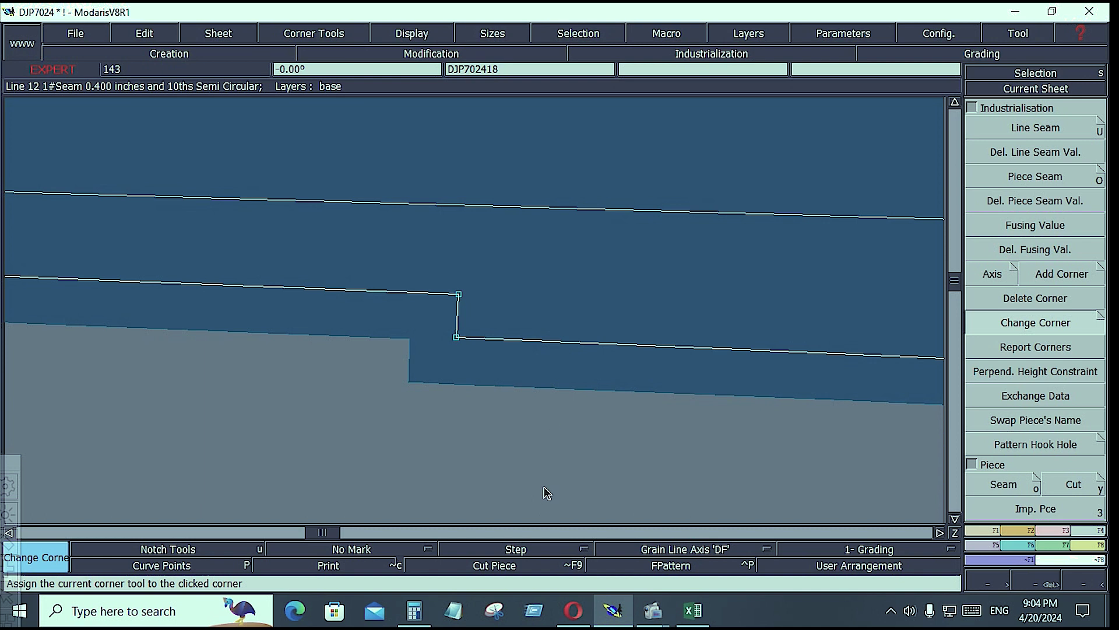
- Apply the Step corner type to the upper corner of the notch in the piece's seam line
key(Home)
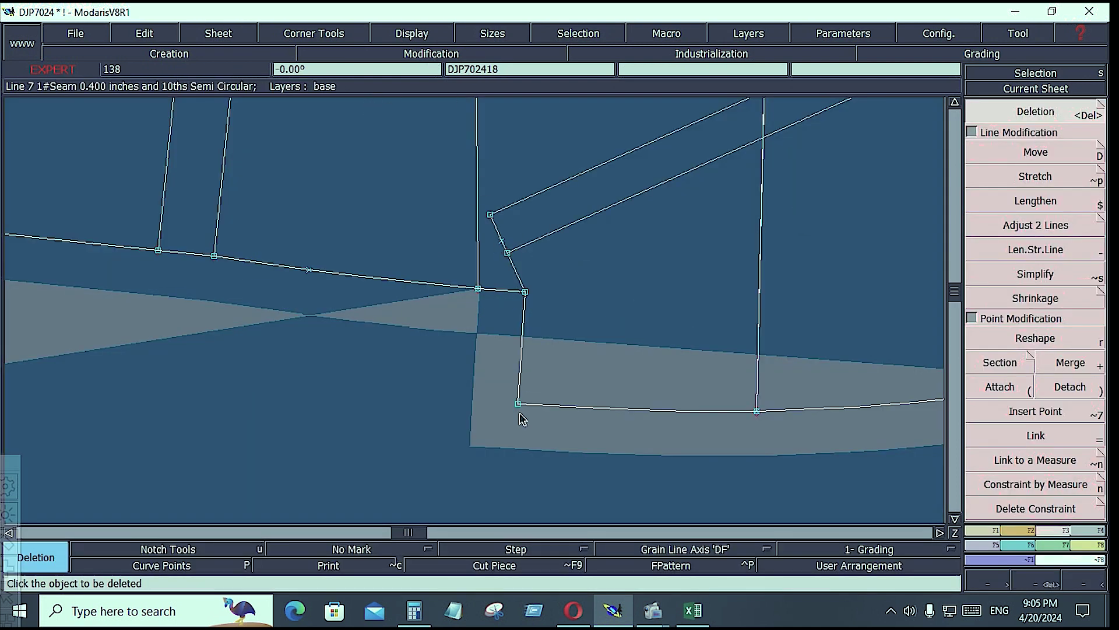
click(525, 554)
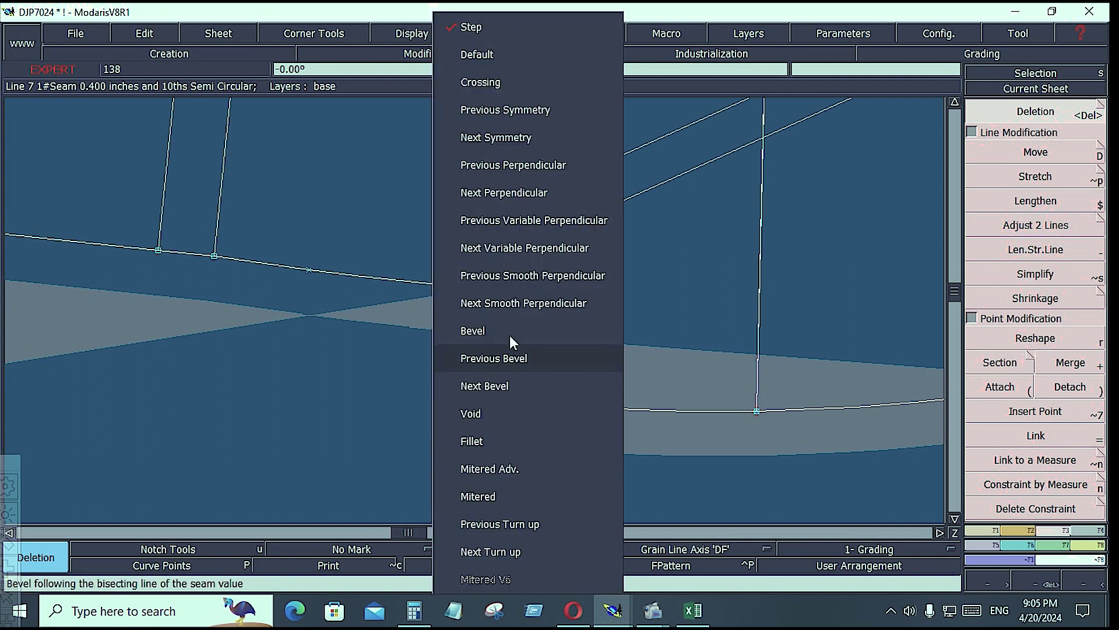
click(466, 33)
click(525, 292)
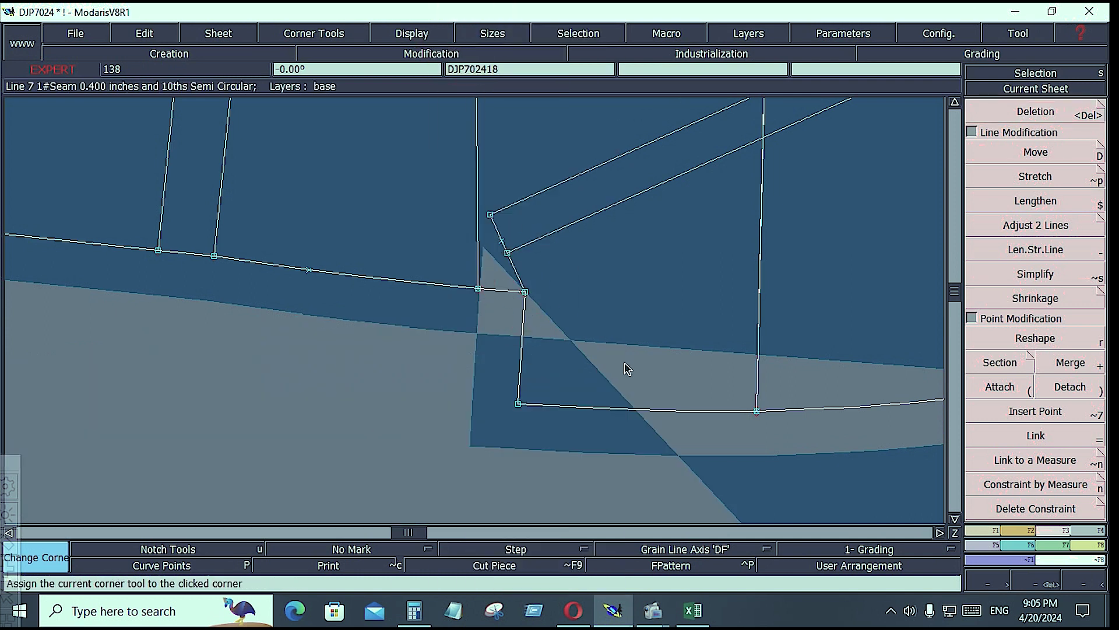
click(602, 475)
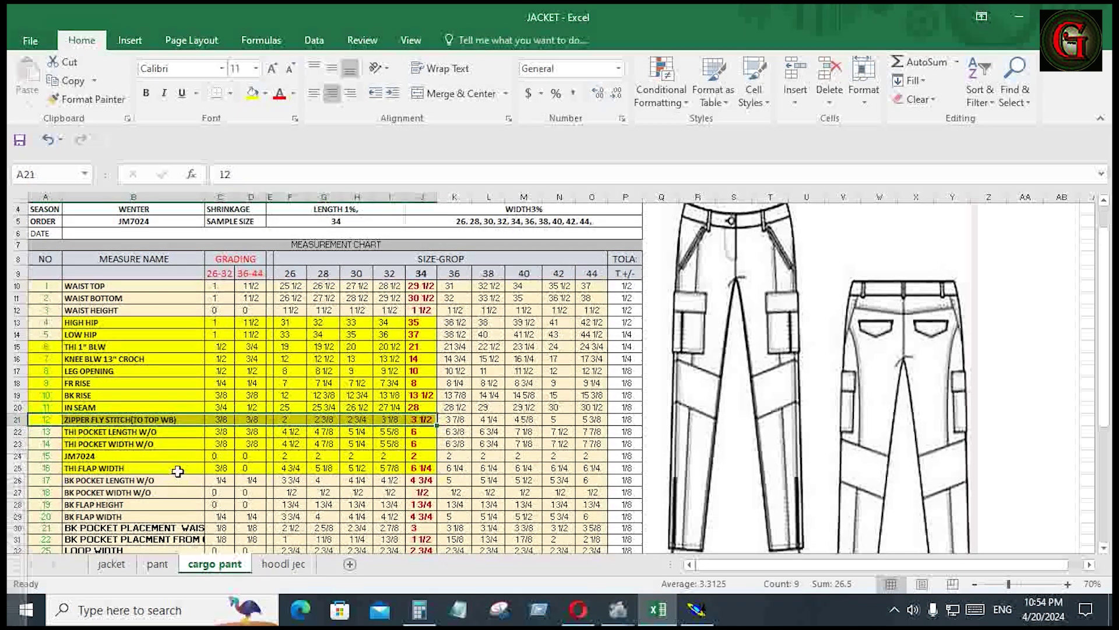
- Switch to Modaris and place a developed point on the pant panel's upper edge, curve length -2 inches from its end corner
click(696, 609)
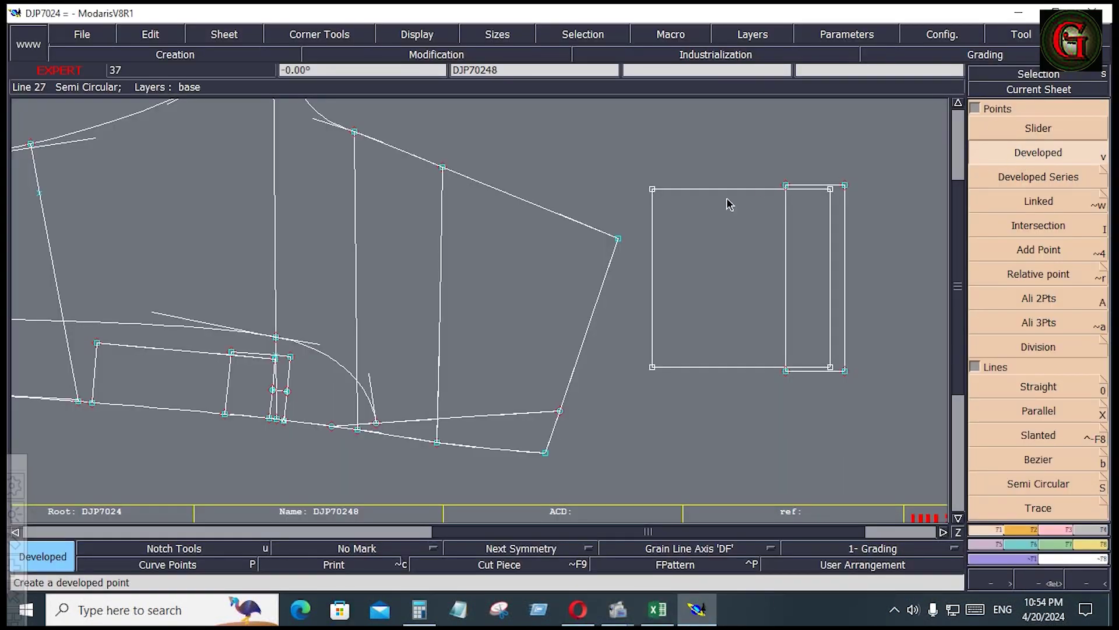
click(618, 239)
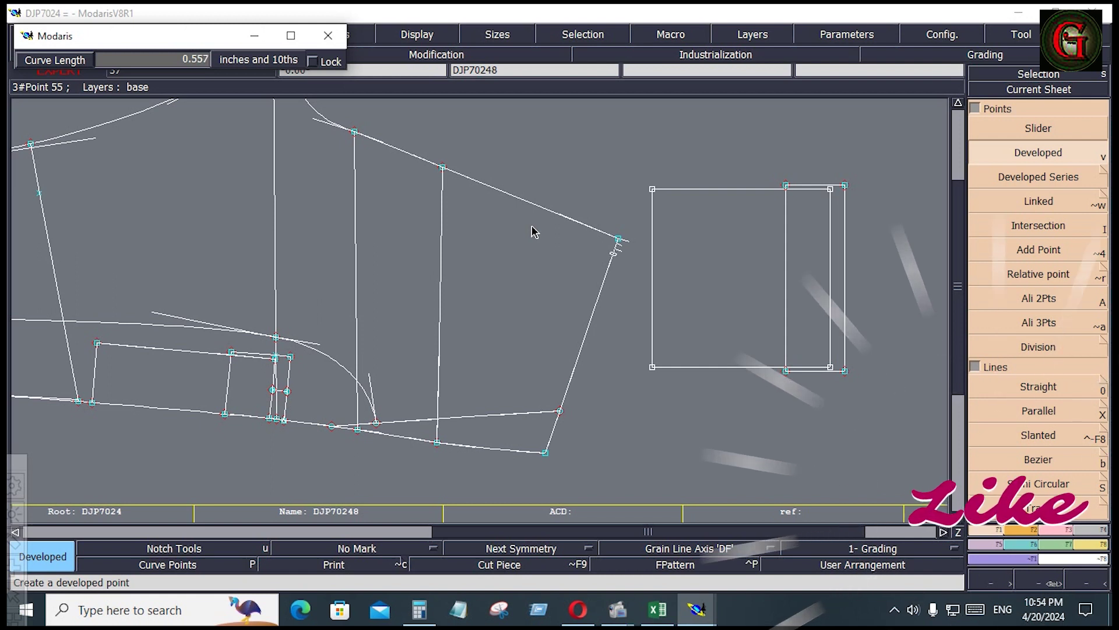
key(space)
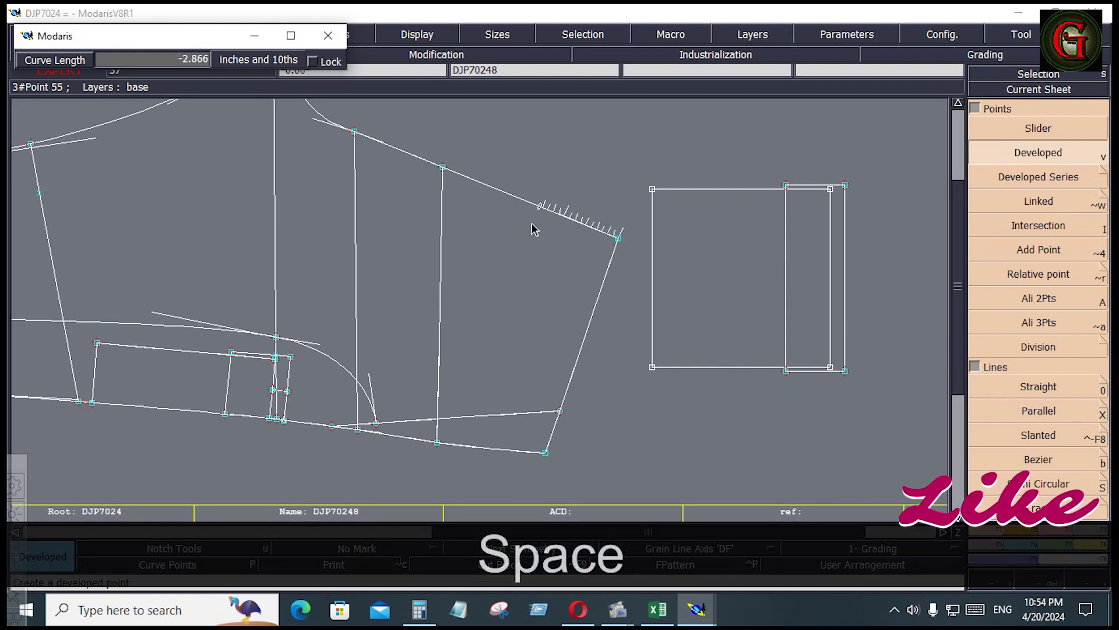
text(-2)
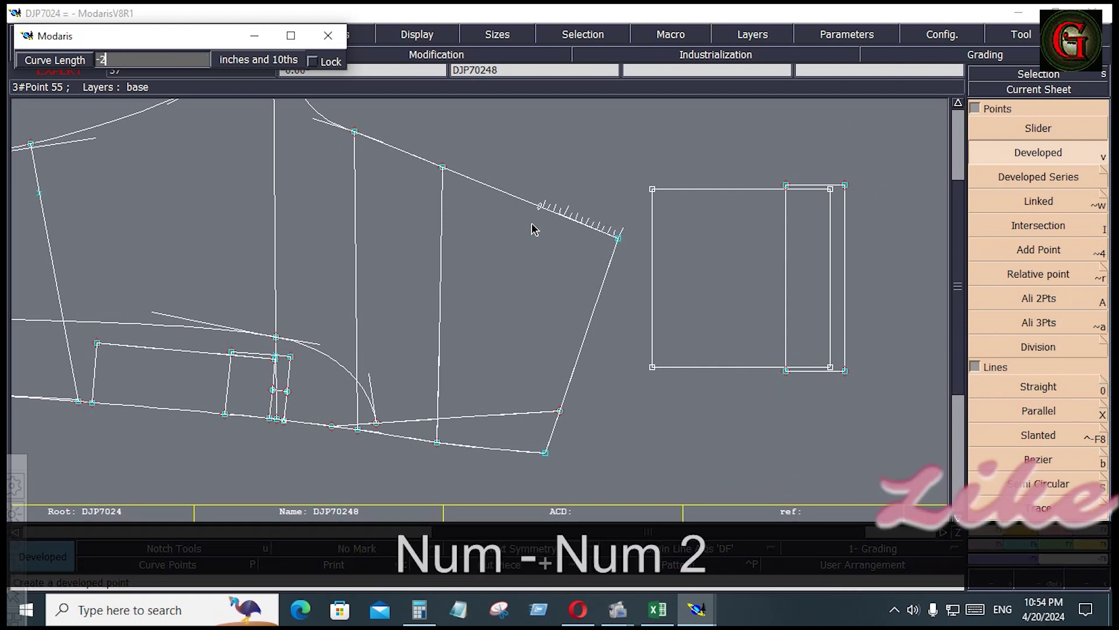
key(Return)
click(545, 453)
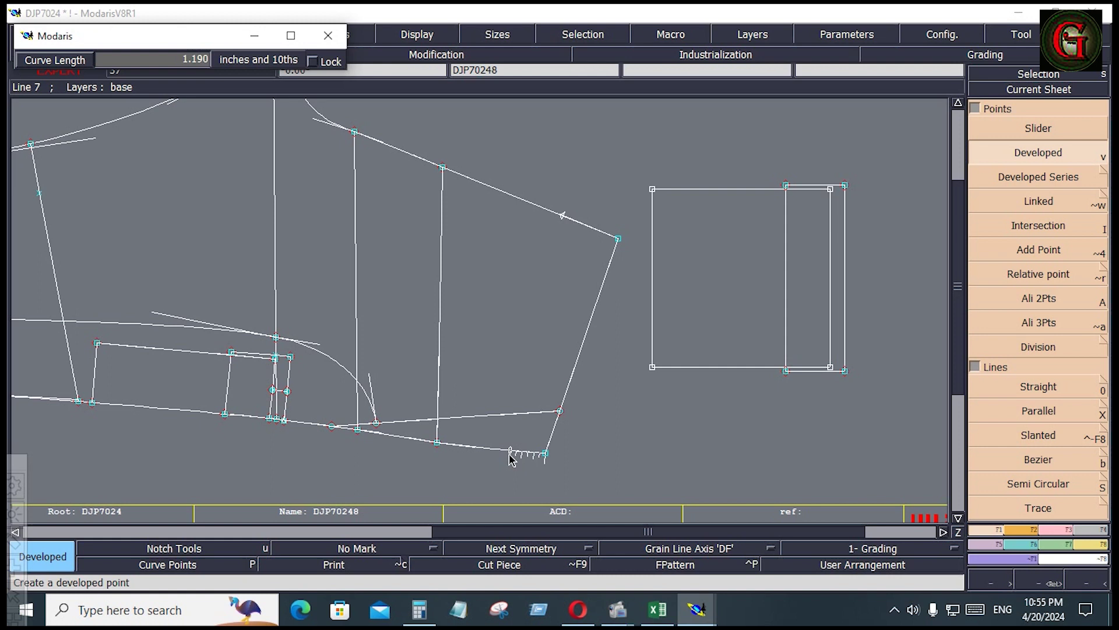
key(Down)
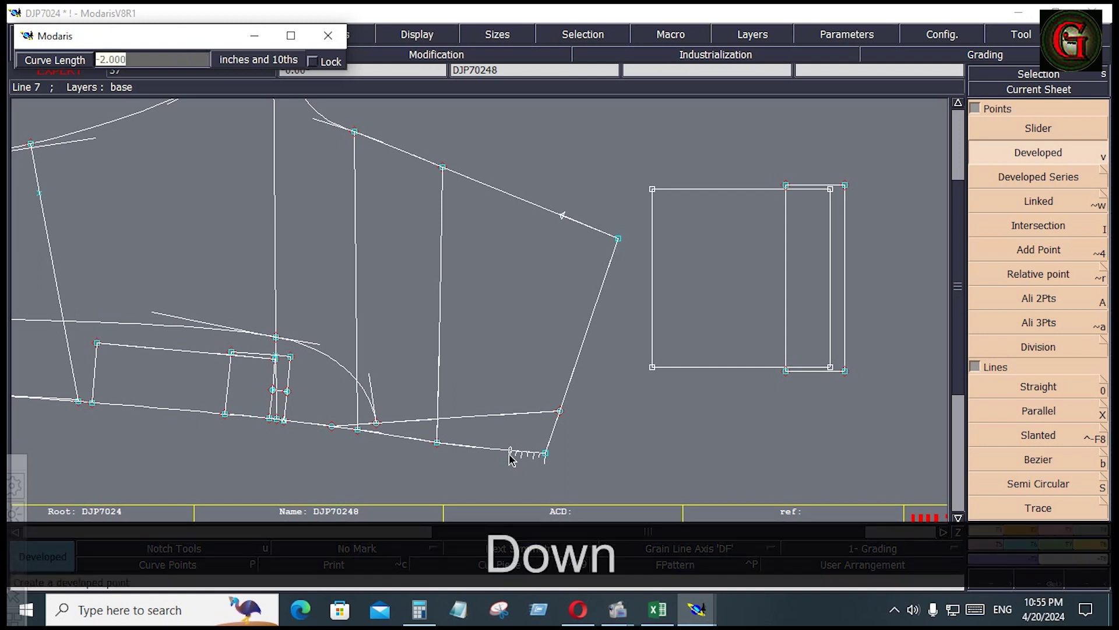
text(.875)
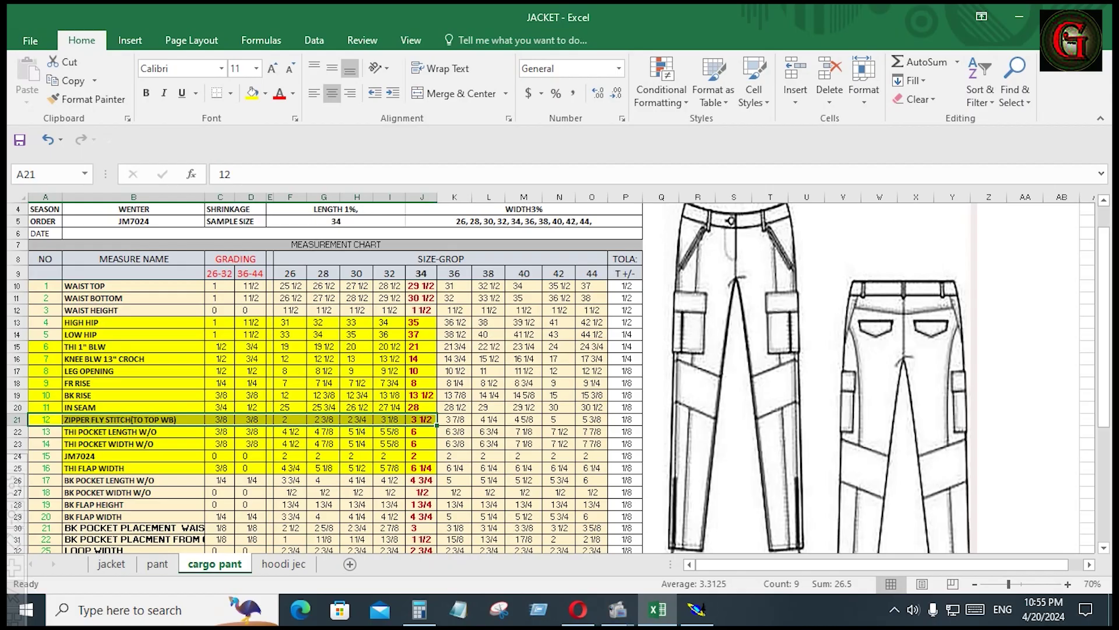
click(697, 609)
key(ctrl+z)
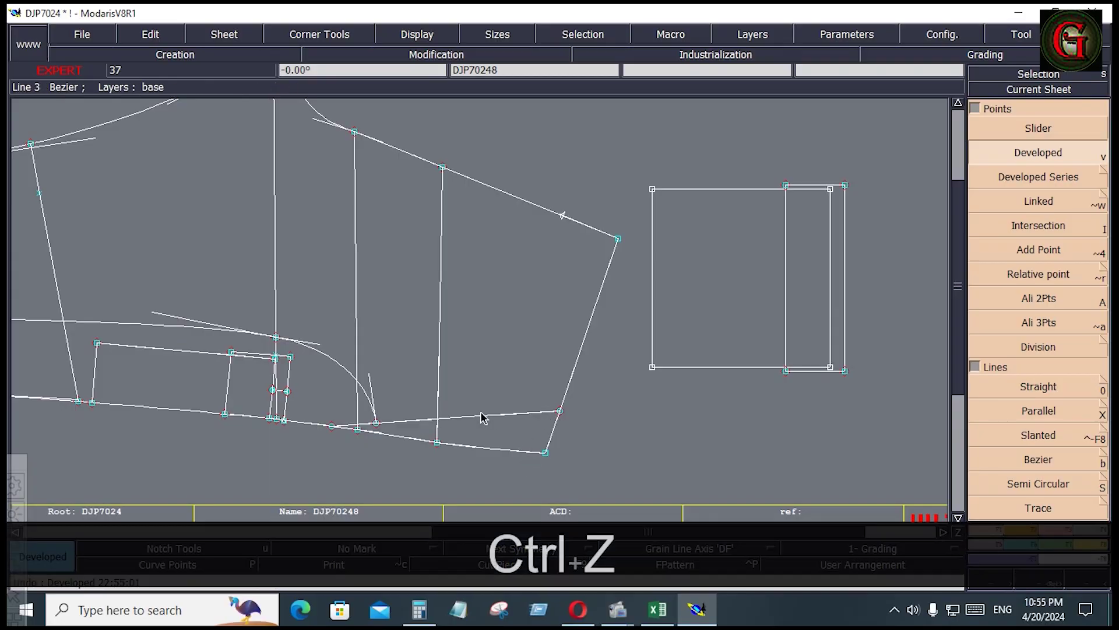
- Place a developed point on the inner slanted line, at a curve length of 1.25 inches from the panel's end edge
click(1039, 153)
click(517, 415)
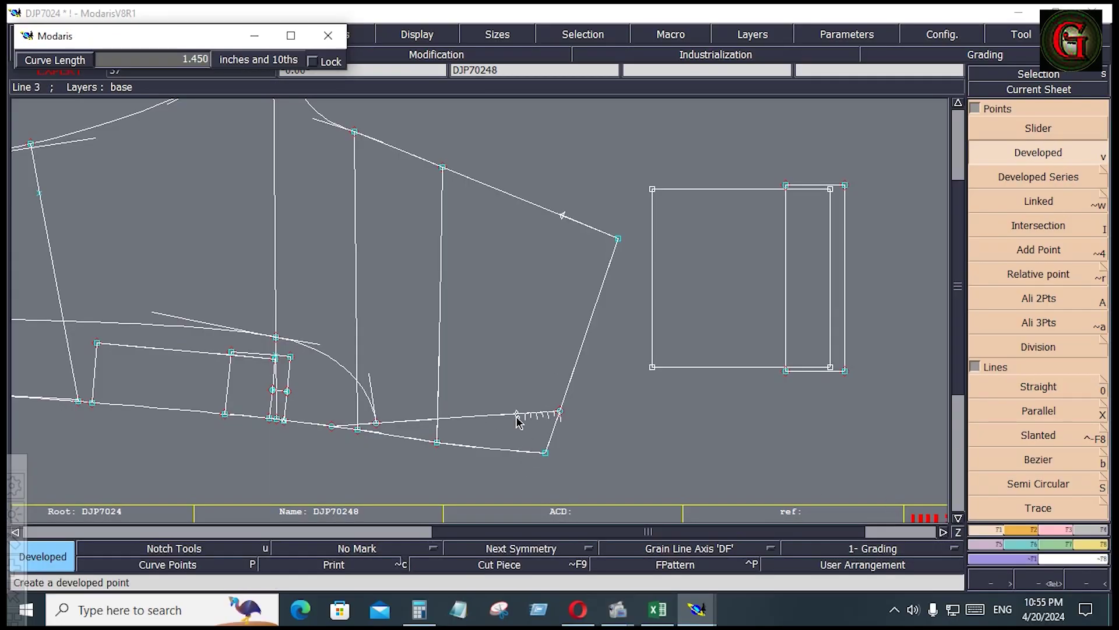
key(Down)
text(1.25)
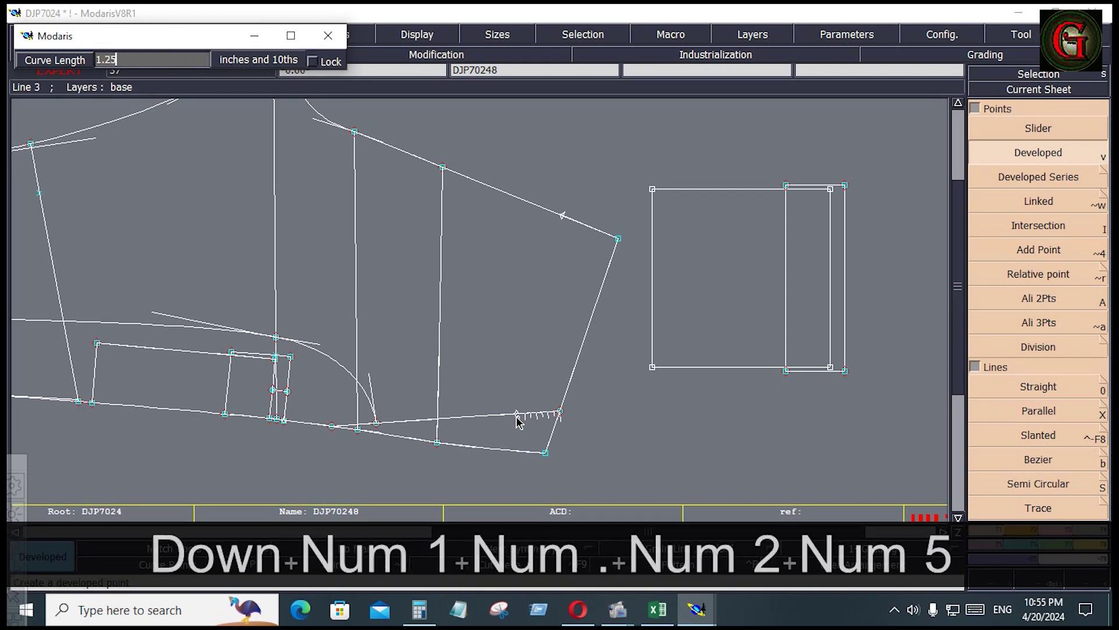
key(Return)
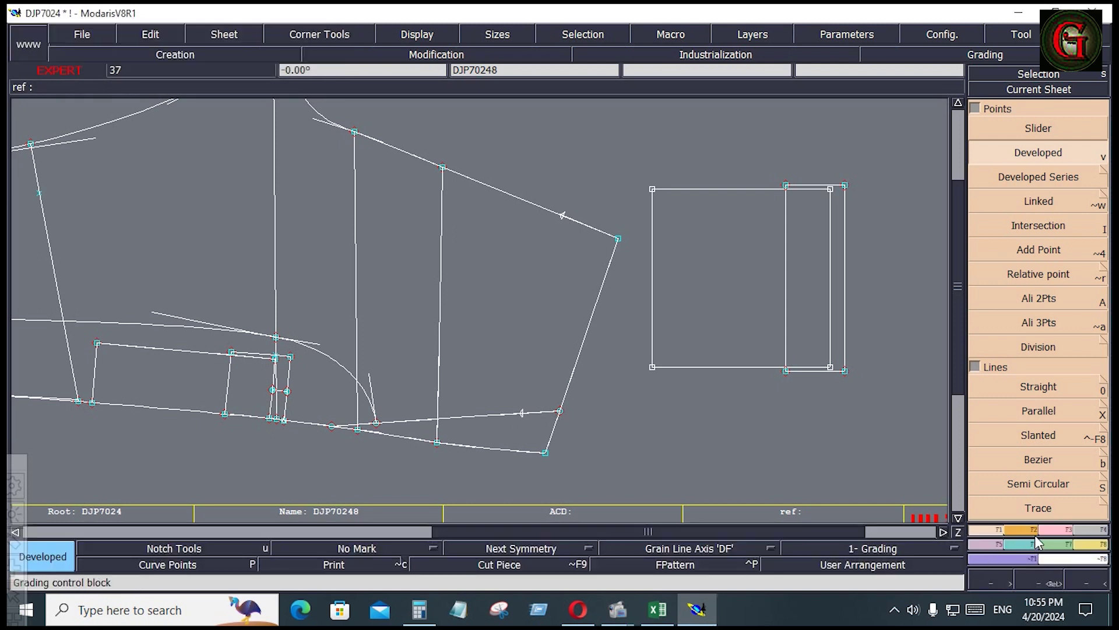
- Insert the developed points on the upper edge and the slanted line into their curves
click(437, 54)
click(1038, 410)
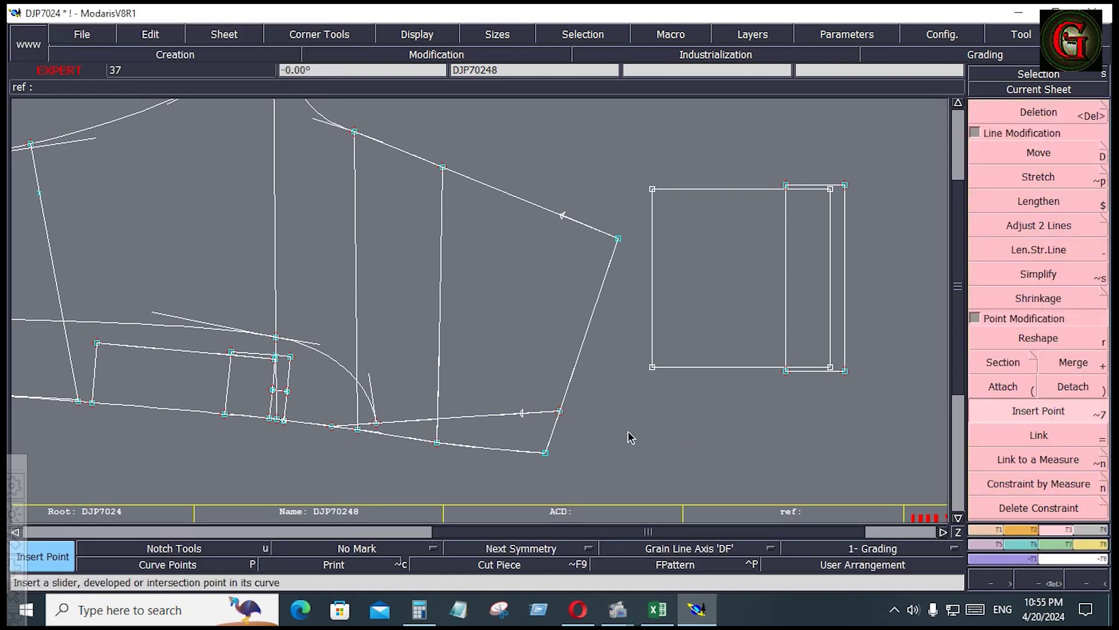
click(525, 415)
click(1027, 529)
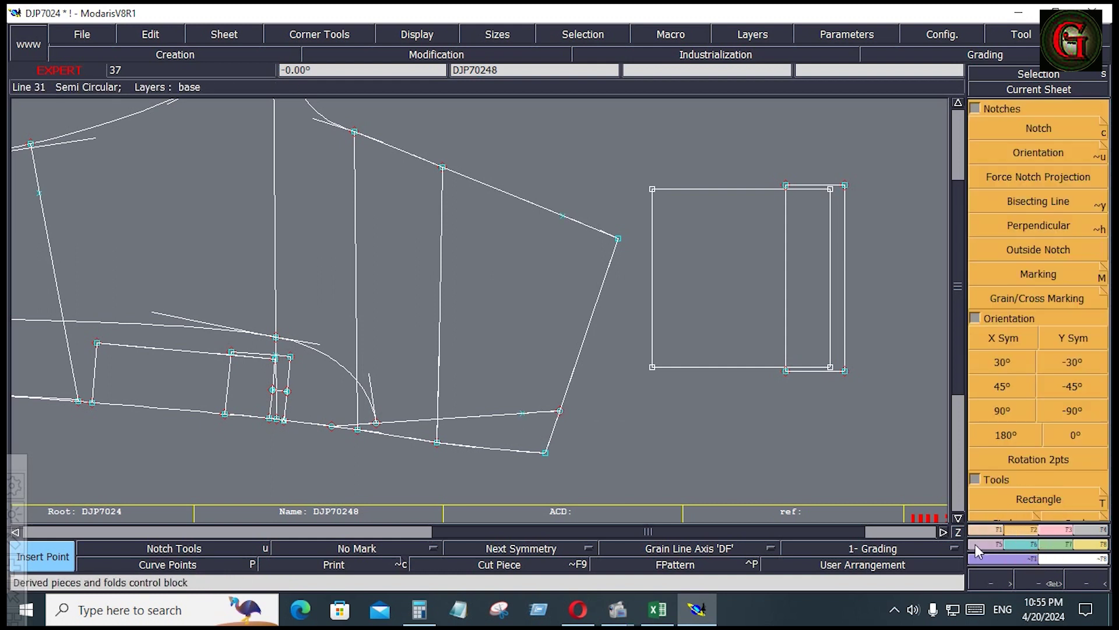
click(1036, 502)
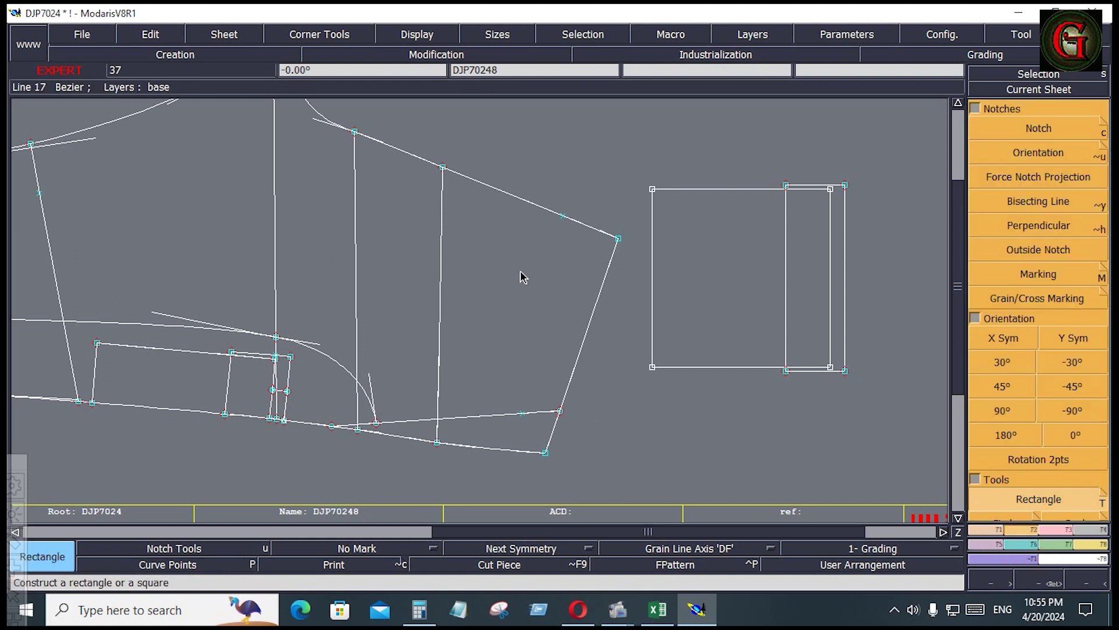
click(563, 217)
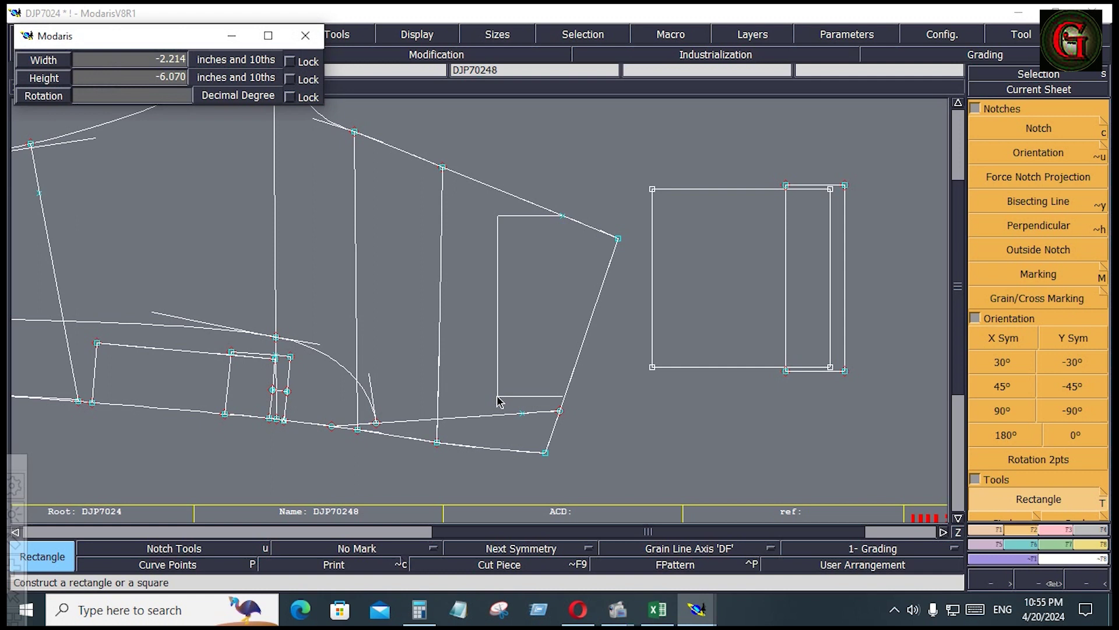
click(516, 372)
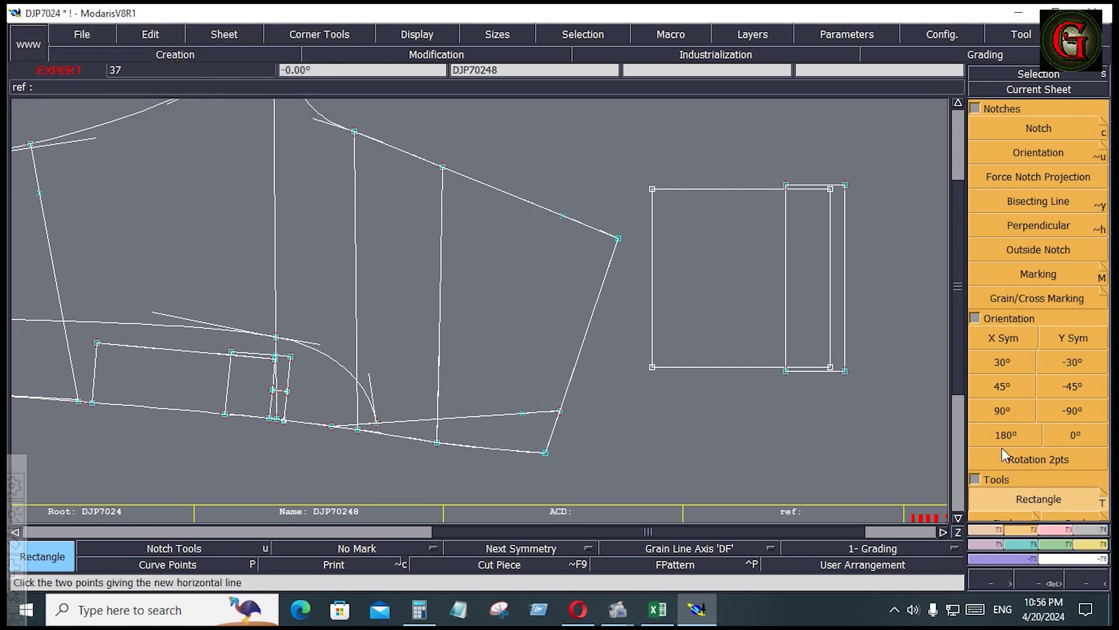
- Draw a shallow Arc Arrow curve between the two inserted points, bowed away from the panel's end edge
click(975, 109)
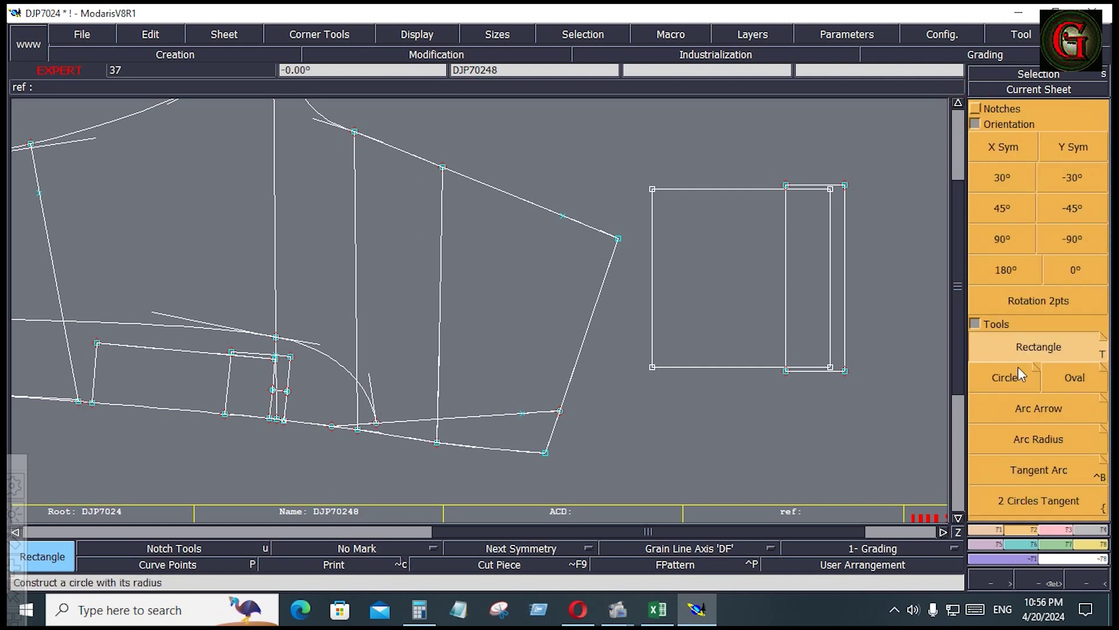
click(1038, 408)
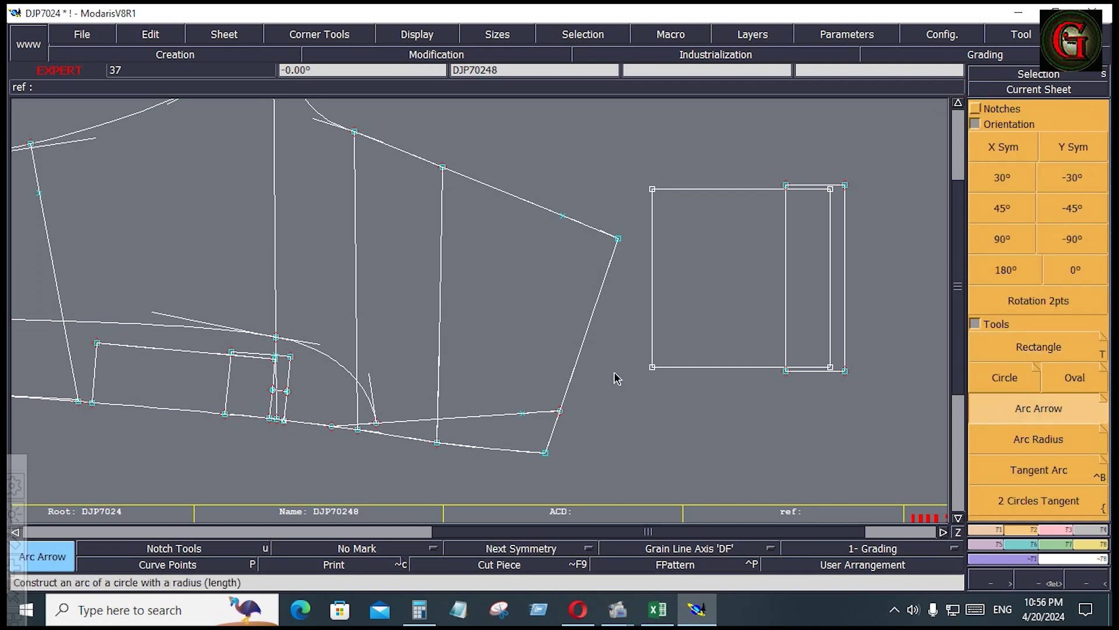
click(563, 215)
click(523, 414)
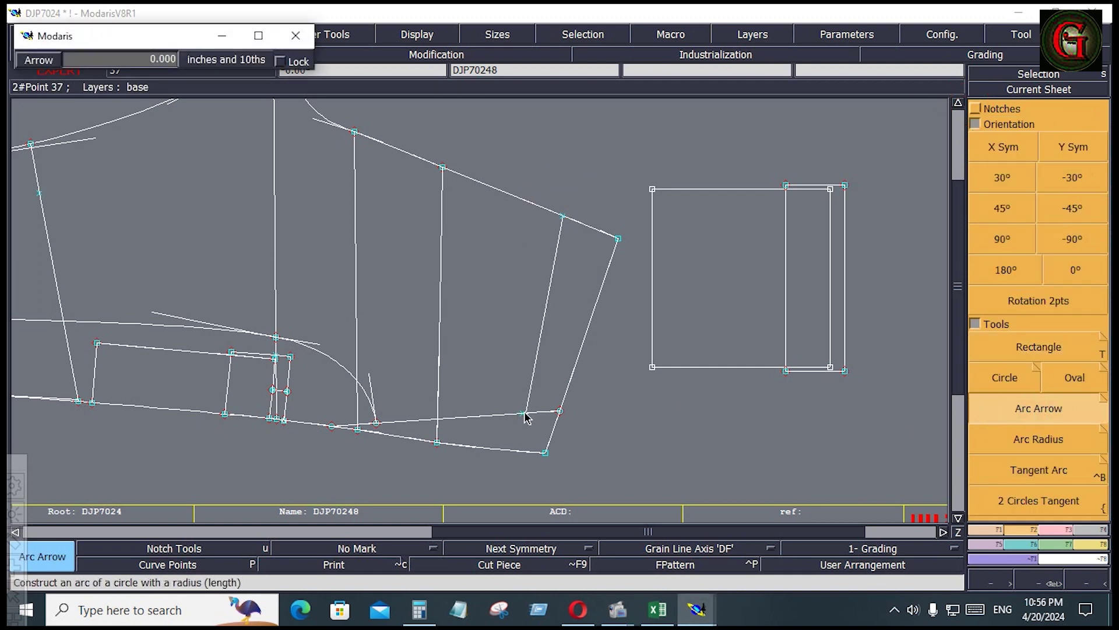
key(w)
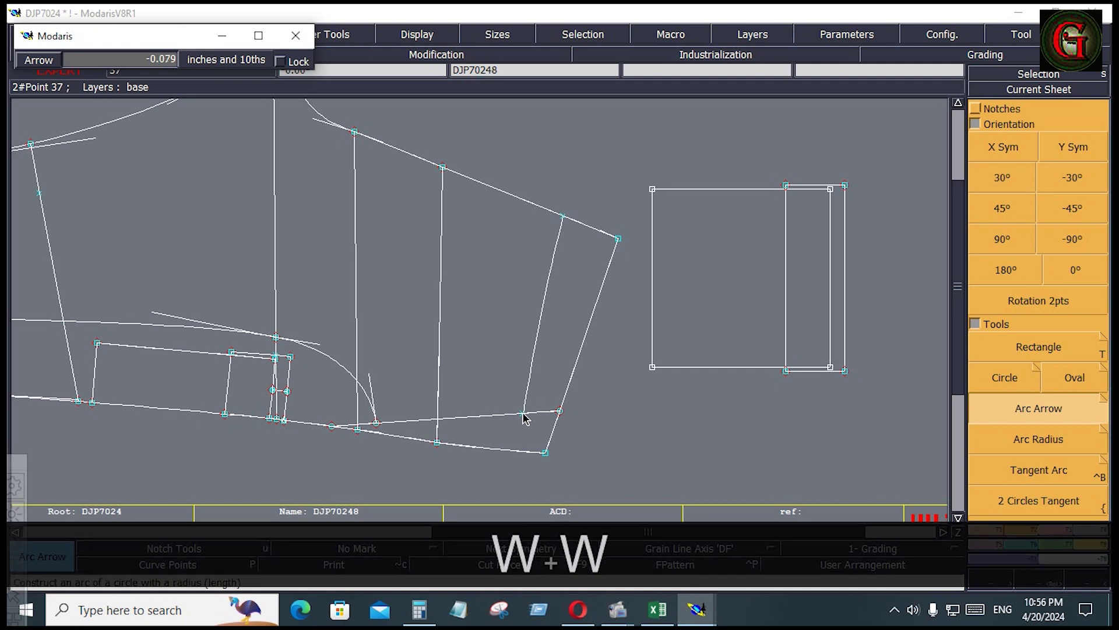
key(w)
key(w)
key(w)
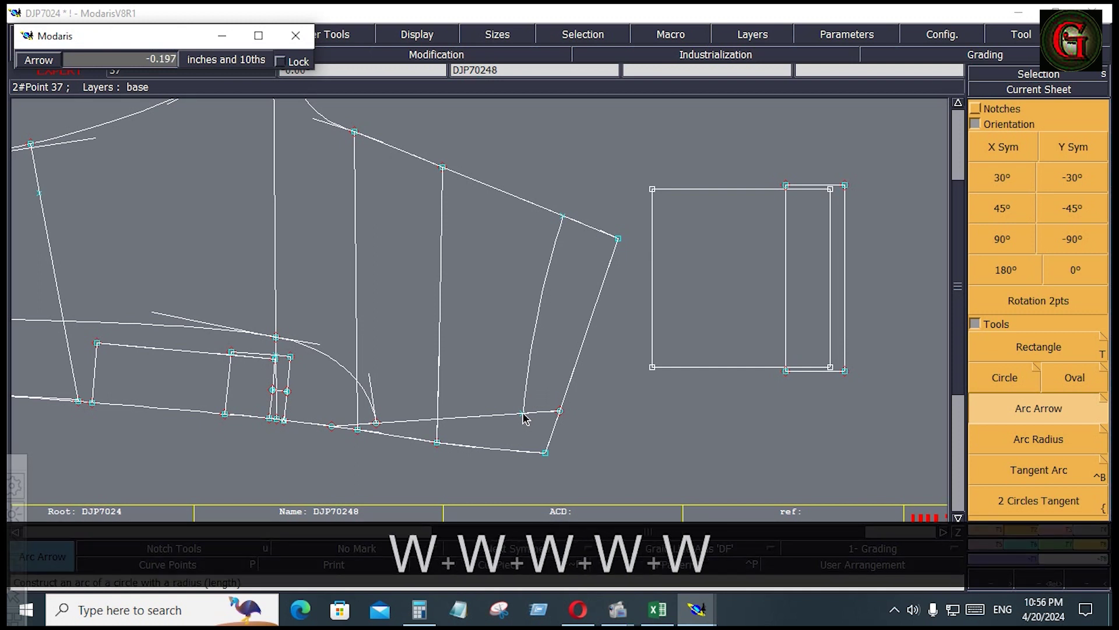
key(w)
key(w)
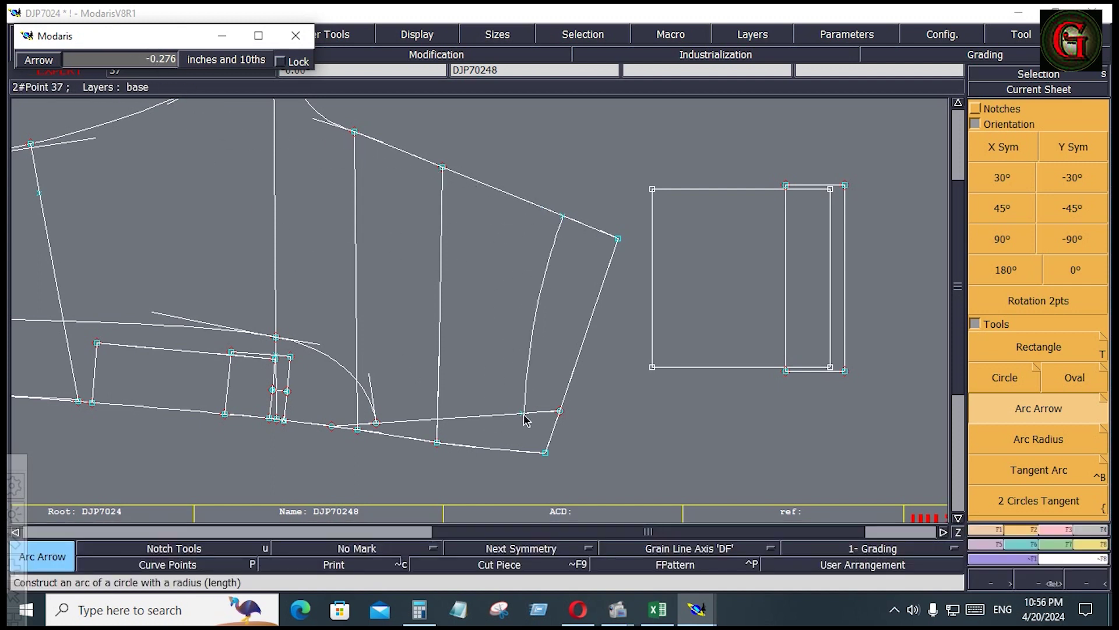
key(q)
click(523, 415)
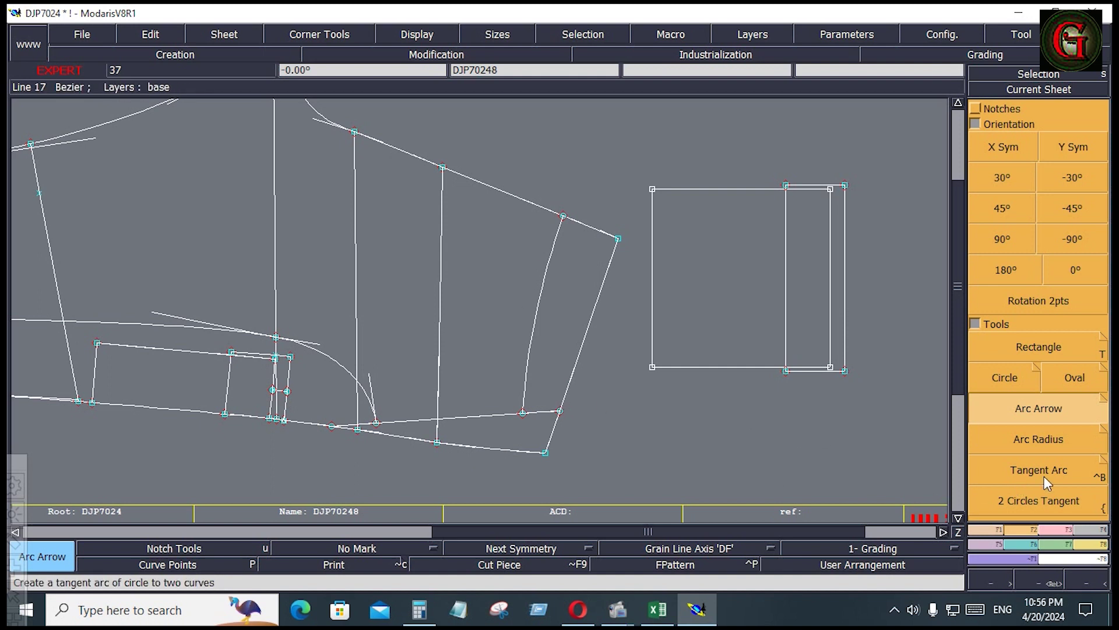
- Draw a second Arc Arrow curve from the end edge's upper corner to the slanted line's end, with an arrow of -0.236 inches
click(618, 239)
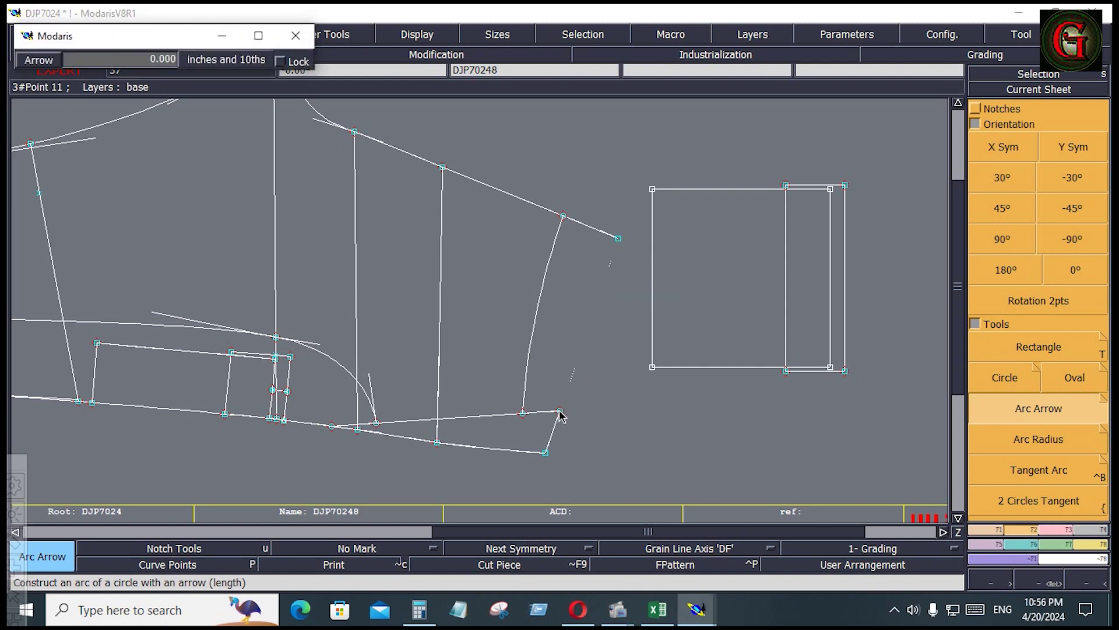
key(q)
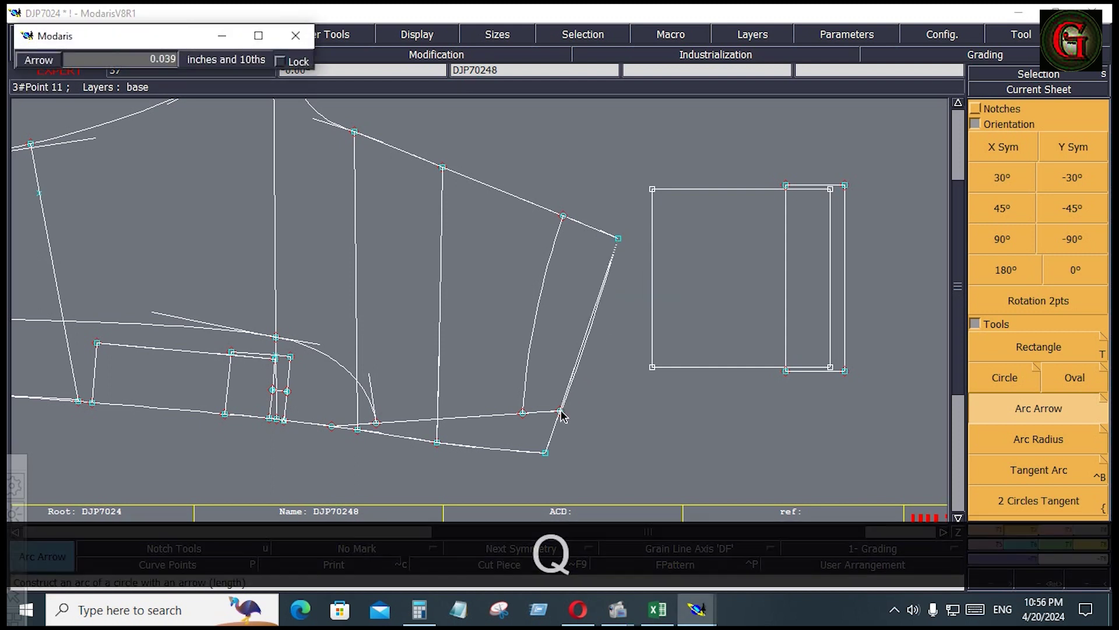
key(w)
key(w)
key(w)
key(w)
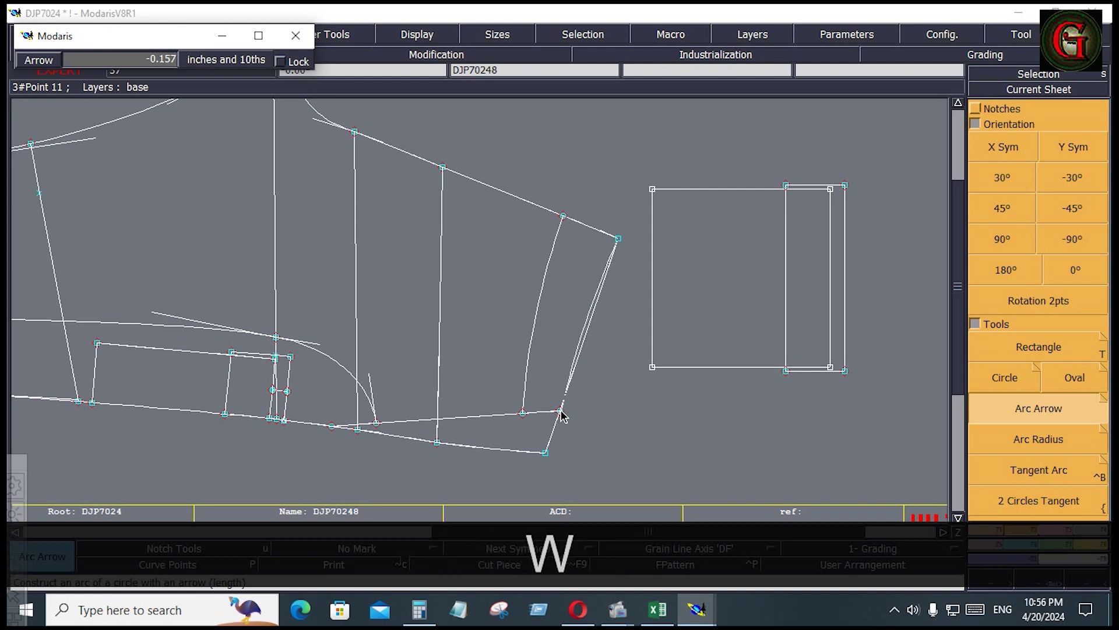
key(w)
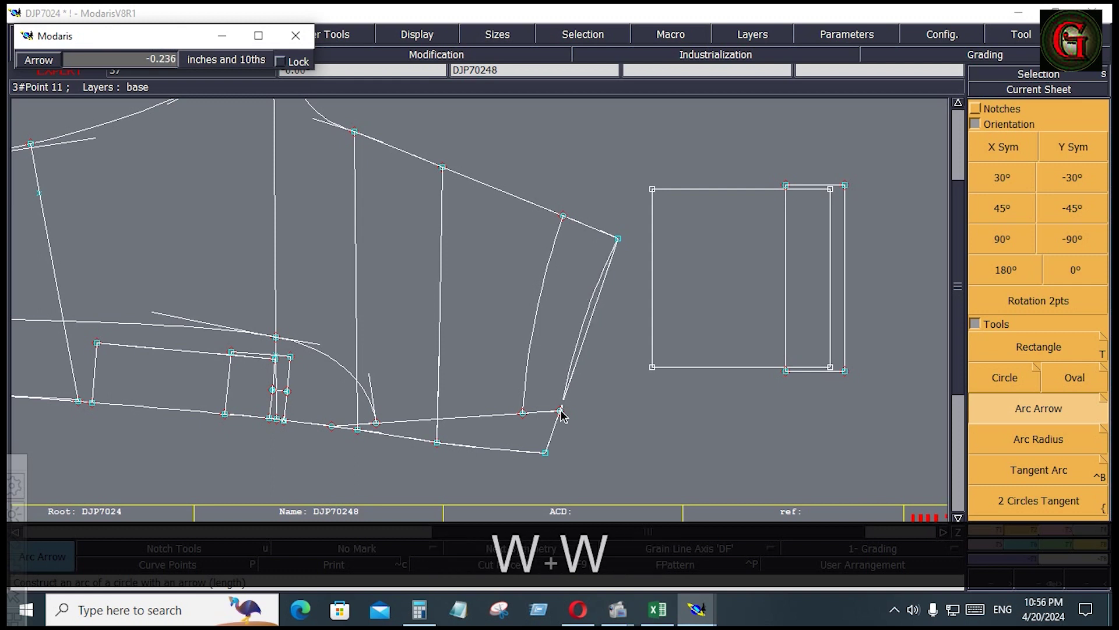
click(560, 414)
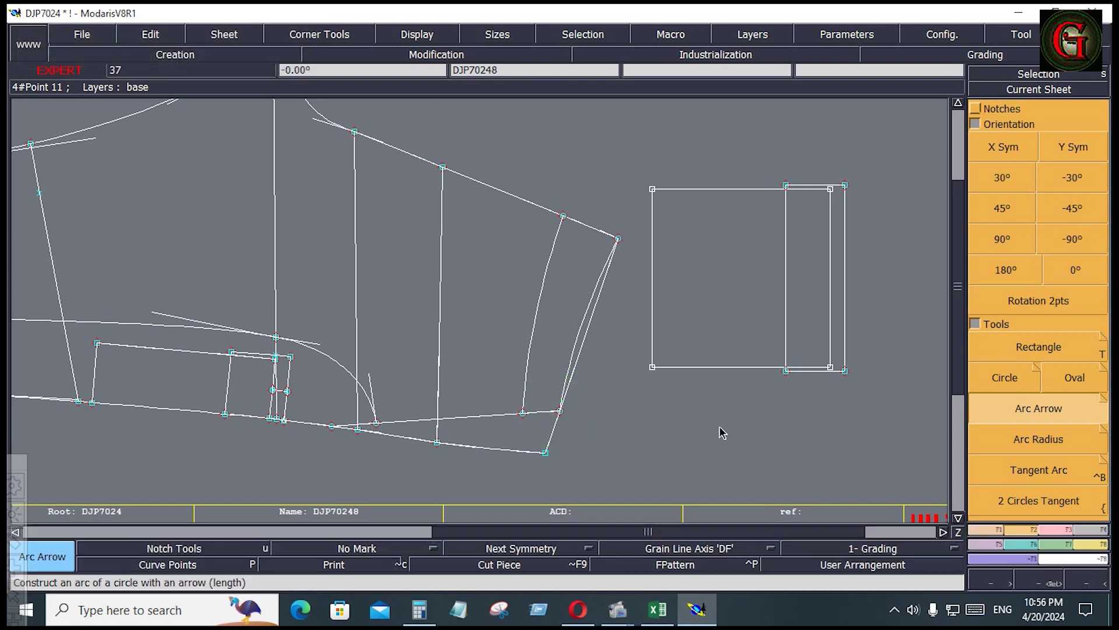
- Draw a Bezier line between the two ends of the inner arc, from the slanted line to the upper edge
click(984, 530)
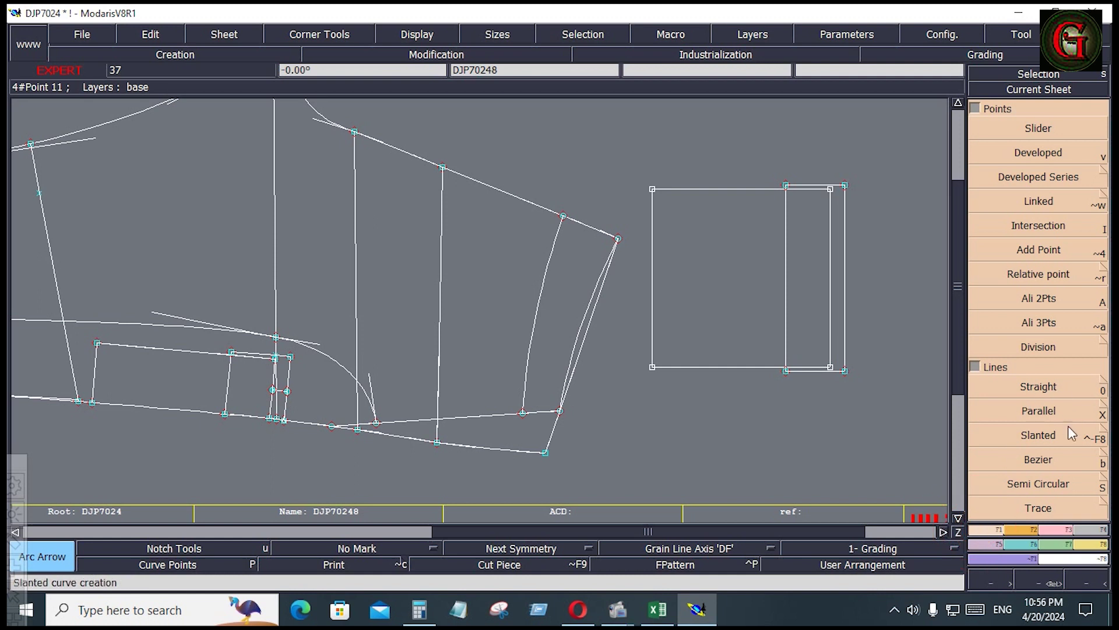
click(1041, 462)
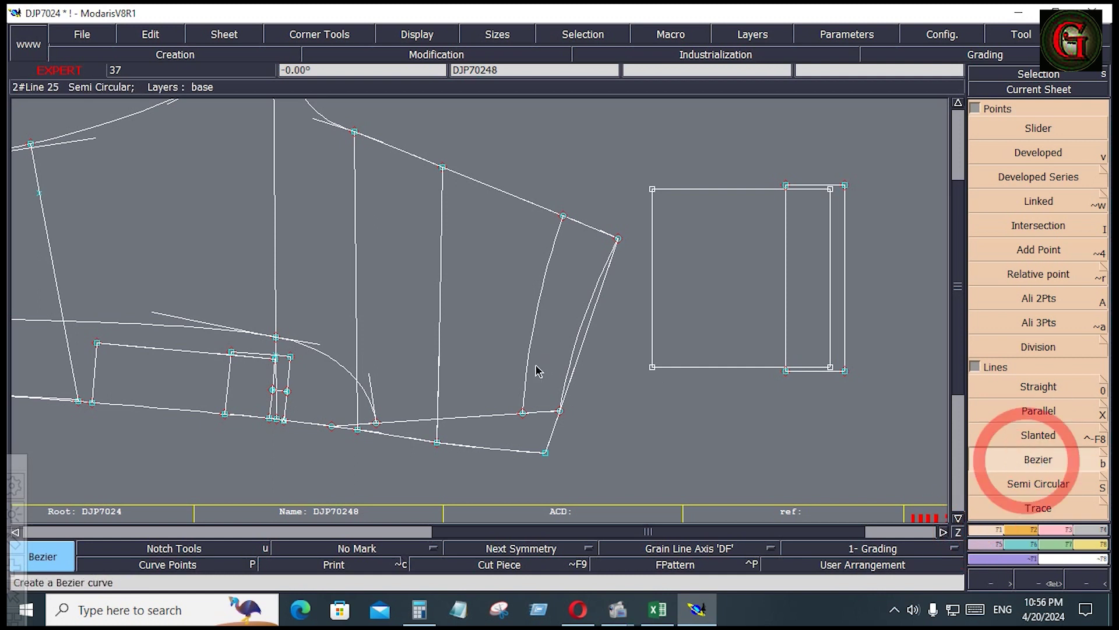
click(523, 413)
click(563, 216)
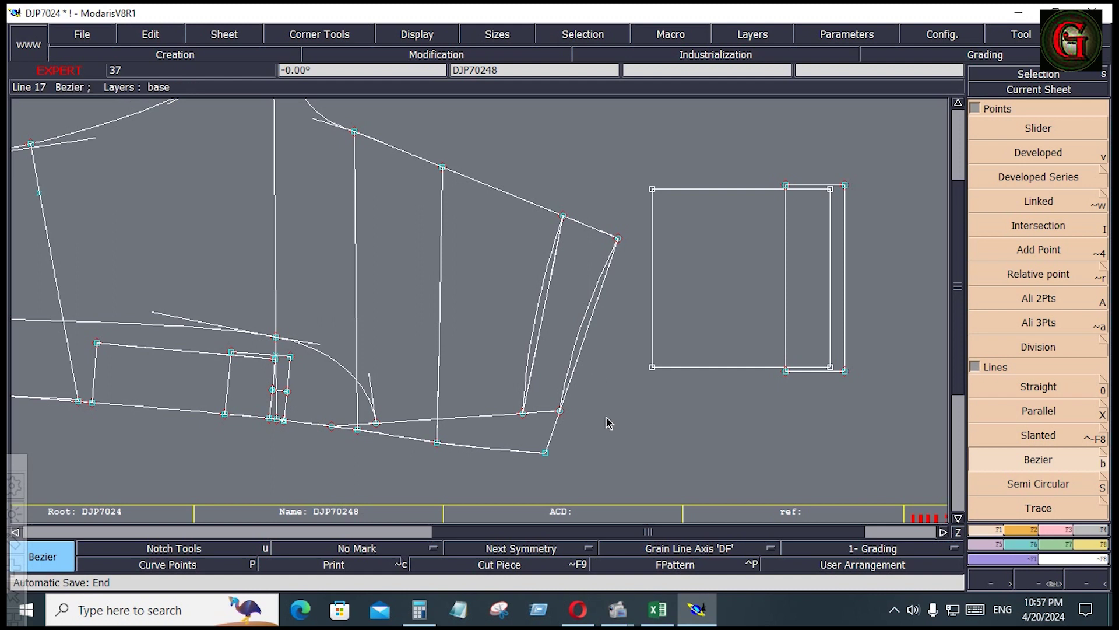
- Switch to the Excel workbook and check the back pocket size and placement measurements on the cargo pant sheet
key(alt+Tab)
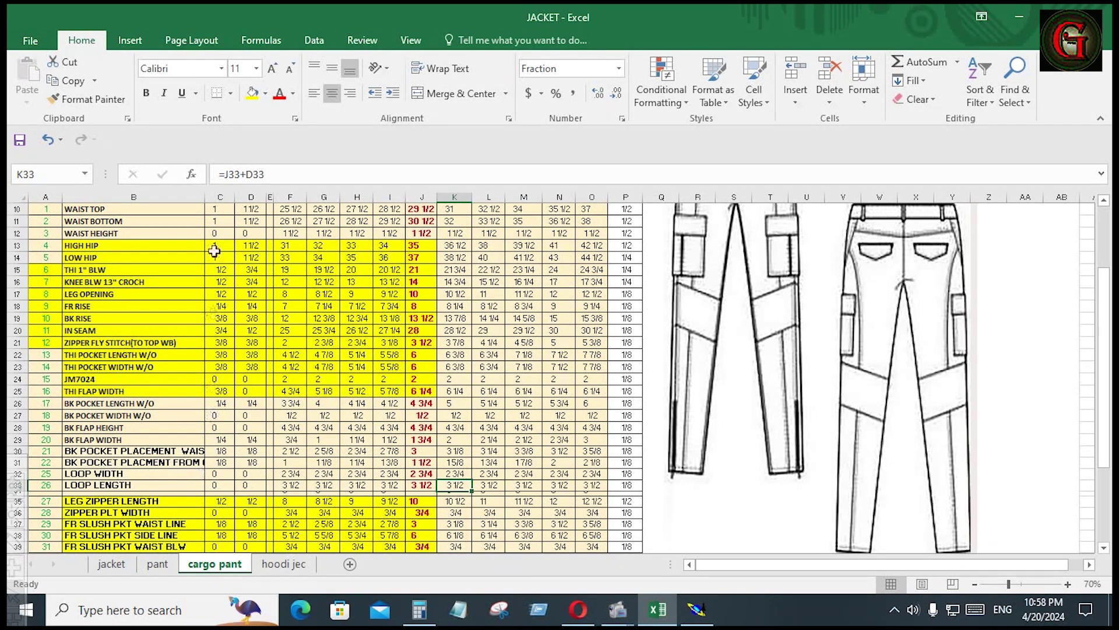
double_click(205, 197)
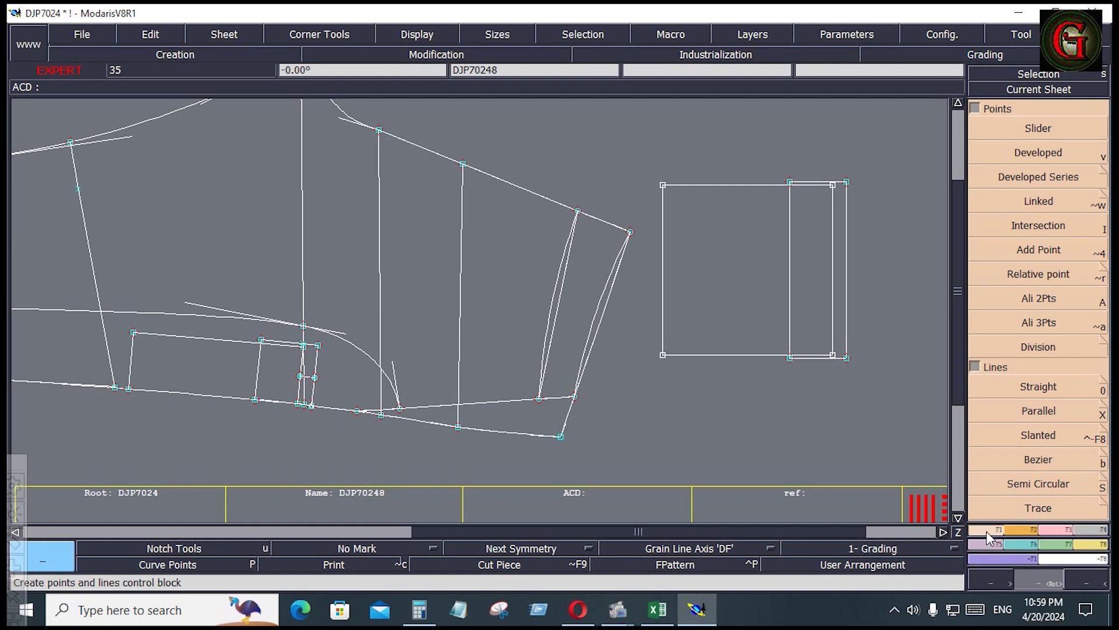
- Draw a parallel of the panel's upper edge at a distance of -1.5 inches, inside the panel
click(988, 531)
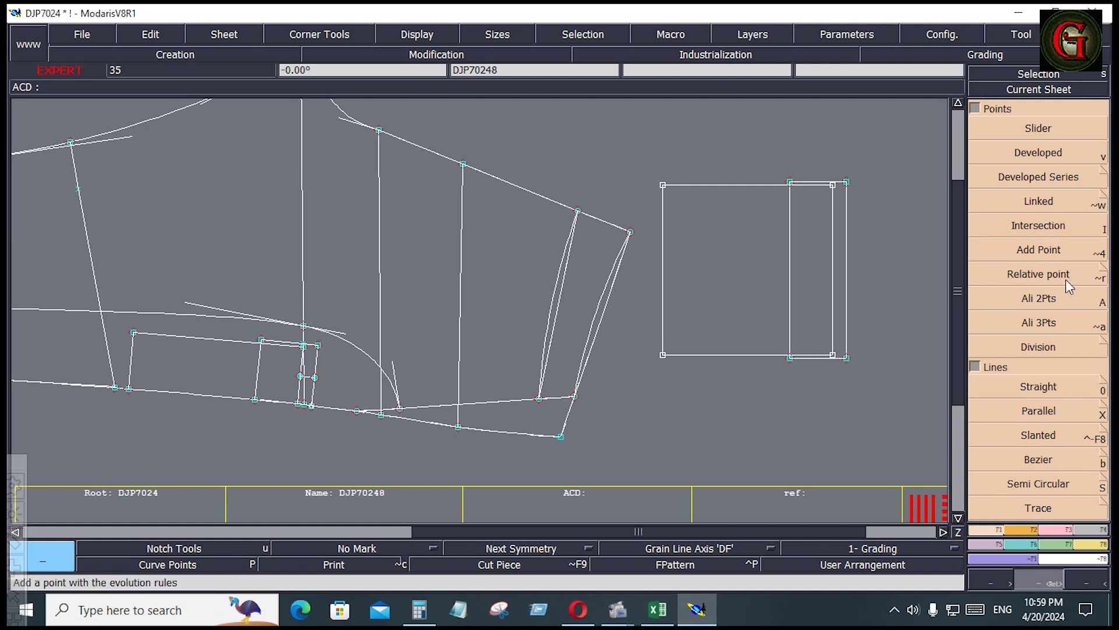
click(1040, 415)
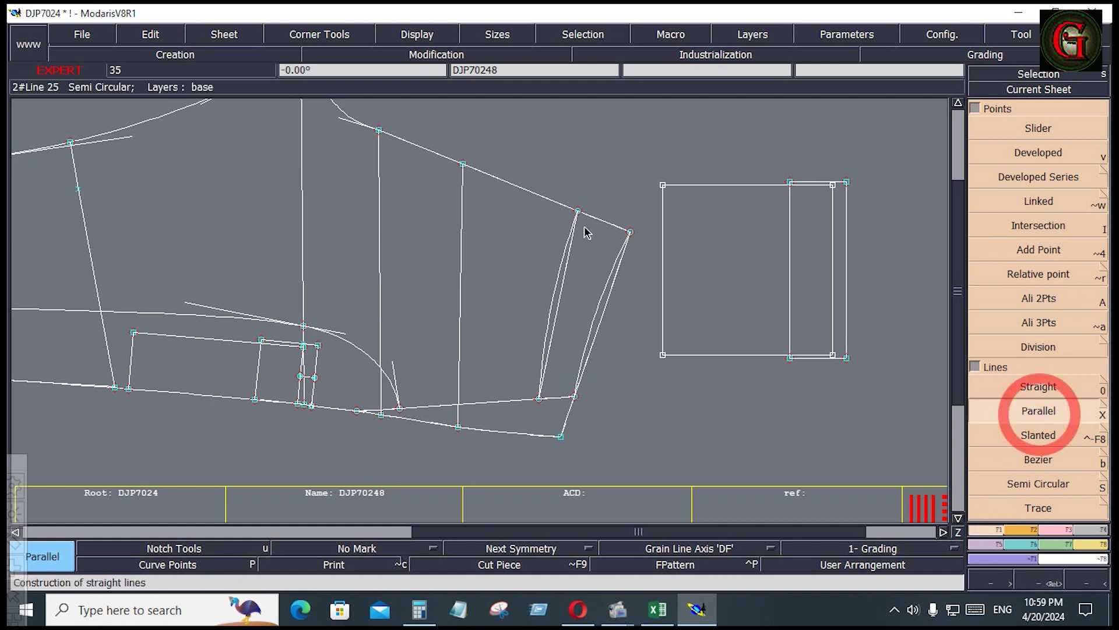
click(533, 193)
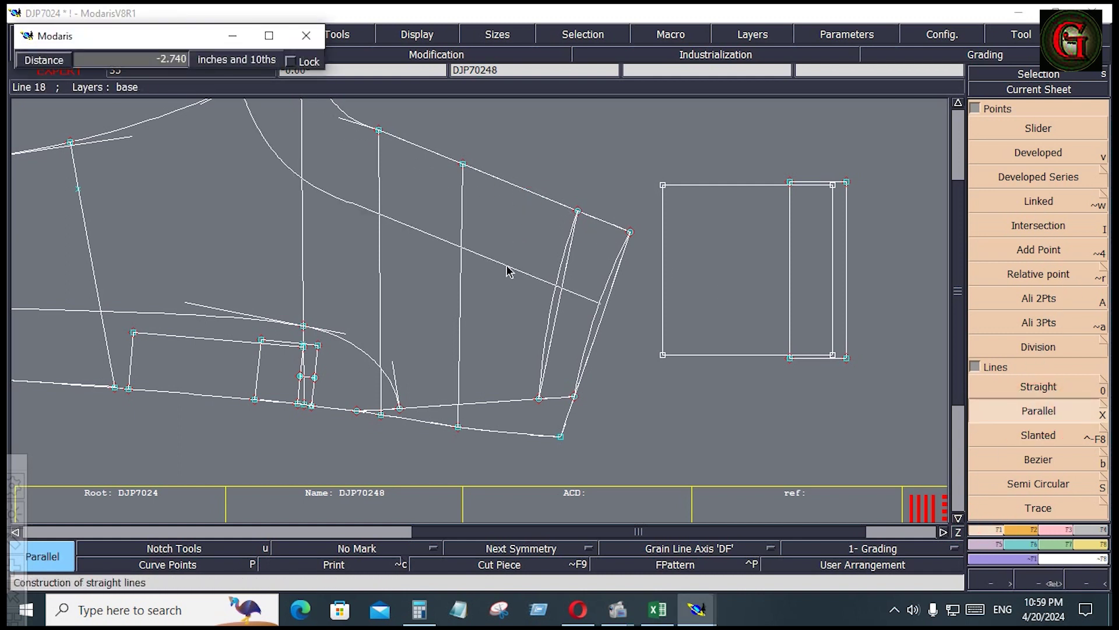
key(Down)
text(-)
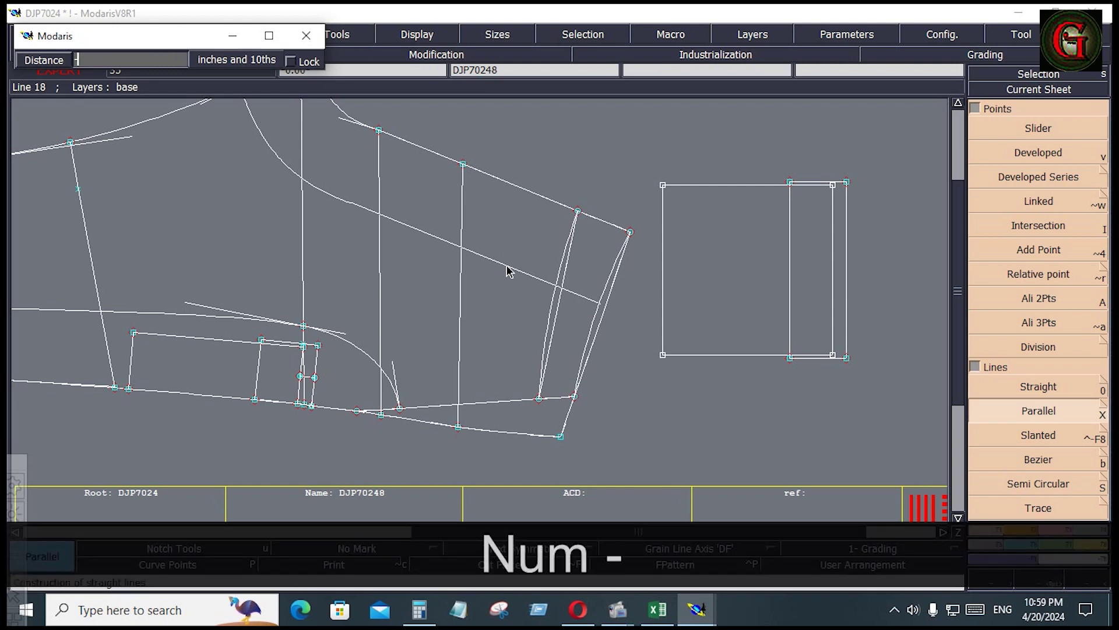
text(1.5)
key(Return)
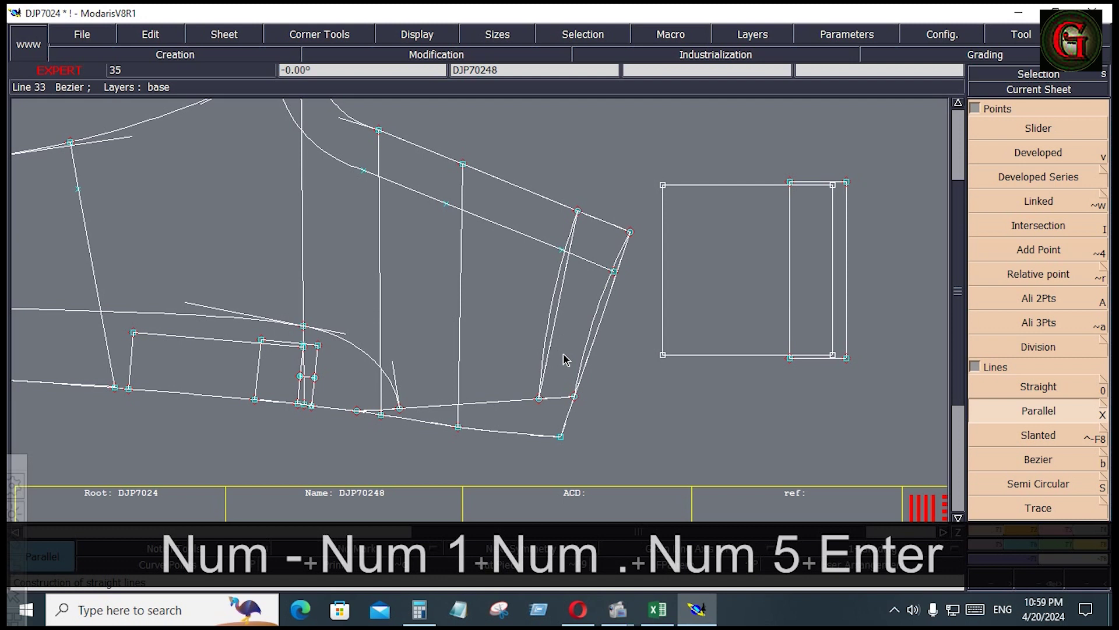
- Draw a parallel of the panel's straight end edge at a distance of -3 inches
click(1038, 417)
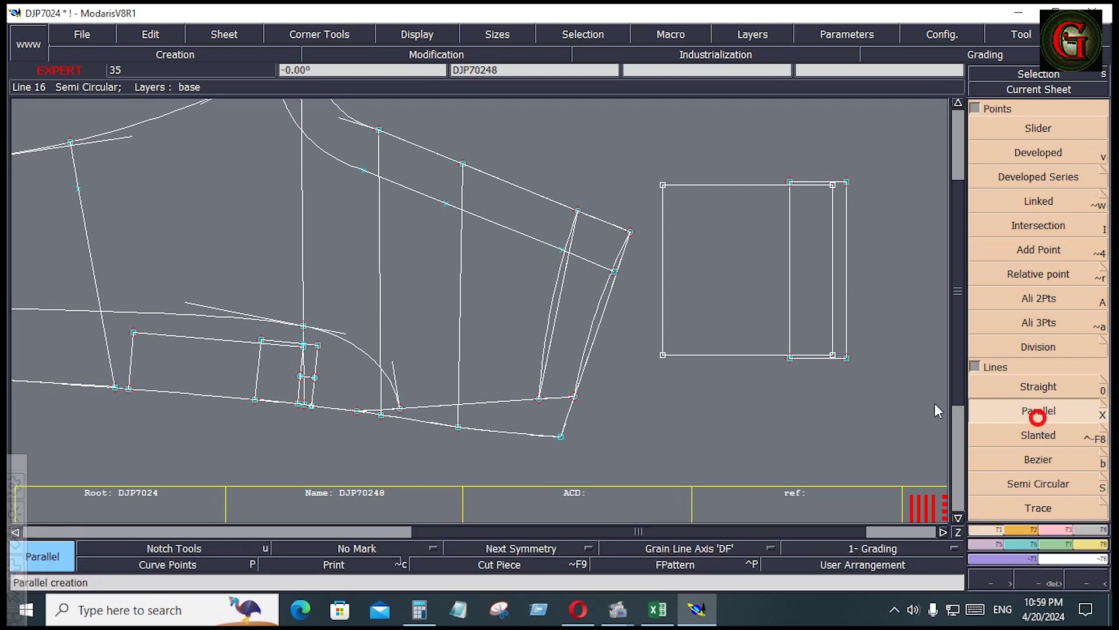
click(595, 337)
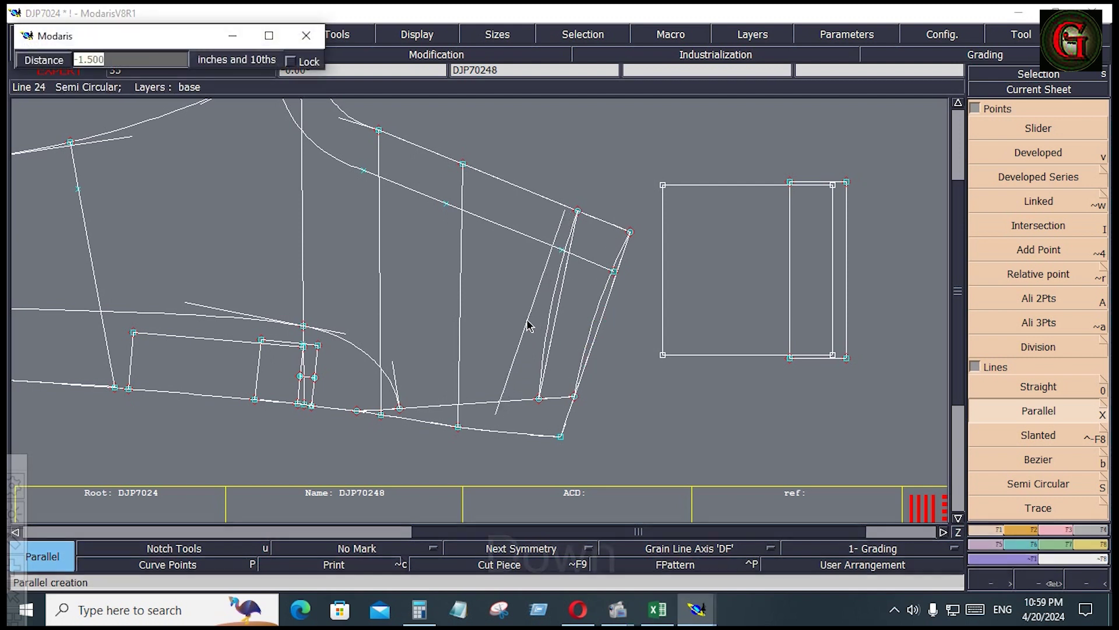
key(Down)
text(-3)
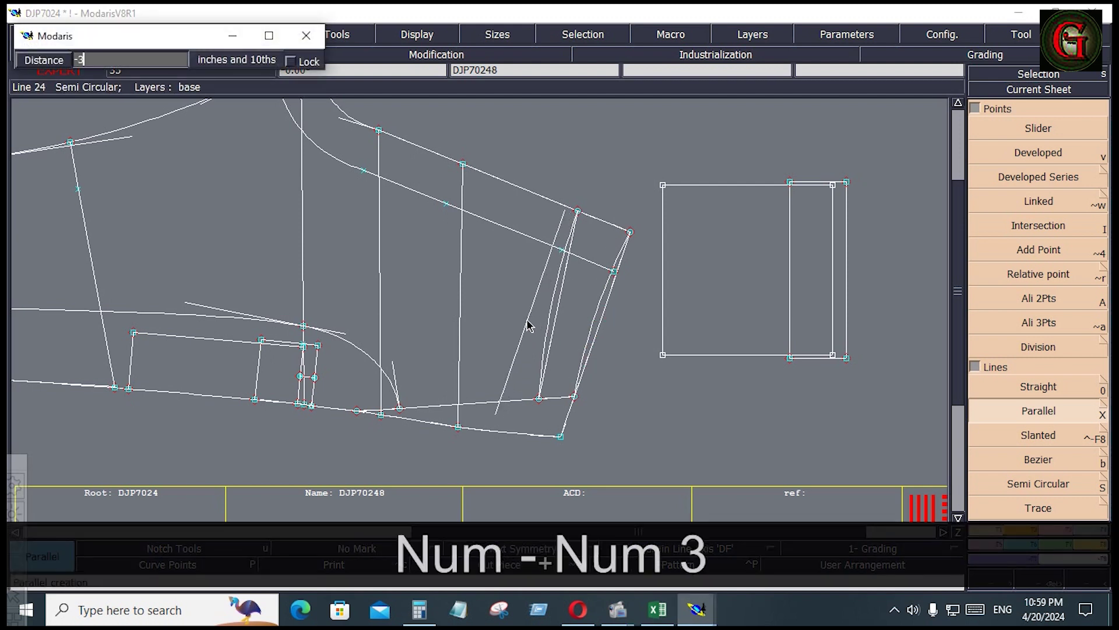
key(Return)
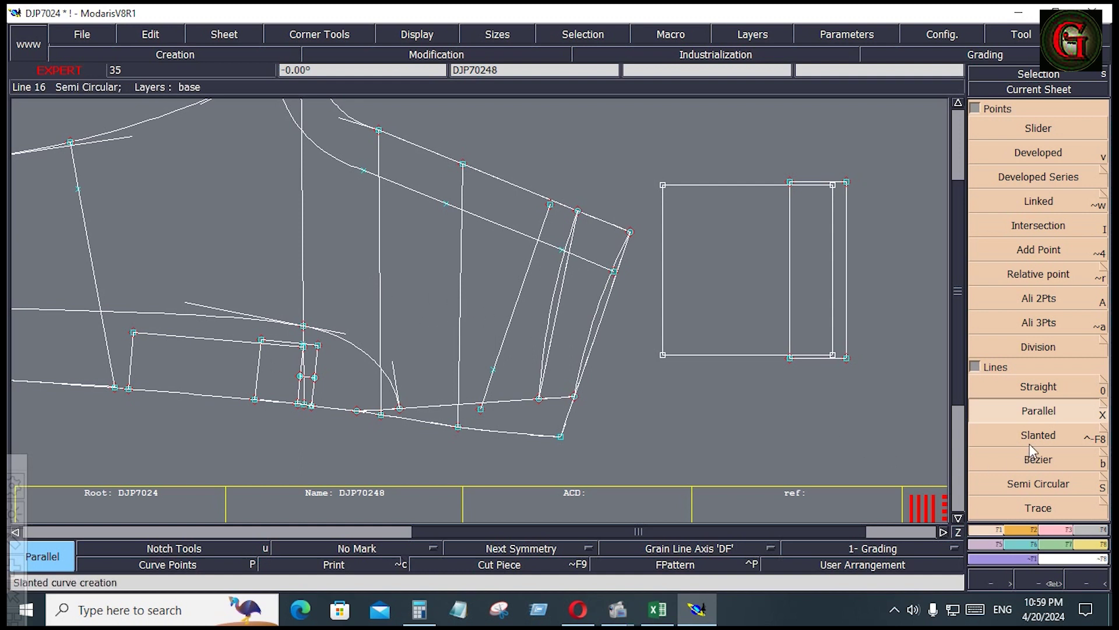
- Draw a parallel of the new inner line at -0.5 inches, farther from the end edge, for the pocket width
click(513, 309)
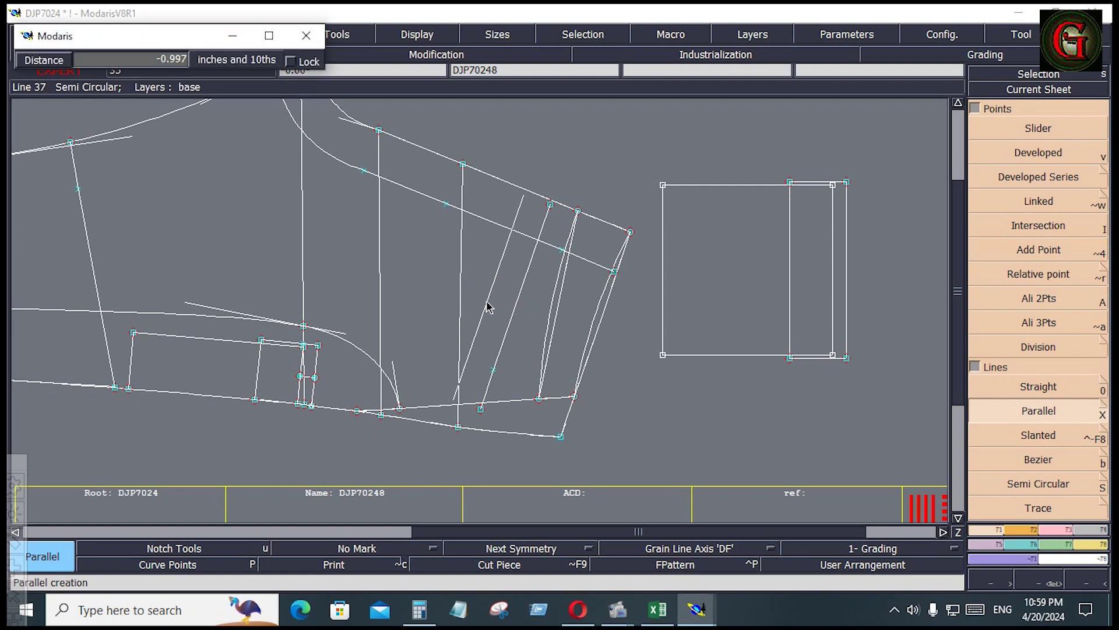
key(Down)
text(-.)
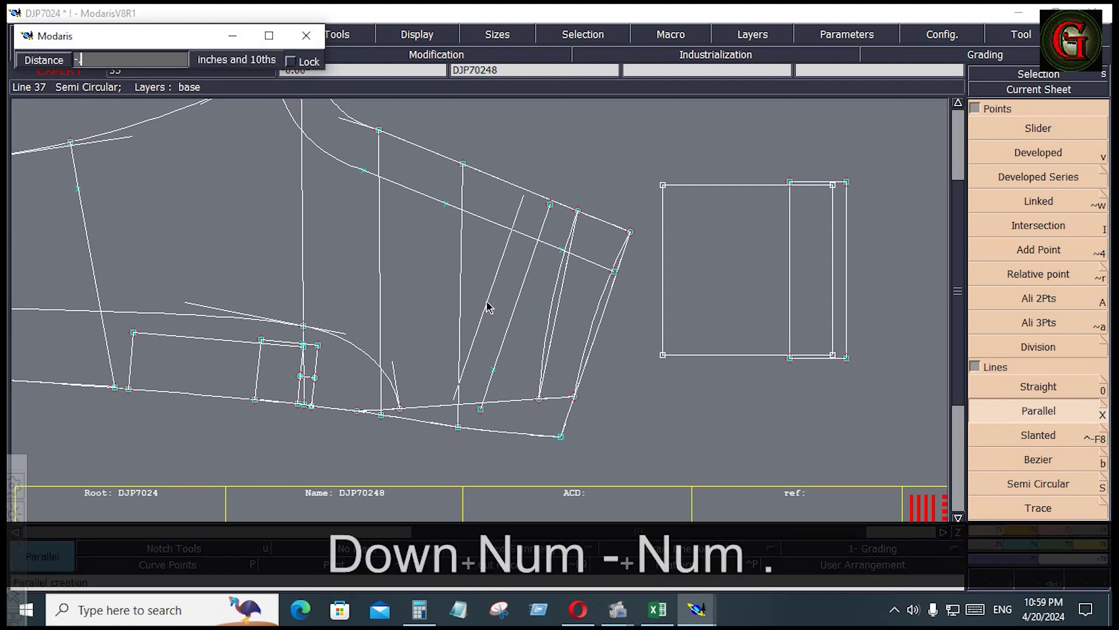
text(5)
key(Return)
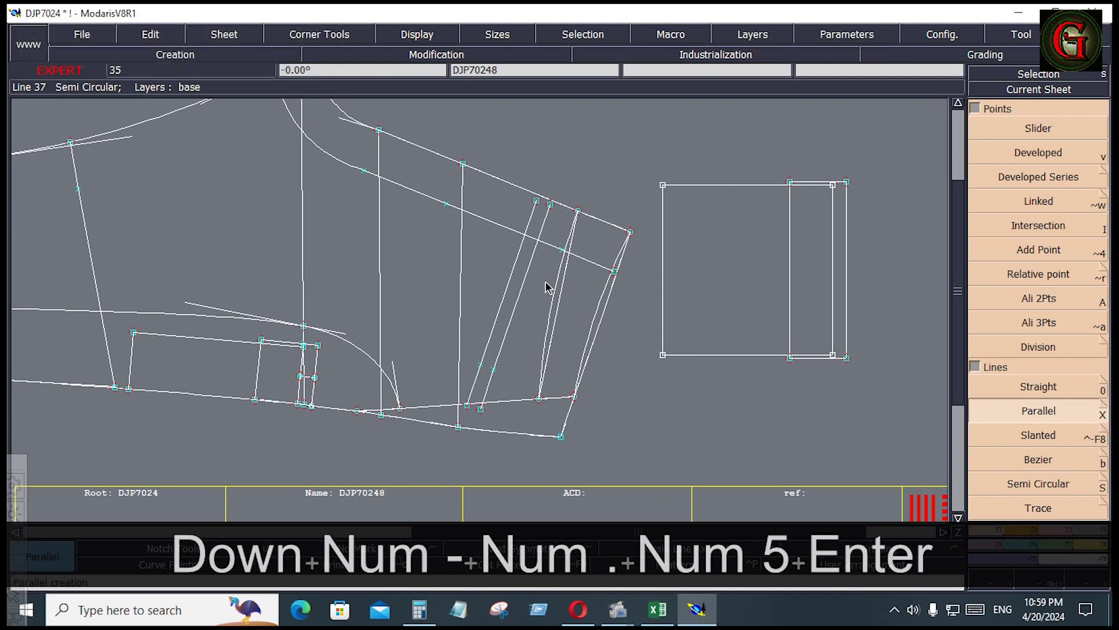
- Draw a parallel of the upper edge's inner offset line at -4.75 inches for the pocket length
click(544, 246)
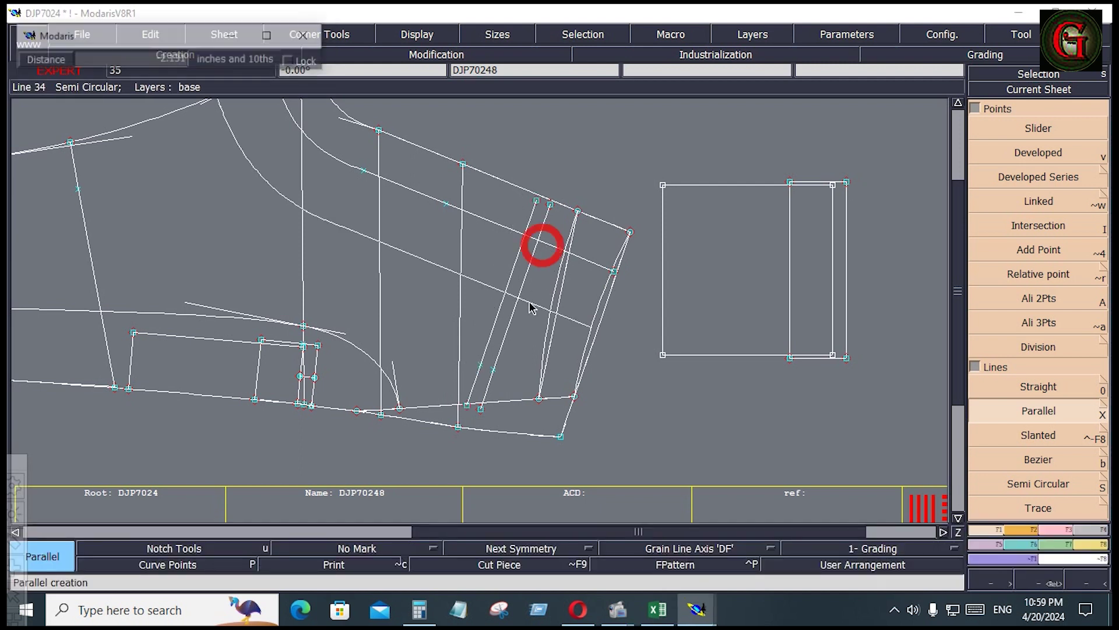
key(Down)
text(-)
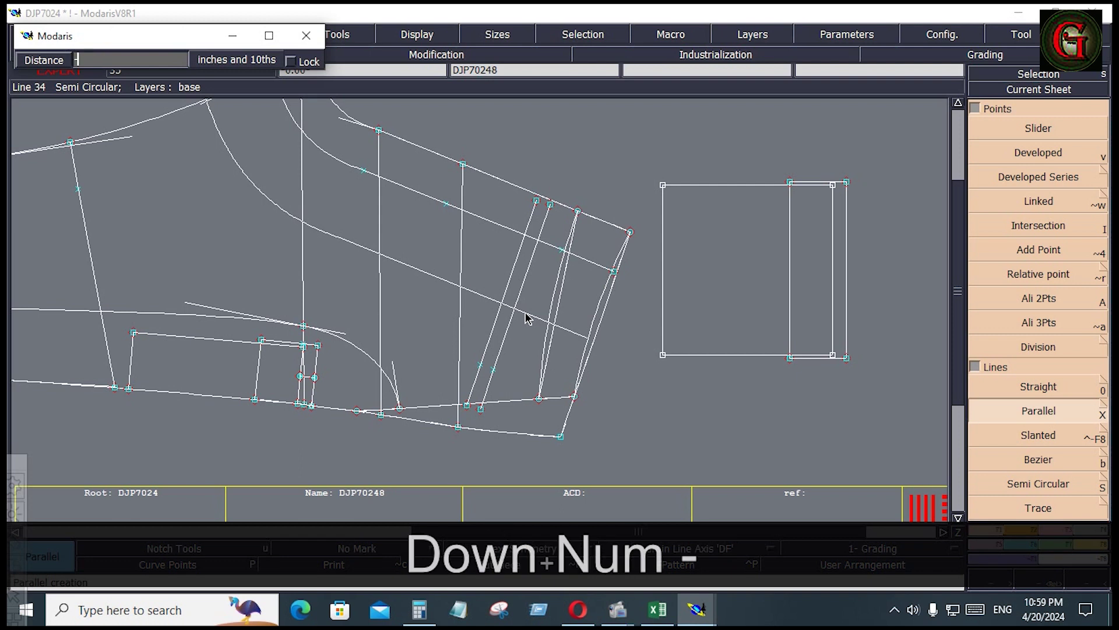
text(4.75)
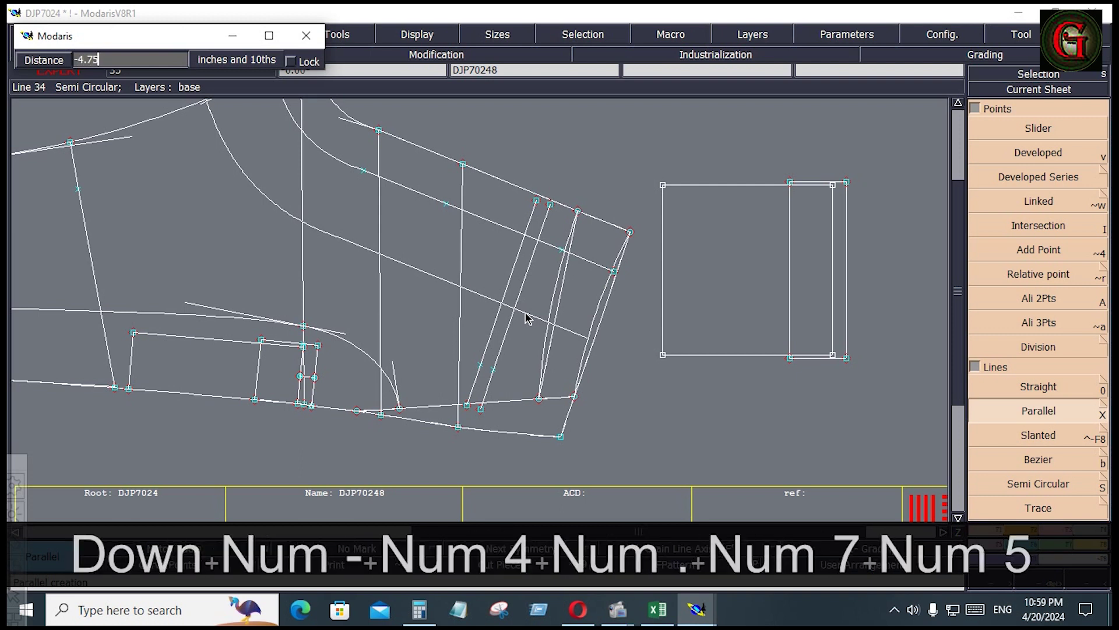
key(Return)
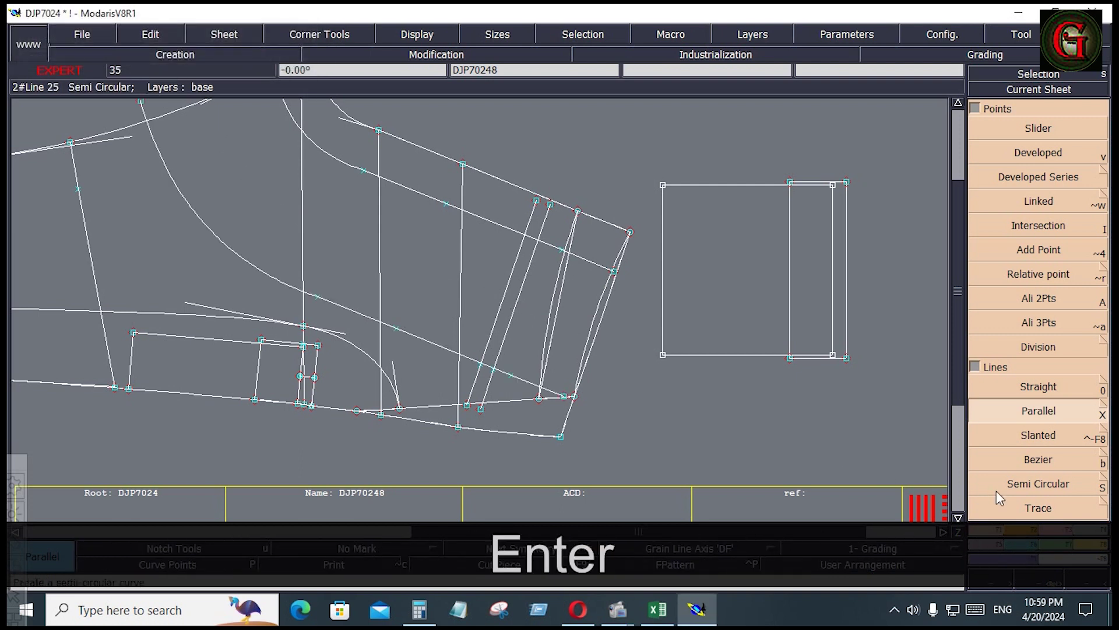
- Trim the four crossing parallel lines to each other with Adjust 2 Lines, forming a closed narrow pocket rectangle
click(1061, 528)
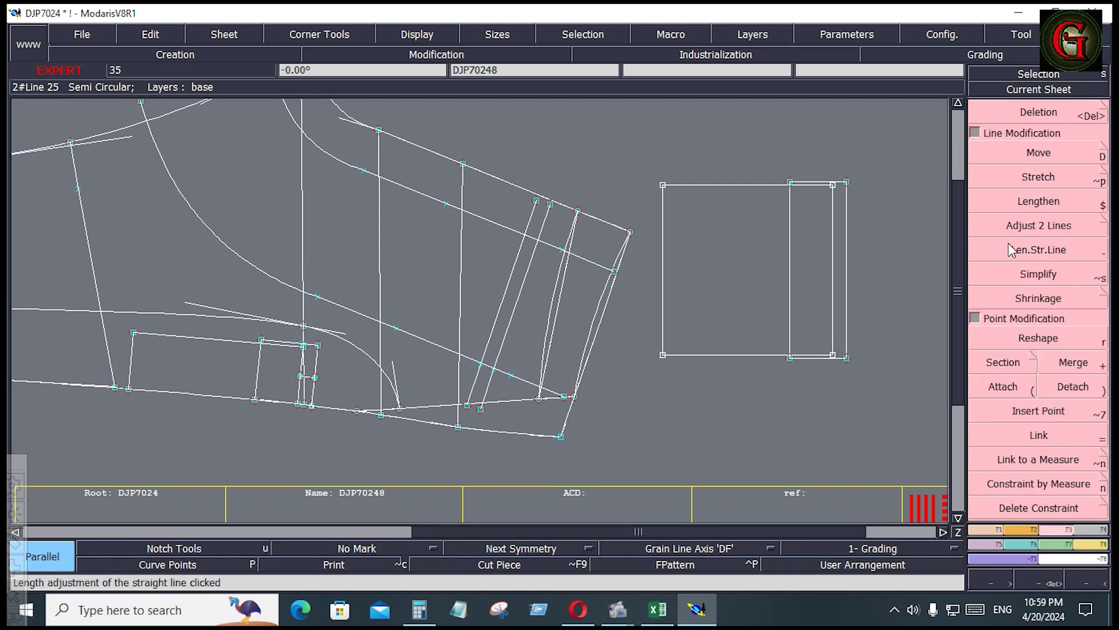
click(1022, 229)
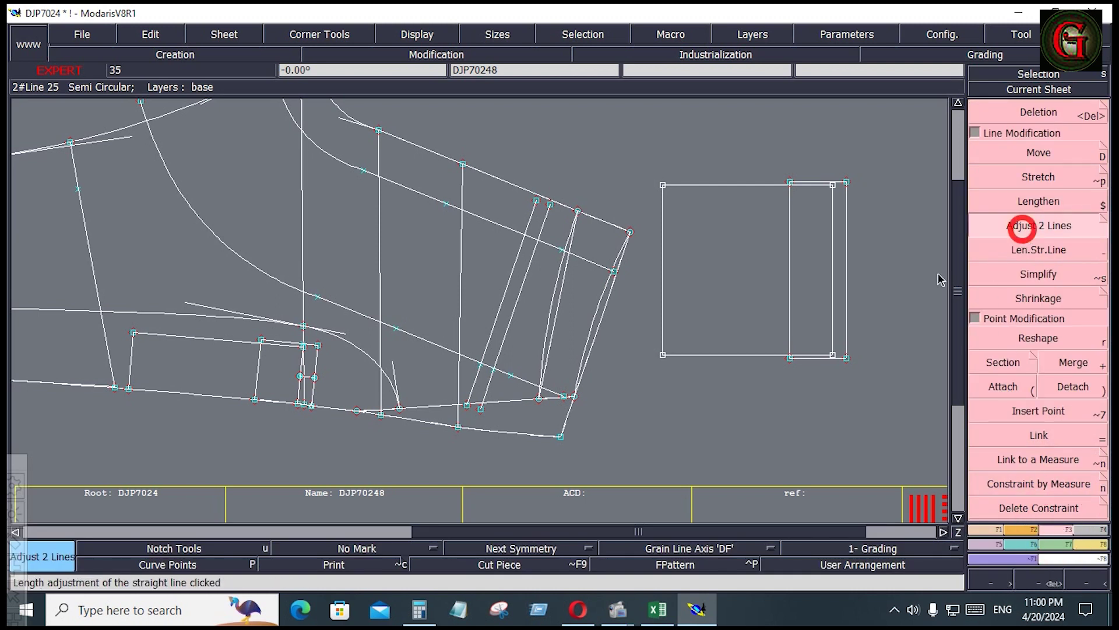
click(508, 378)
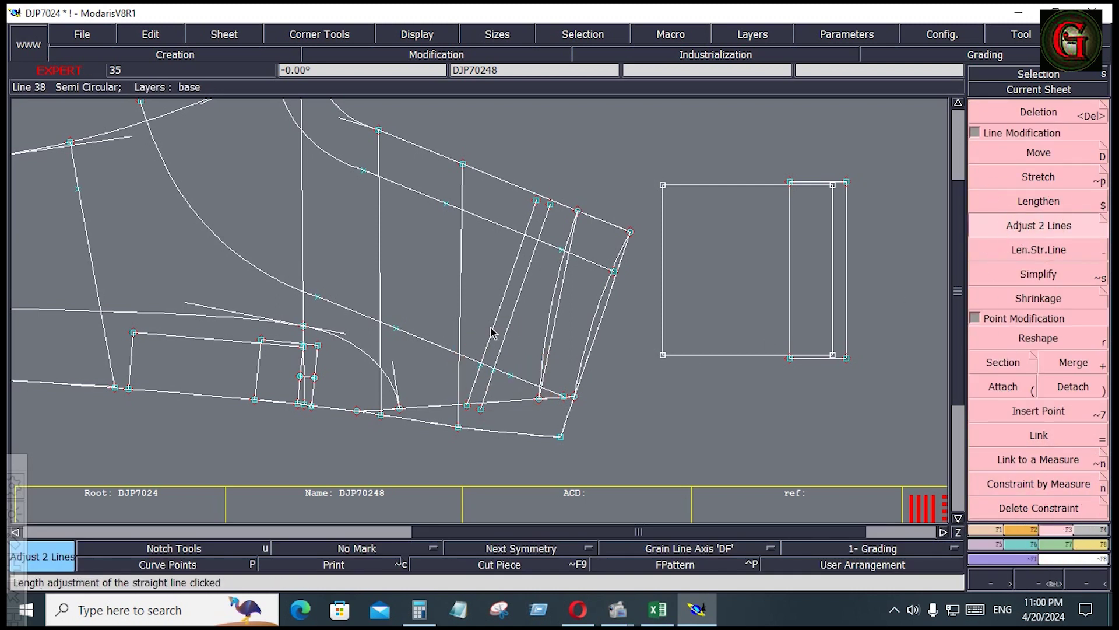
click(491, 374)
click(517, 256)
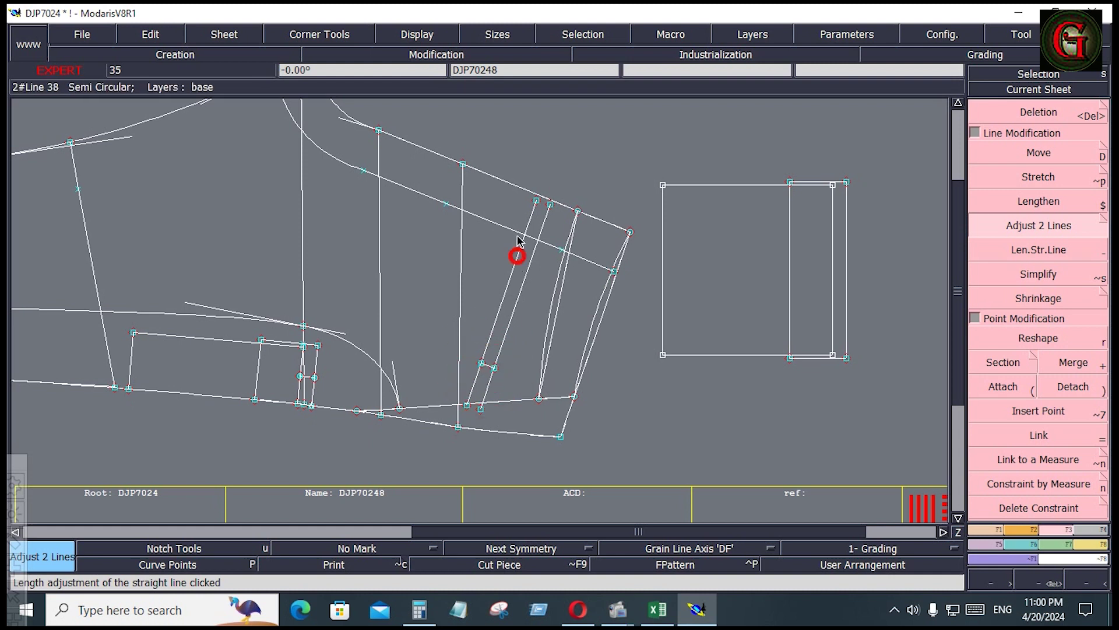
click(515, 232)
click(528, 266)
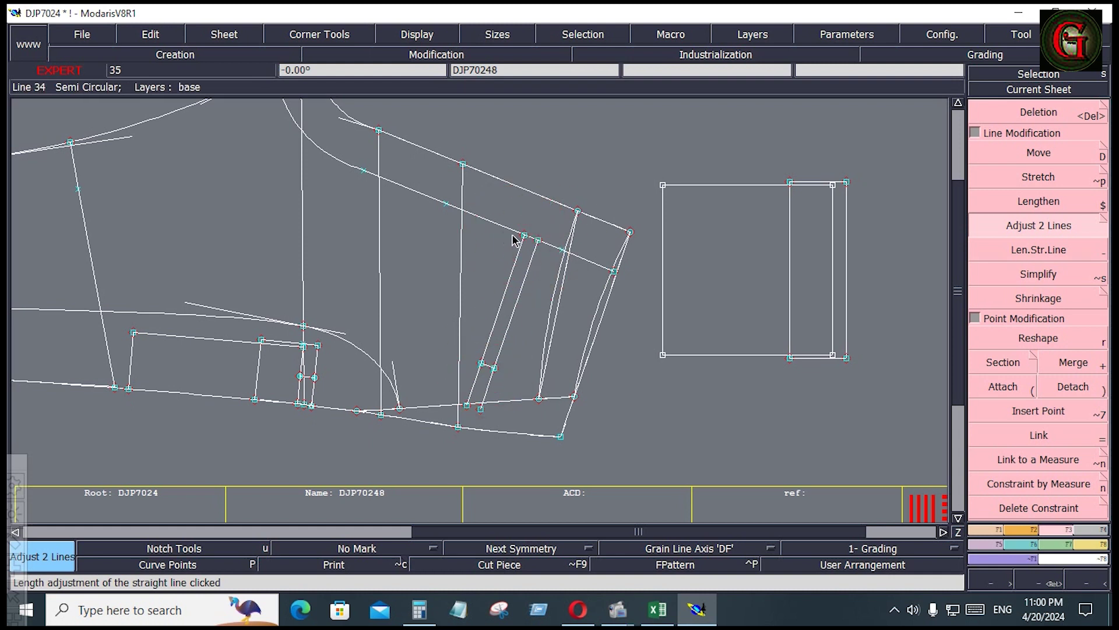
click(527, 254)
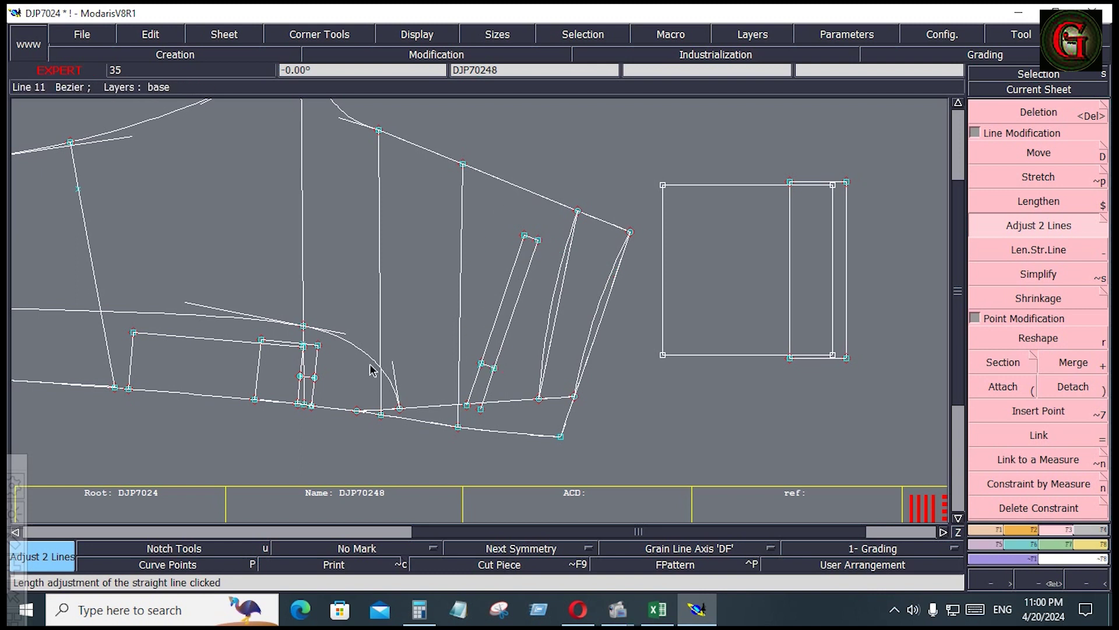
click(487, 364)
click(496, 315)
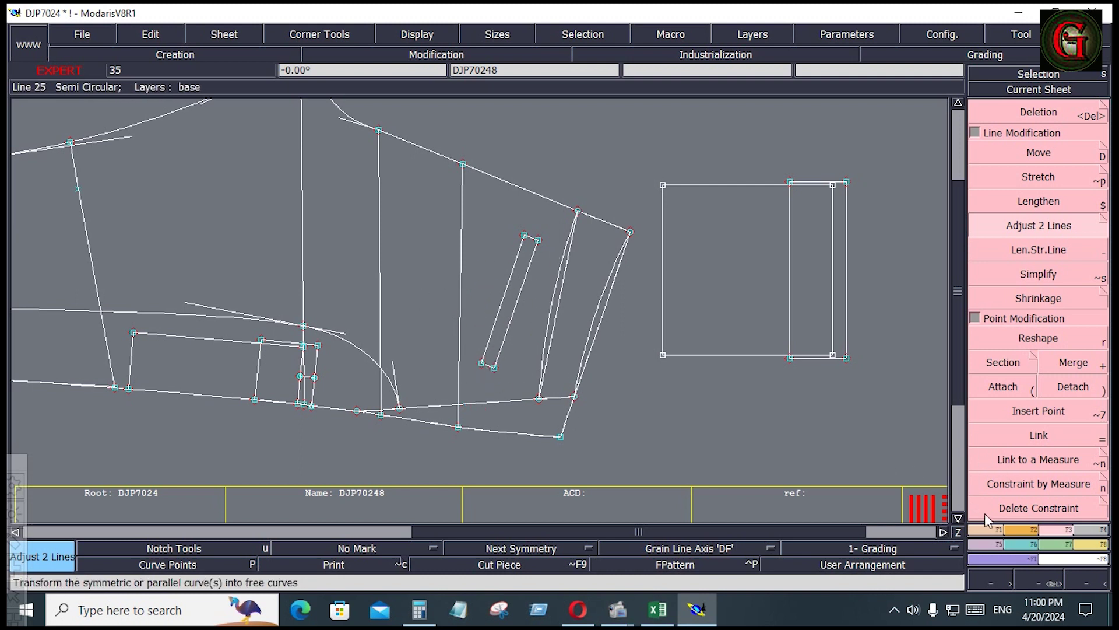
- Draw a parallel of the pocket rectangle's long side nearest the end edge at -1.75 inches for the flap
click(985, 528)
click(1037, 411)
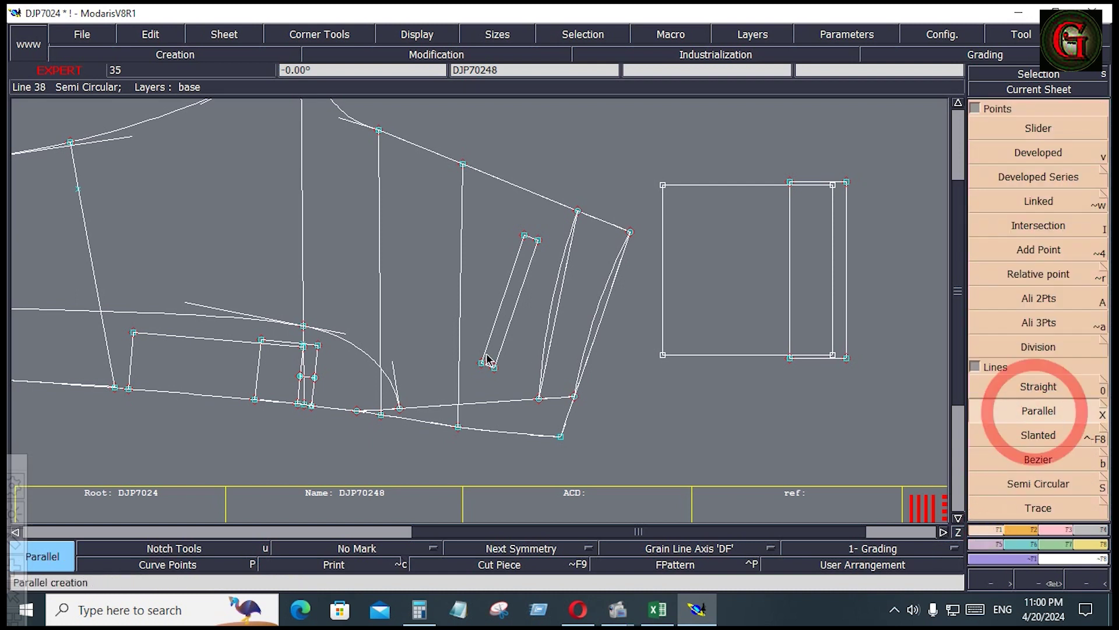
click(519, 302)
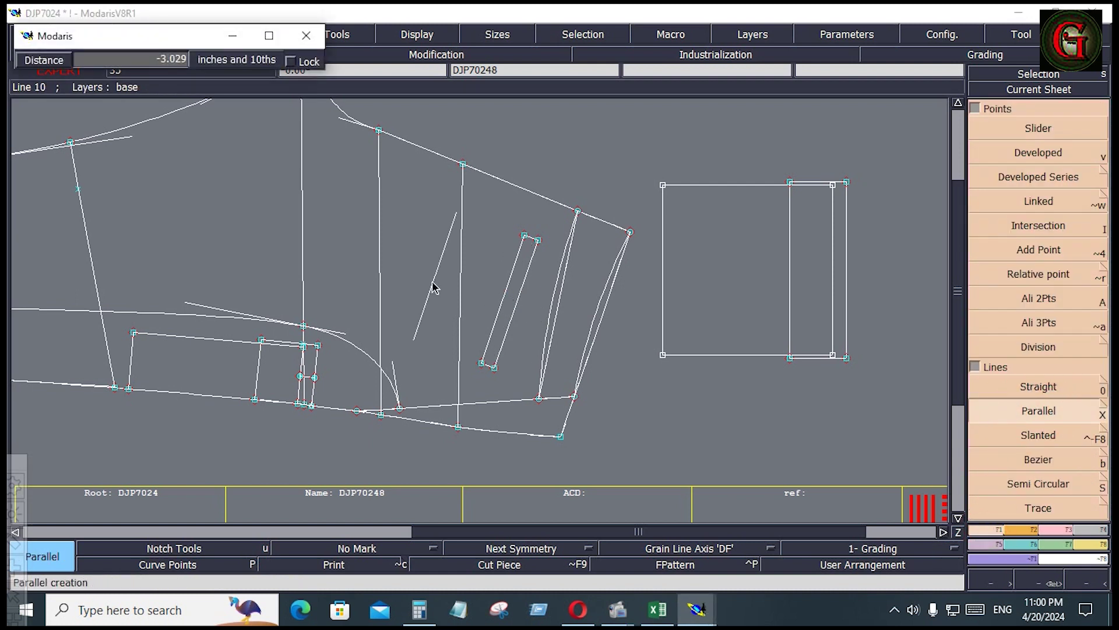
key(Down)
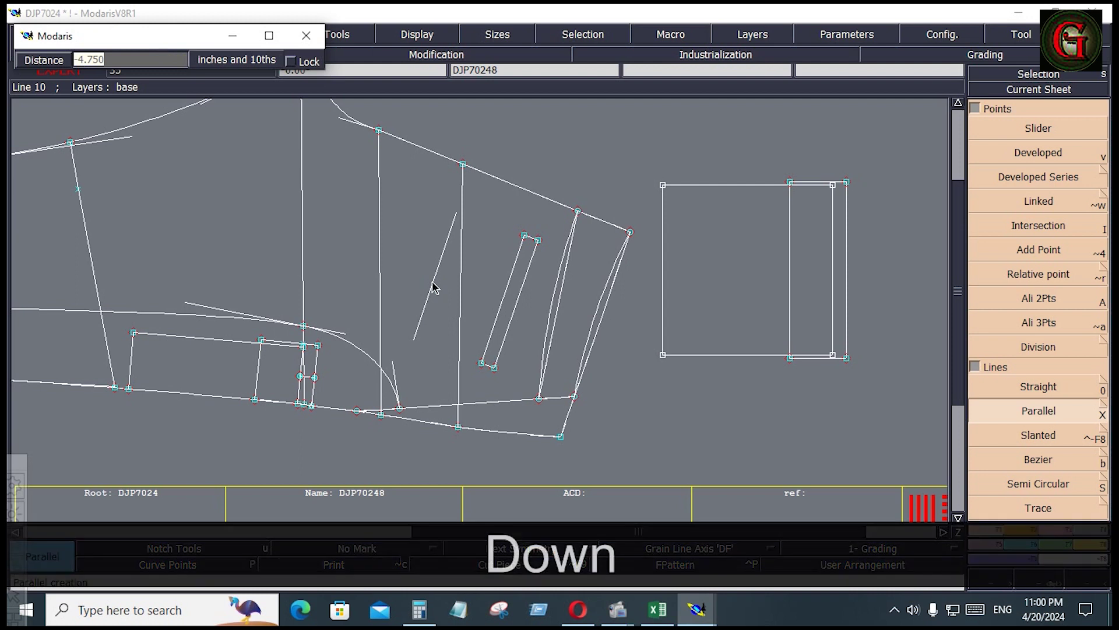
text(-1.75)
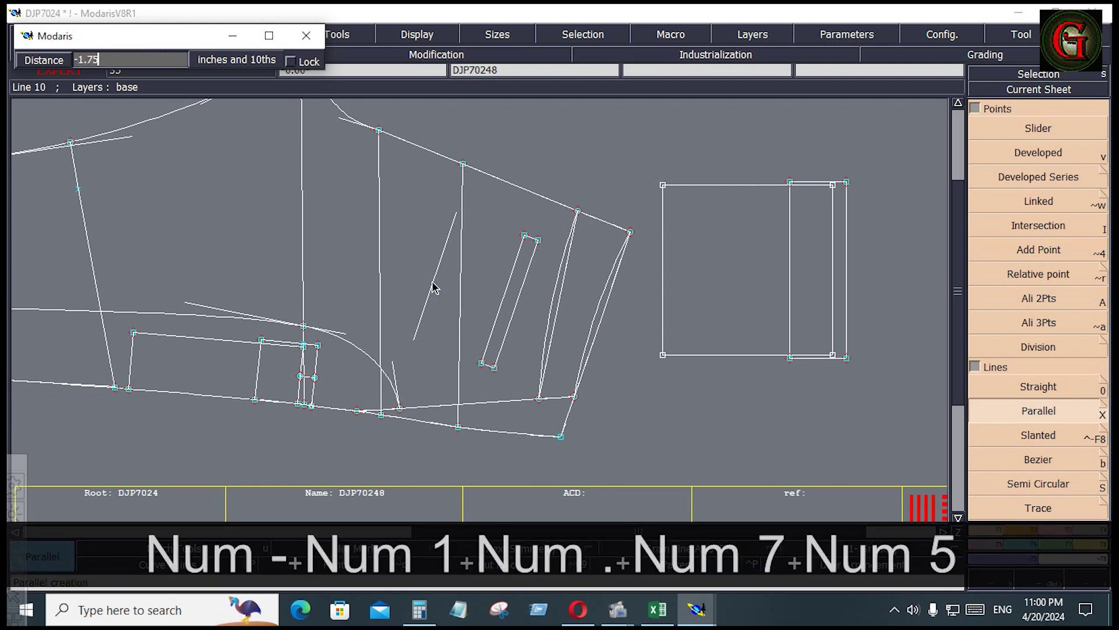
key(Return)
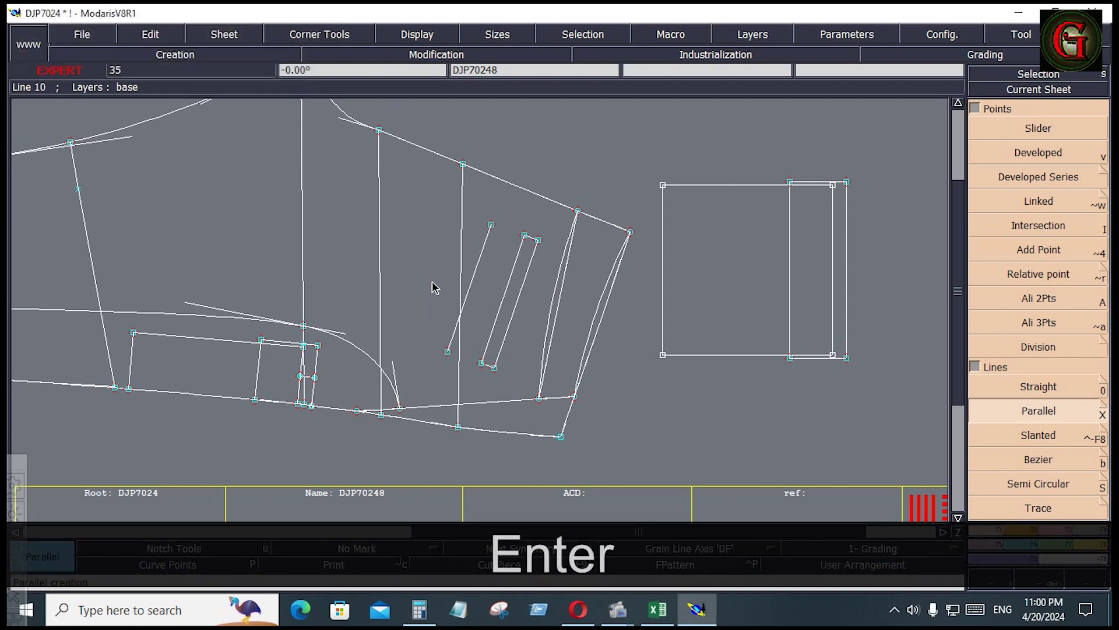
- Divide the pocket rectangle's long side nearest the end edge into 2 equal parts with Sequence Division
key(Return)
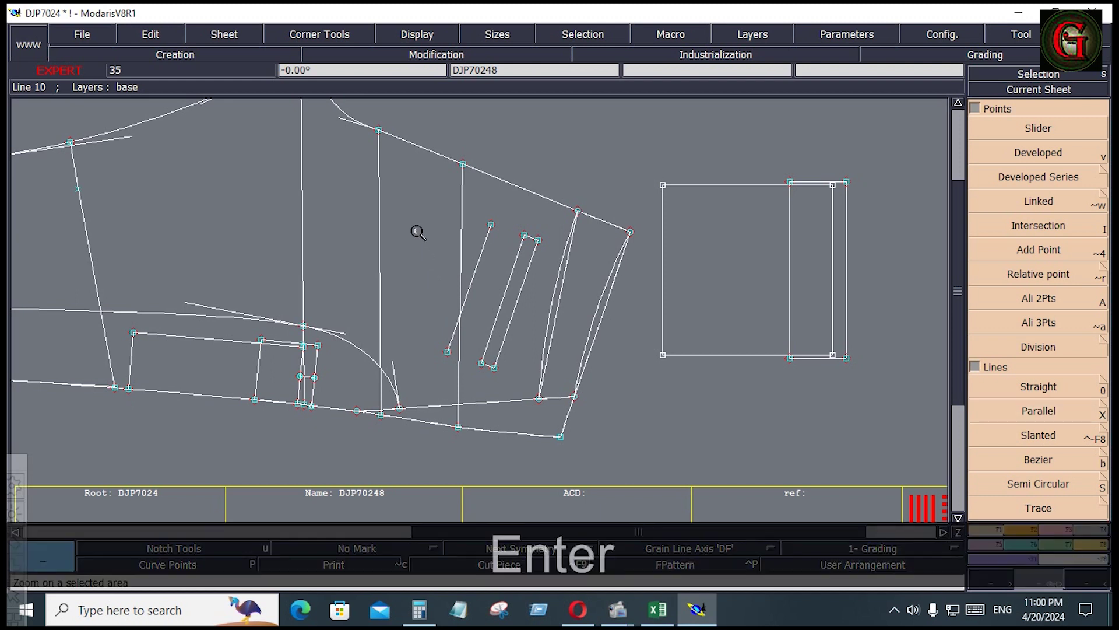
drag(408, 208, 574, 407)
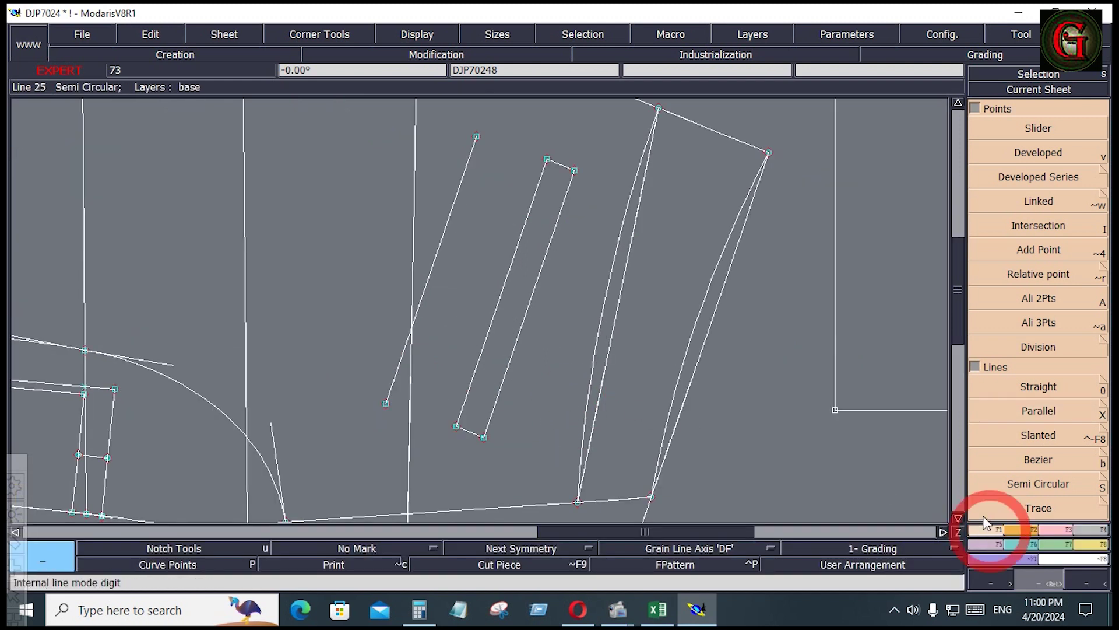
click(979, 110)
click(979, 110)
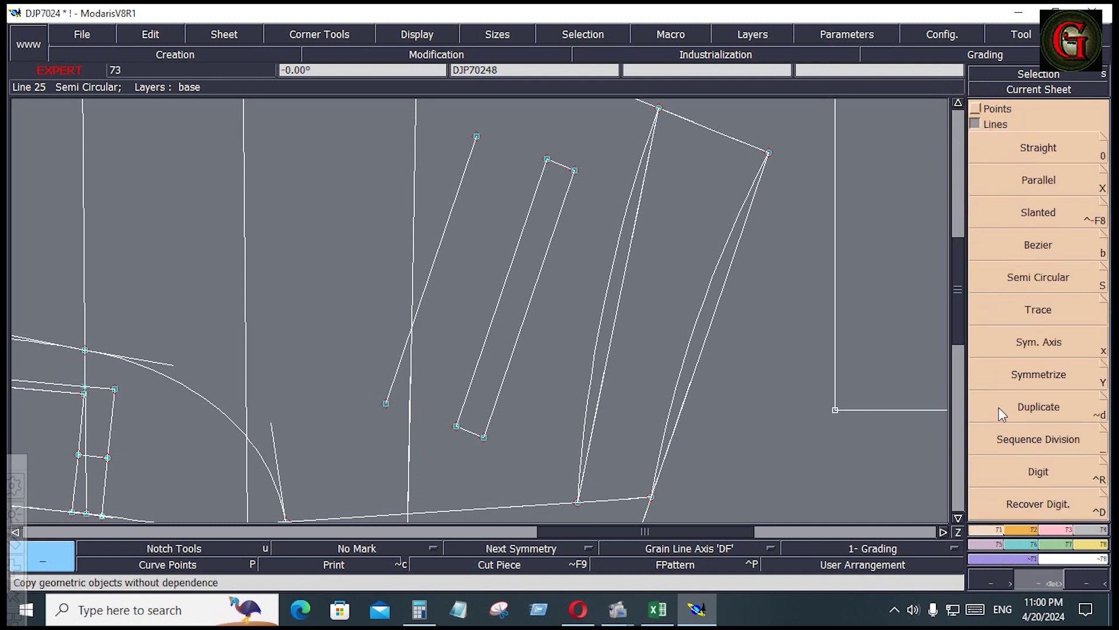
click(1038, 438)
click(484, 437)
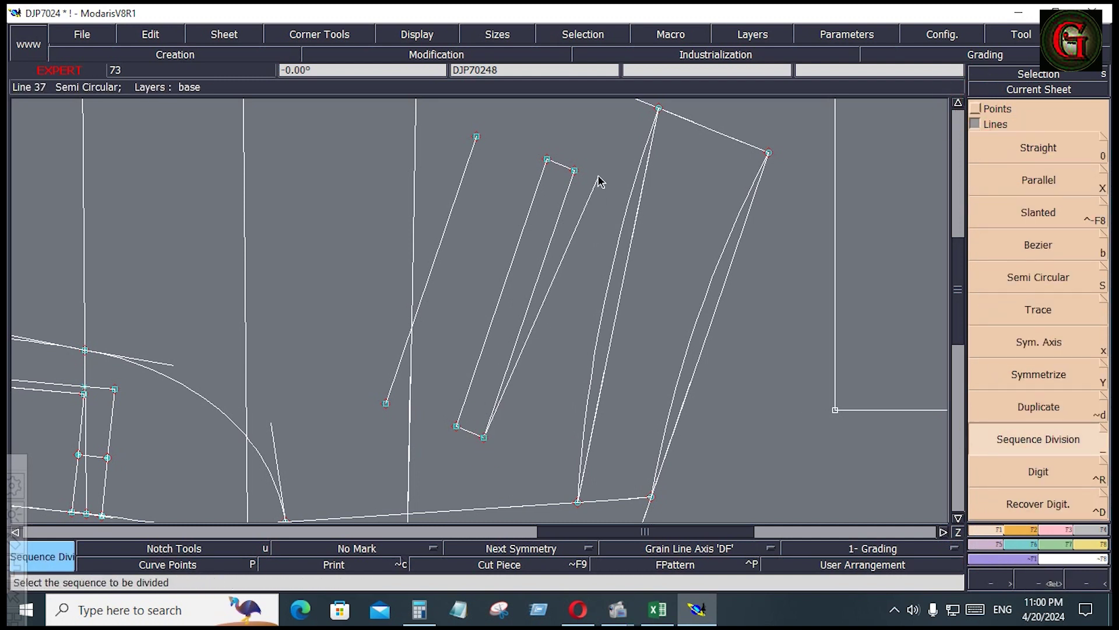
click(574, 172)
text(2)
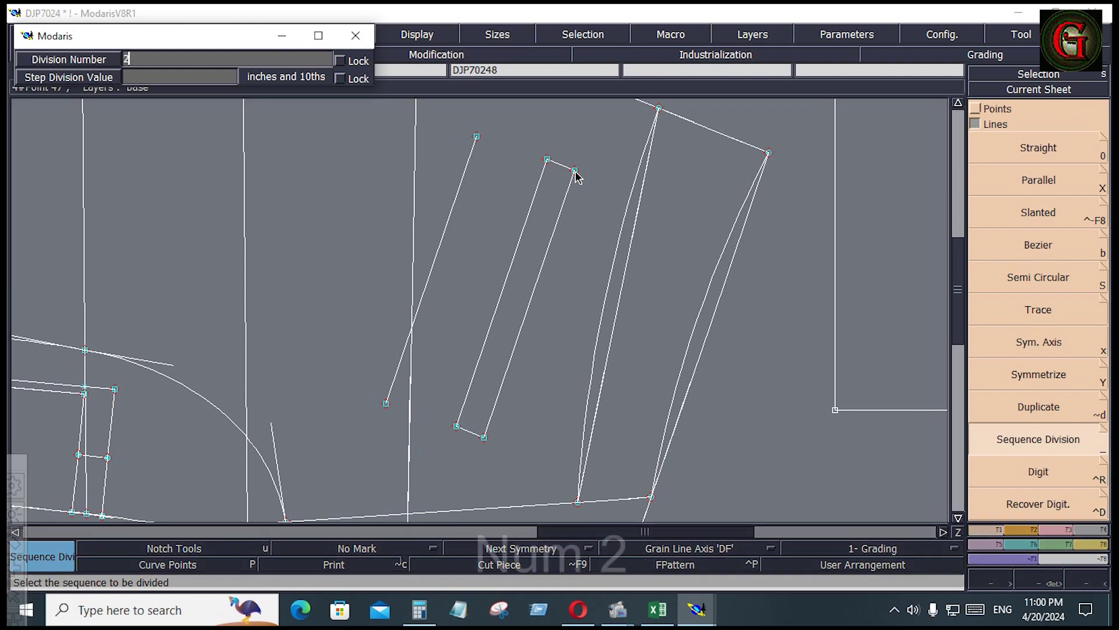
key(Return)
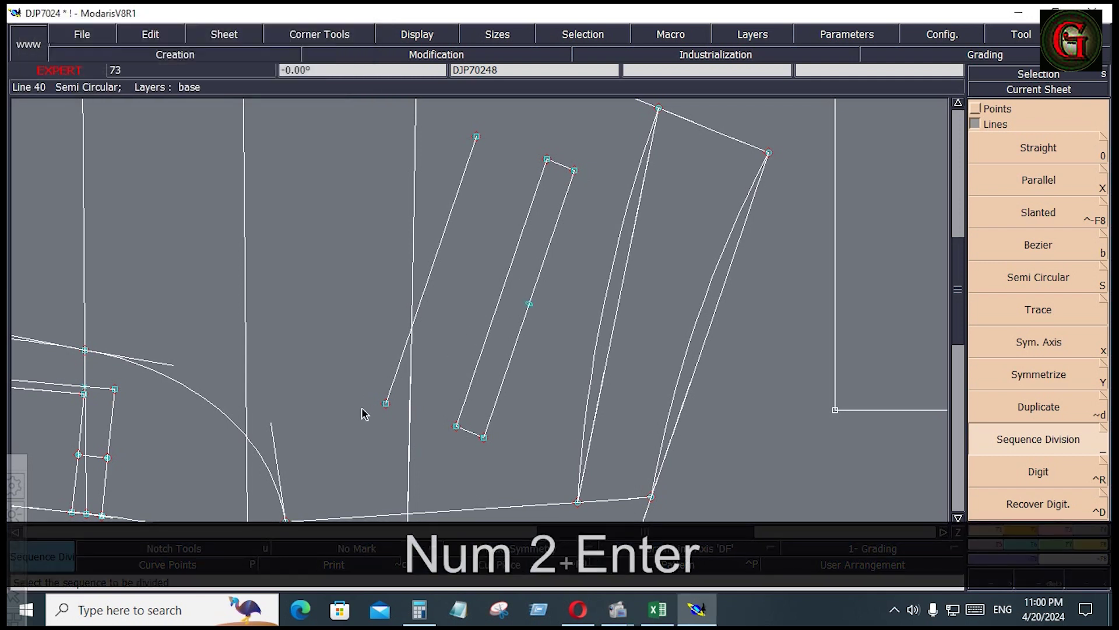
- Divide the separate flap parallel line into 2 equal parts end to end
click(386, 402)
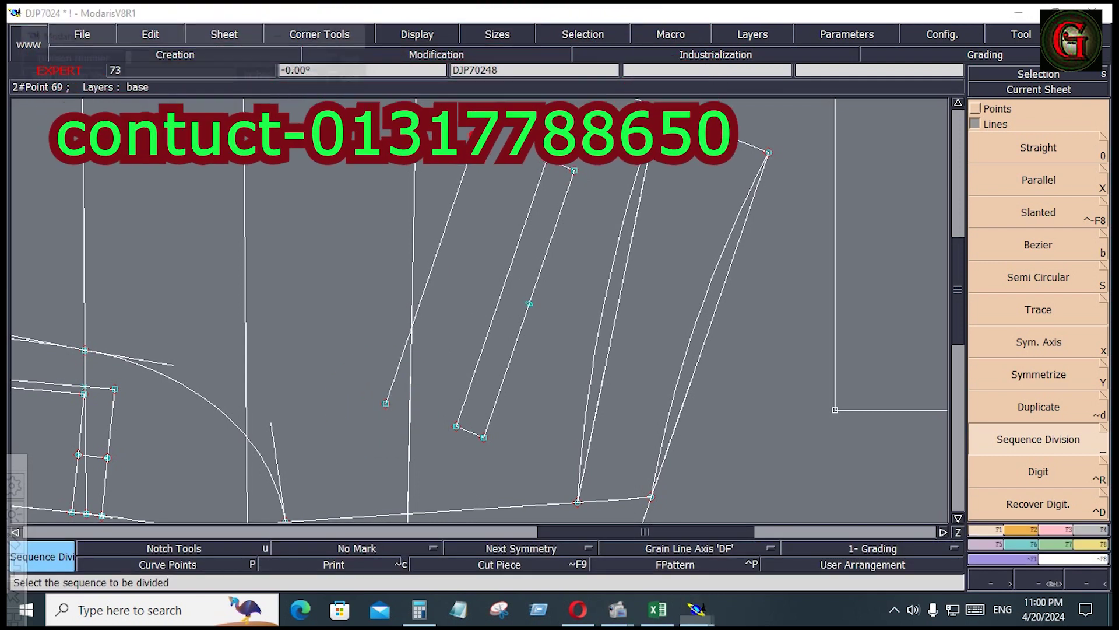
click(477, 136)
key(Return)
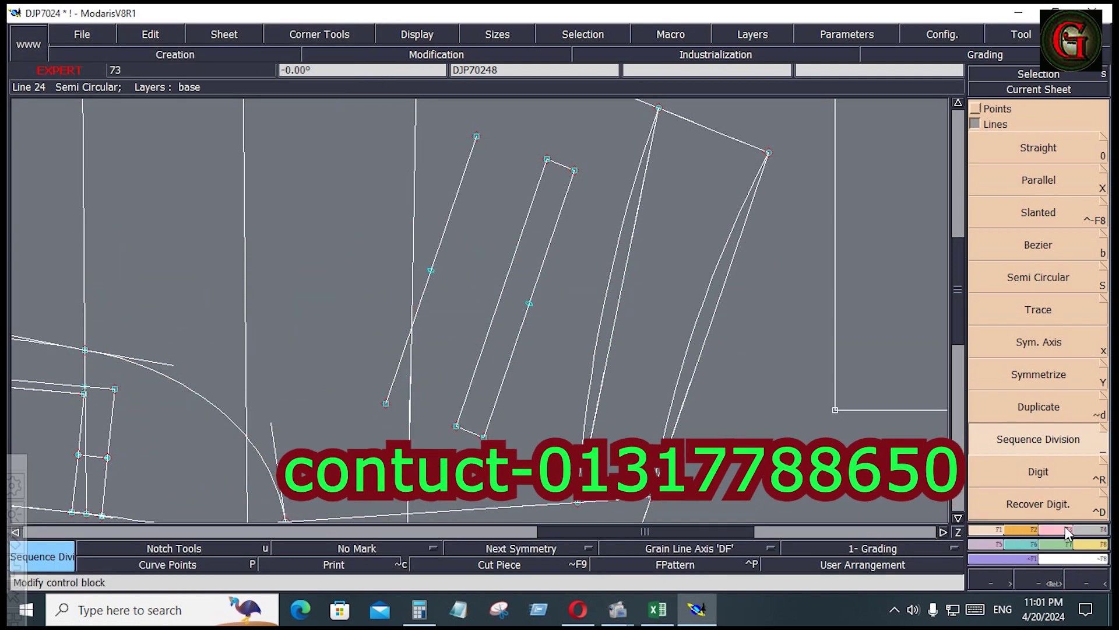
- Insert the midpoints into their lines and connect the pocket side's midpoint to the flap line's midpoint with a Bezier line
click(1067, 530)
click(1039, 410)
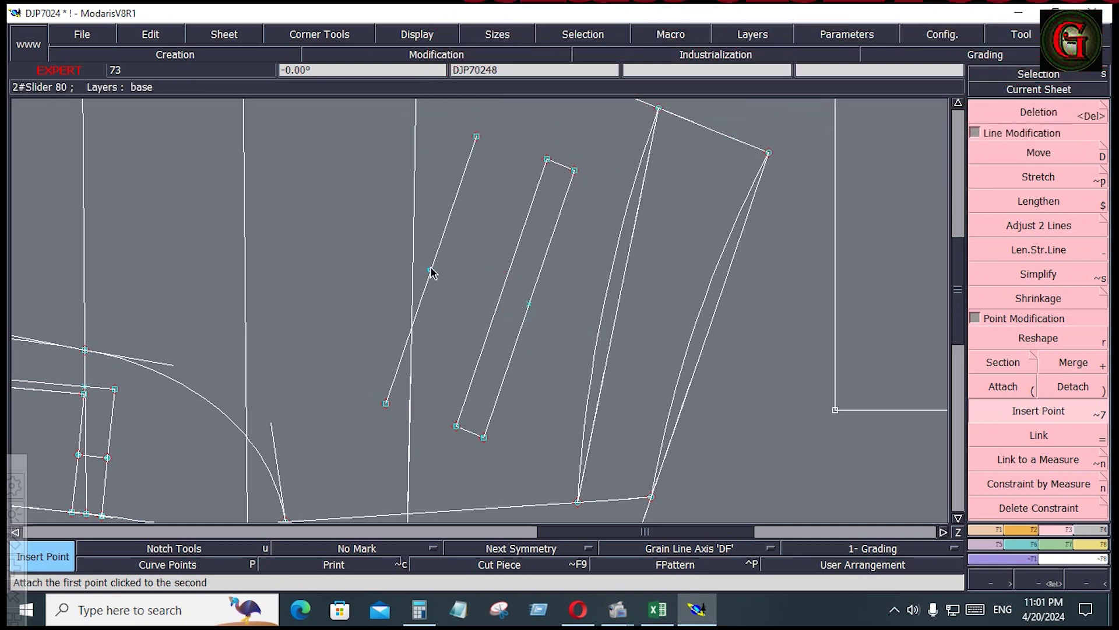
click(986, 529)
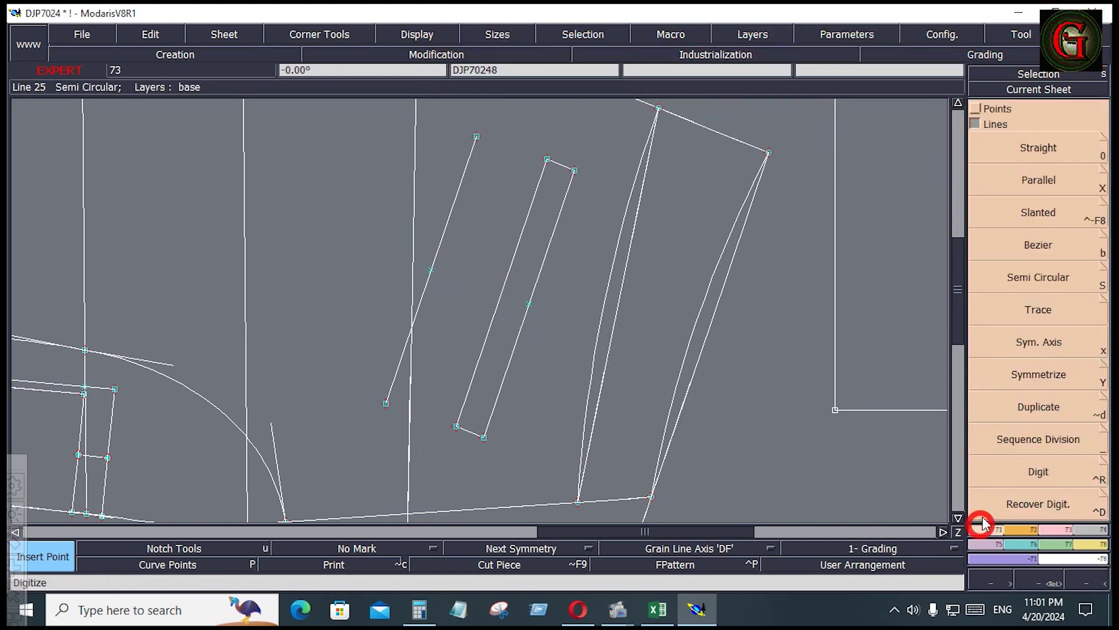
click(1053, 250)
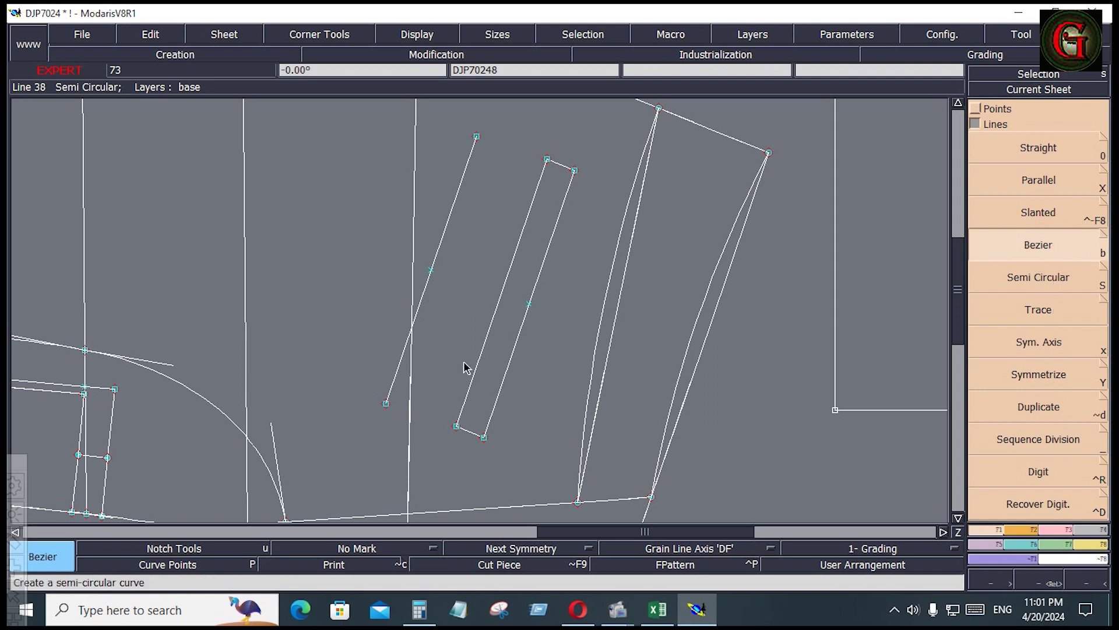
click(529, 304)
click(434, 280)
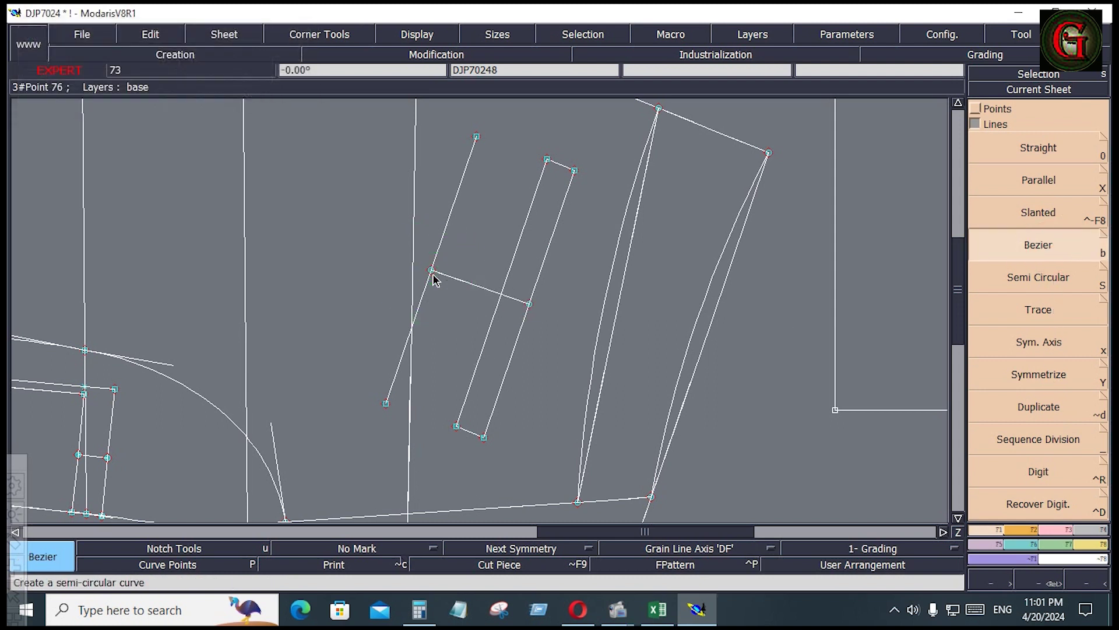
- Check the back flap measurements in the Excel sheet and lengthen the pocket's upper short side by 0.625 inches toward the flap line
click(659, 609)
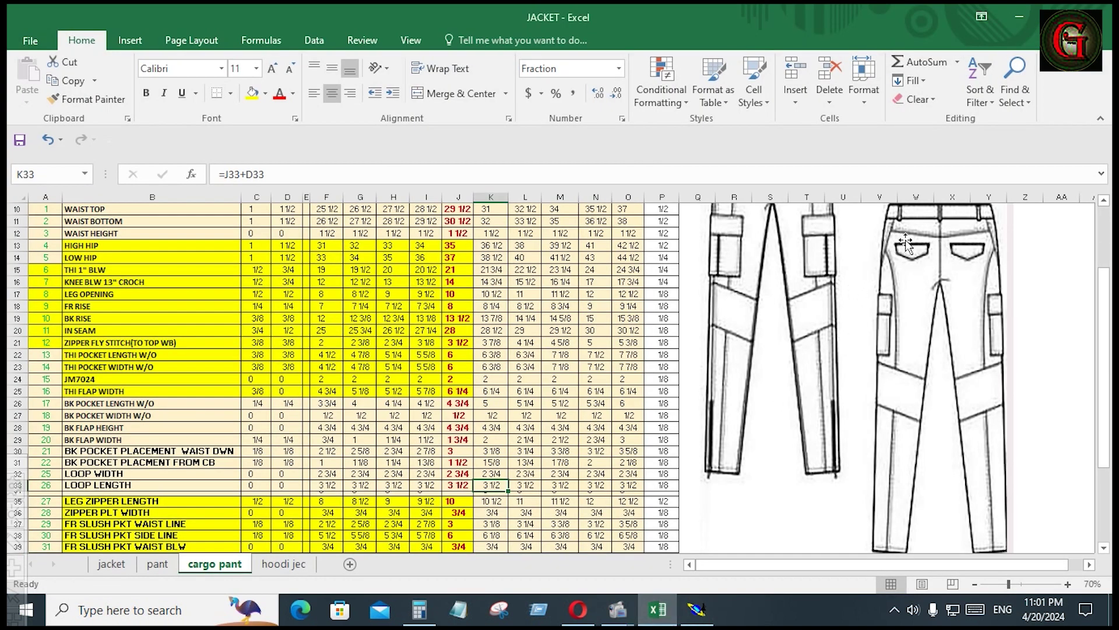
click(696, 609)
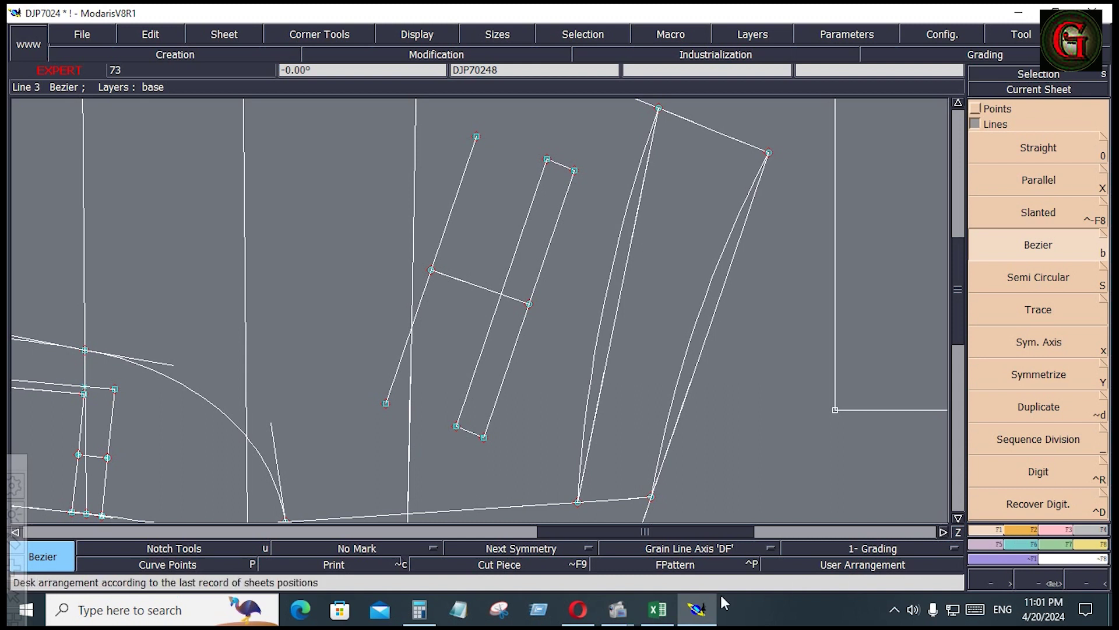
click(665, 612)
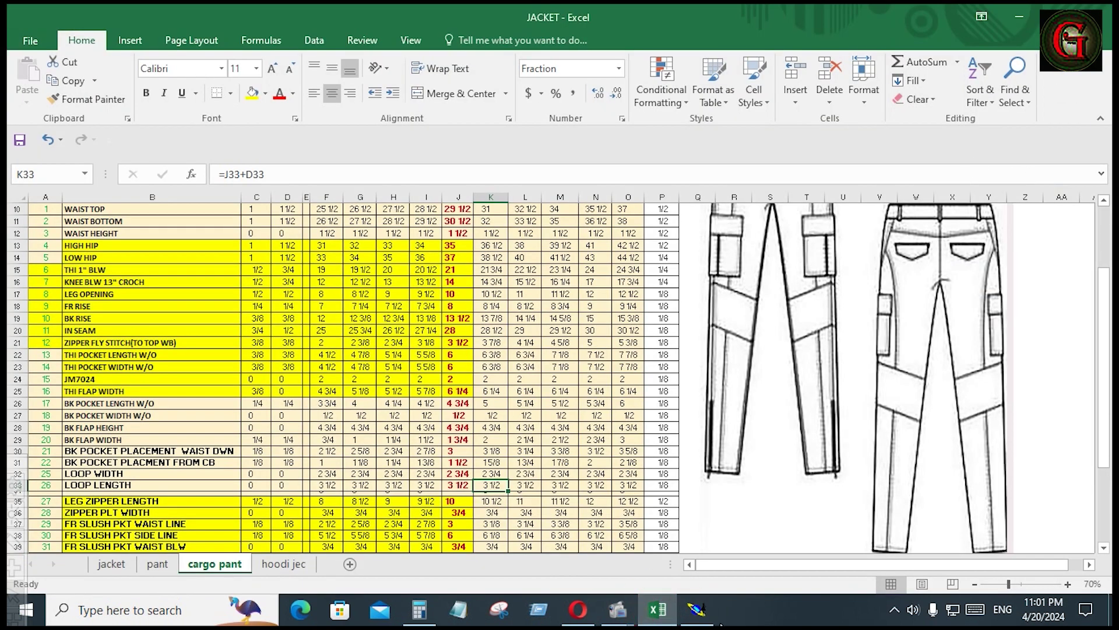
click(698, 610)
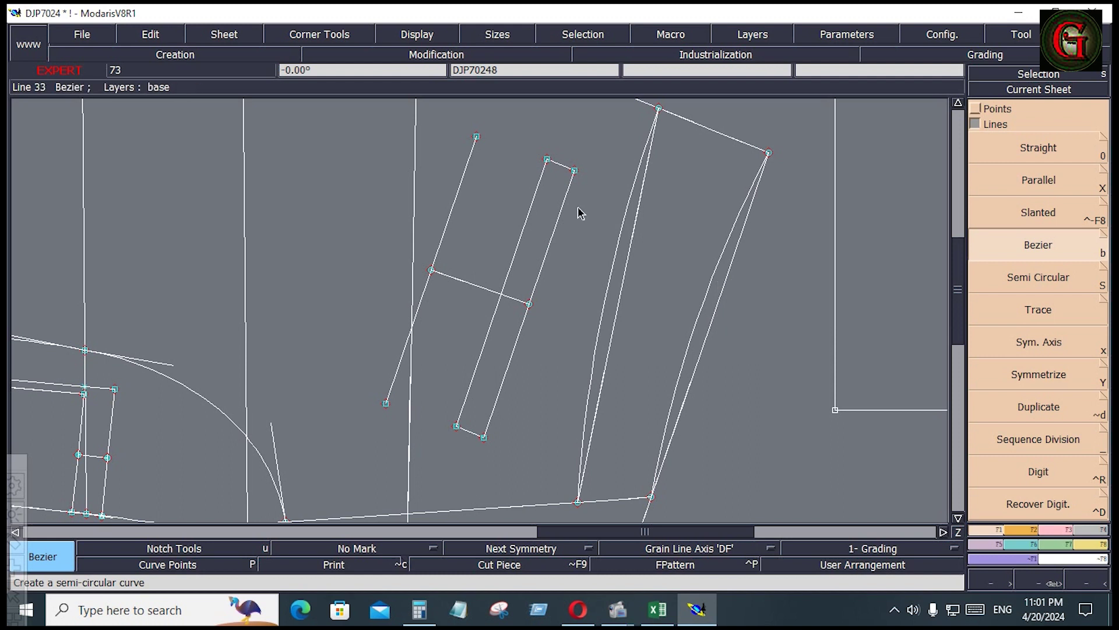
click(1056, 530)
click(1040, 251)
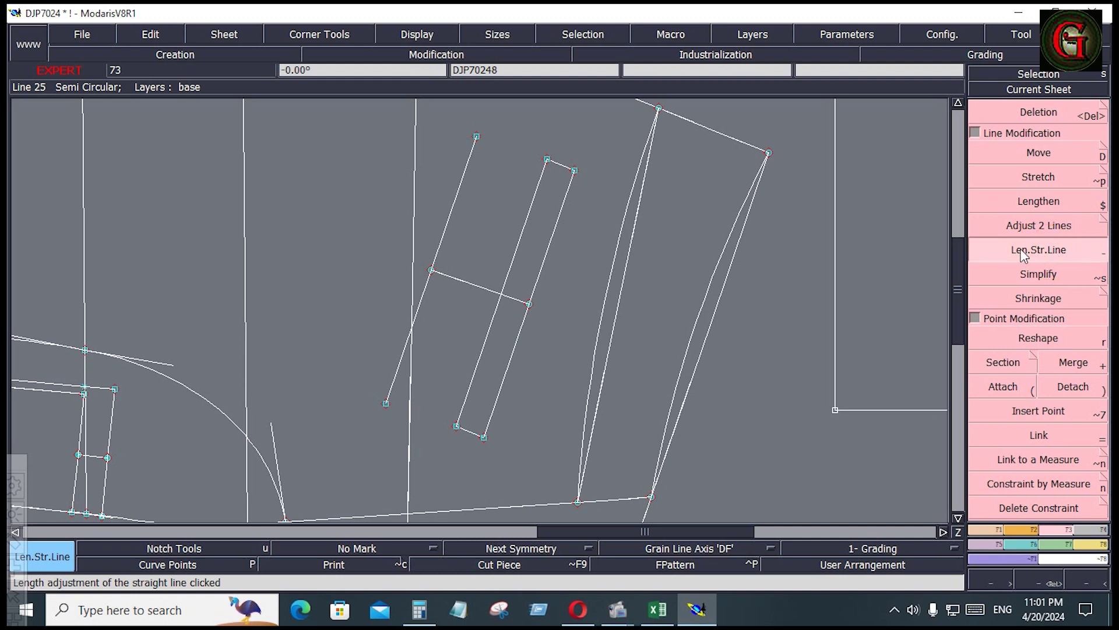
click(559, 168)
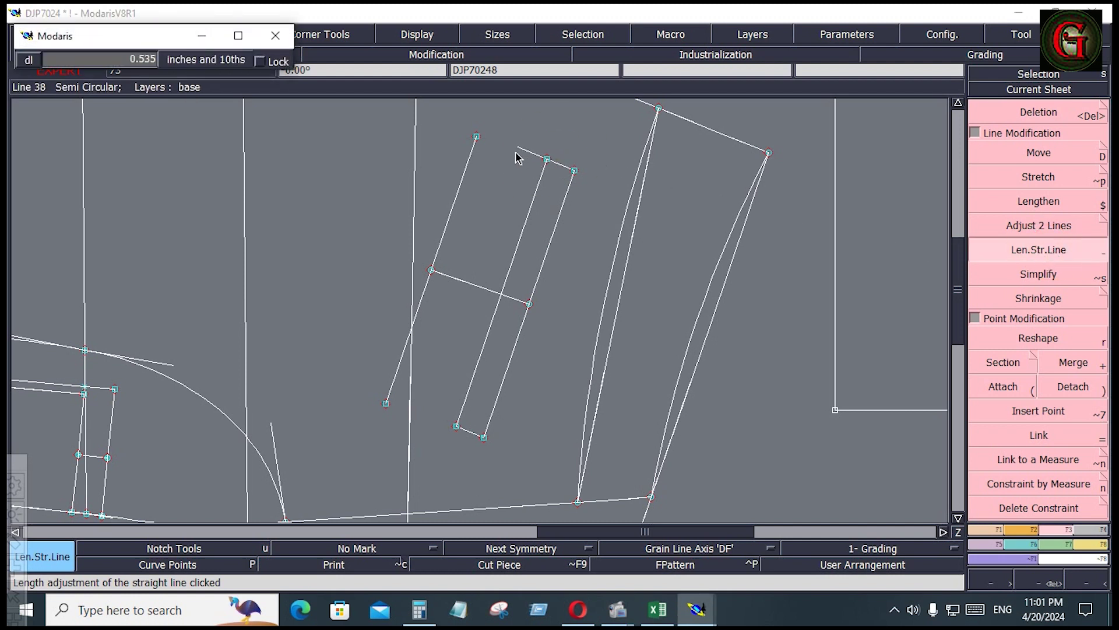
key(Down)
text(.625)
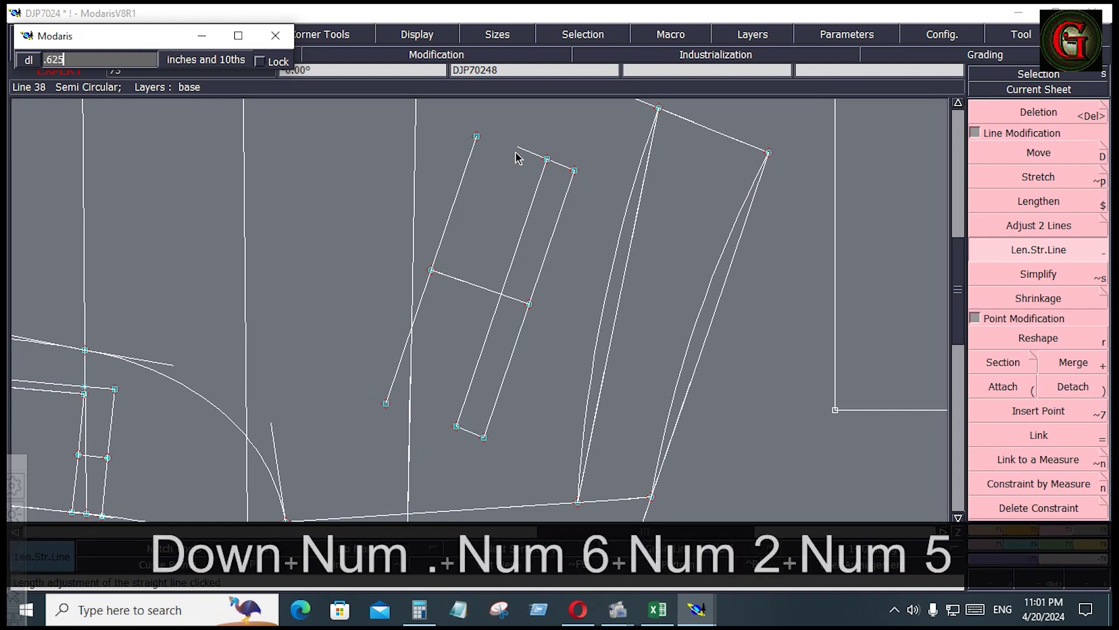
key(Return)
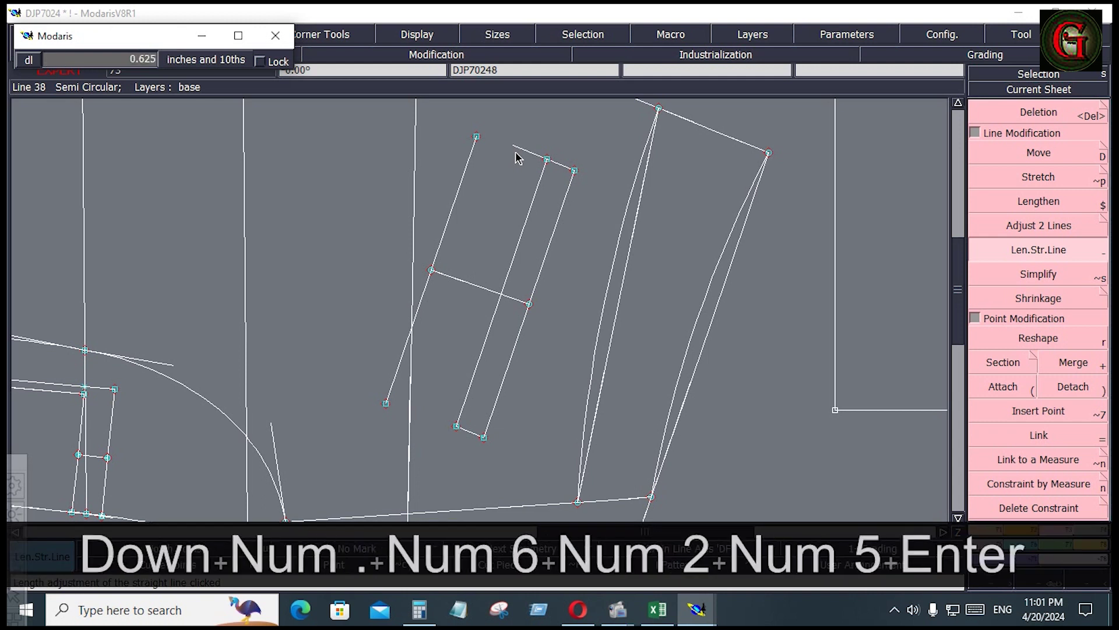
- Lengthen the pocket's lower short side by 0.625 inches toward the flap line
click(460, 429)
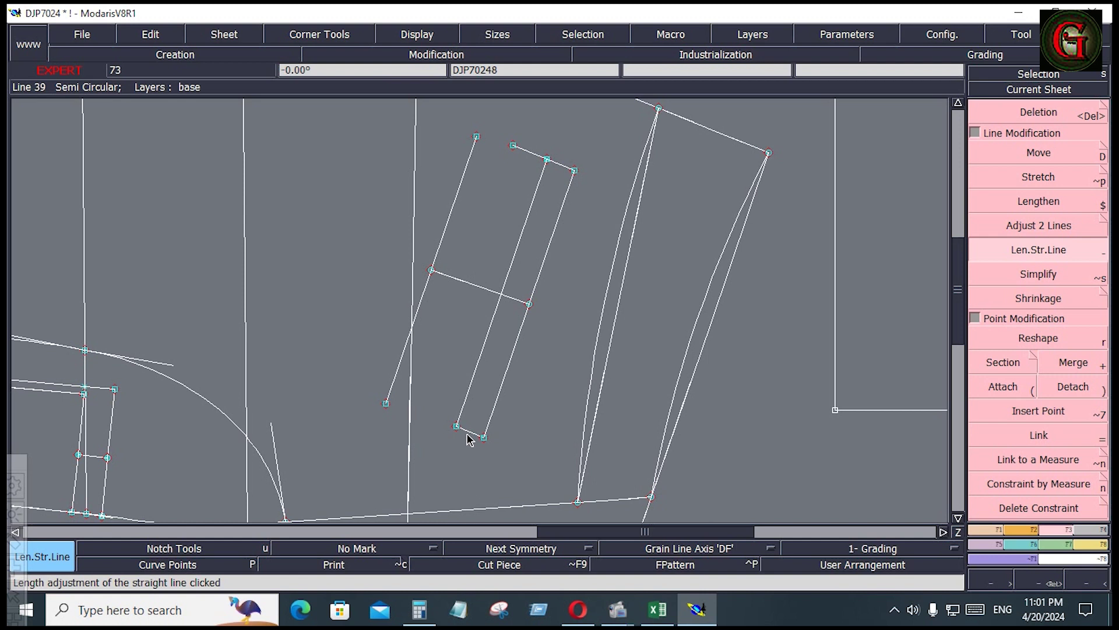
click(462, 430)
key(Down)
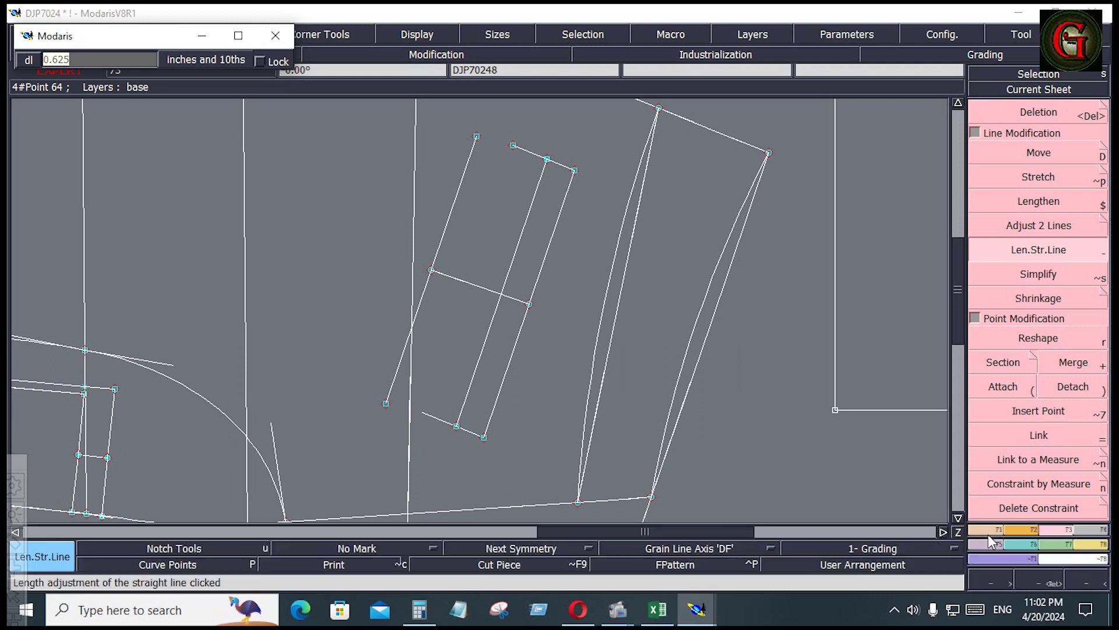
click(990, 531)
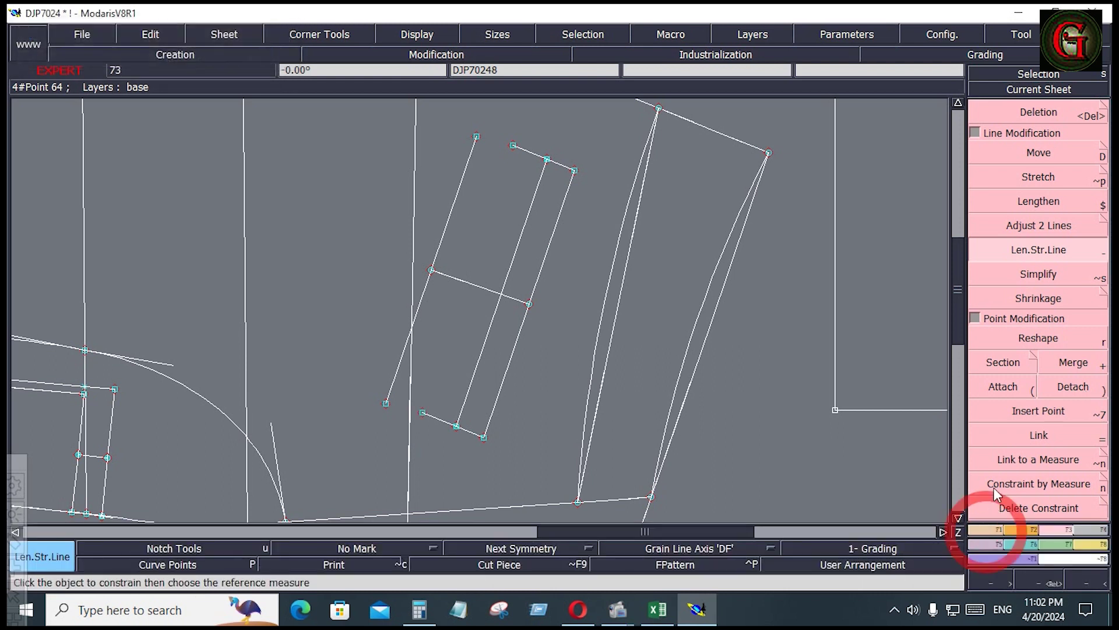
- Draw two Bezier lines joining the ends of both lengthened short sides to the flap line's midpoint, forming a pointed flap
click(994, 534)
click(1037, 252)
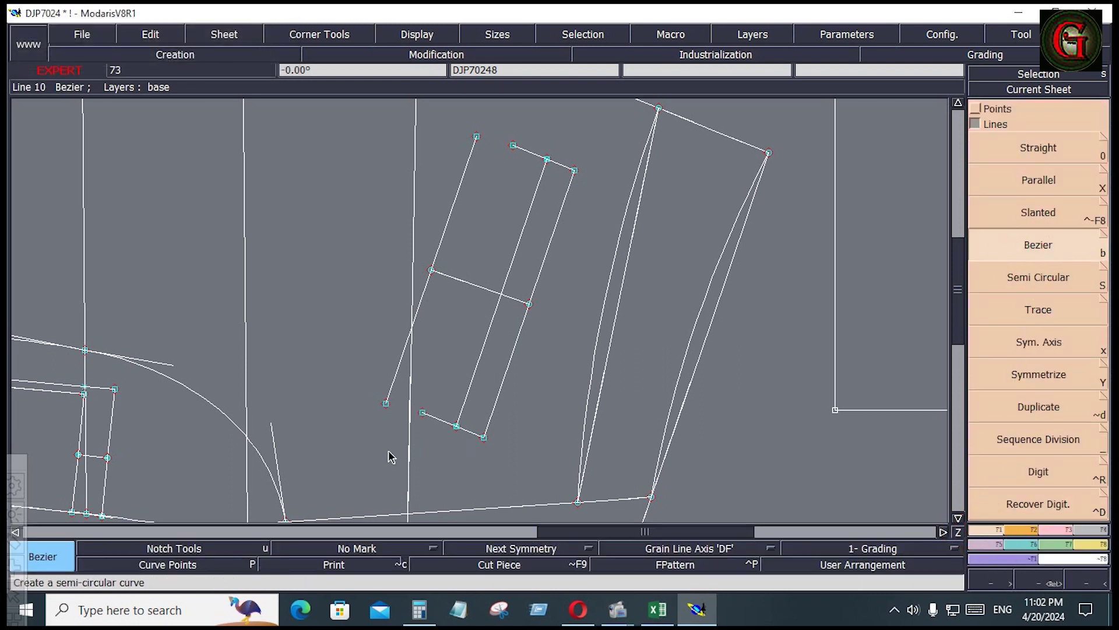
click(421, 410)
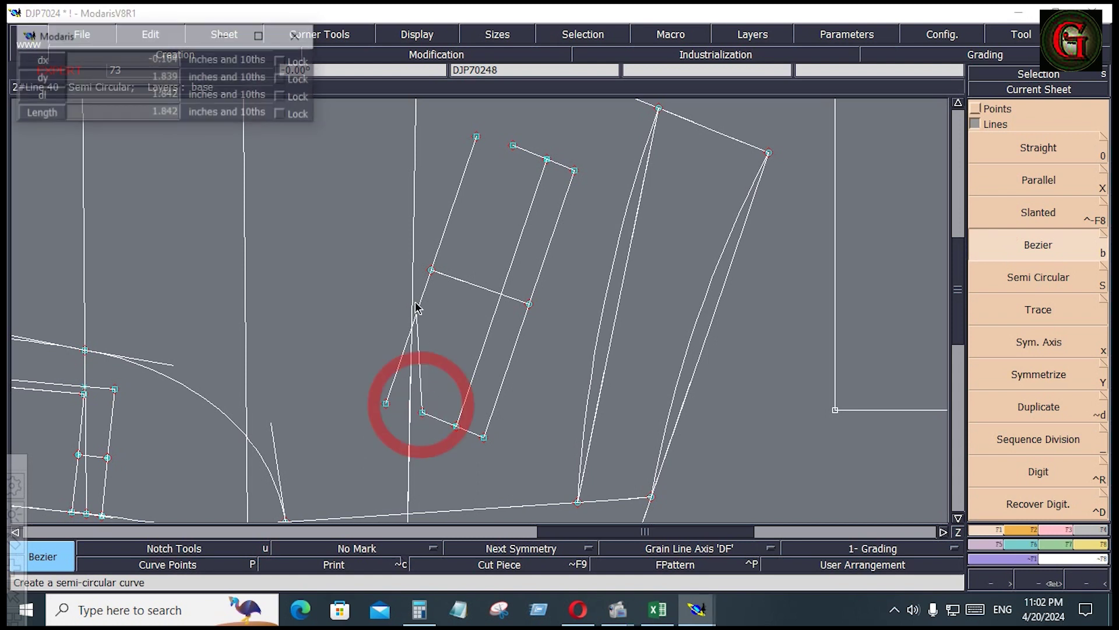
right_click(431, 268)
click(432, 264)
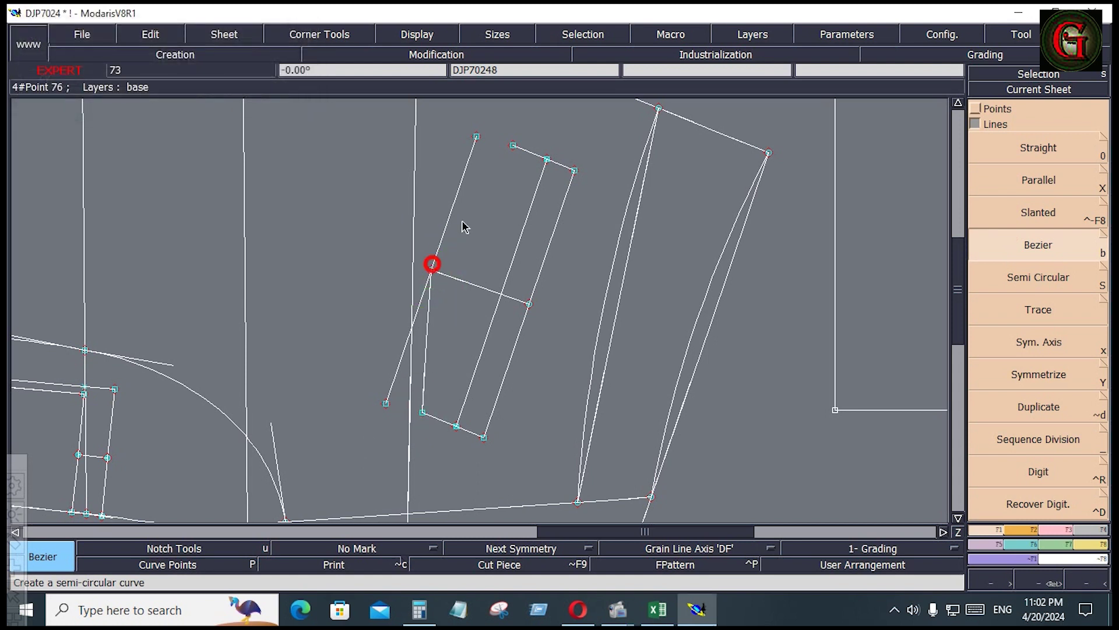
click(513, 145)
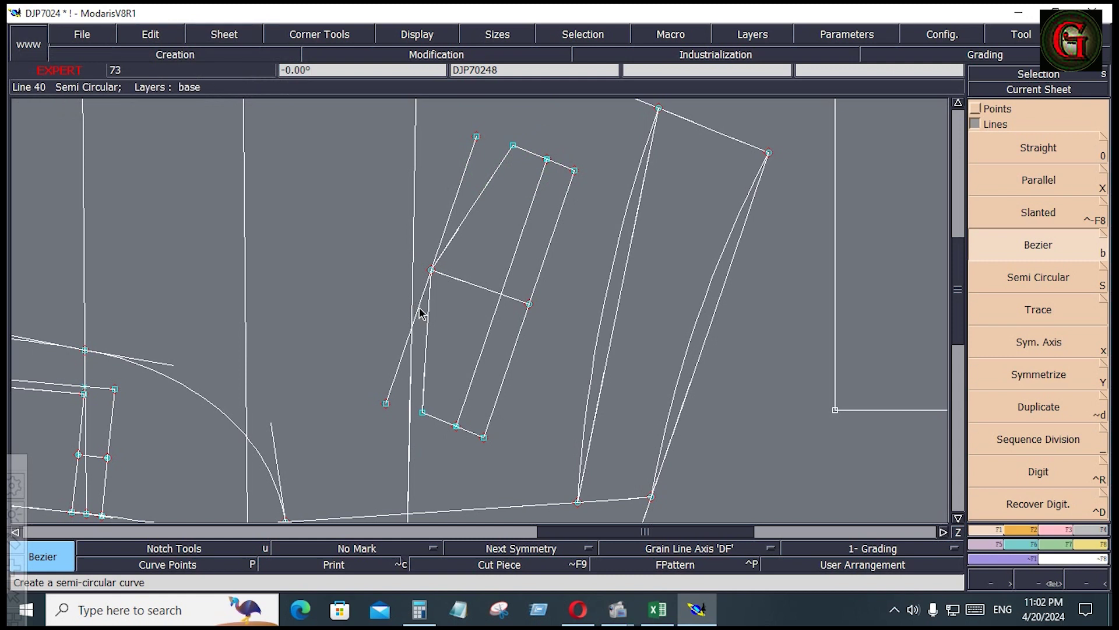
- Delete the flap's parallel guide line with its end point and the centre line across the flap
key(Delete)
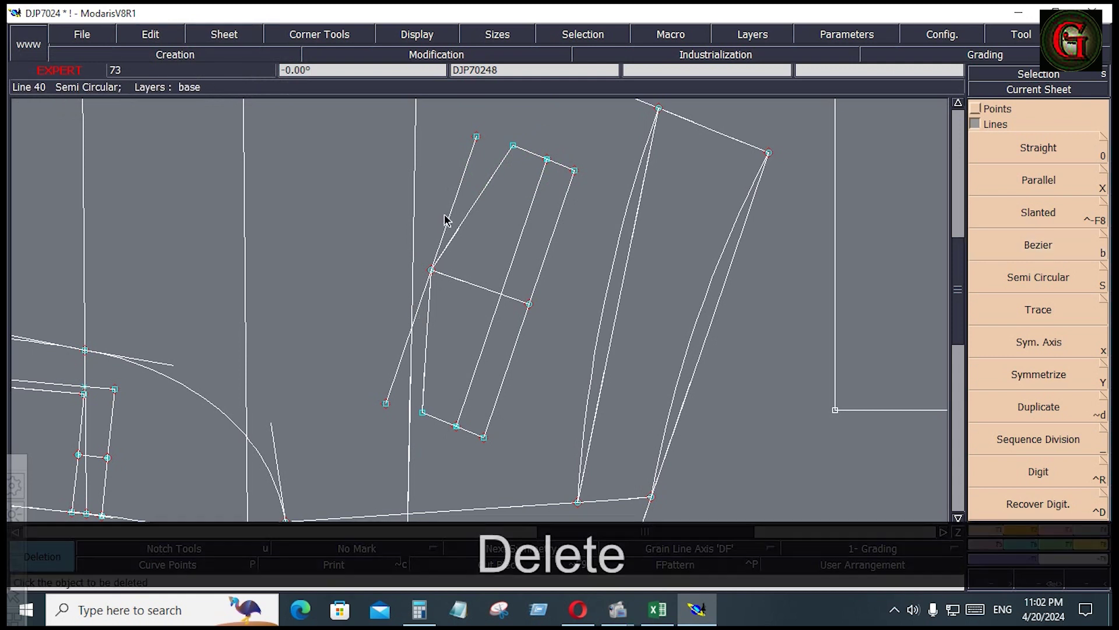
click(444, 215)
click(476, 135)
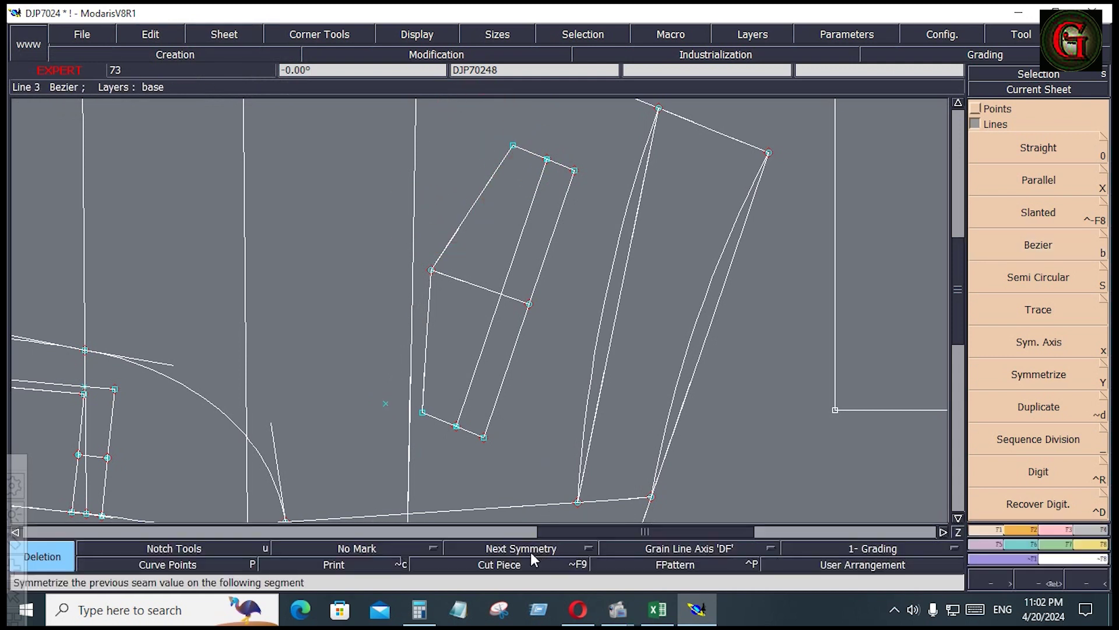
click(480, 282)
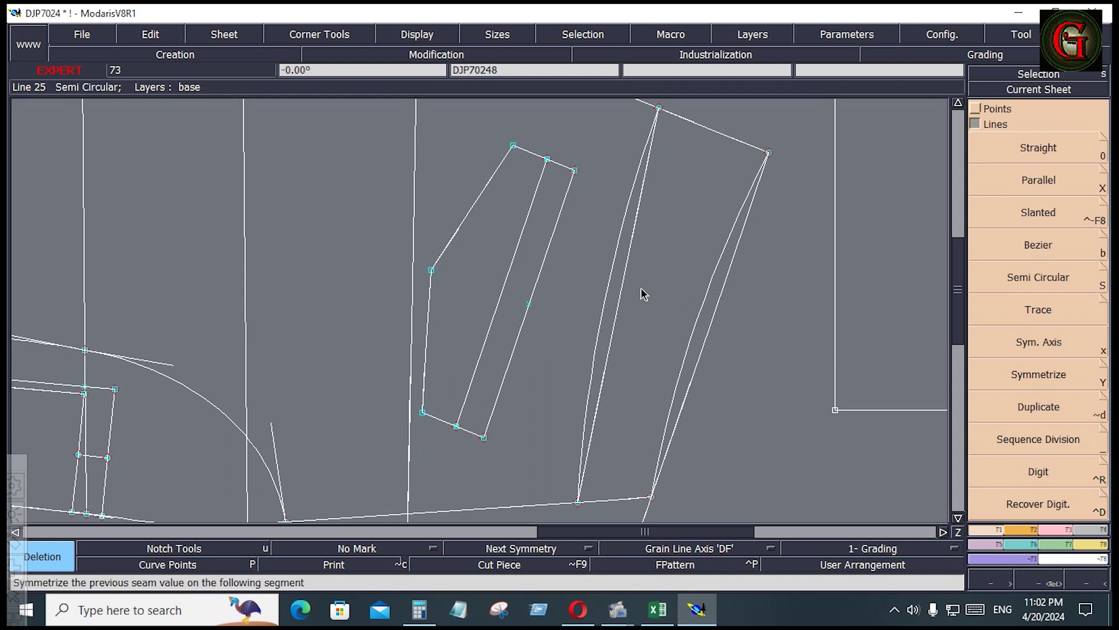
- Extract the pointed back flap and its narrow upper strip from the panel as pieces with the Seam command
key(Home)
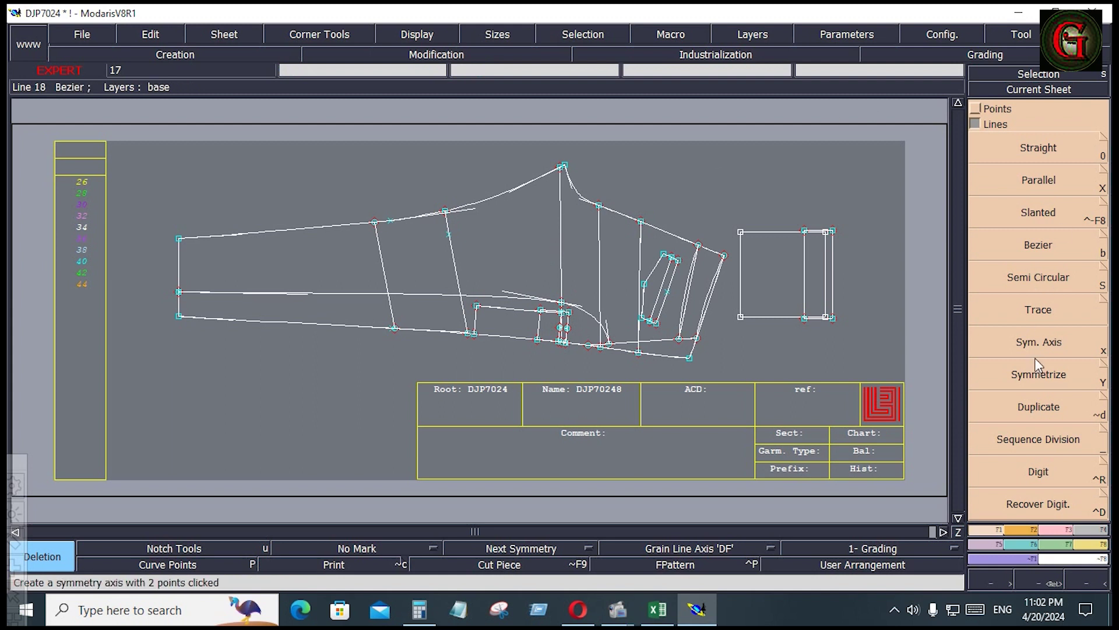
click(1082, 533)
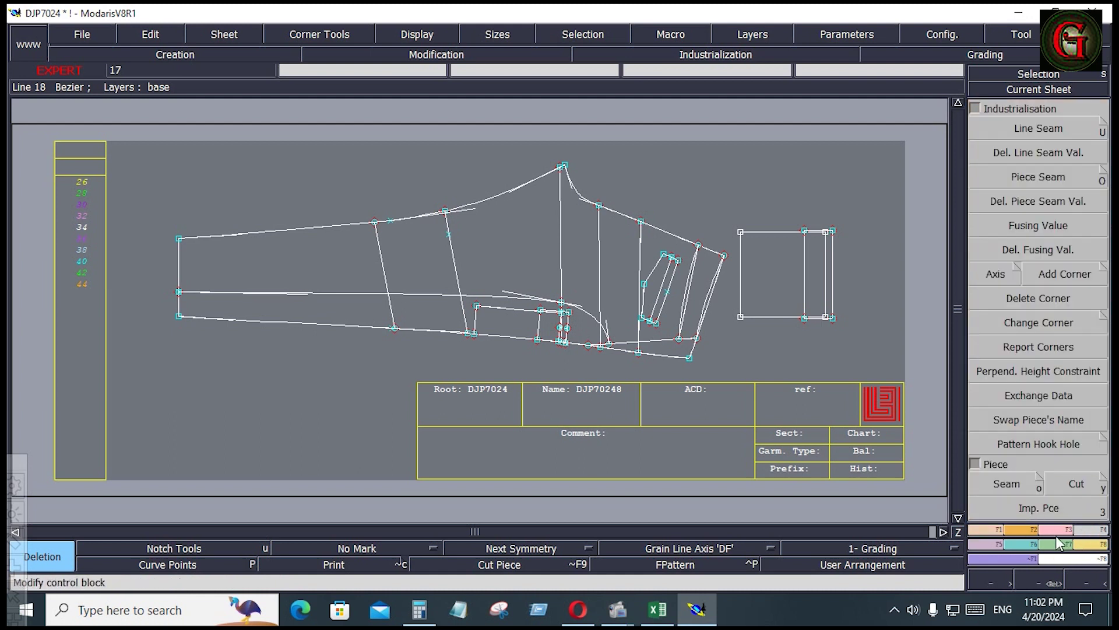
click(1009, 484)
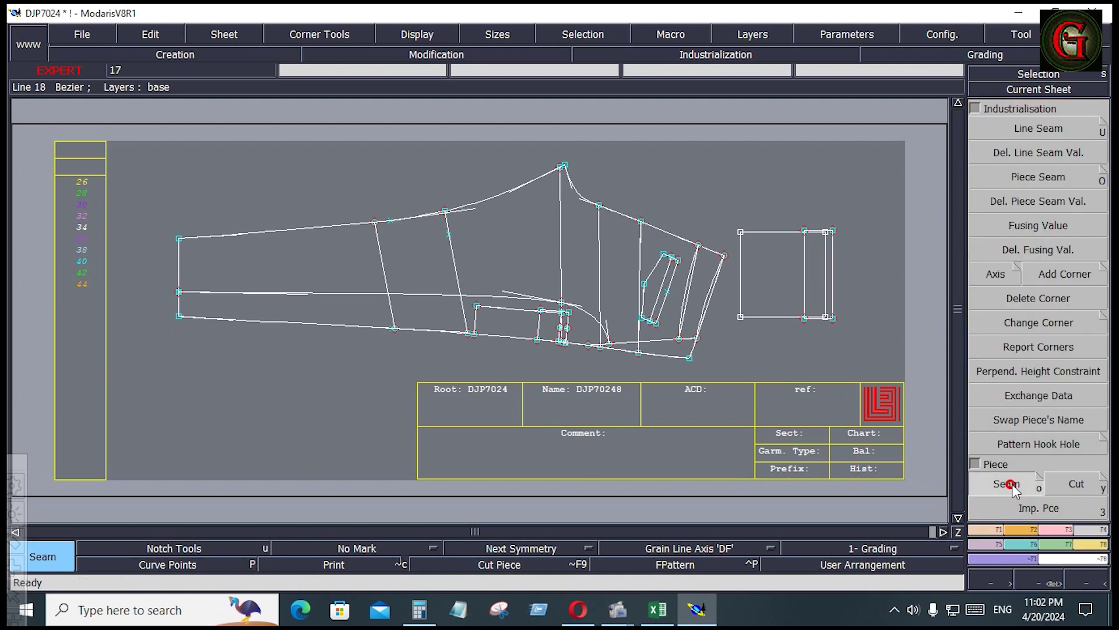
click(662, 288)
click(664, 287)
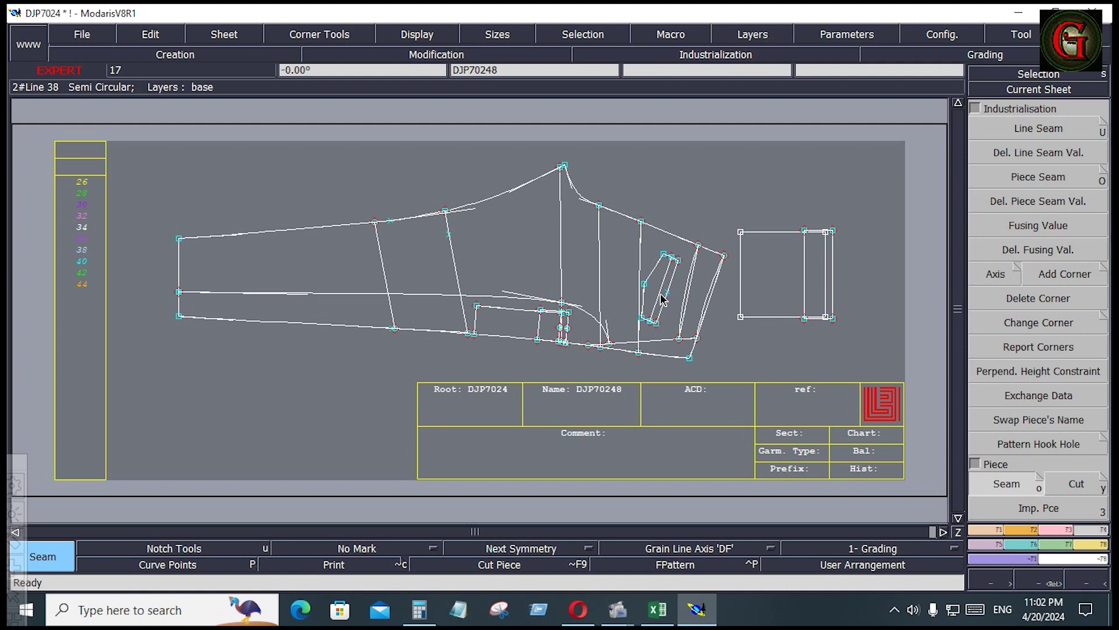
- Create a parallel of the flap's outer long edge at a distance of -2 inches, beyond the flap's point
key(Return)
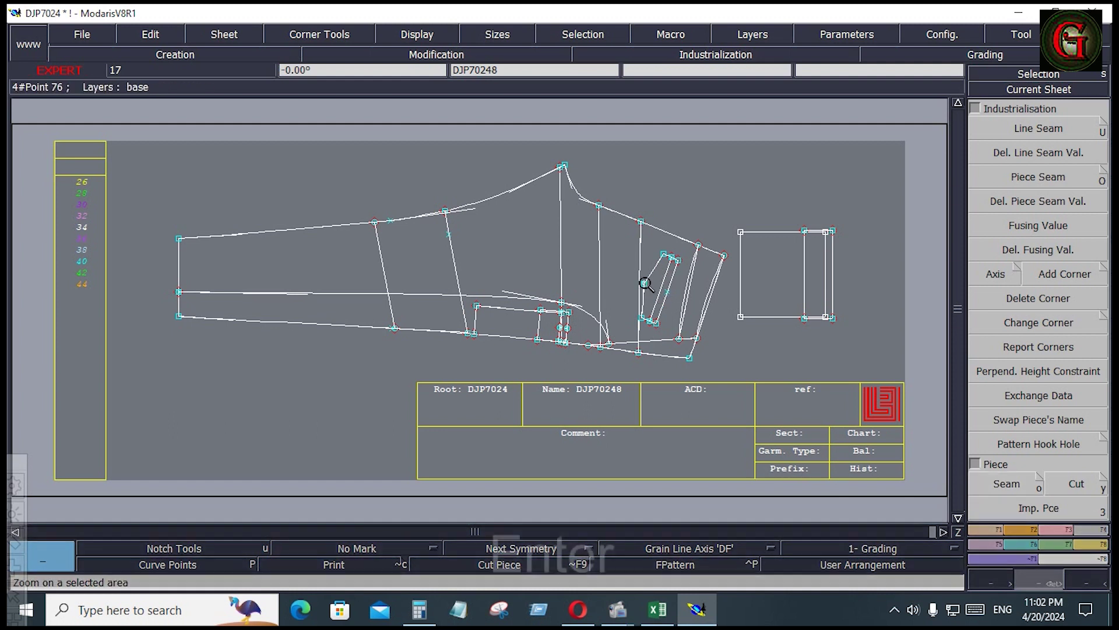
drag(622, 246, 686, 334)
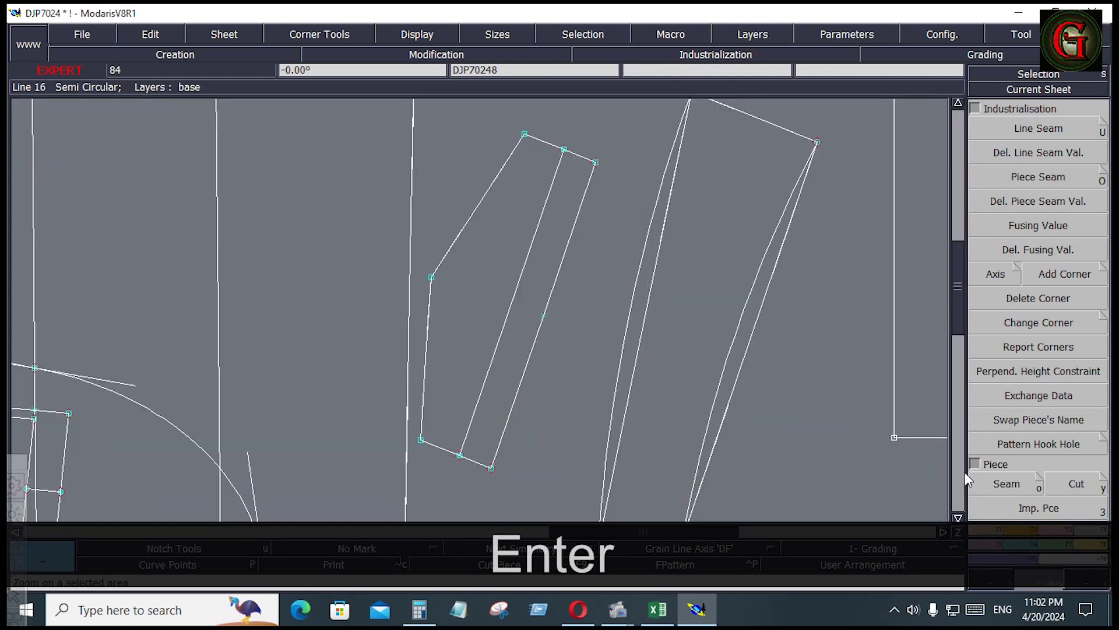
click(982, 528)
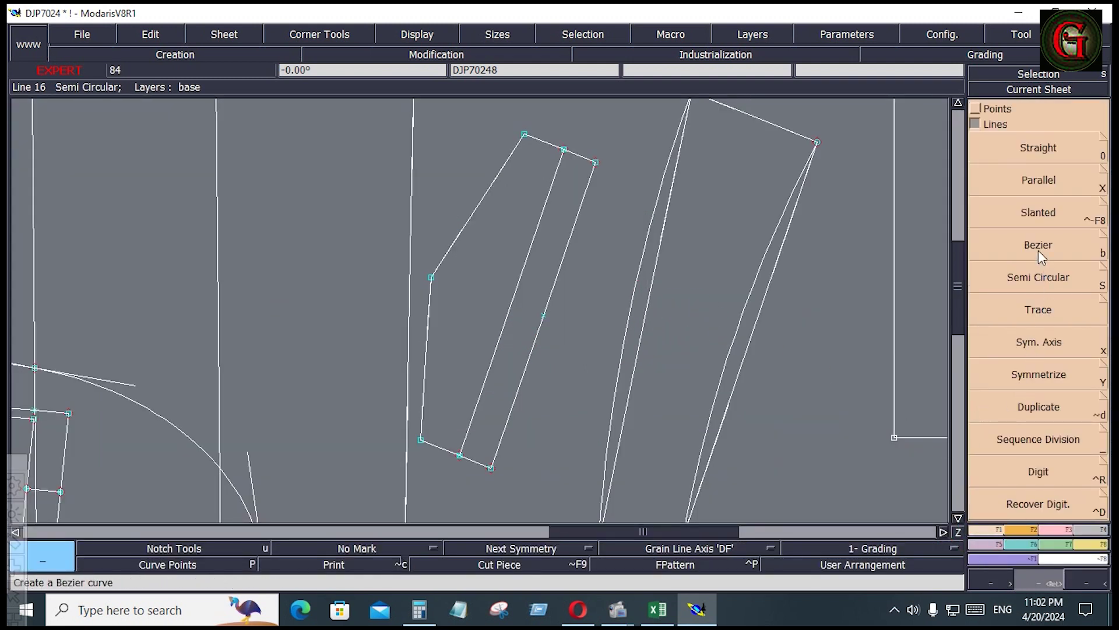
click(1040, 179)
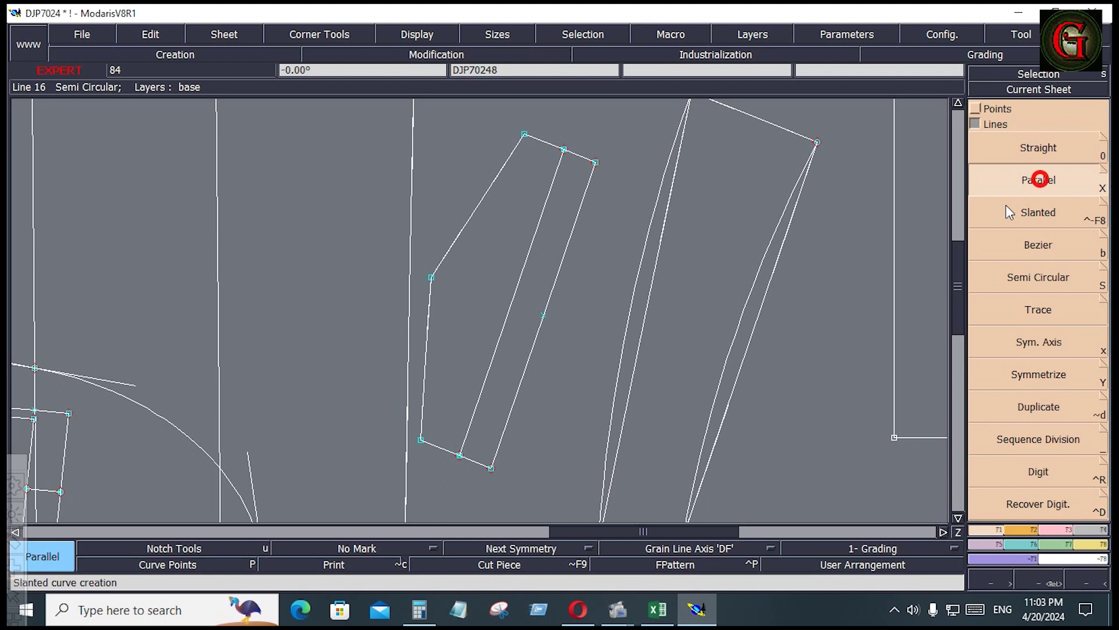
click(552, 297)
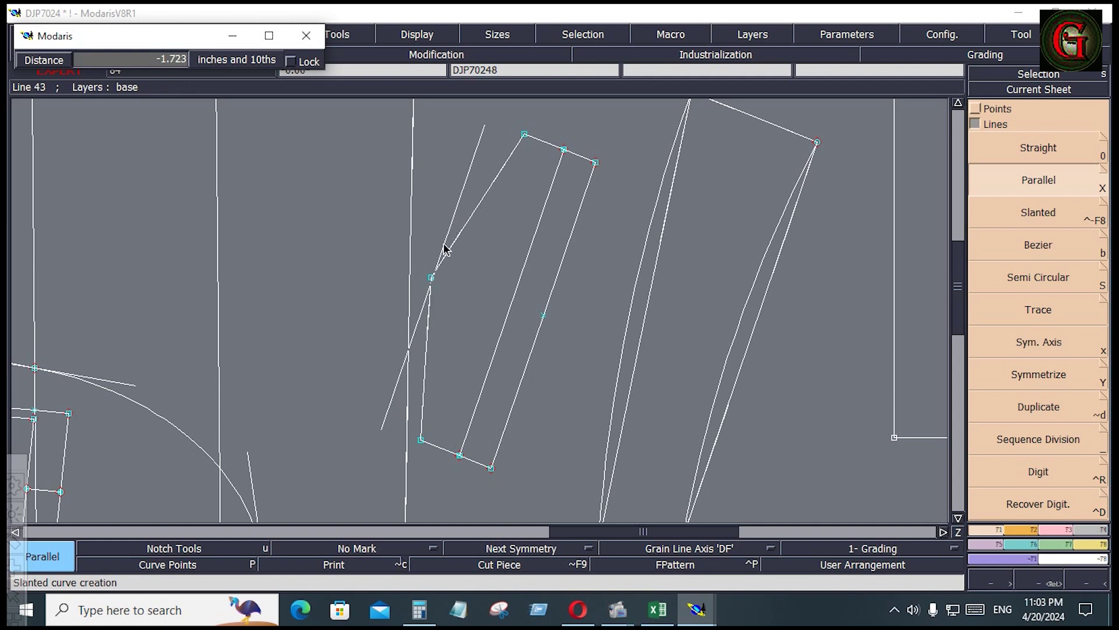
key(Down)
text(-2)
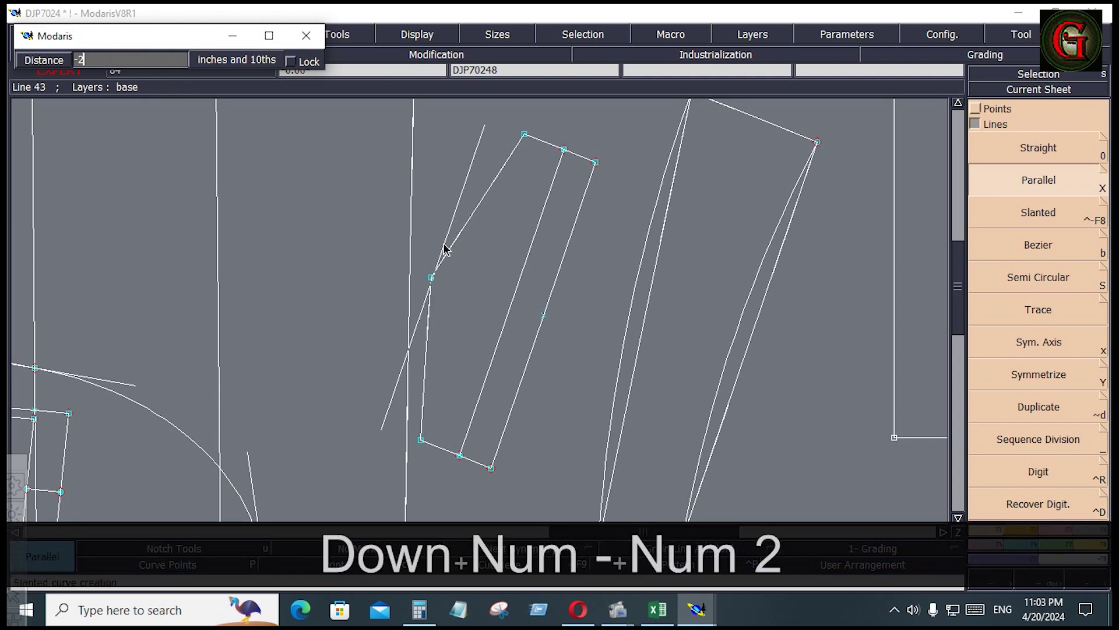
key(Return)
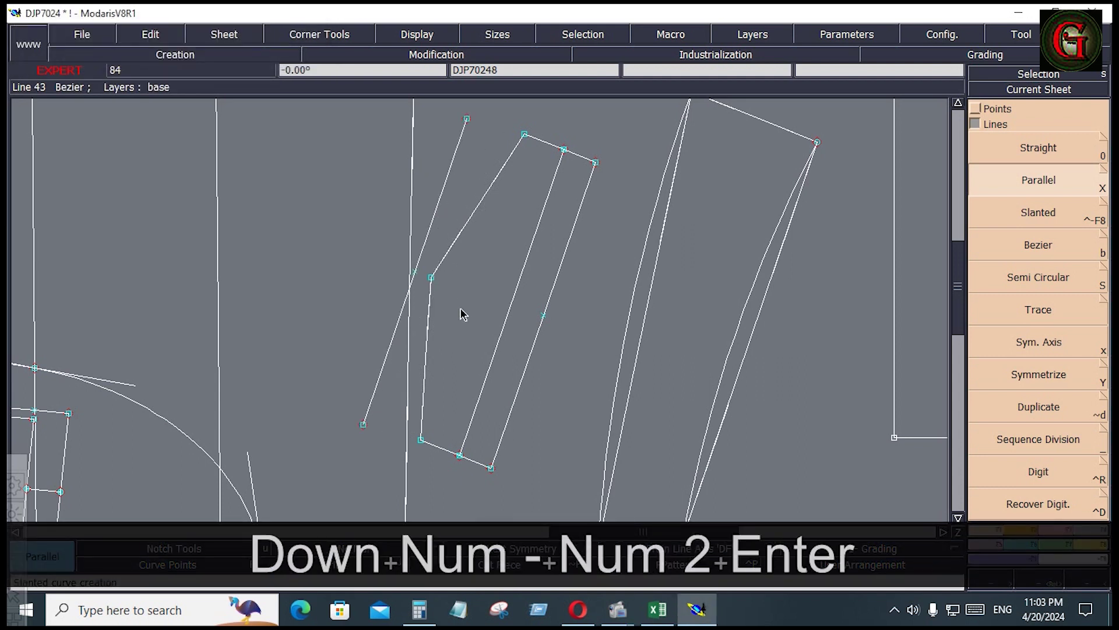
- Create a parallel of the flap's inner long line at a distance of -1.25 inches, through the flap's point
click(510, 320)
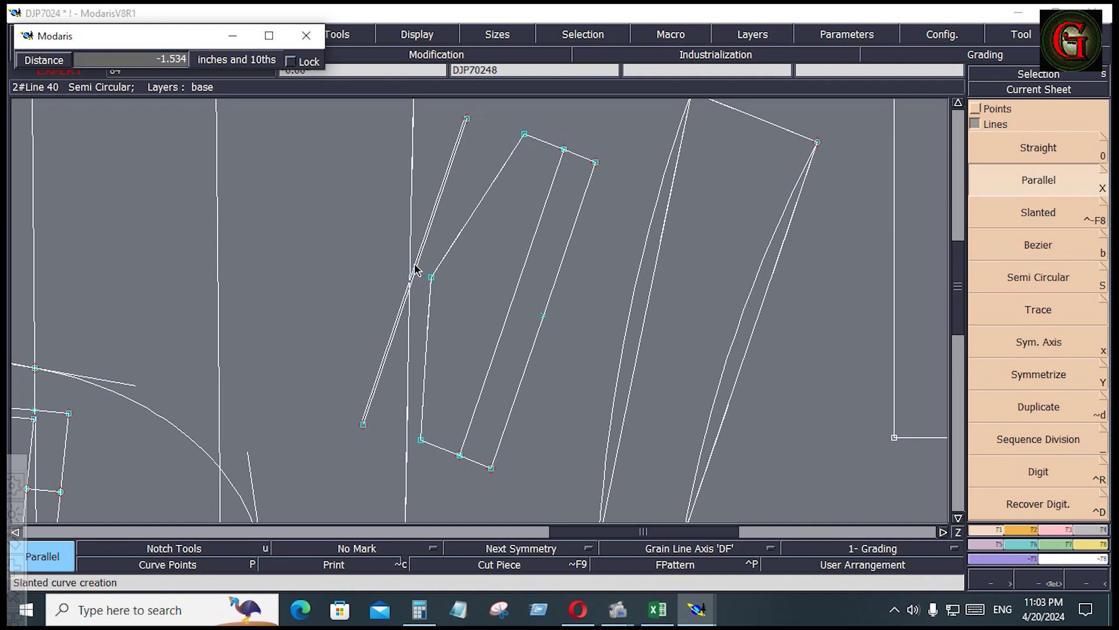
key(Down)
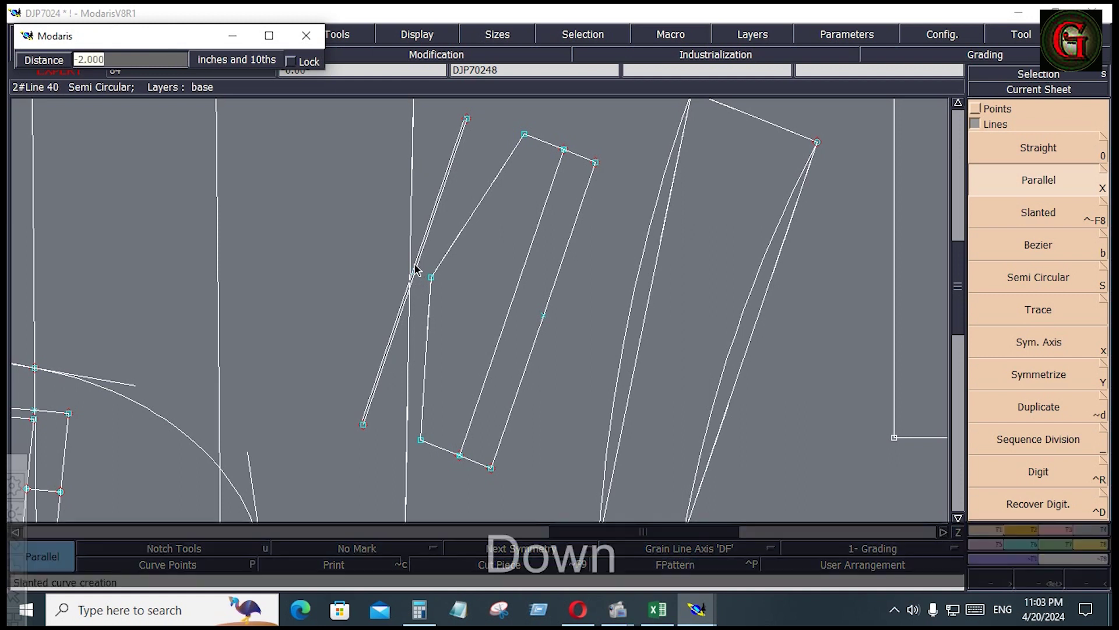
text(-1.25)
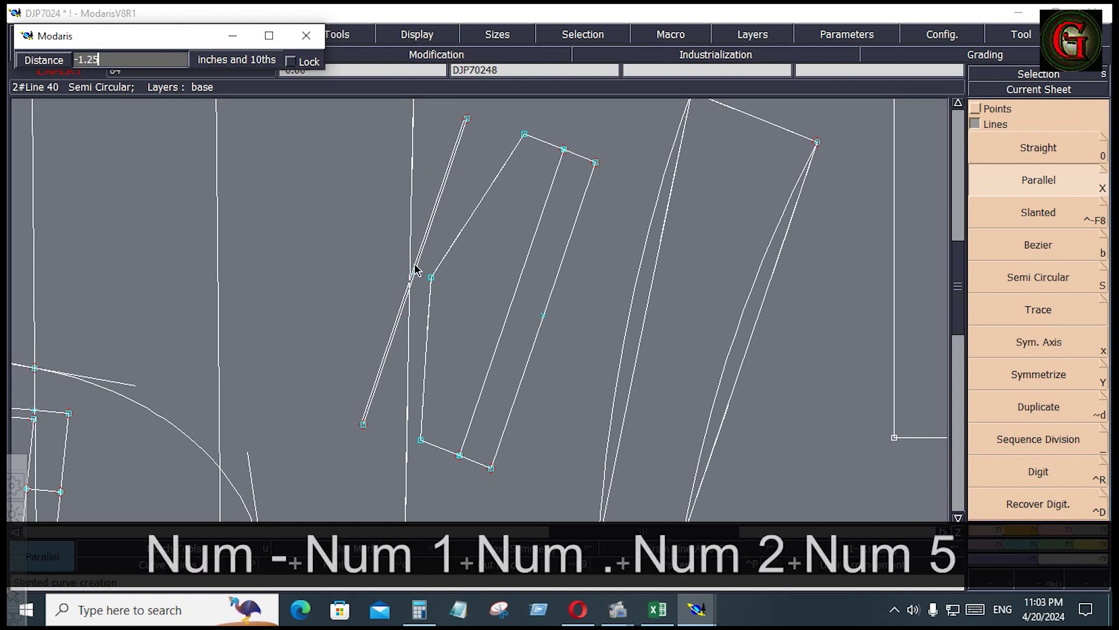
key(Return)
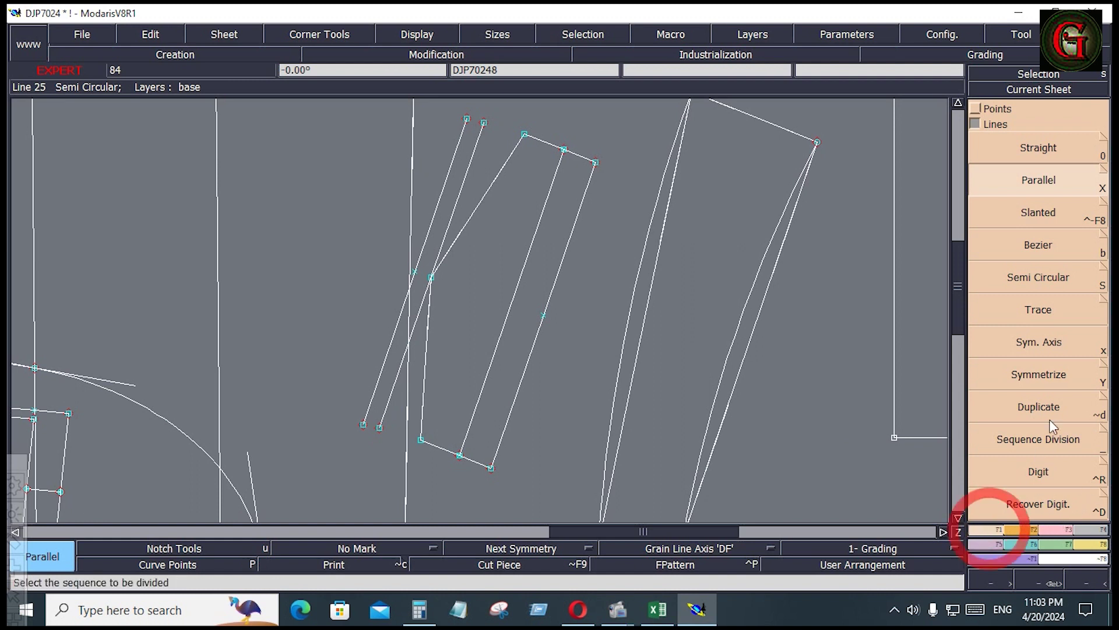
click(1038, 246)
click(525, 136)
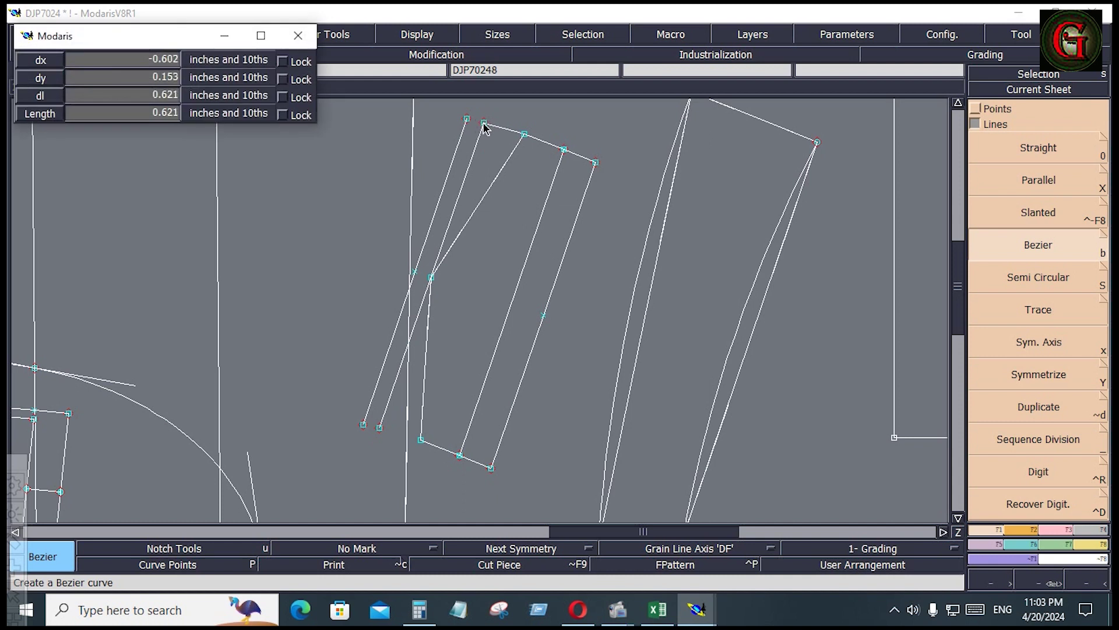
click(495, 143)
key(ctrl+z)
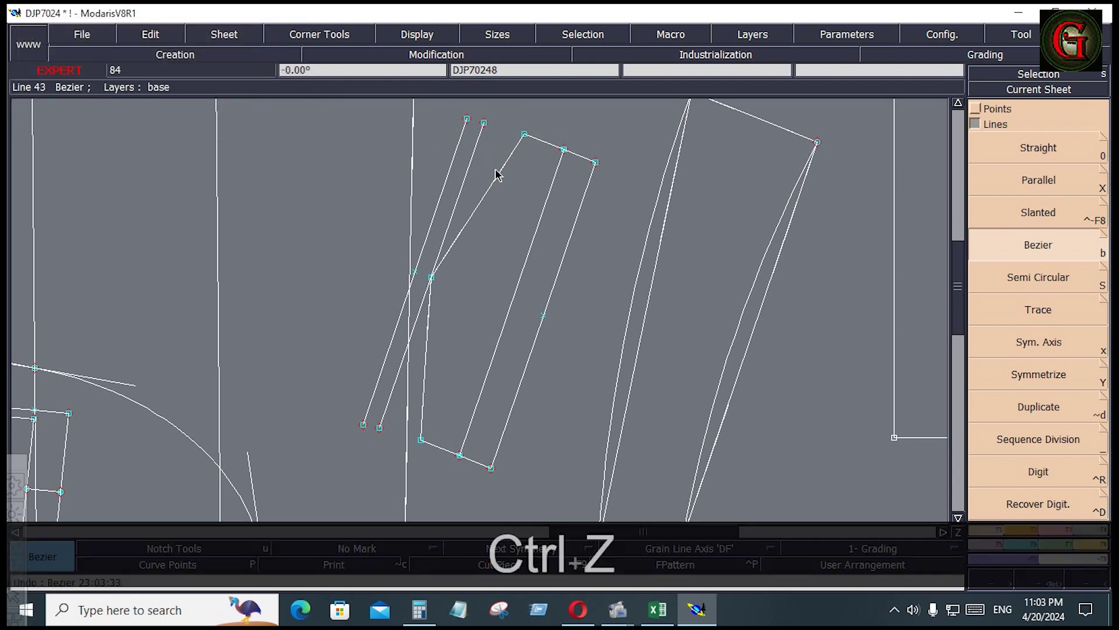
- Adjust the flap's upper short side and the upper ends of both parallel lines so that they meet
click(1075, 532)
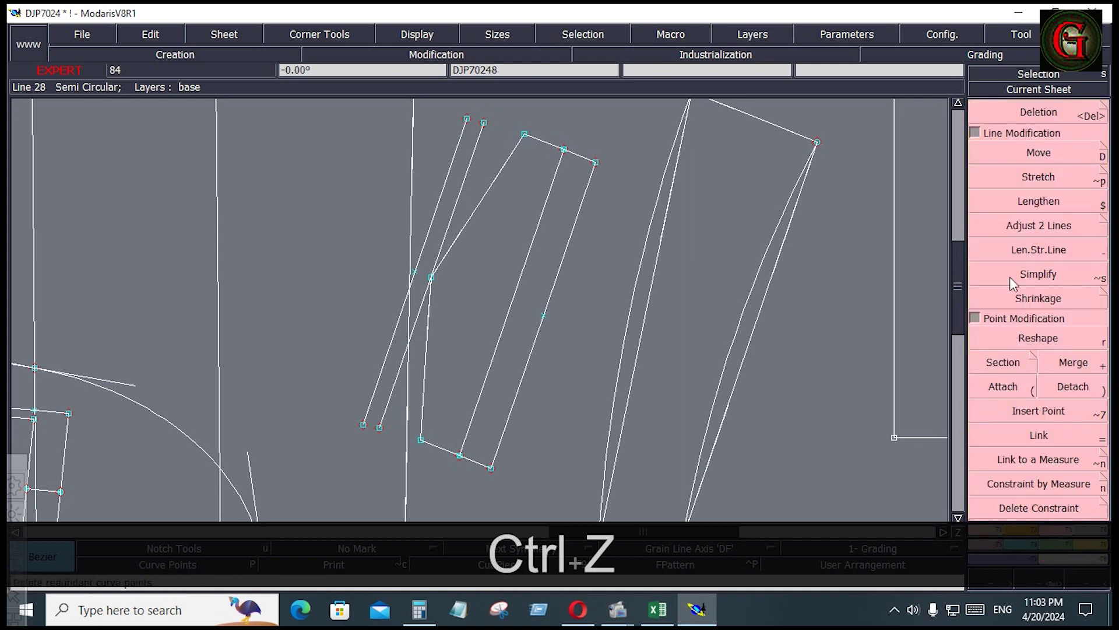
click(1038, 225)
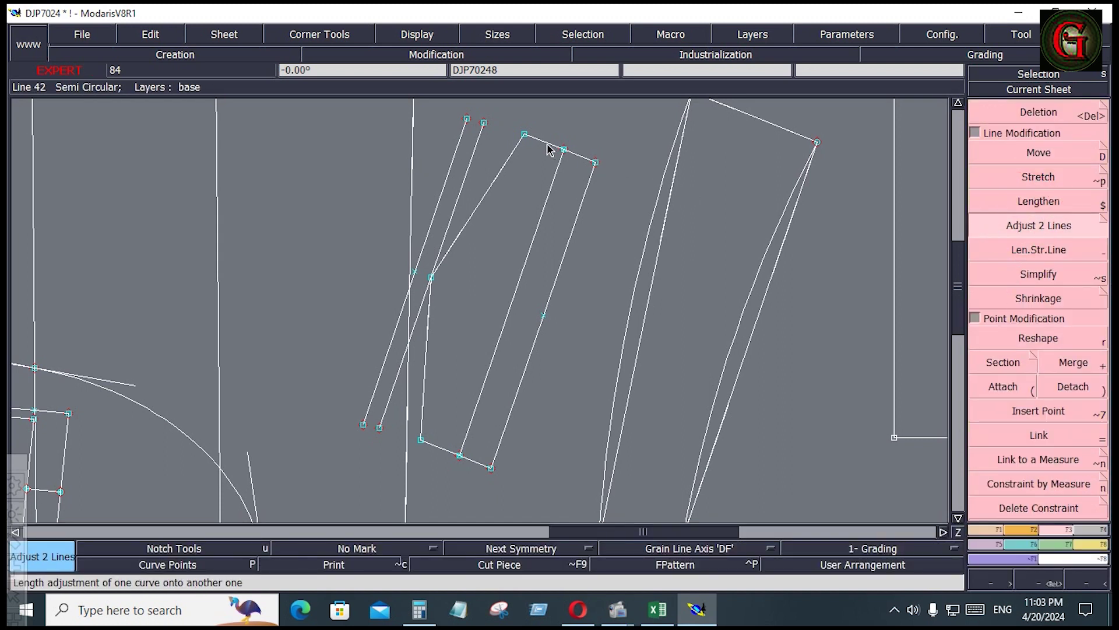
click(546, 144)
click(459, 145)
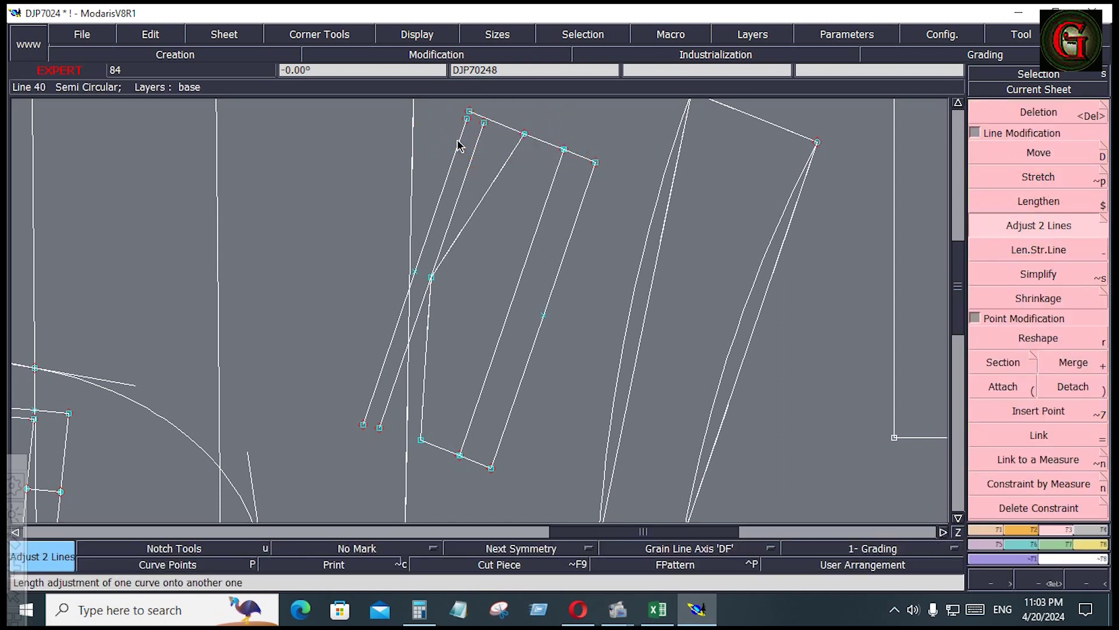
click(495, 122)
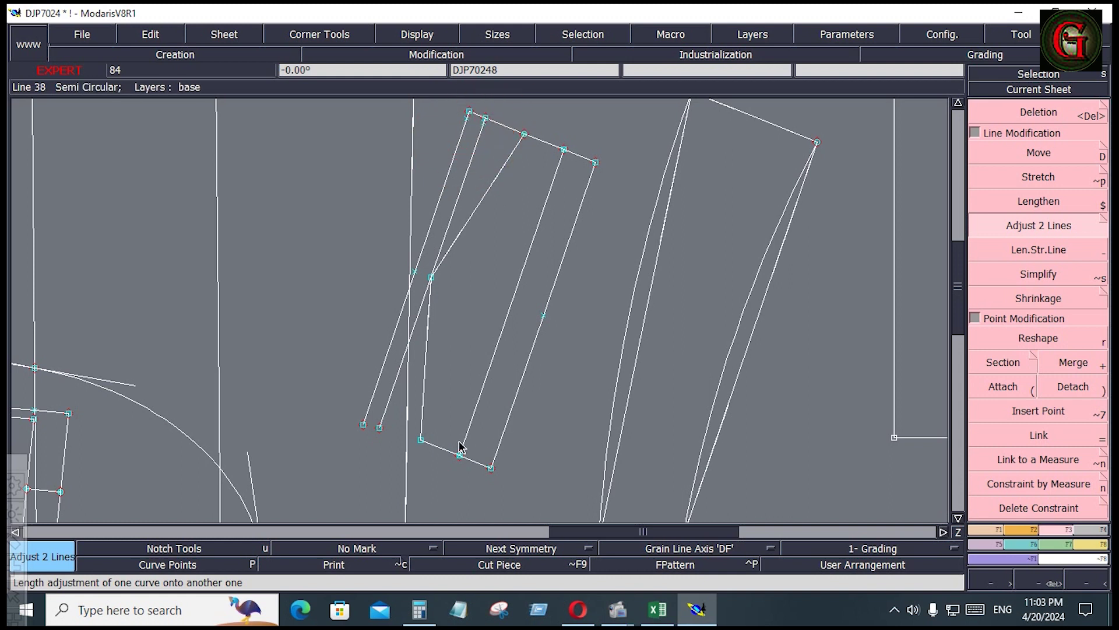
- Adjust the flap's lower short side and the lower ends of both parallel lines to close the rectangles
click(374, 393)
click(389, 393)
click(390, 427)
click(377, 385)
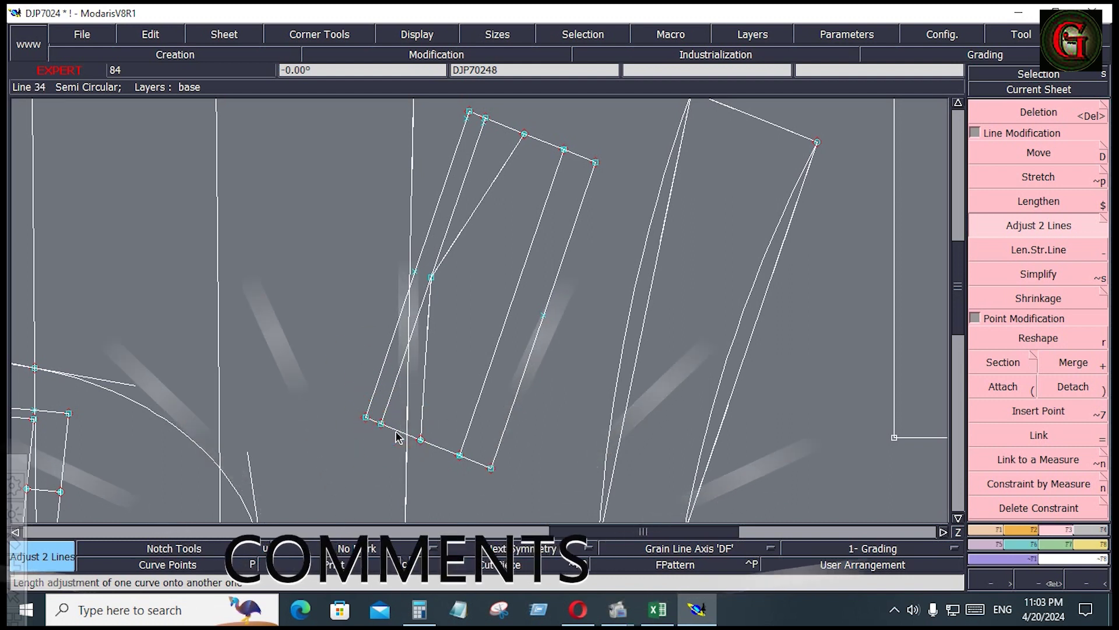
- Extract the full rectangle between the 2-inch parallel and the flap's outer long edge as a piece with Seam
click(1083, 532)
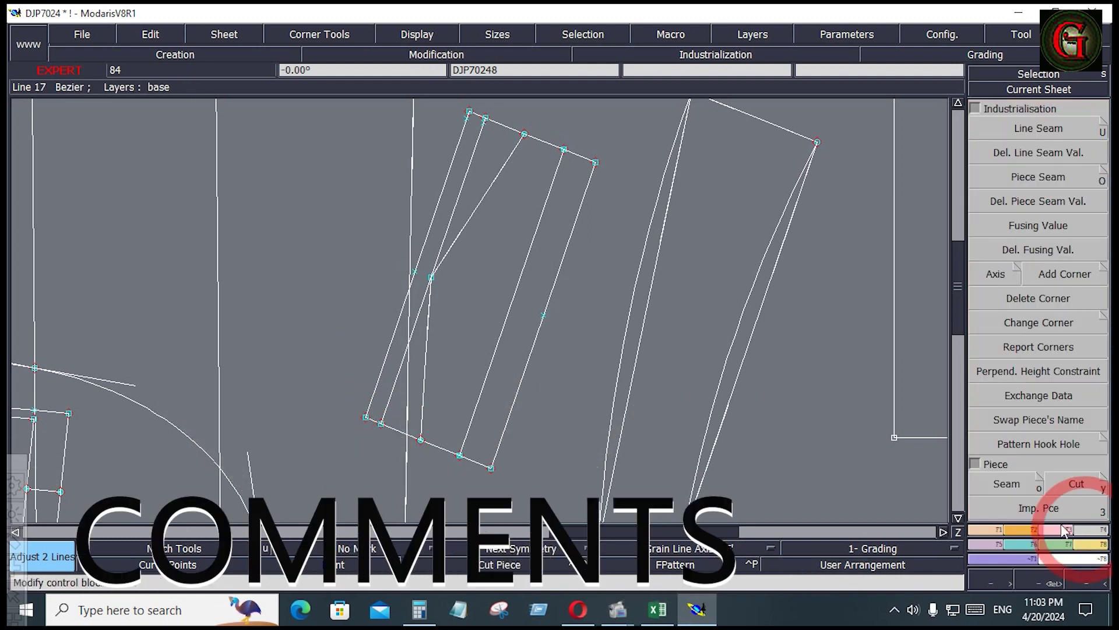
click(1013, 485)
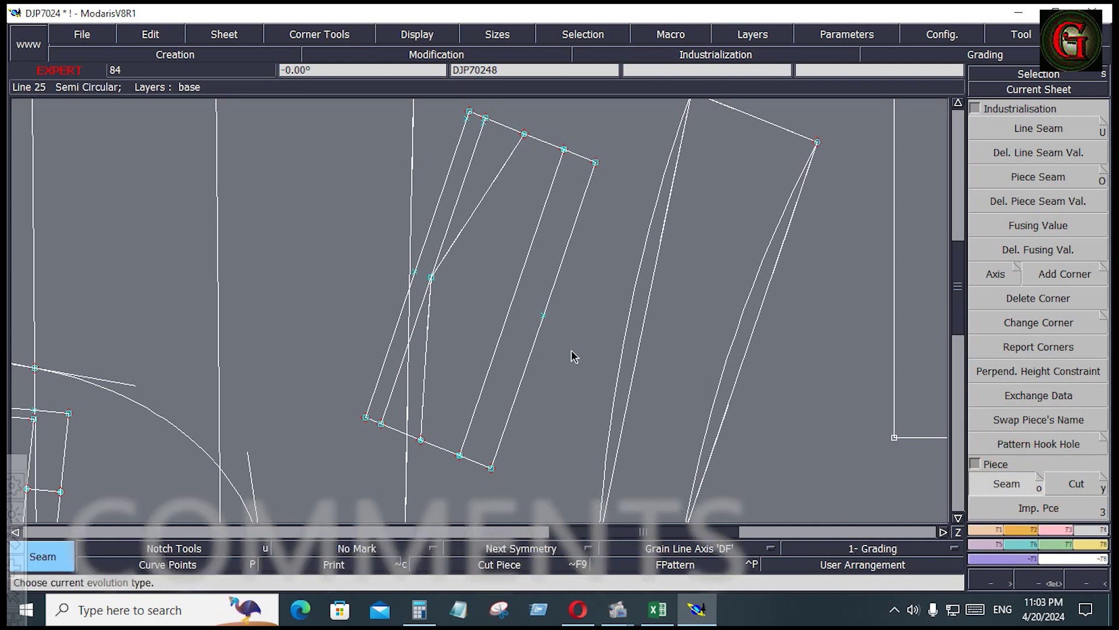
click(449, 209)
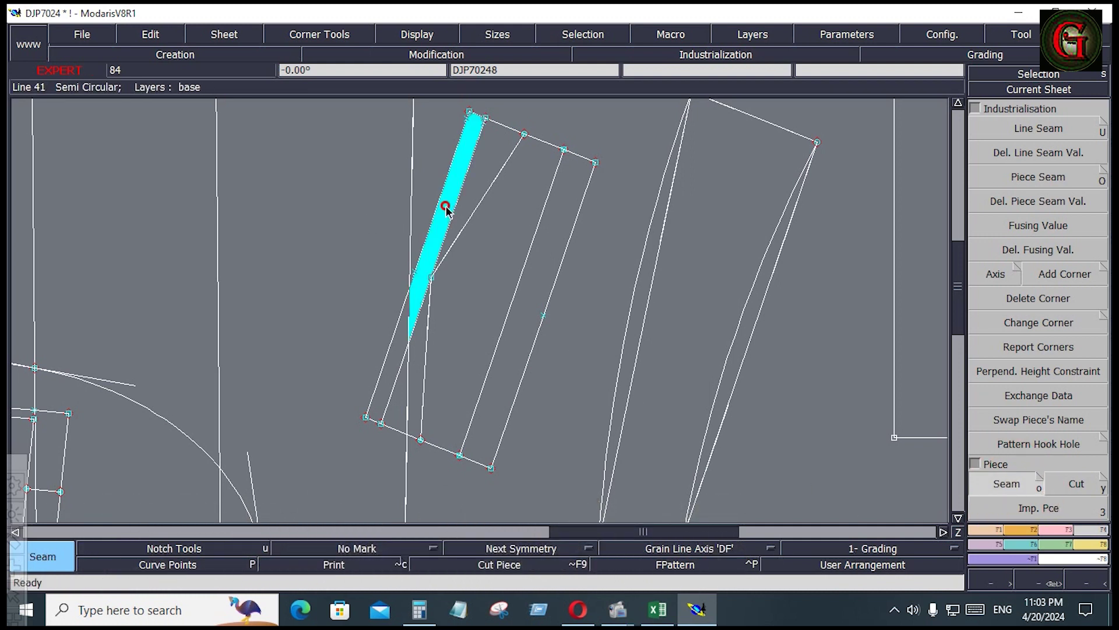
click(541, 236)
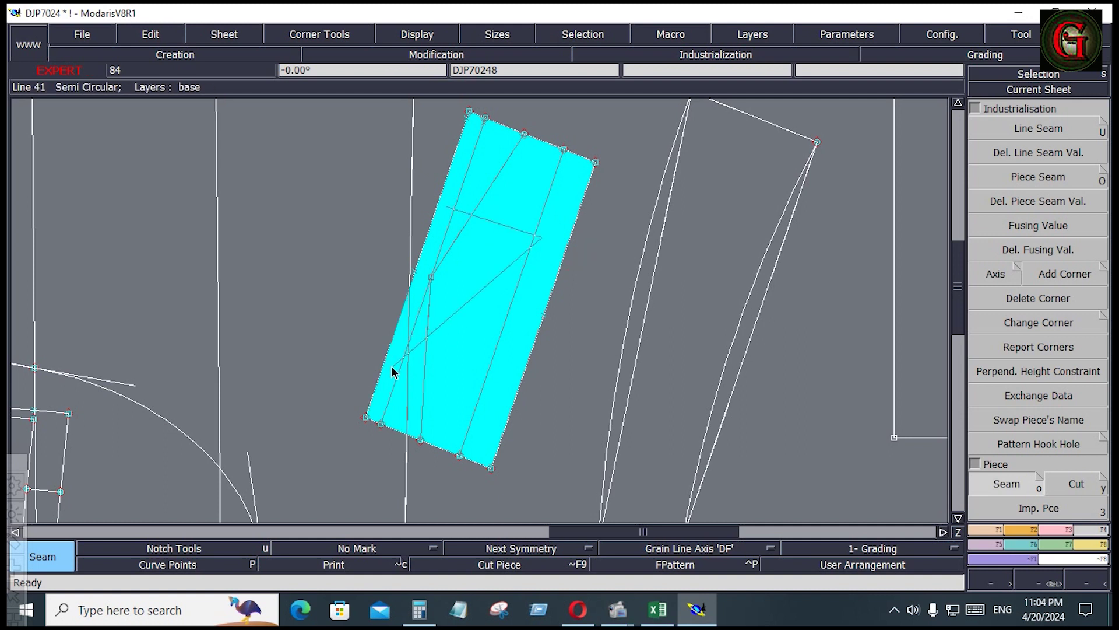
right_click(392, 367)
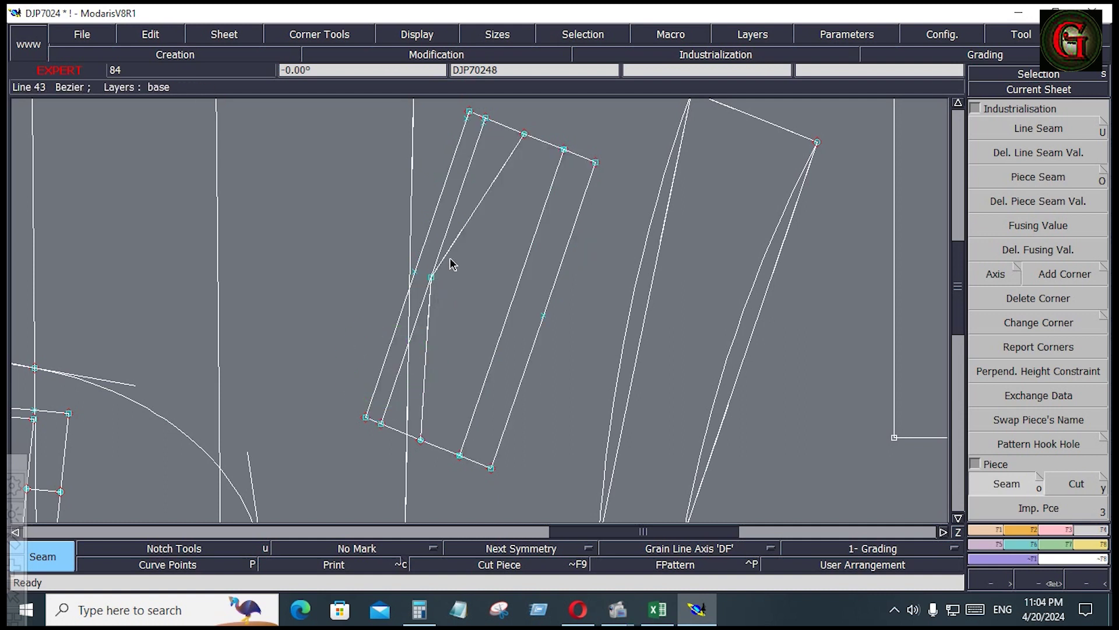
- Extract the rectangle between the 1.25-inch parallel and the flap's inner long line as a piece
click(456, 231)
click(480, 258)
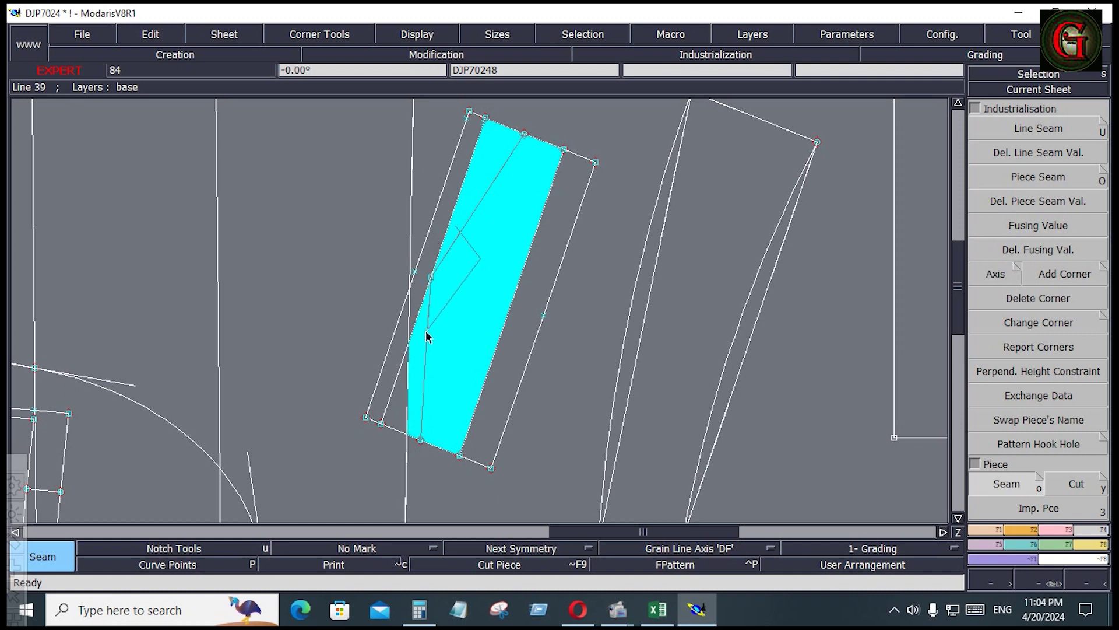
click(424, 334)
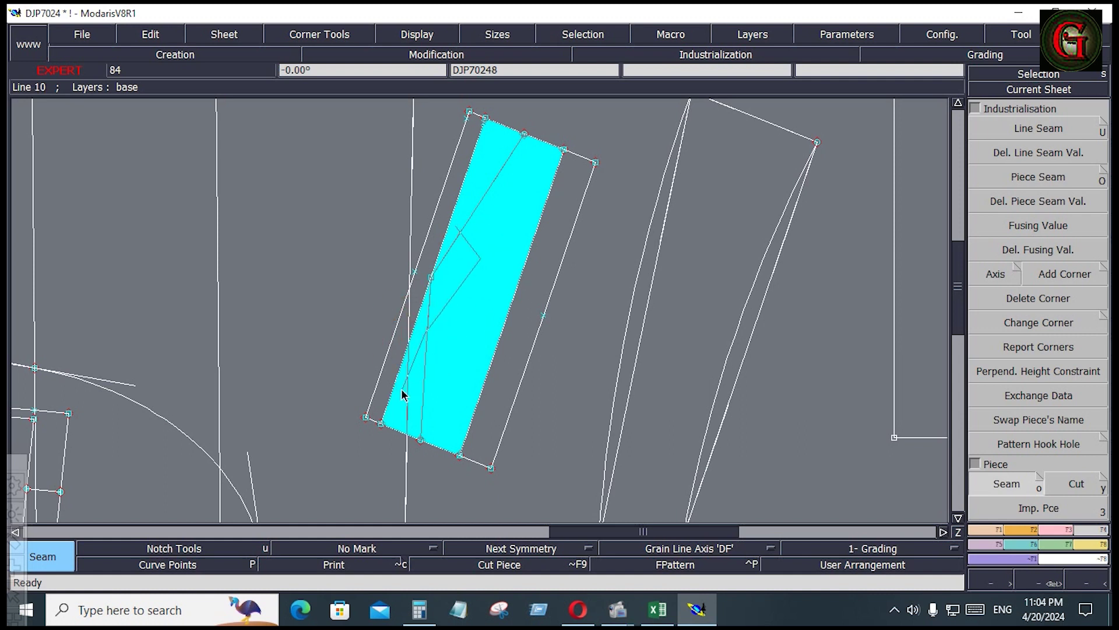
right_click(401, 394)
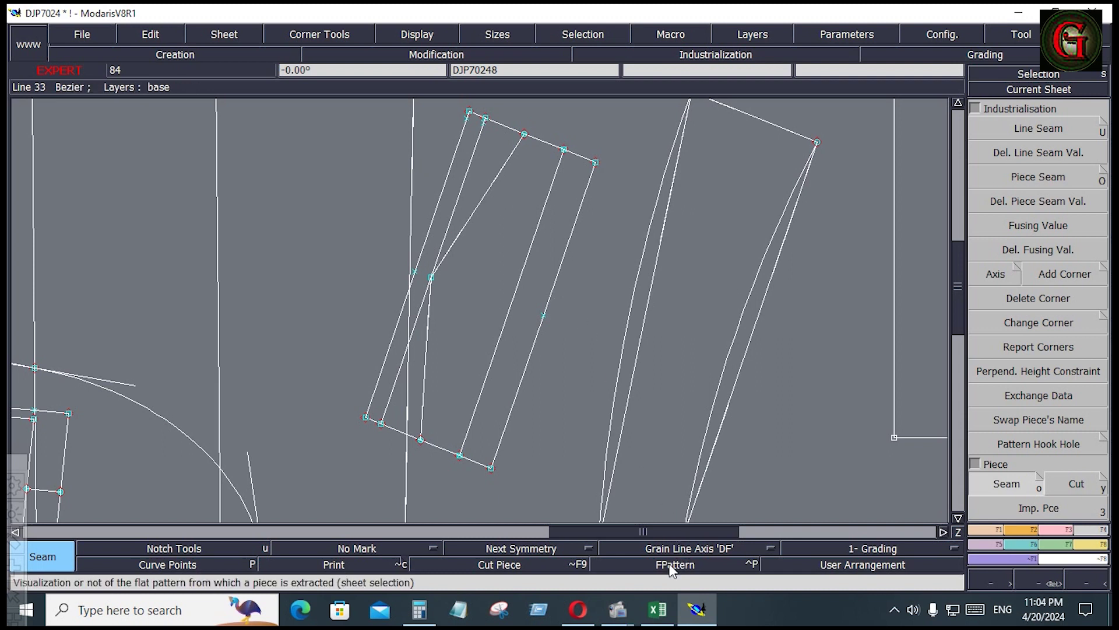
- Extract the whole pointed flap, including the narrow strip along its outer edge, as a piece with Seam
click(1007, 484)
click(480, 264)
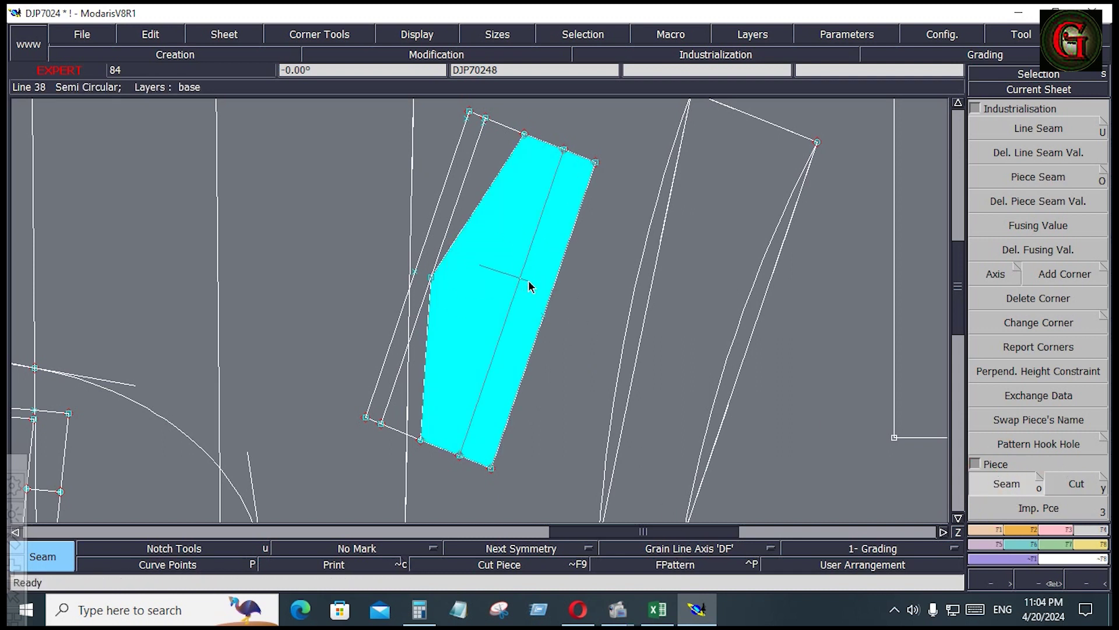
click(528, 282)
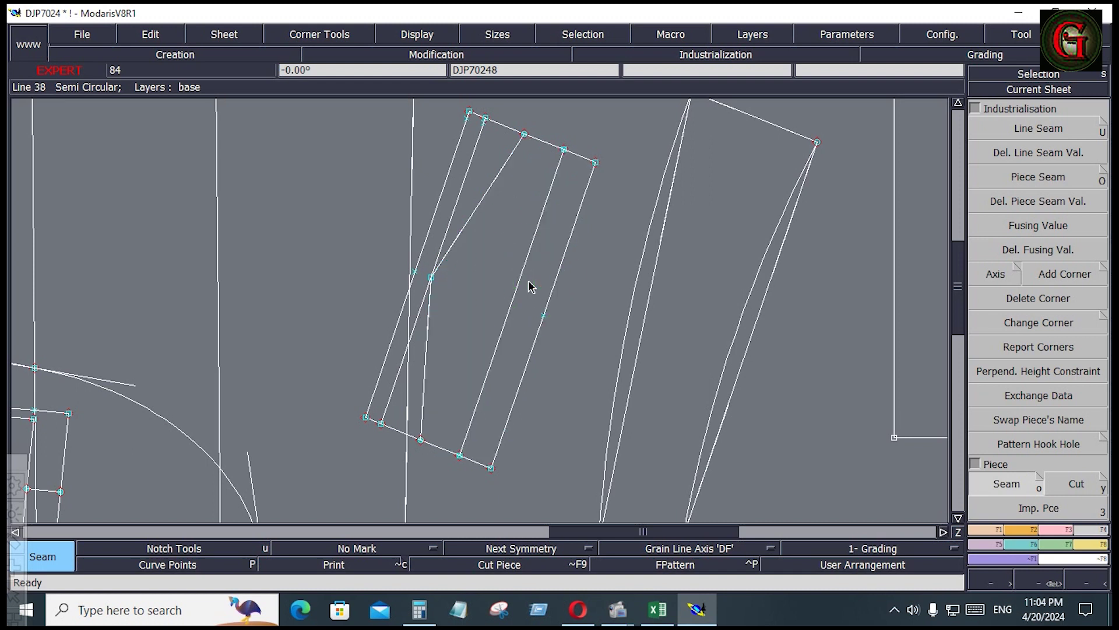
- Extract only the narrow strip between the flap's inner and outer long lines as a piece and display all sheets
click(533, 283)
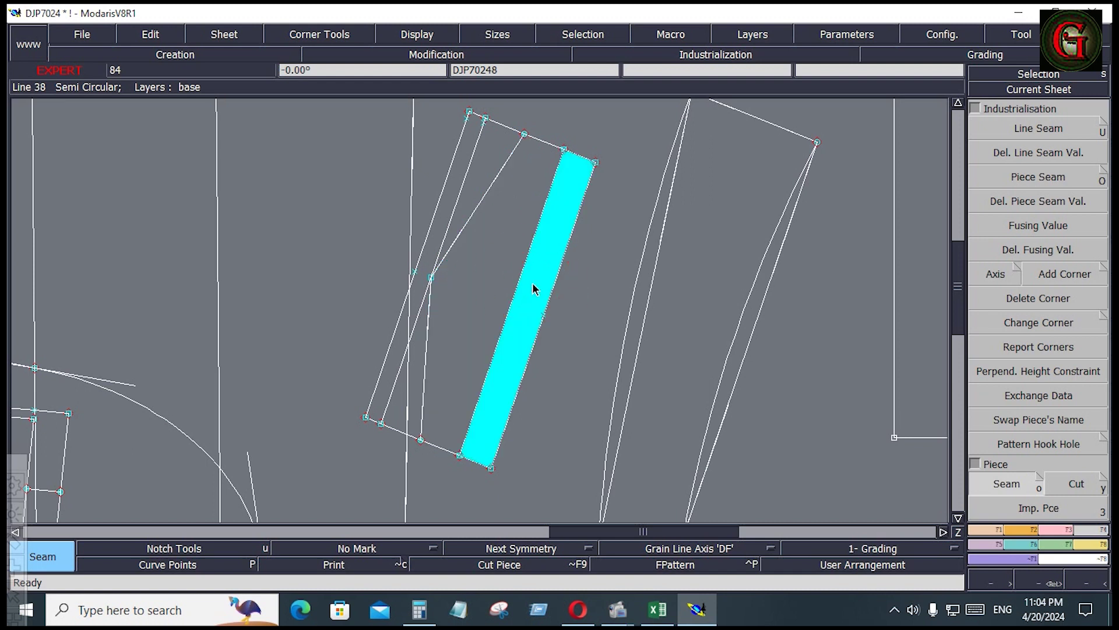
right_click(533, 284)
key(j)
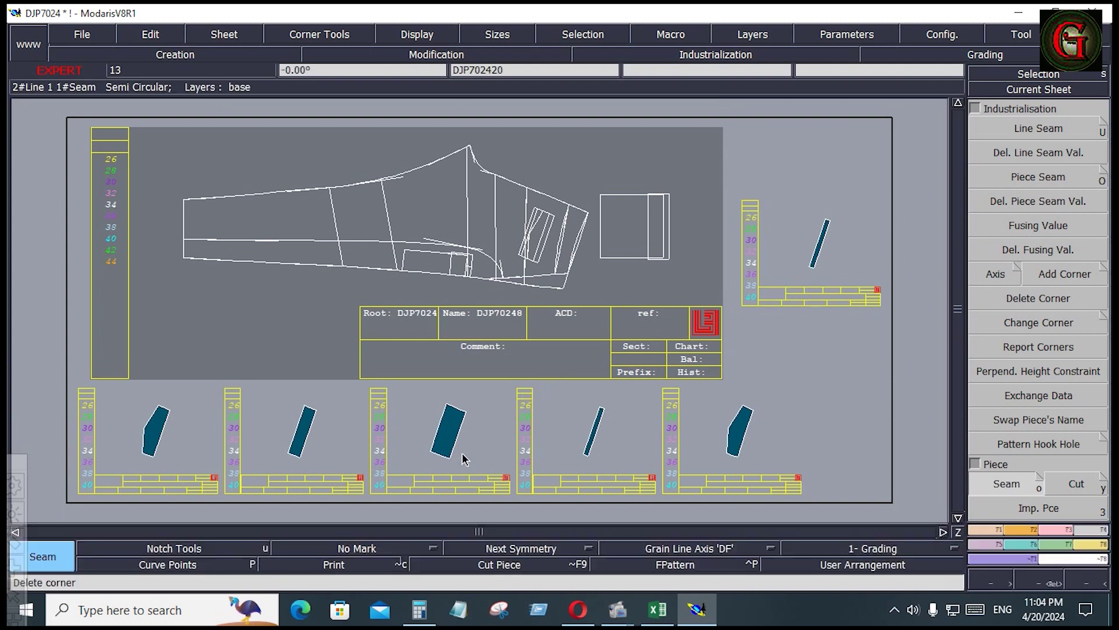
key(shift+z)
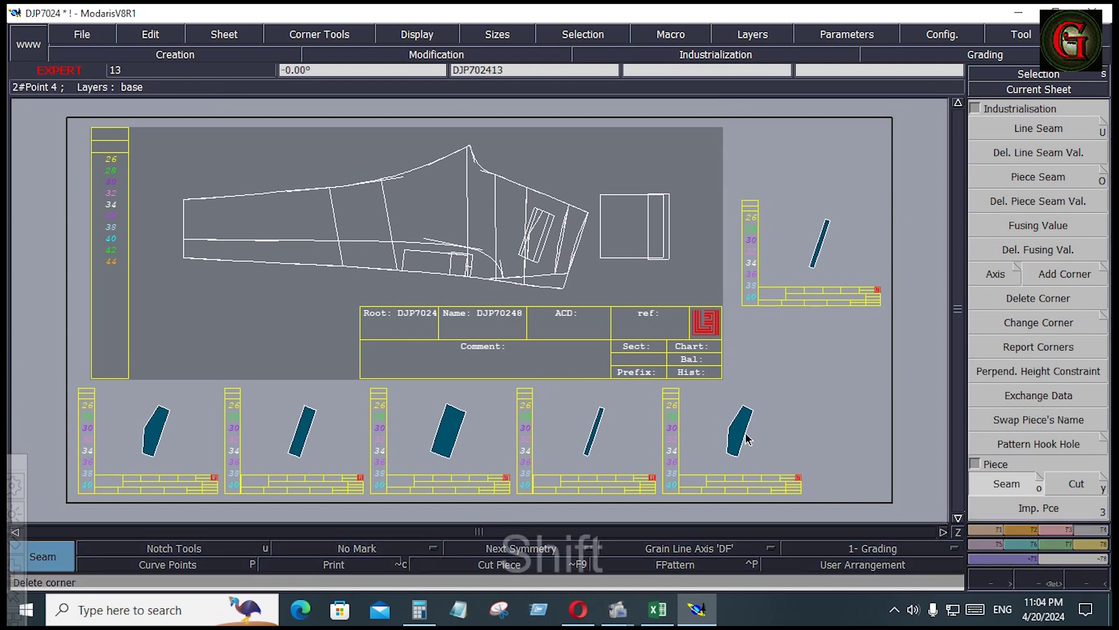
- Delete the duplicate flap sheet and the duplicate narrow strip sheet from the end of the lower row
click(745, 430)
click(619, 450)
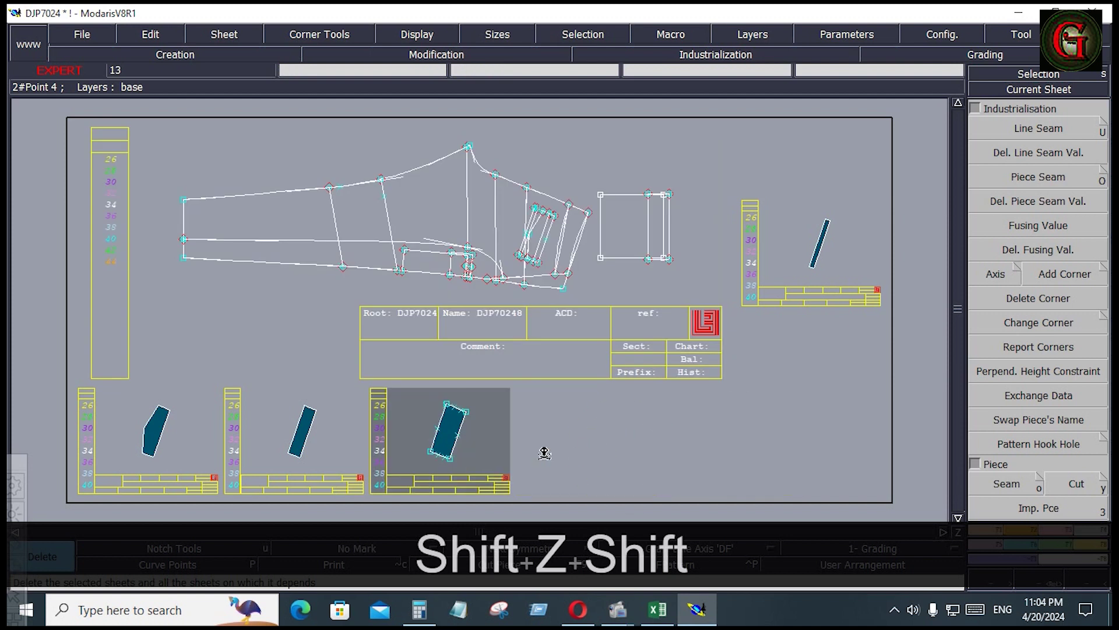
- Apply a 0.4-inch line seam around all edges of both extracted rectangular pieces
click(999, 130)
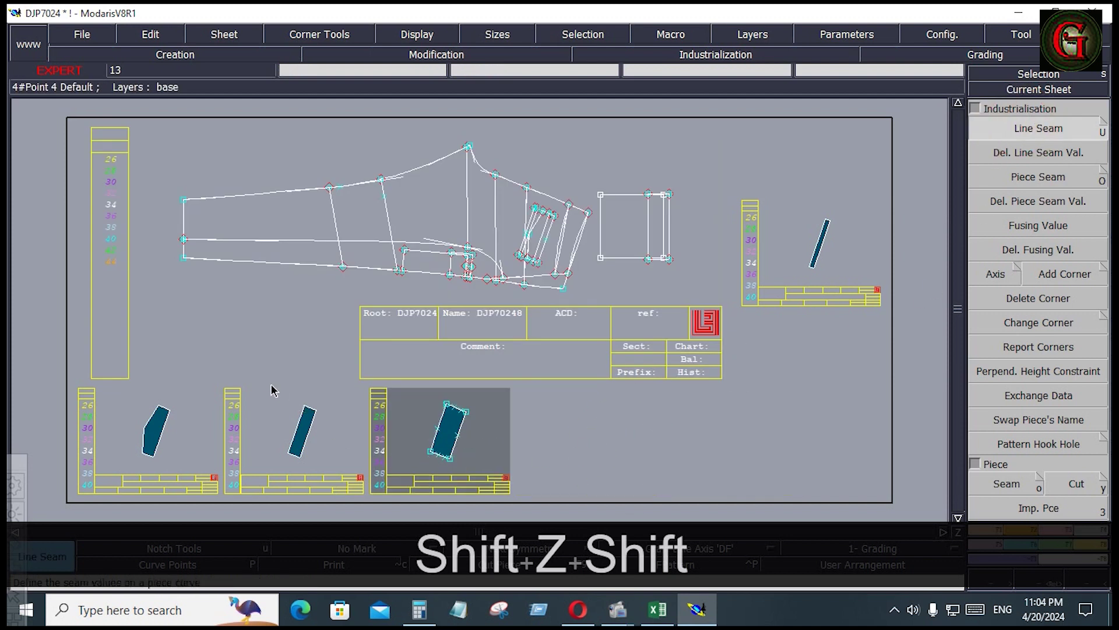
drag(267, 380, 525, 487)
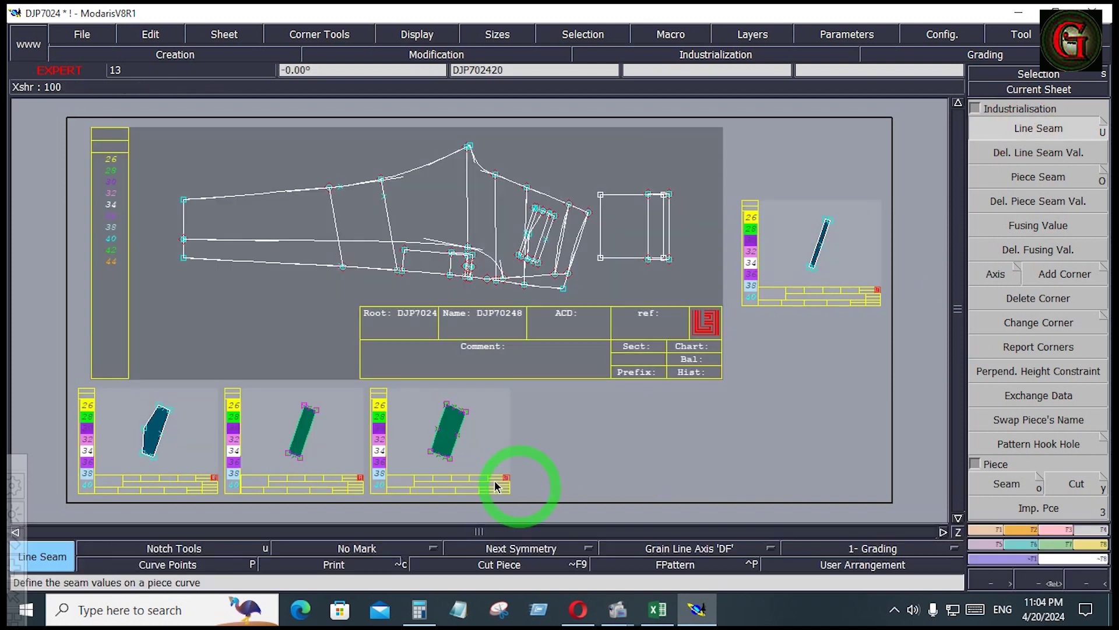
click(311, 441)
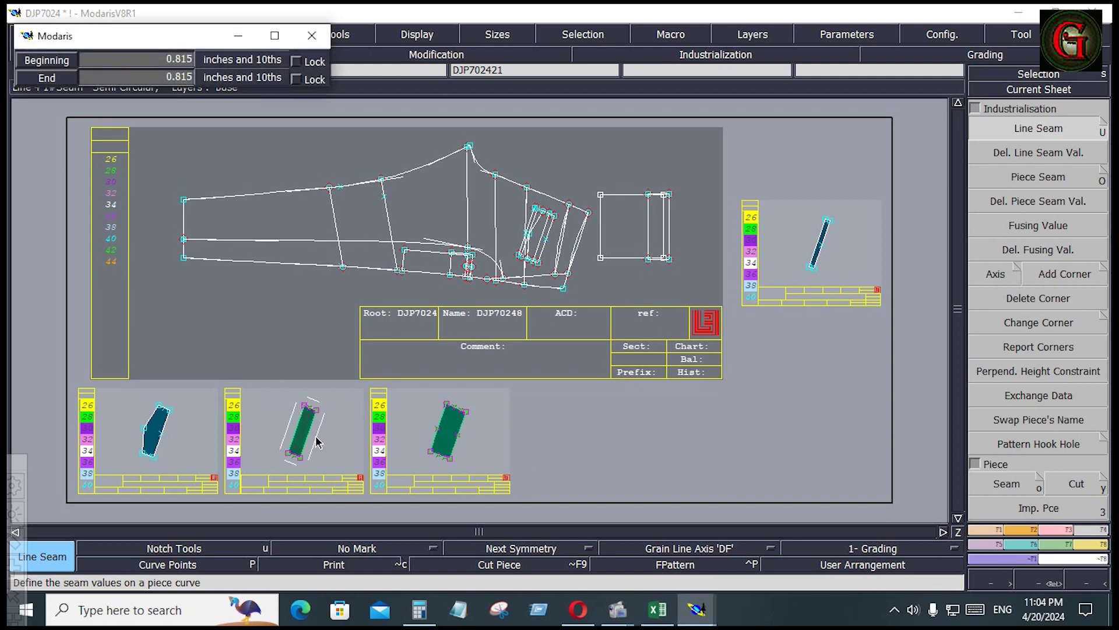
key(Down)
key(Down)
key(Down)
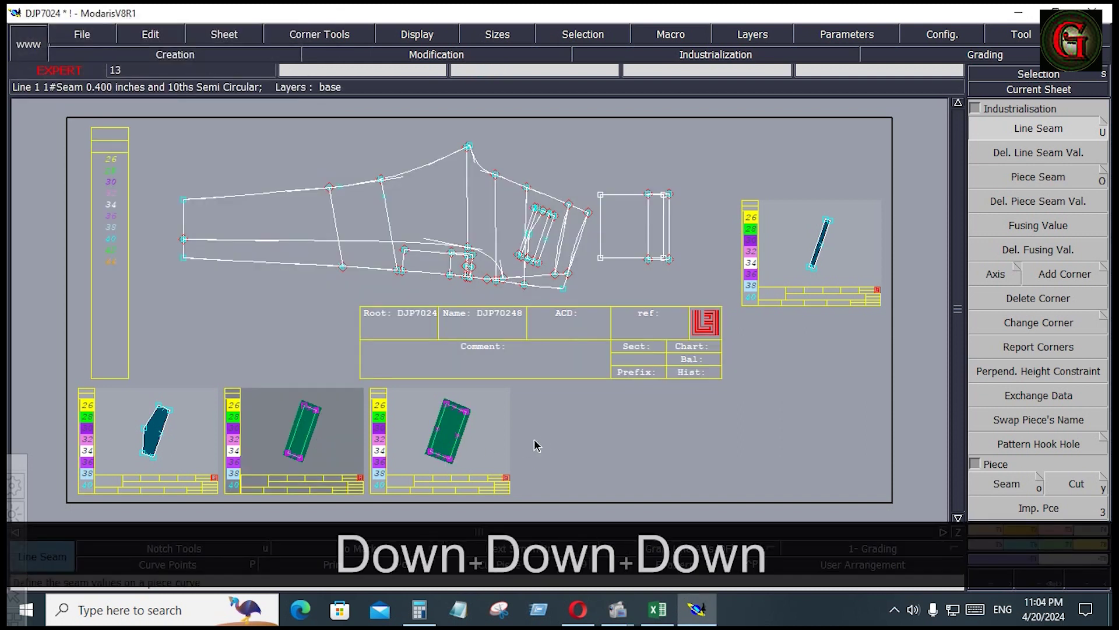
- Create a parallel 0.875 inch outside one long edge of the wider rectangular piece
key(Home)
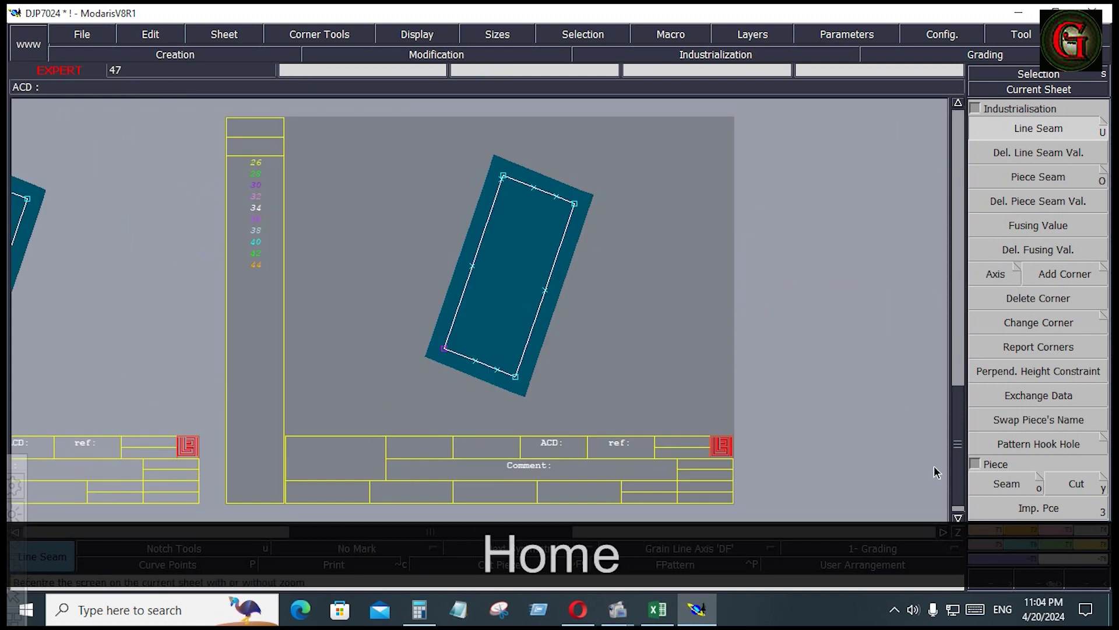
click(989, 528)
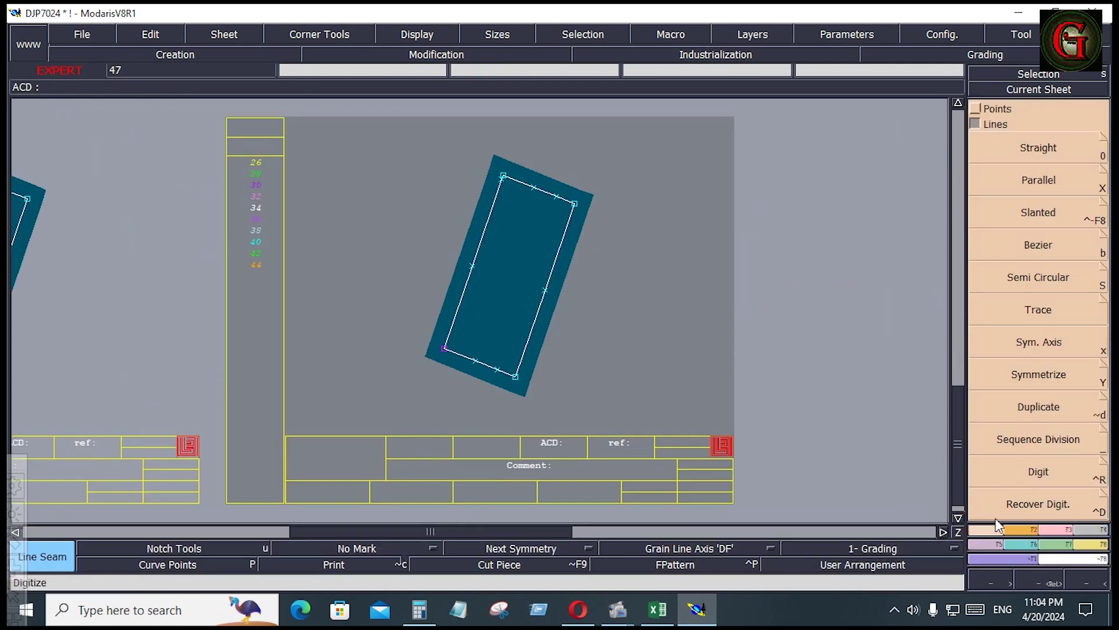
click(1038, 180)
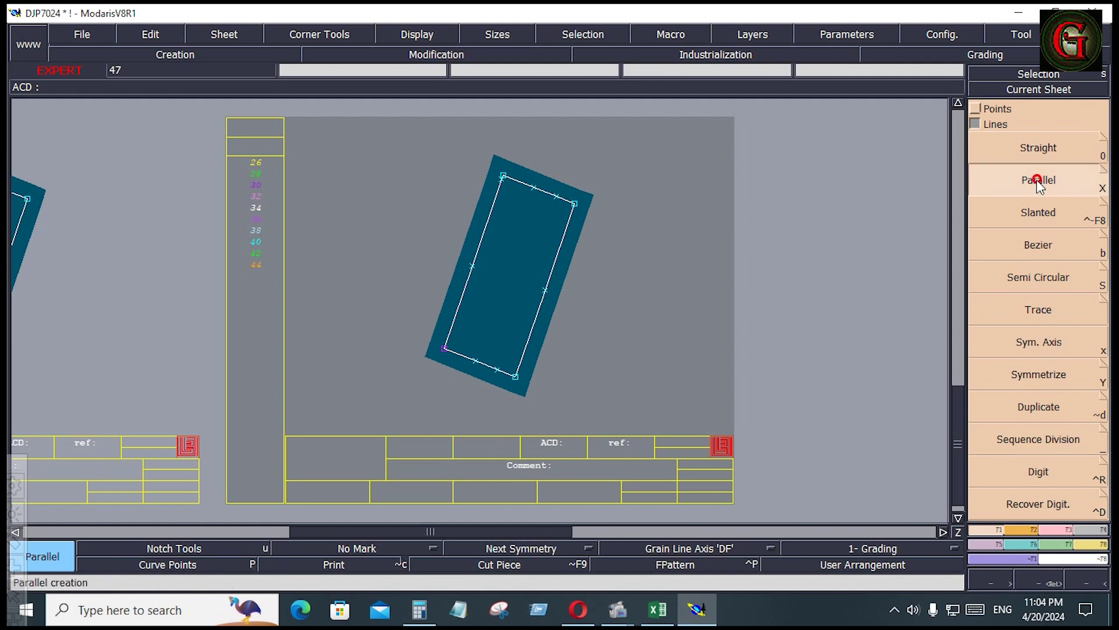
click(553, 272)
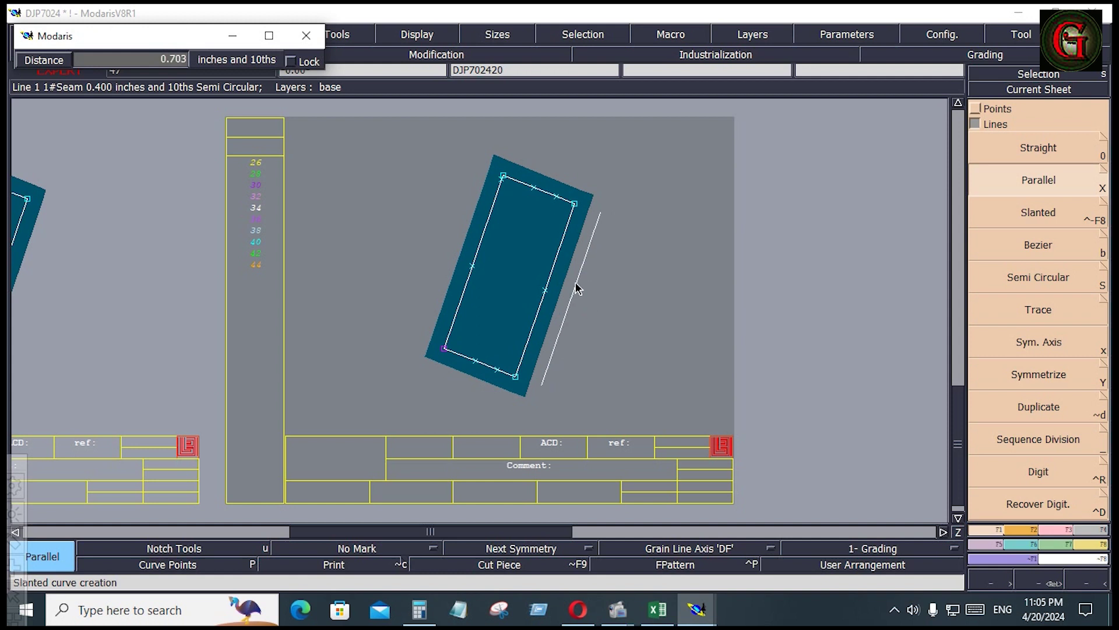
key(Down)
text(.875)
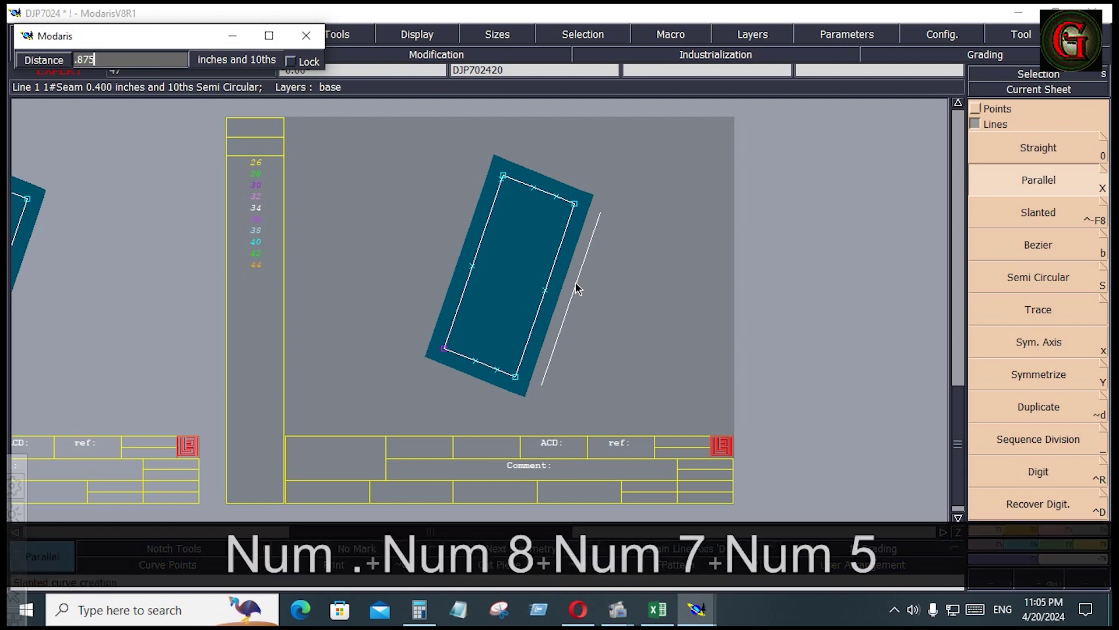
key(Down)
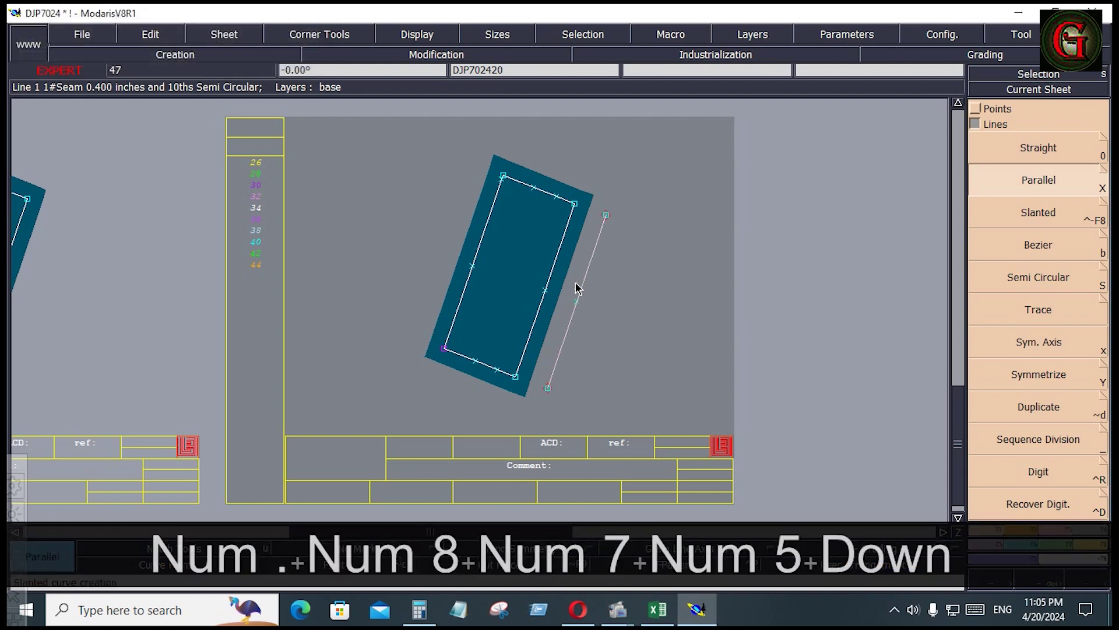
- Set the line seam on that long edge to 0.875 inch at beginning and end, and delete the guide parallel
click(1084, 527)
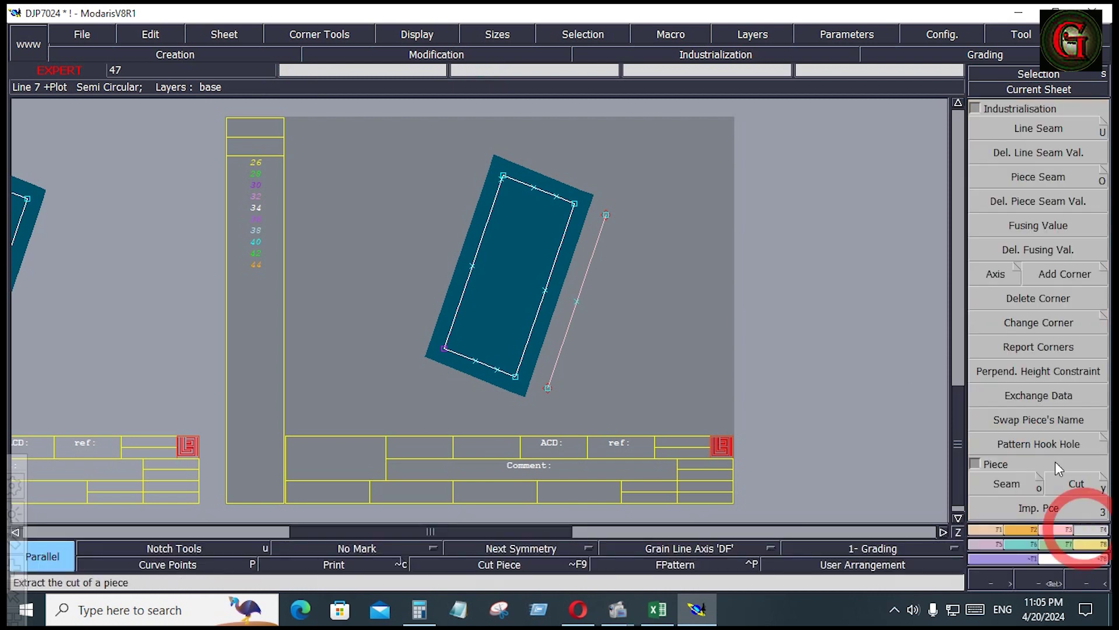
click(982, 530)
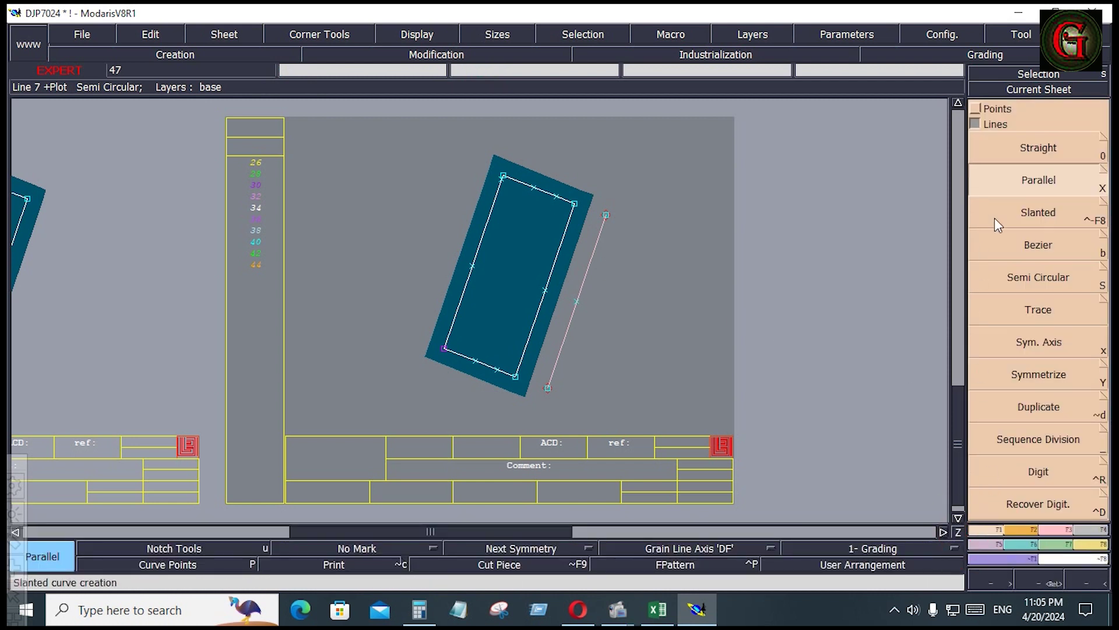
click(1086, 528)
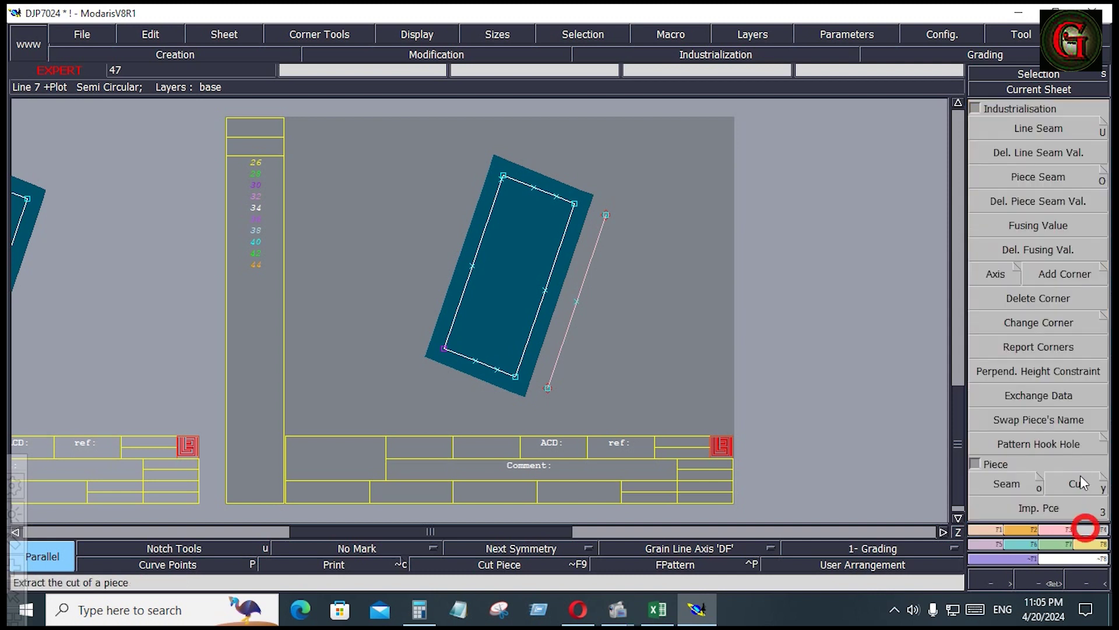
click(1032, 129)
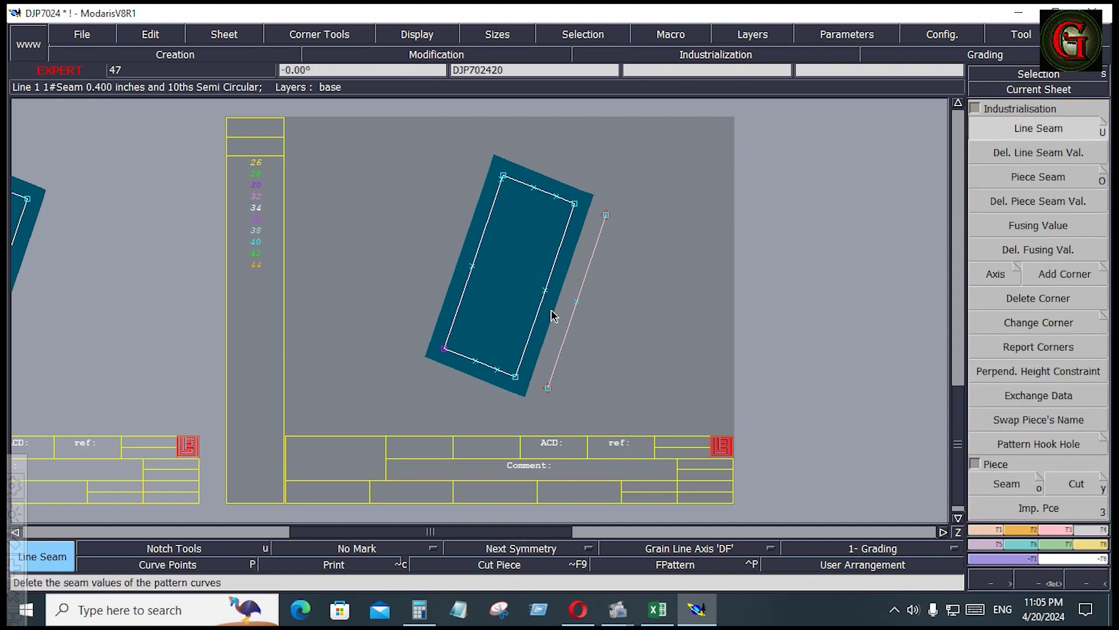
click(575, 320)
key(Down)
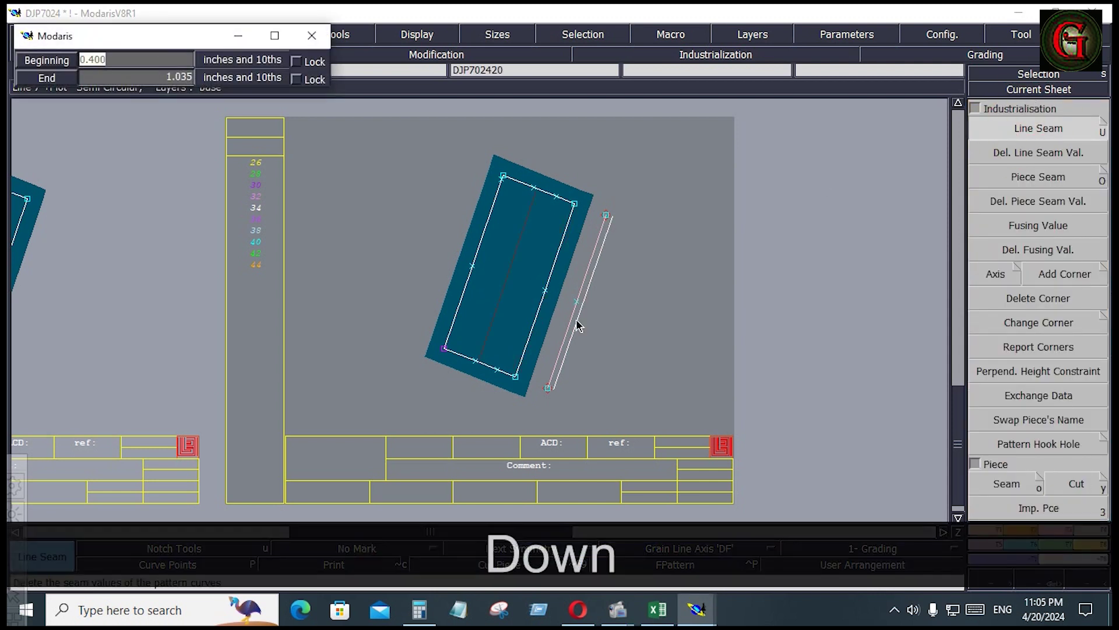
text(.875)
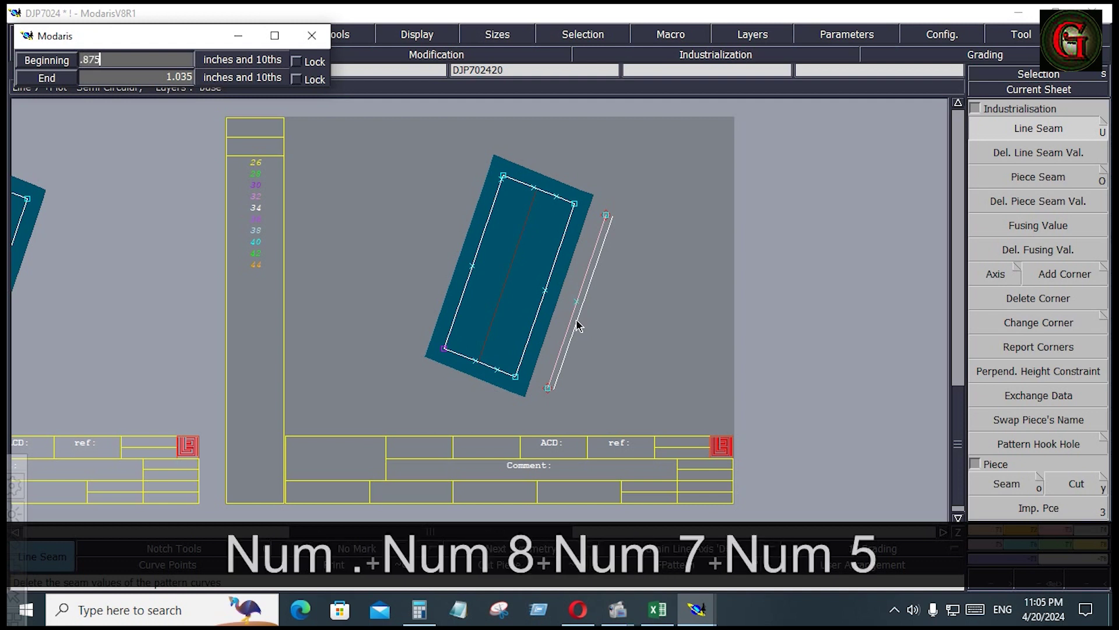
key(Down)
text(.875)
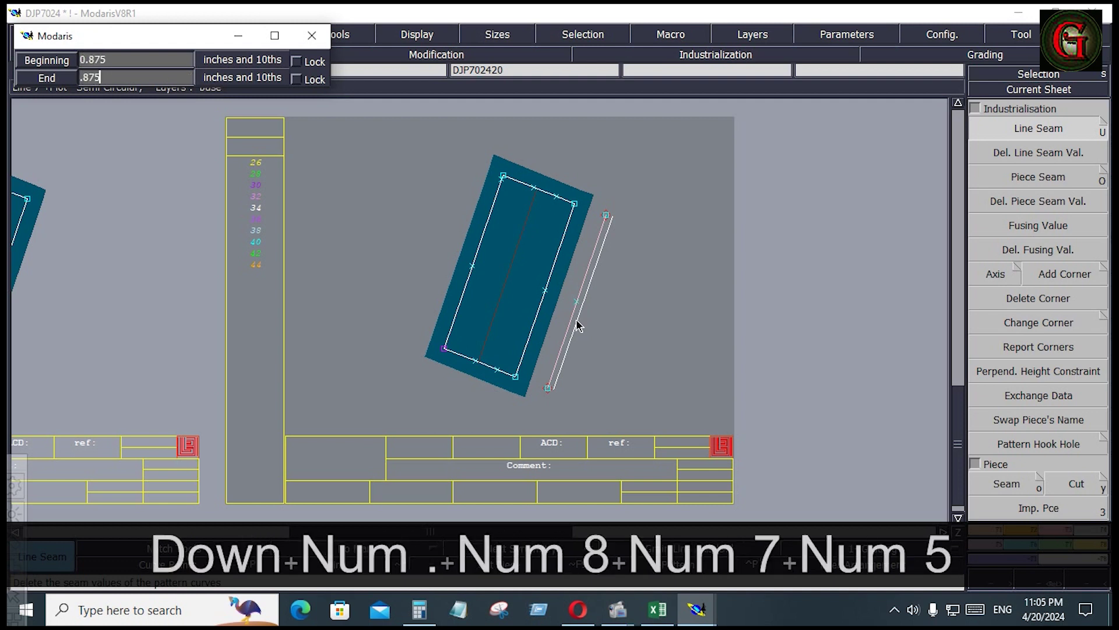
key(Return)
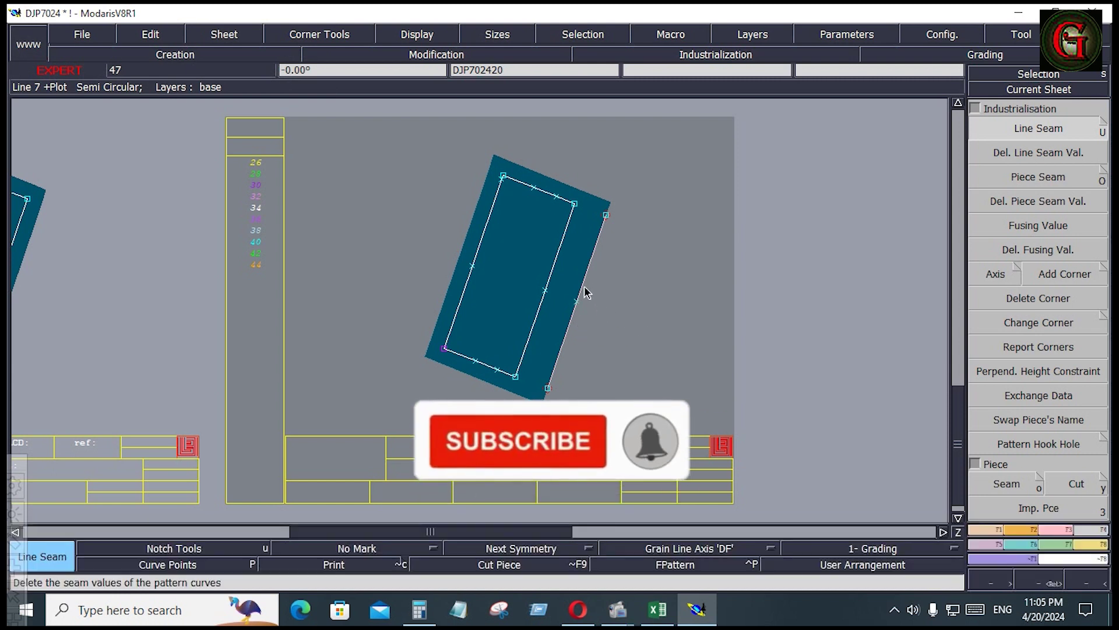
key(Delete)
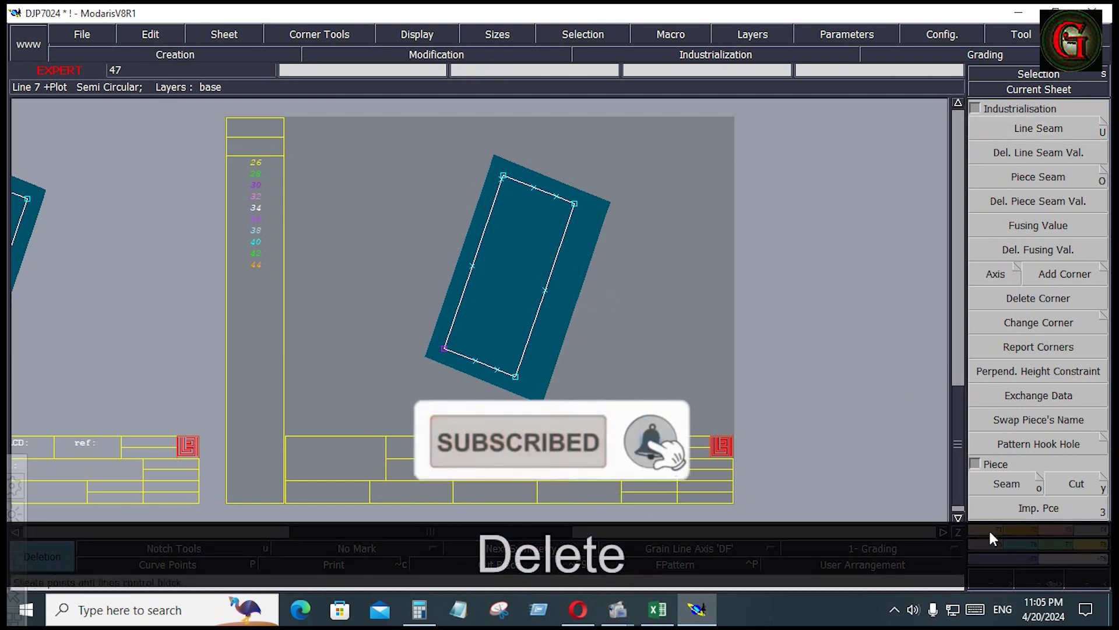
- Create a parallel 0.5 inch outside the same long edge, within the widened seam allowance
click(987, 528)
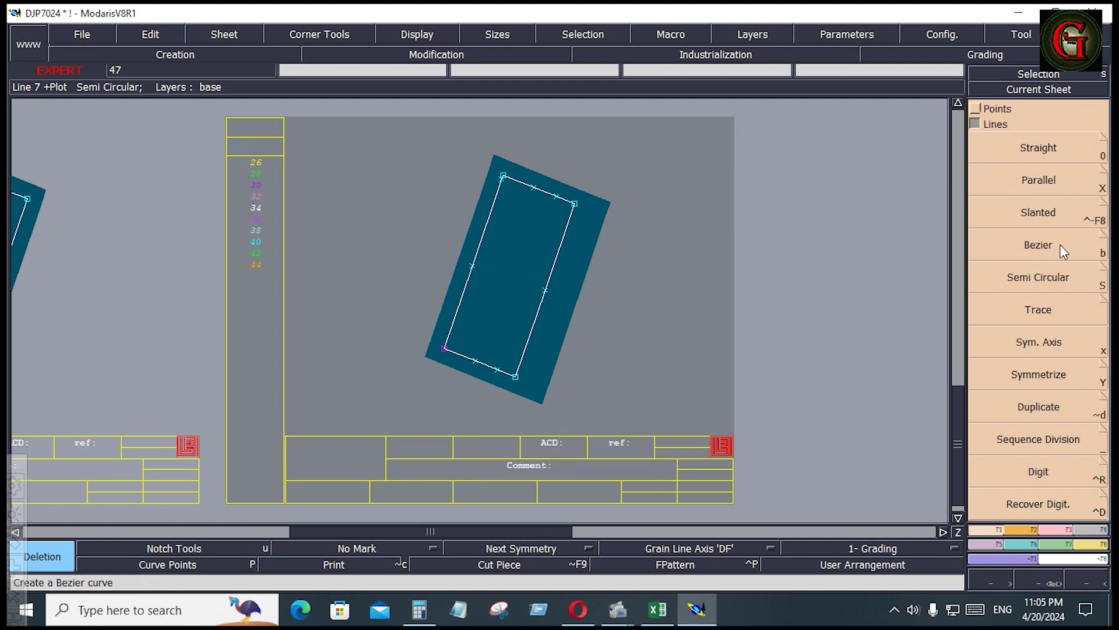
click(1030, 183)
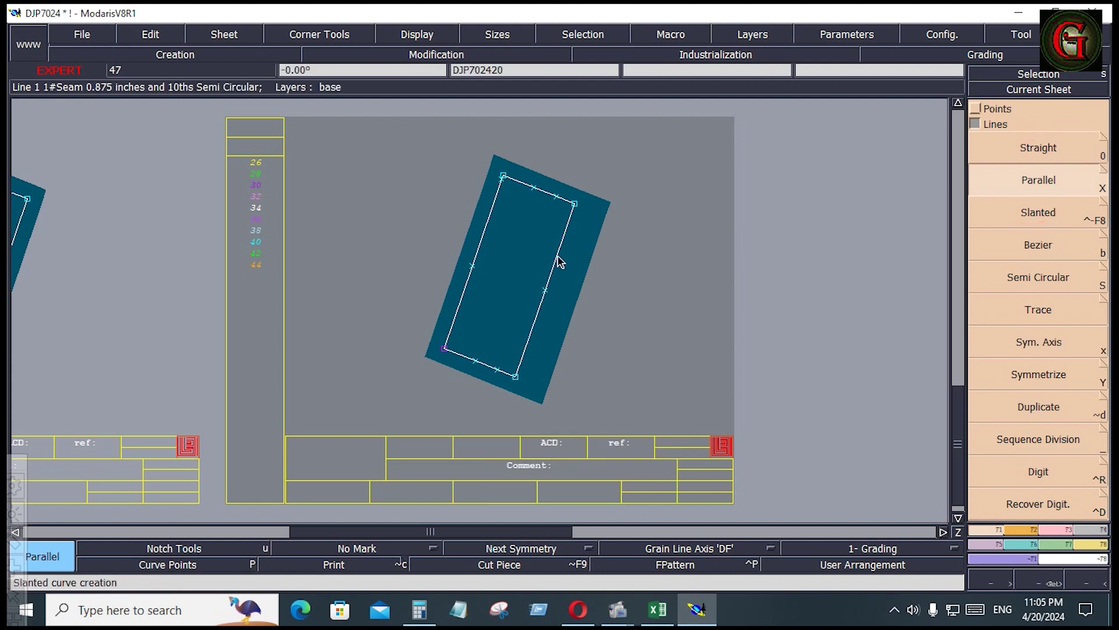
click(559, 260)
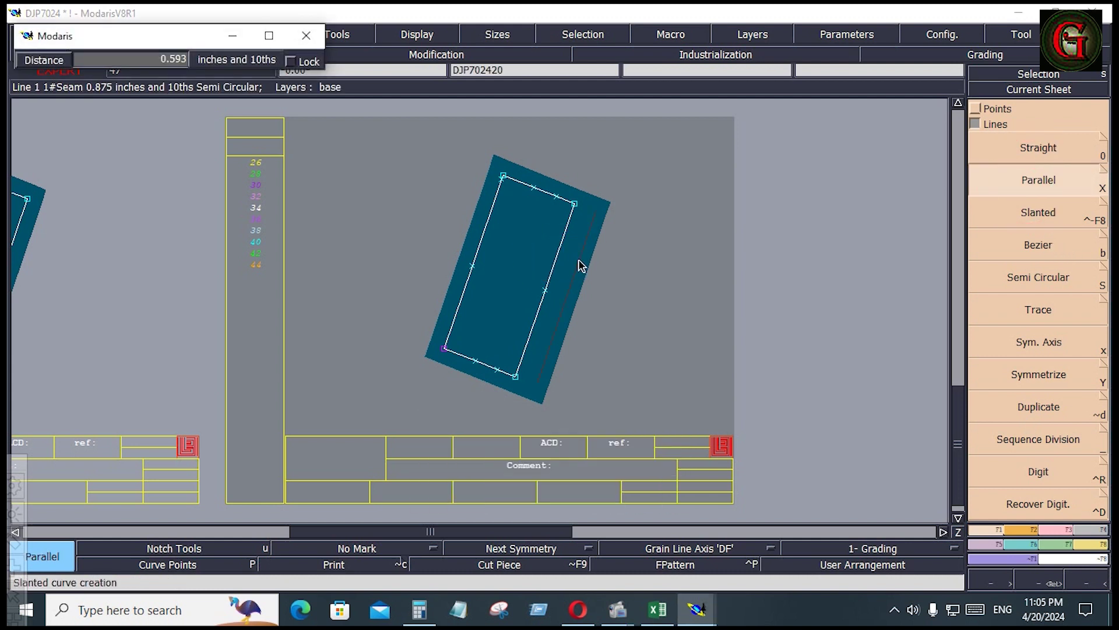
key(Down)
text(.5)
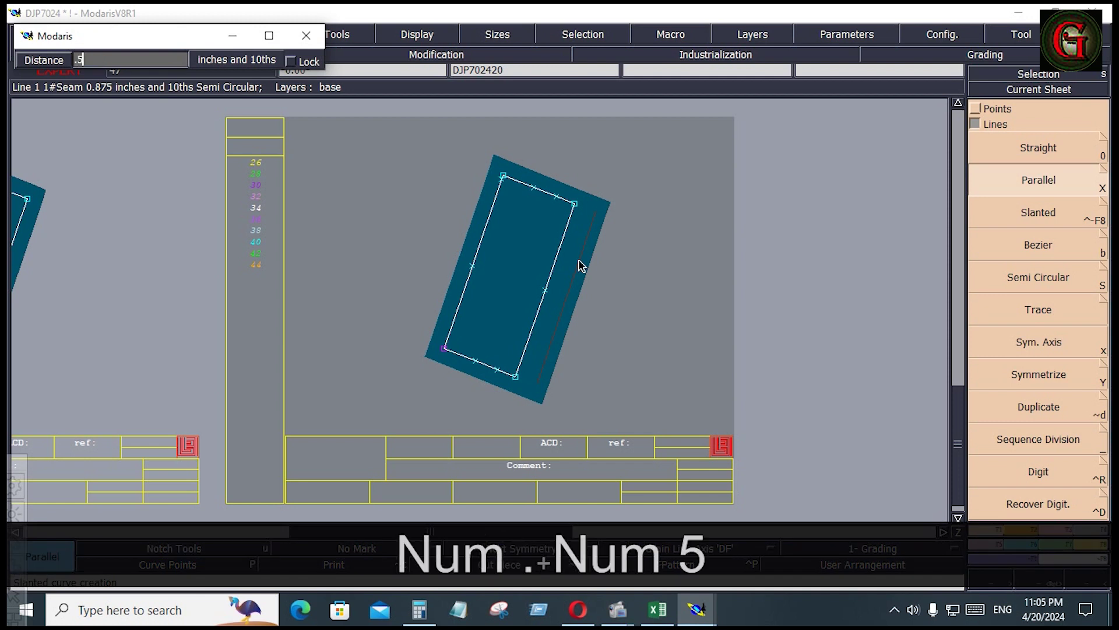
key(Return)
right_click(624, 319)
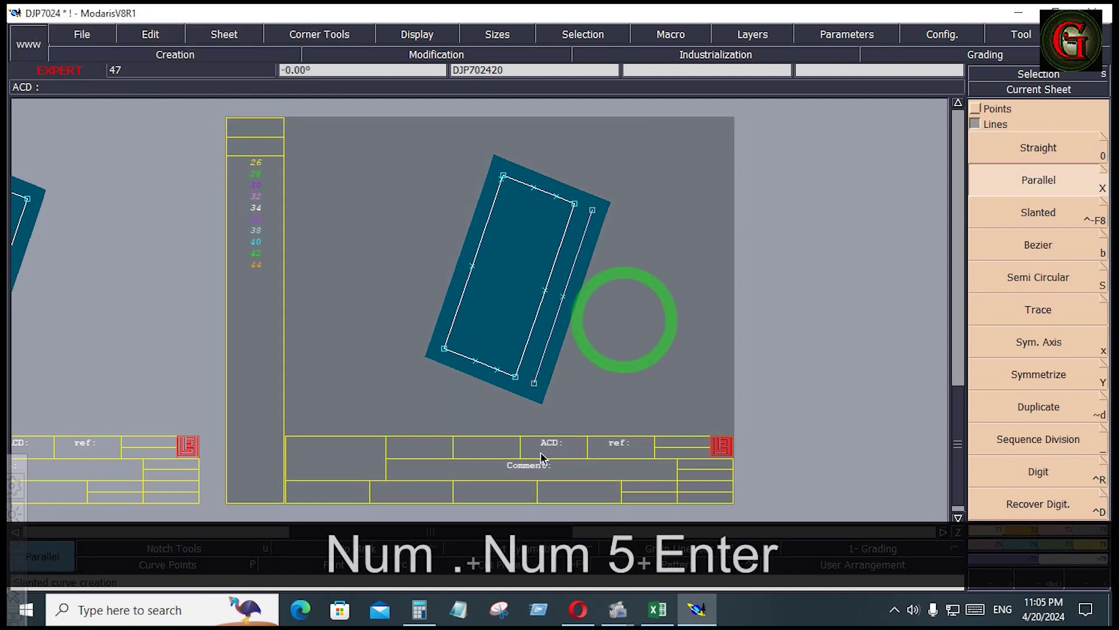
- Rotate the wider rectangular piece by two points so its long edge with the parallel lies horizontal
click(1023, 530)
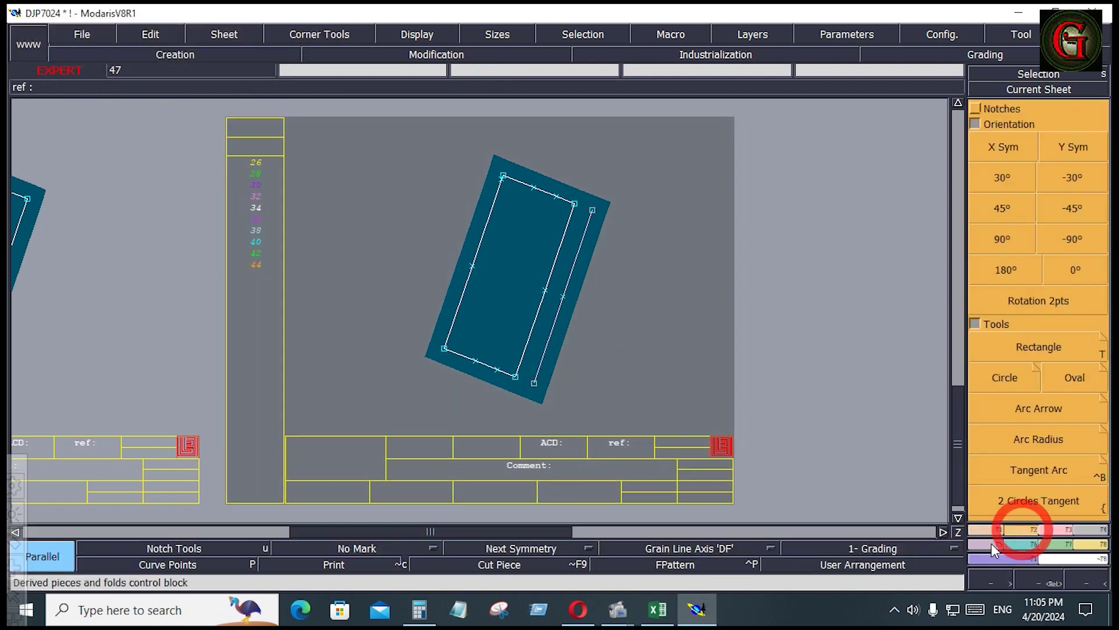
click(1036, 302)
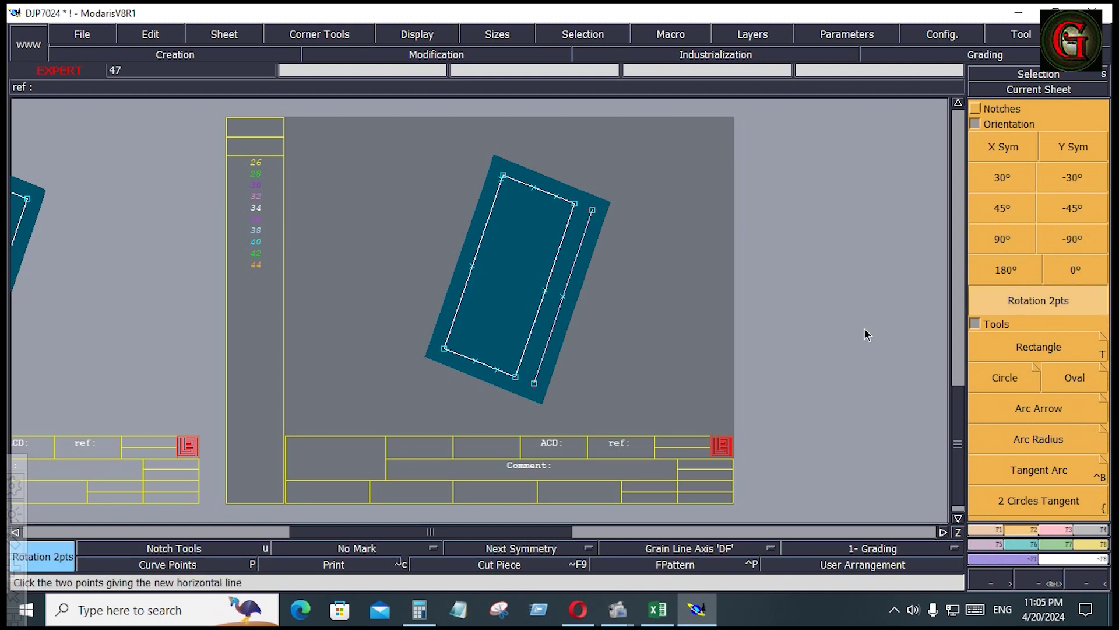
click(516, 377)
click(575, 203)
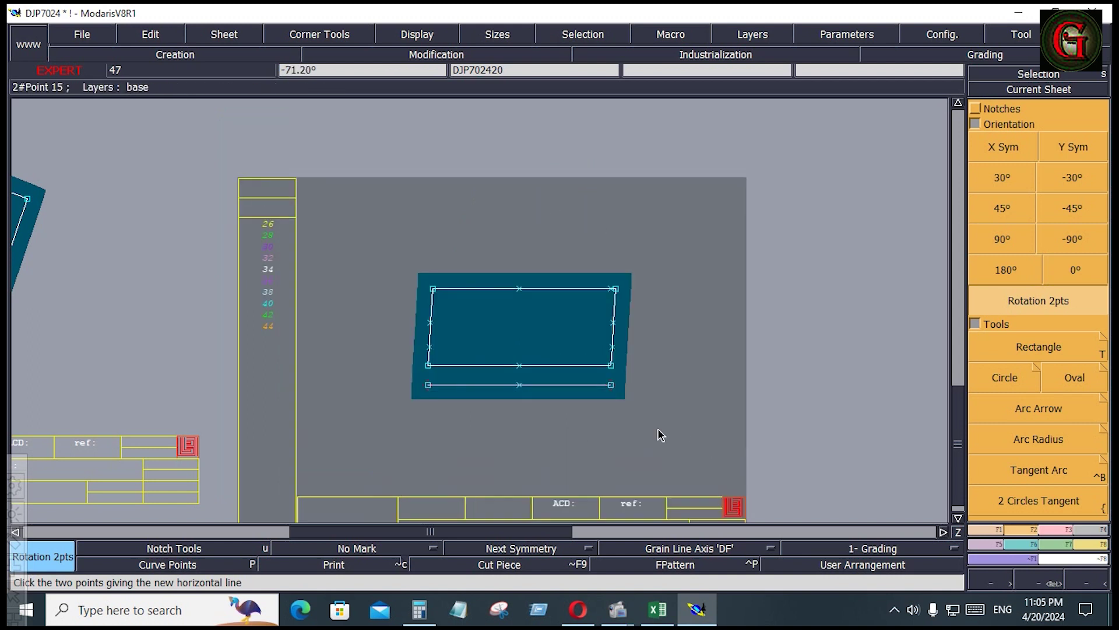
- Apply a 0.4-inch line seam at beginning and end to the straight long edge of the pointed flap piece
key(j)
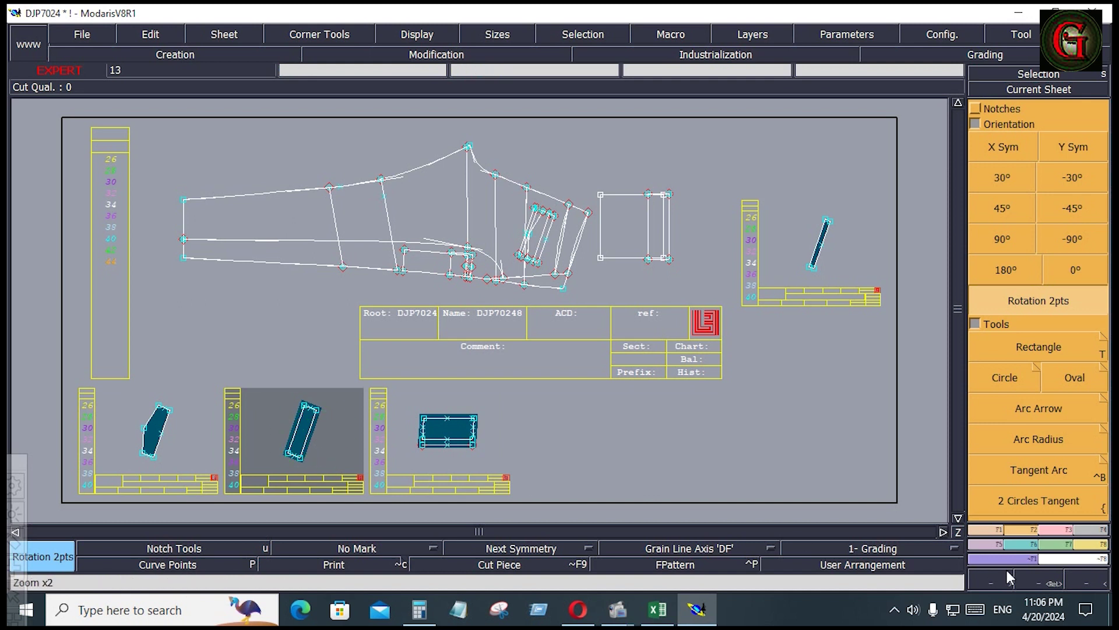
key(Home)
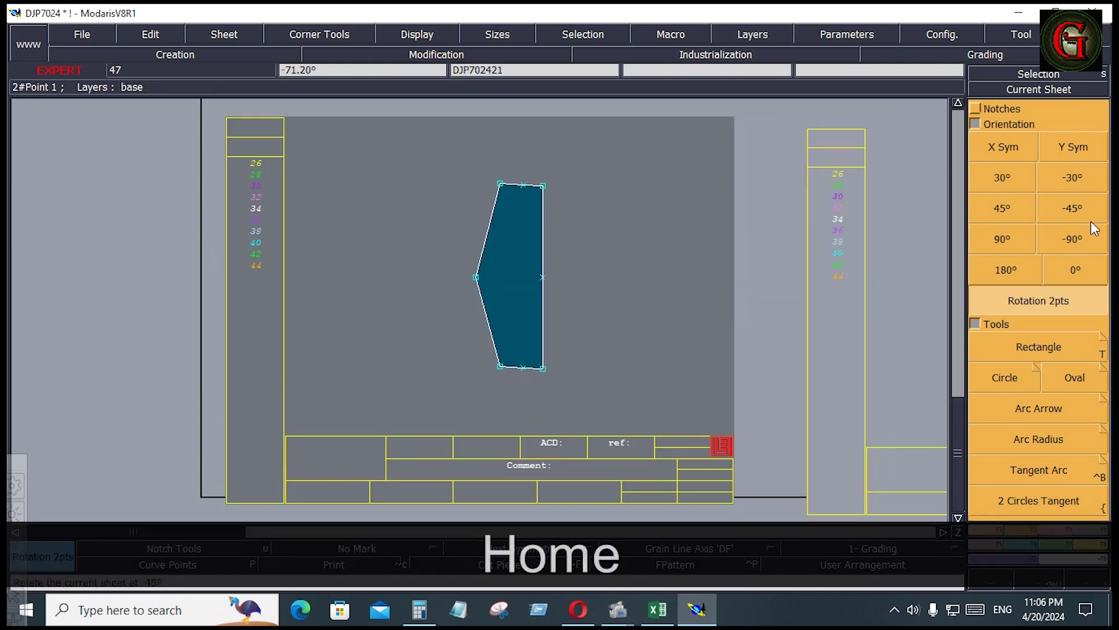
click(1096, 529)
click(1045, 135)
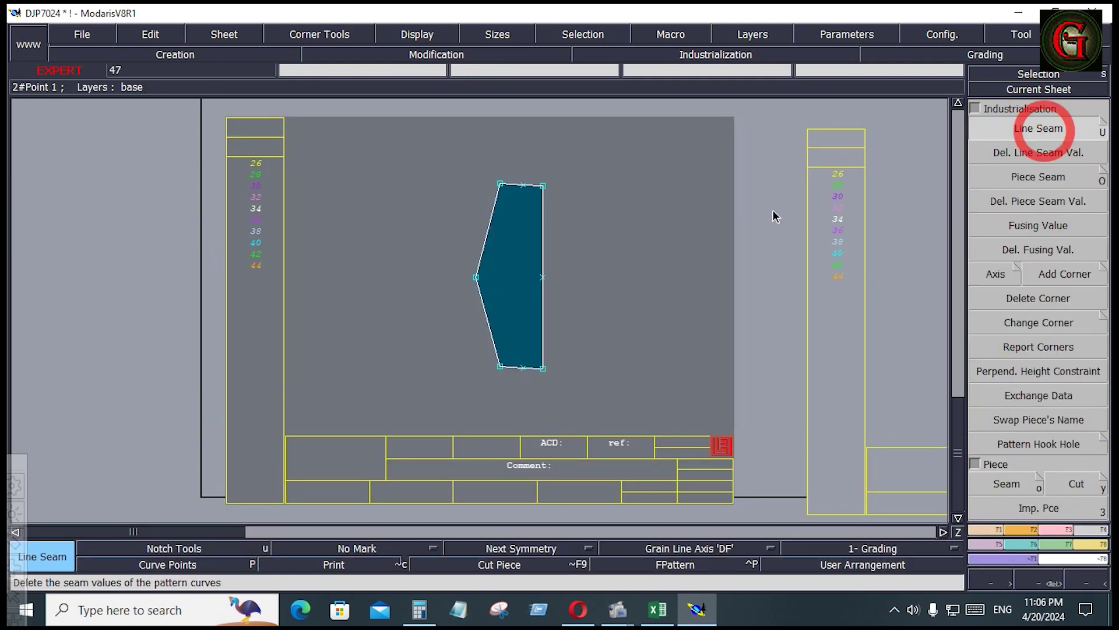
click(542, 265)
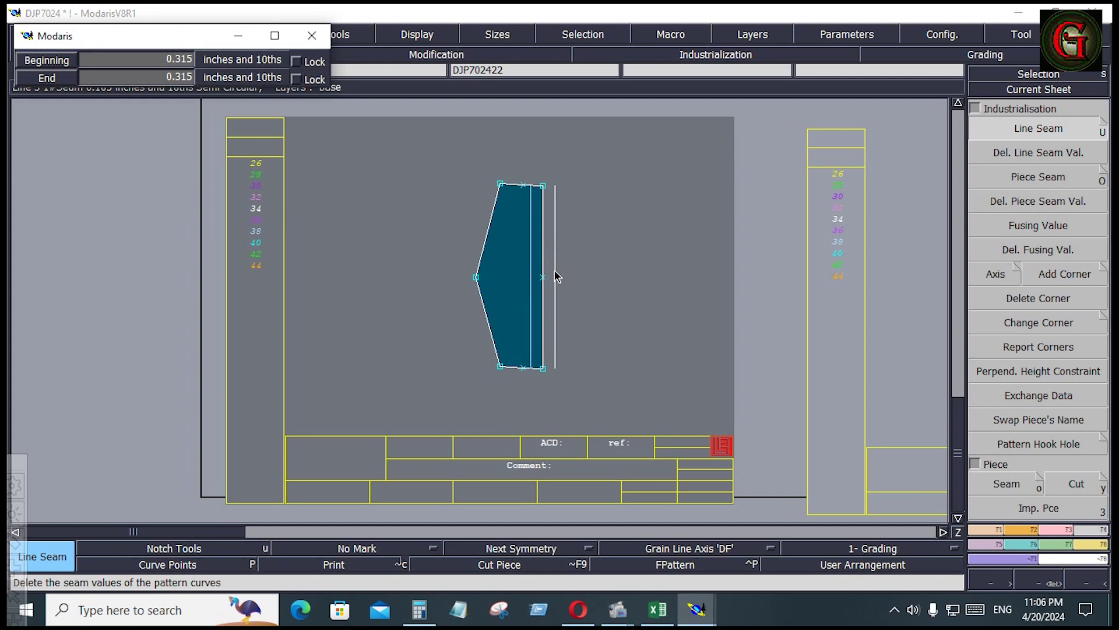
key(Down)
text(.4)
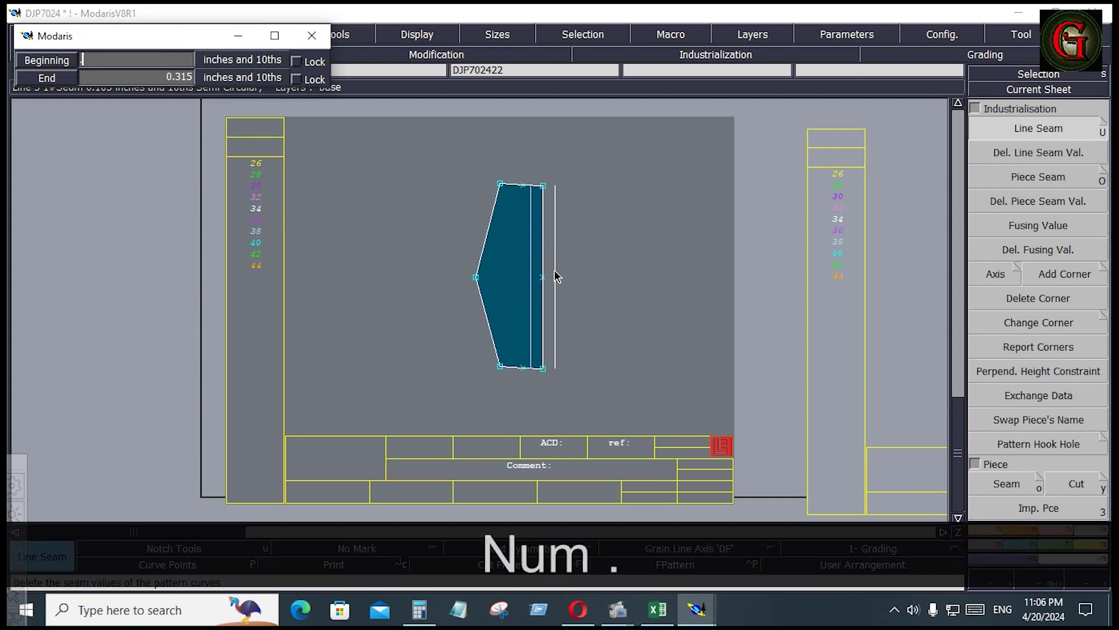
key(Down)
text(.4)
key(Down)
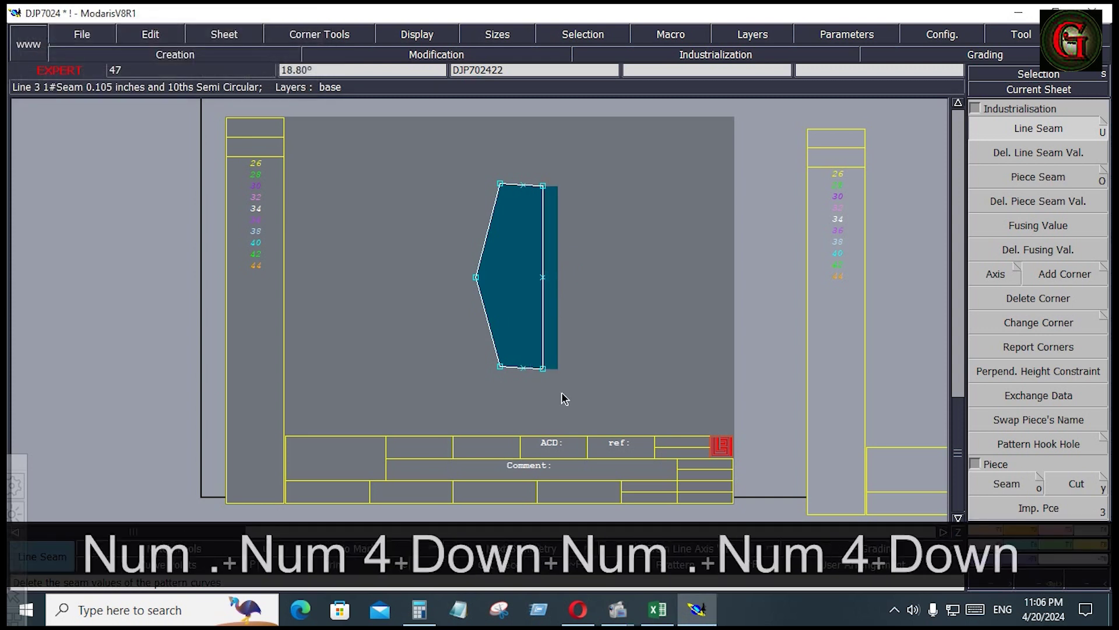
- Enter the comment "BK FLAP FIN" on the pointed flap piece's sheet
key(e)
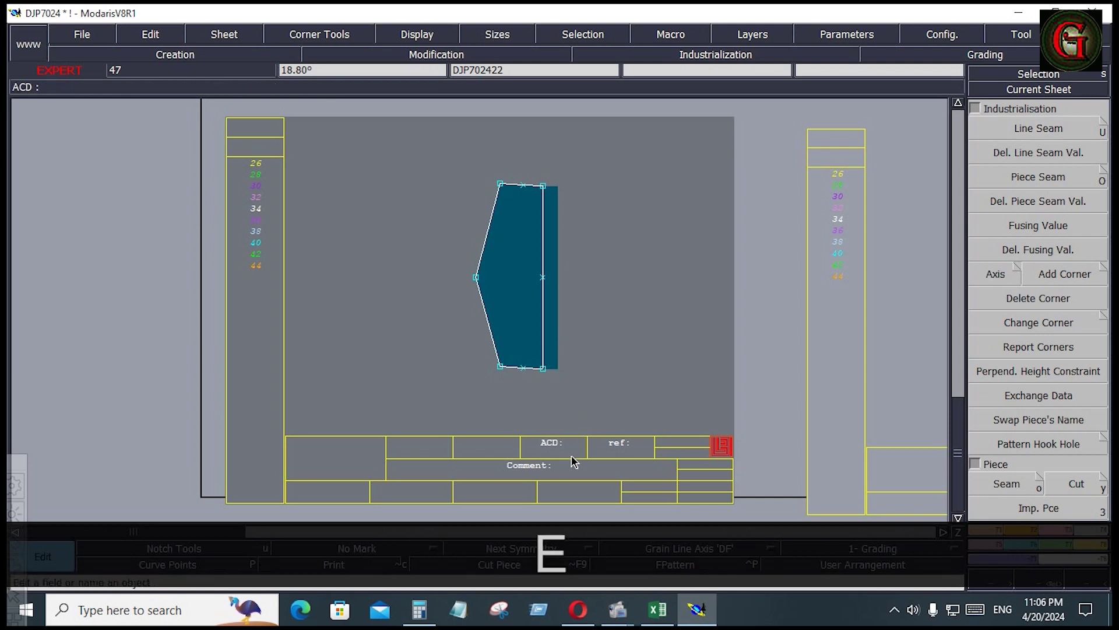
click(556, 472)
text(BK )
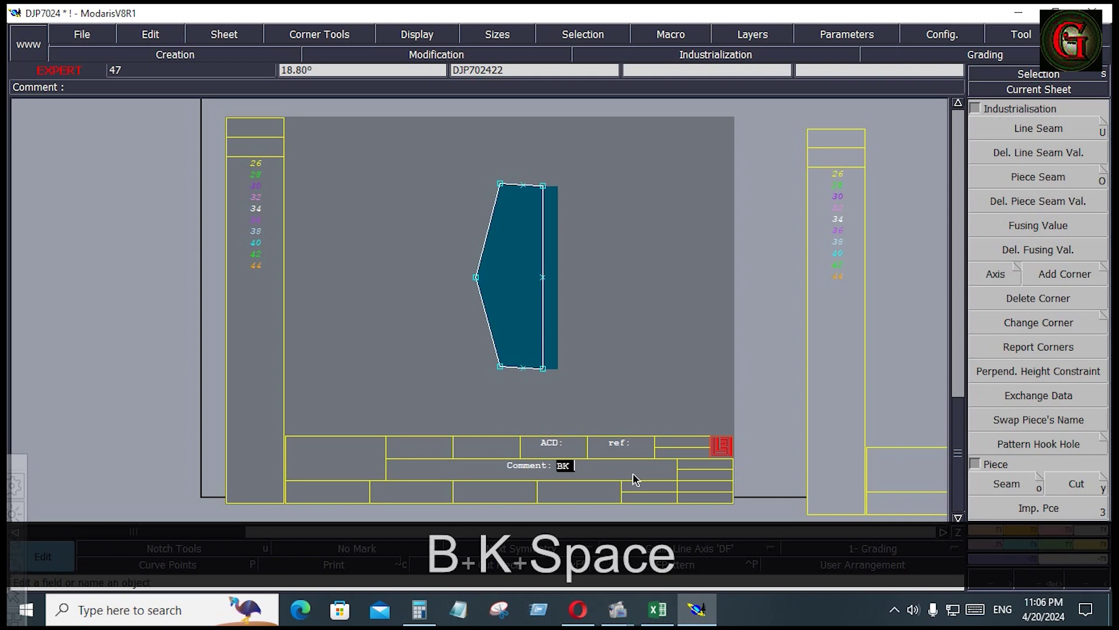
text(FLAP)
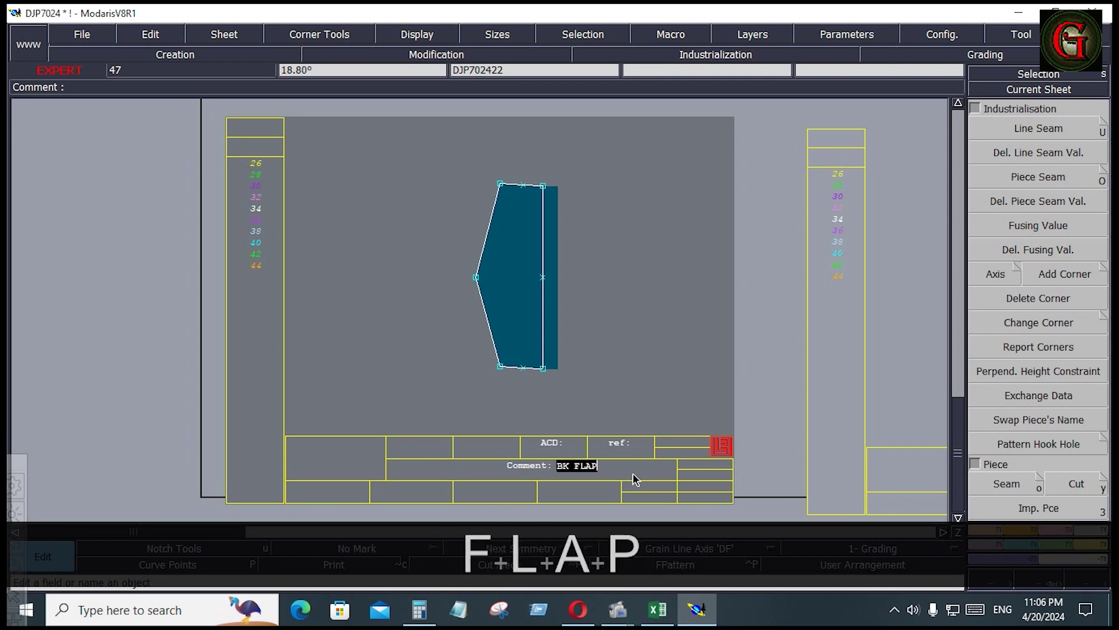
text( FIN)
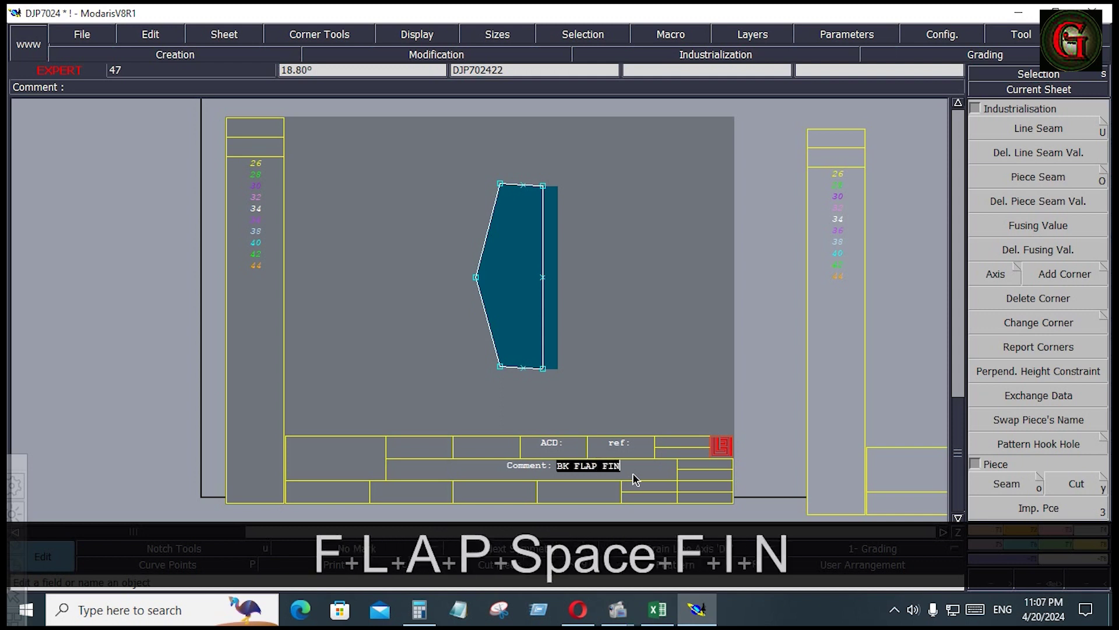
- Add a short horizontal 'DF' grain line axis inside the pointed flap piece
click(679, 549)
click(680, 488)
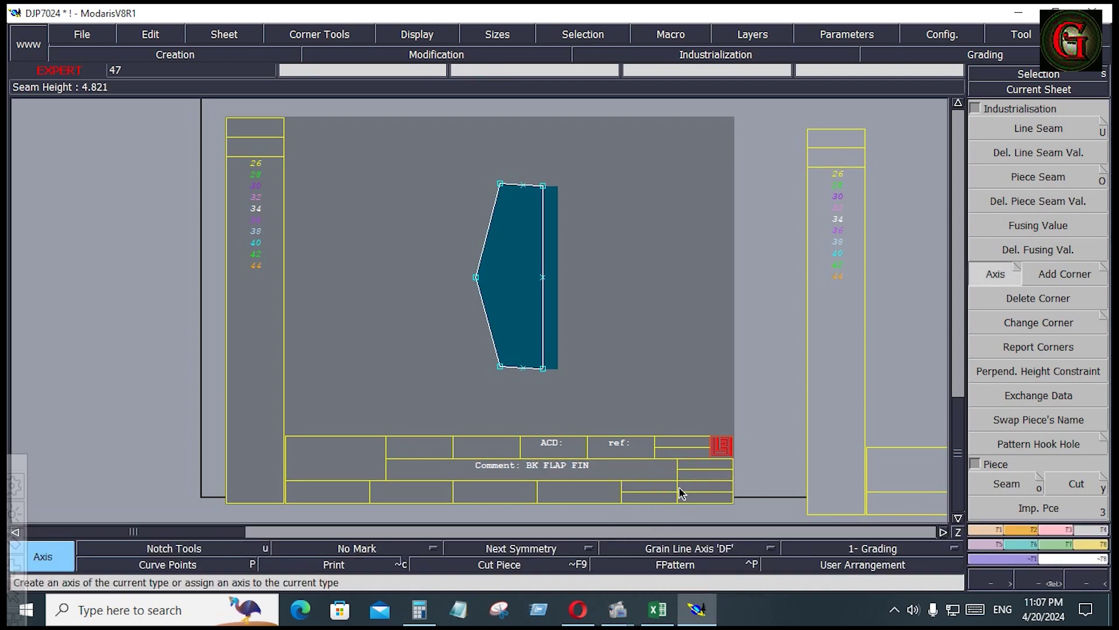
key(ctrl)
click(499, 268)
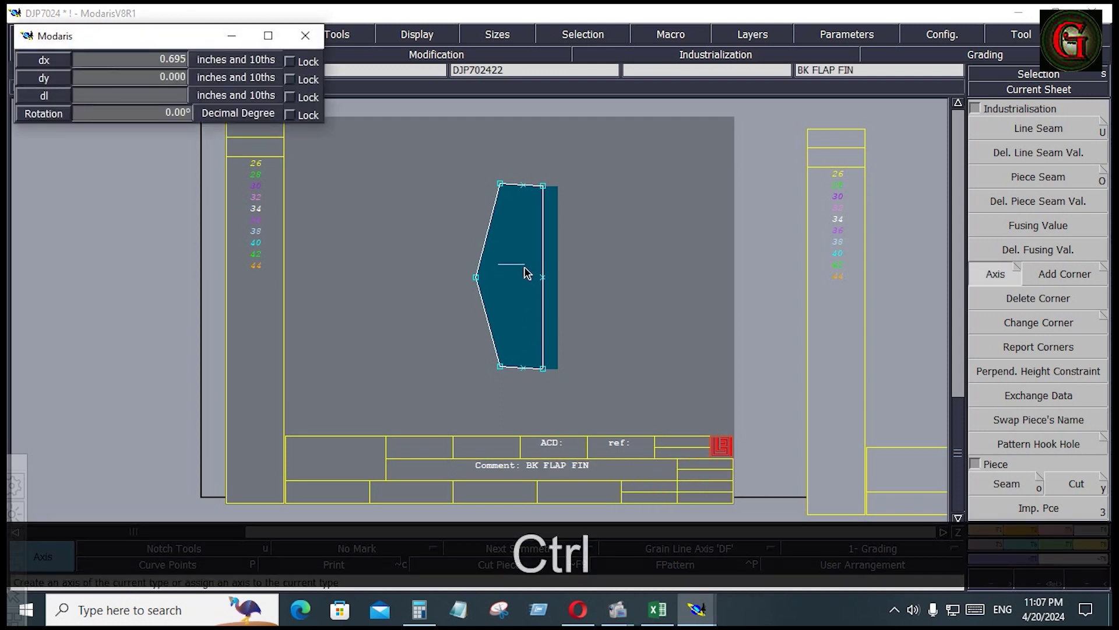
click(525, 263)
- Enter the comment "BK PKT FA 1X2" on the sheet of the narrower rectangular piece
key(j)
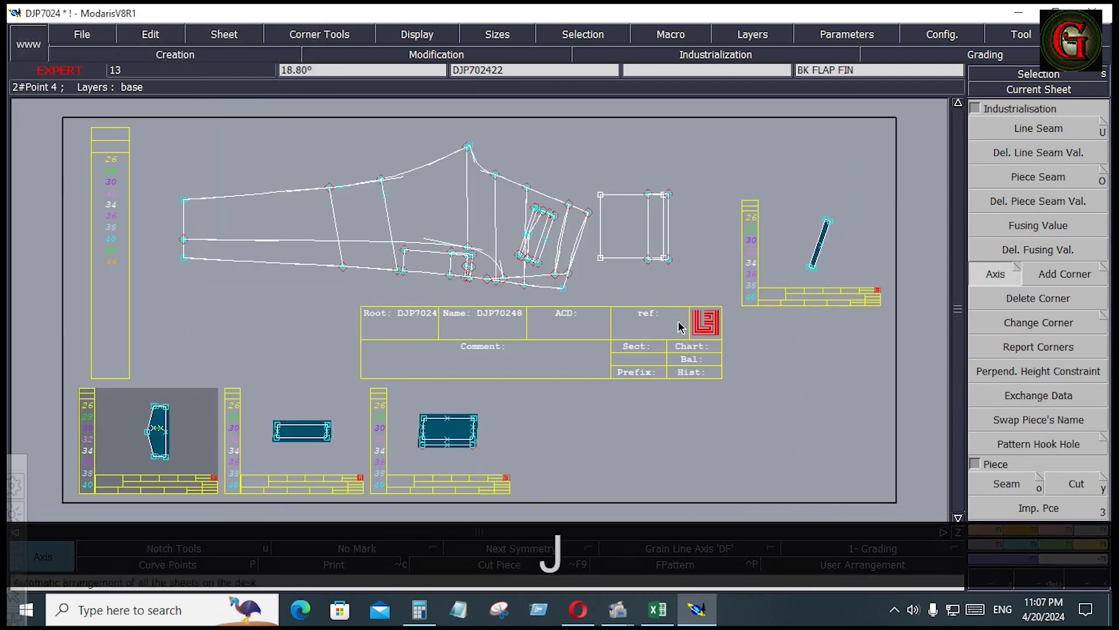
scroll(310, 462, up, 3)
key(e)
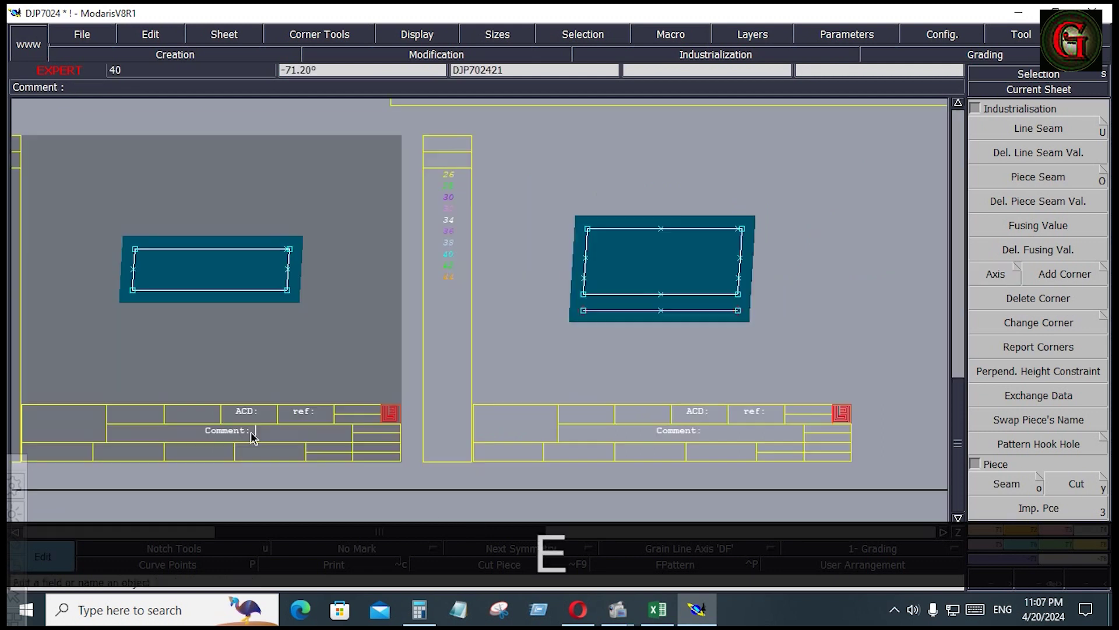
click(255, 431)
text(BK)
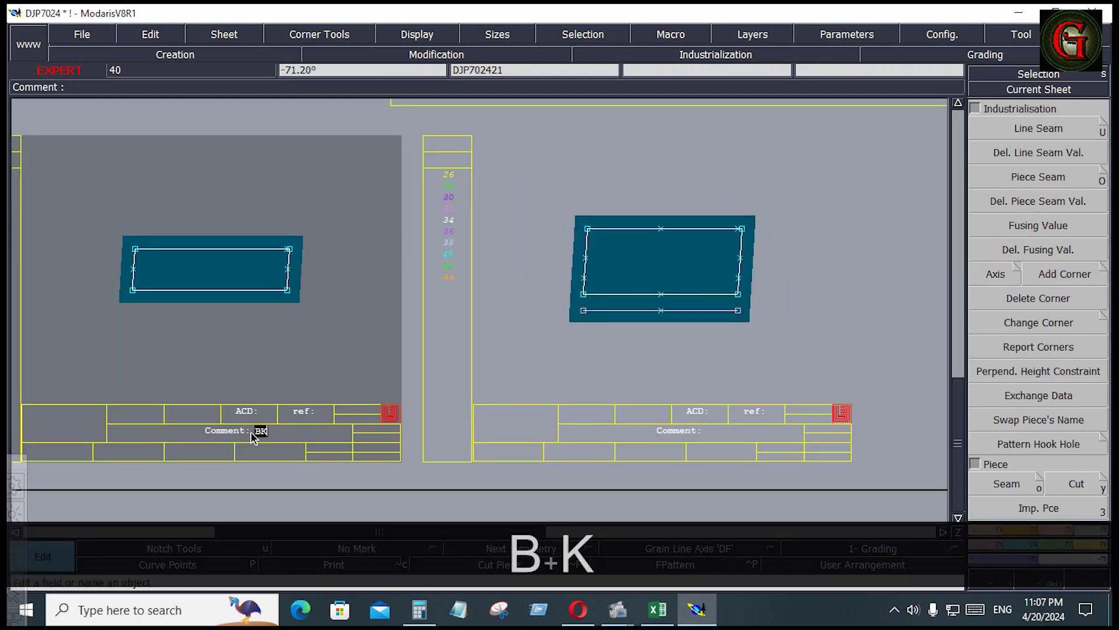
text( PKT )
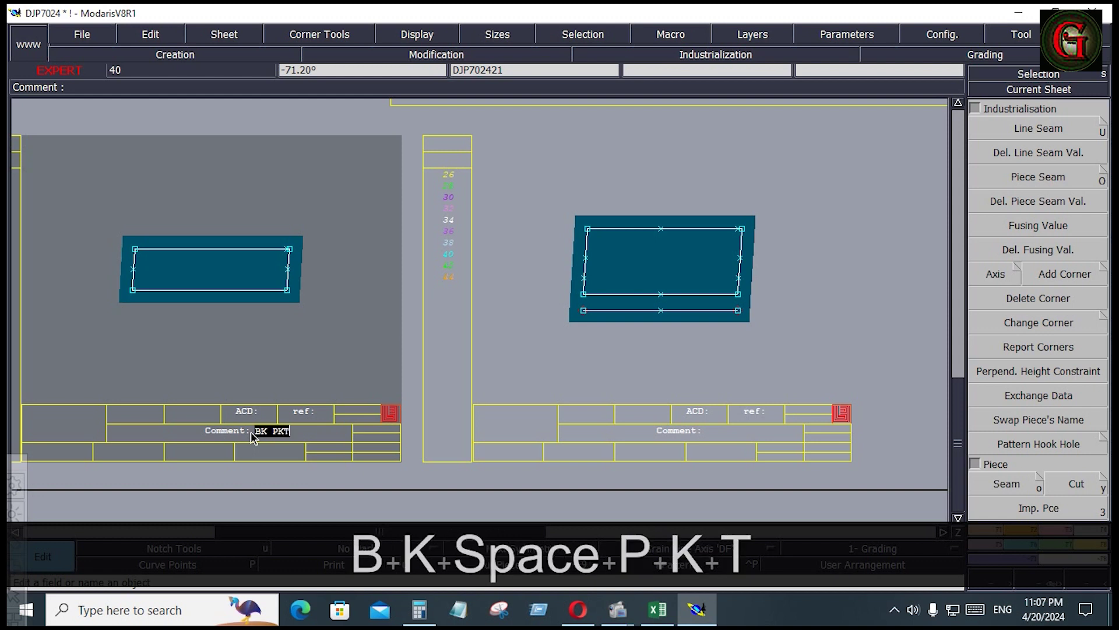
text(F)
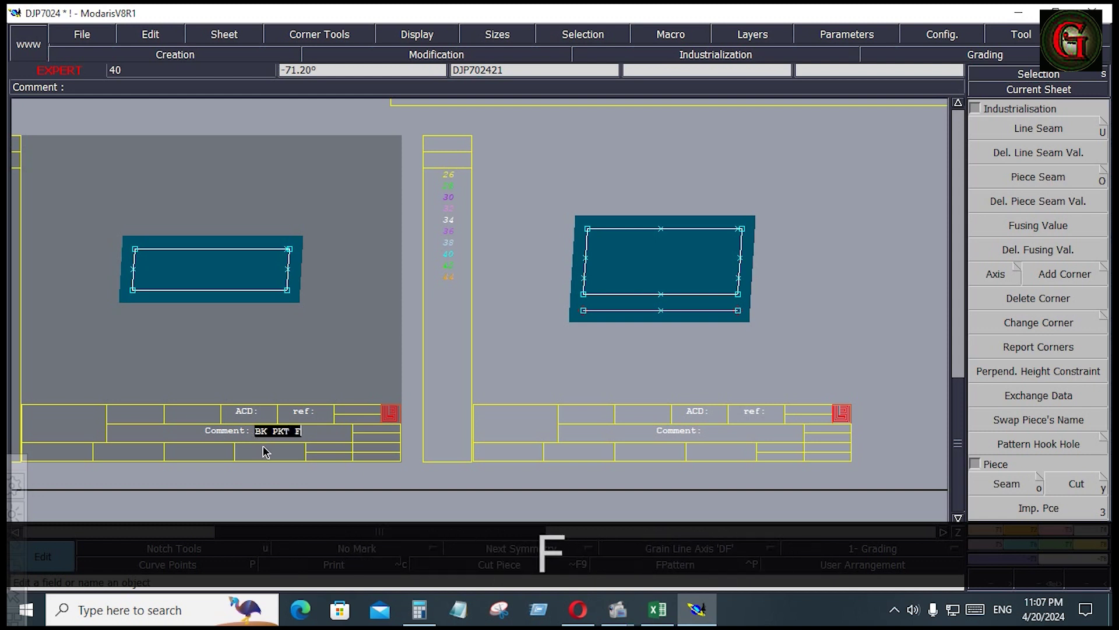
text(A 1X2)
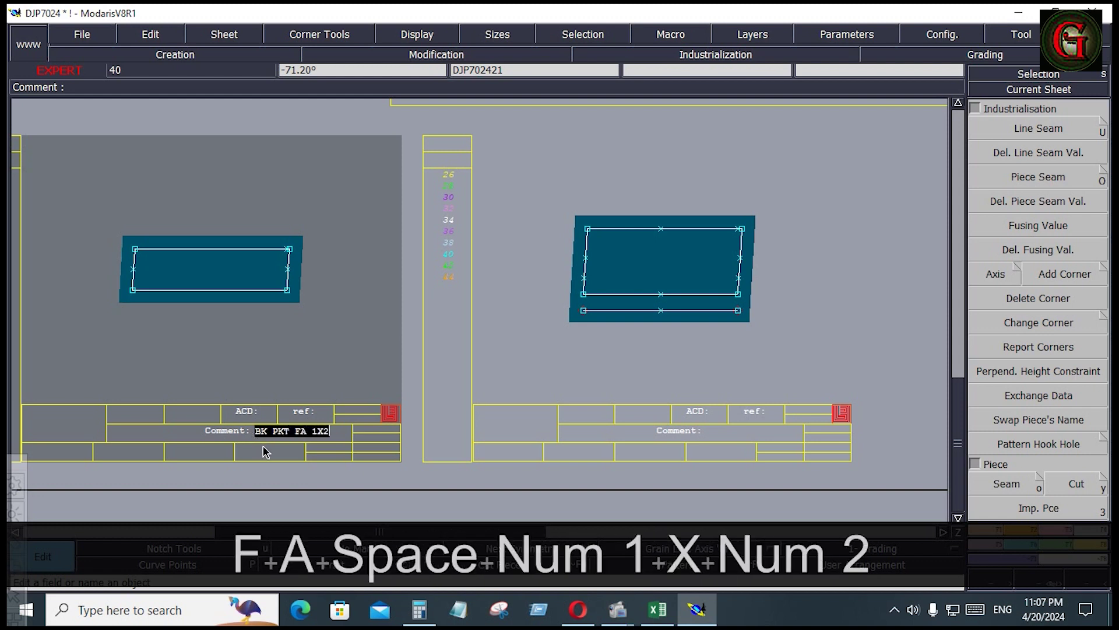
key(Return)
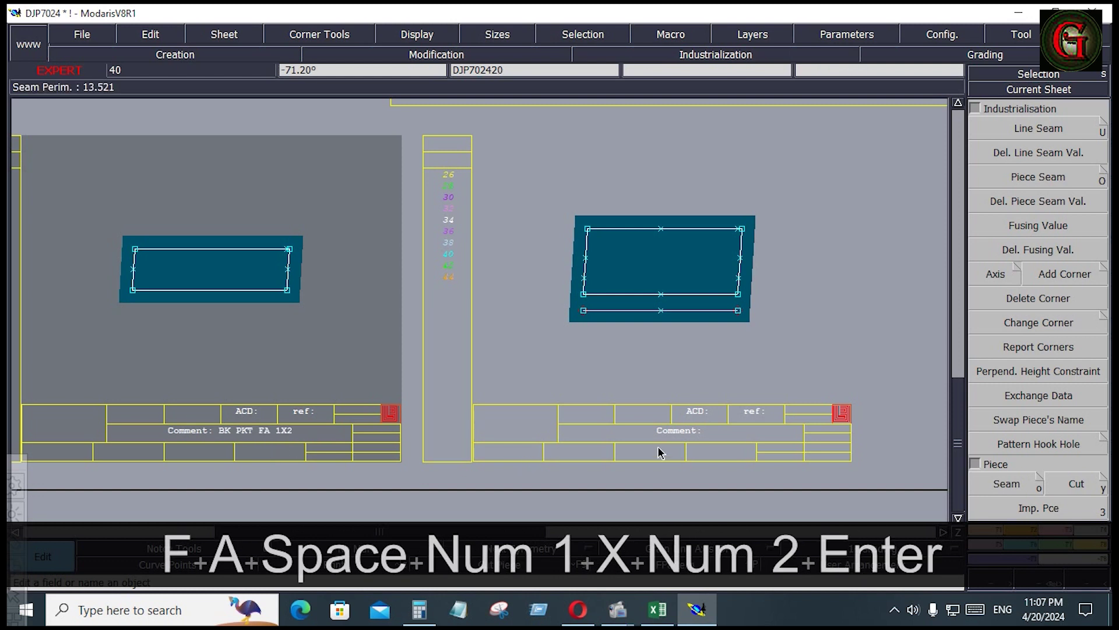
- Enter the comment "BK PKT BONE+FA 1X2" on the sheet of the wider rectangular piece
key(e)
click(706, 433)
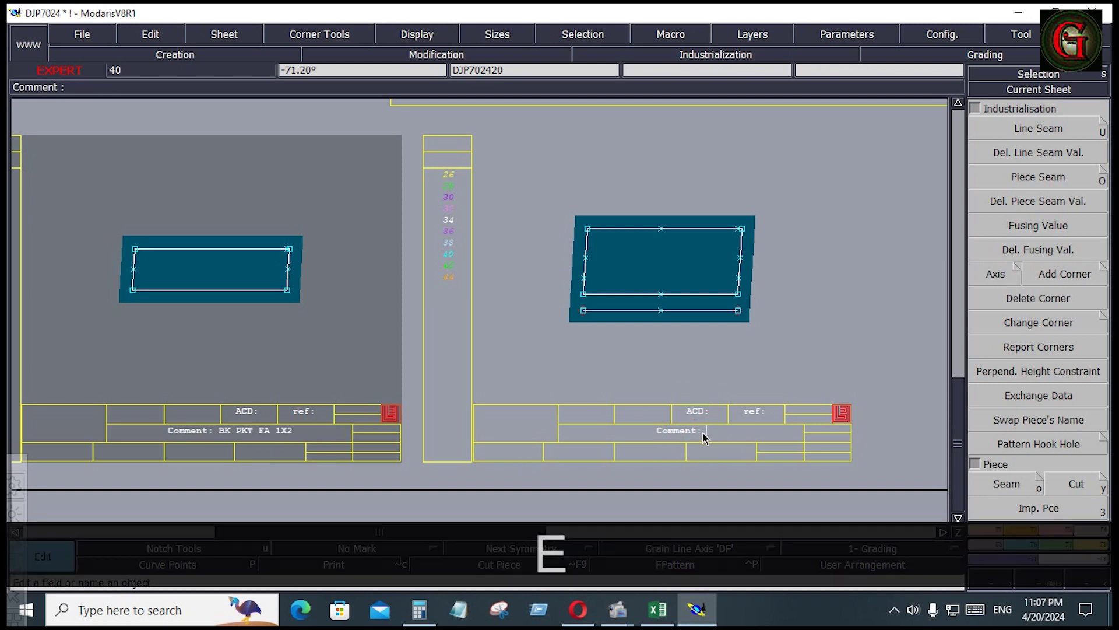
text(BK )
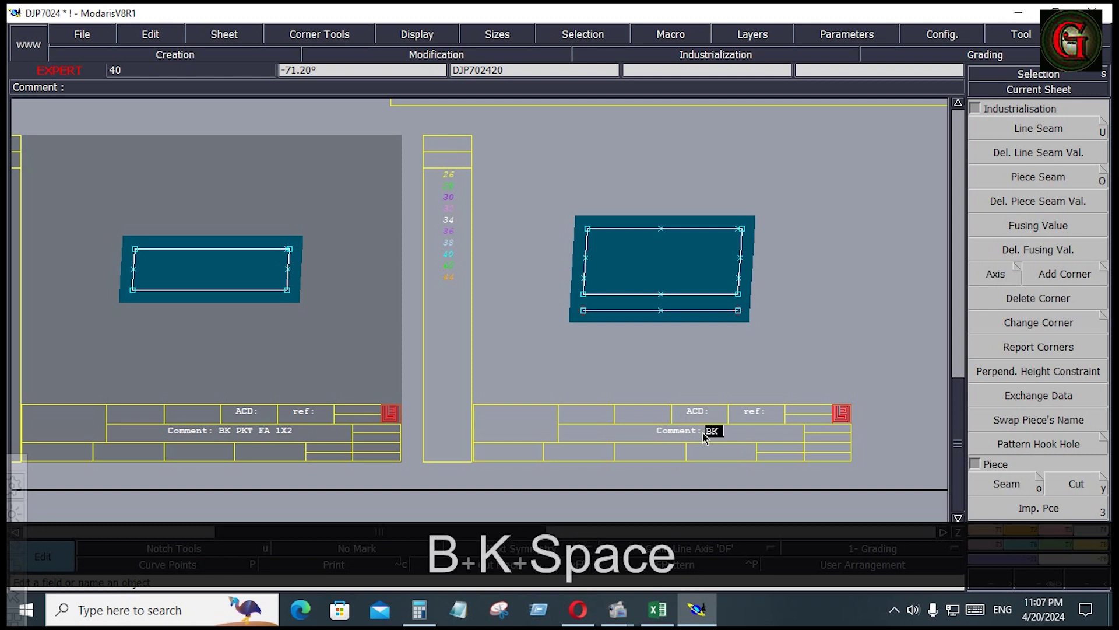
text(PKT)
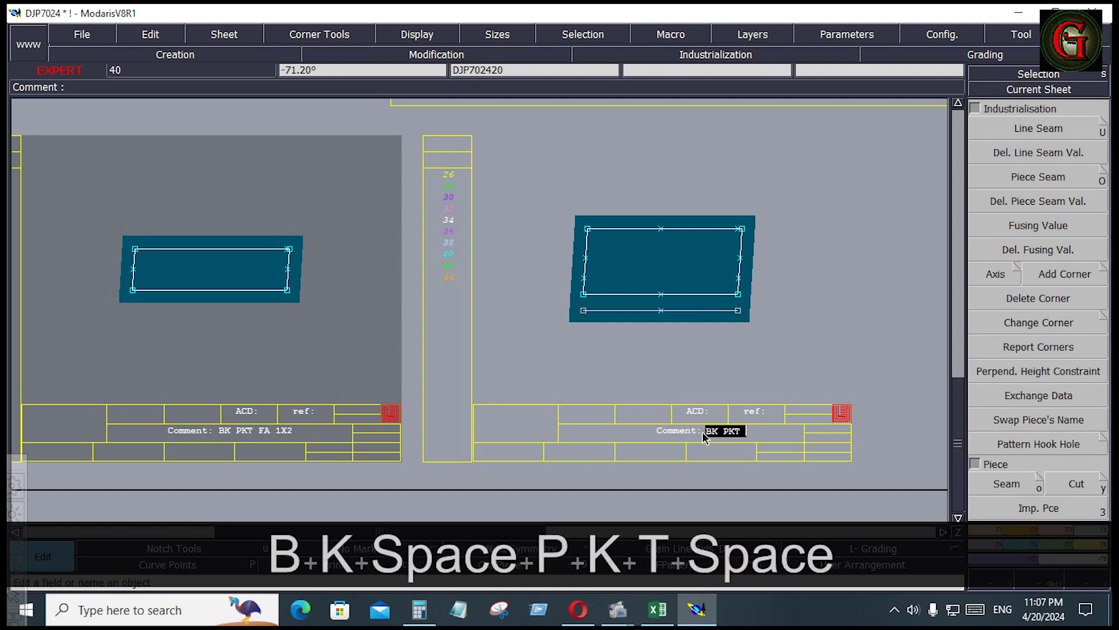
text( BON)
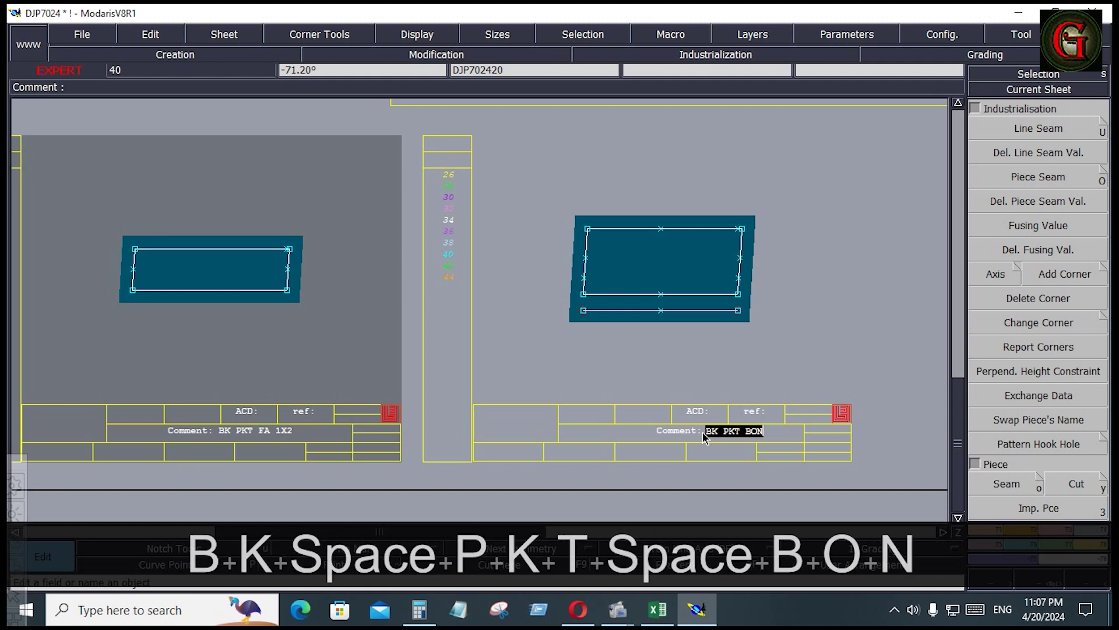
text(E+F)
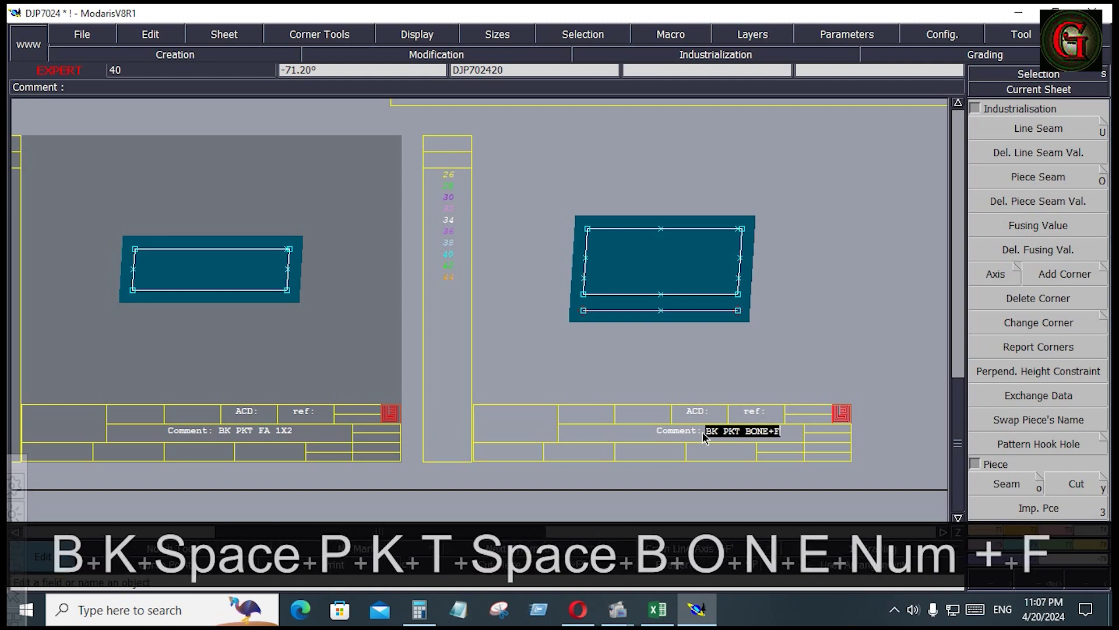
text(A 1X2)
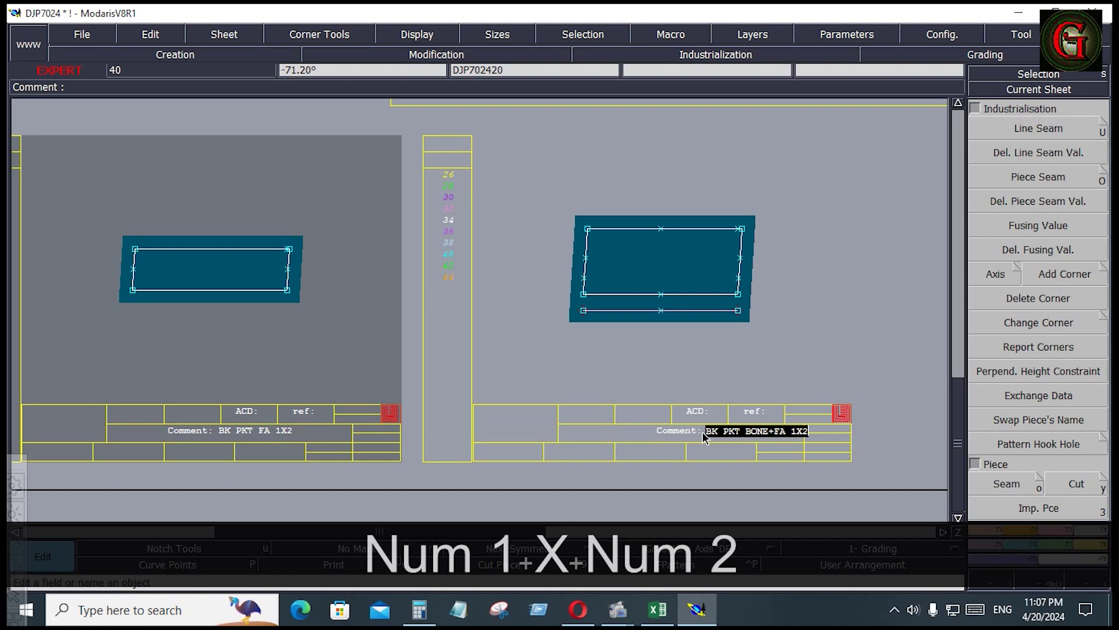
key(Return)
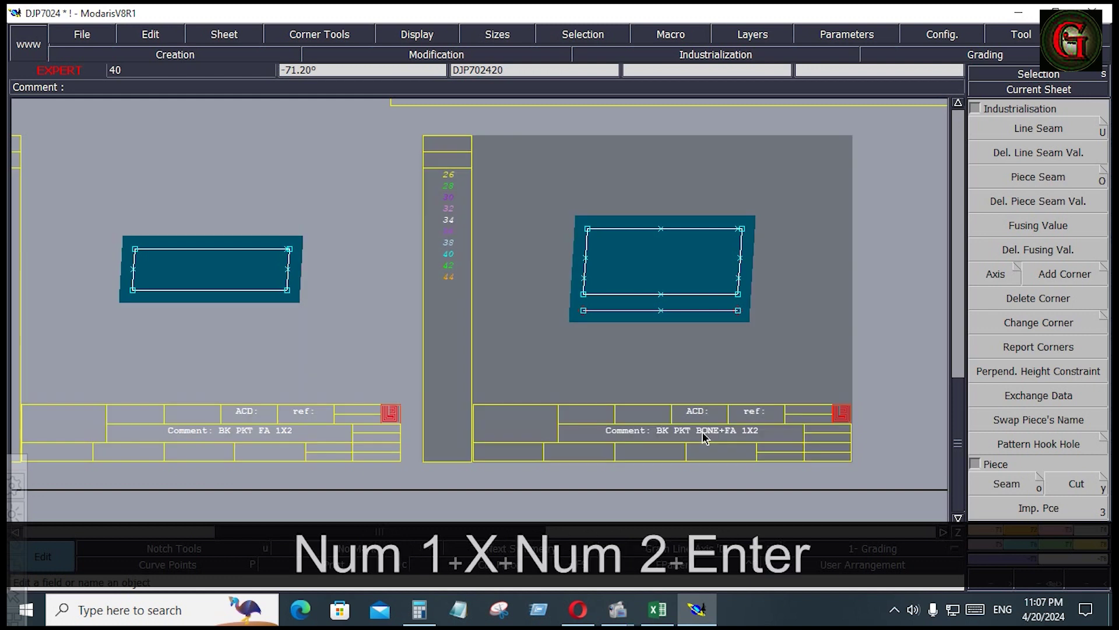
- Add a horizontal 'DF' grain line axis inside both the wider and the narrower rectangular pocket pieces
key(j)
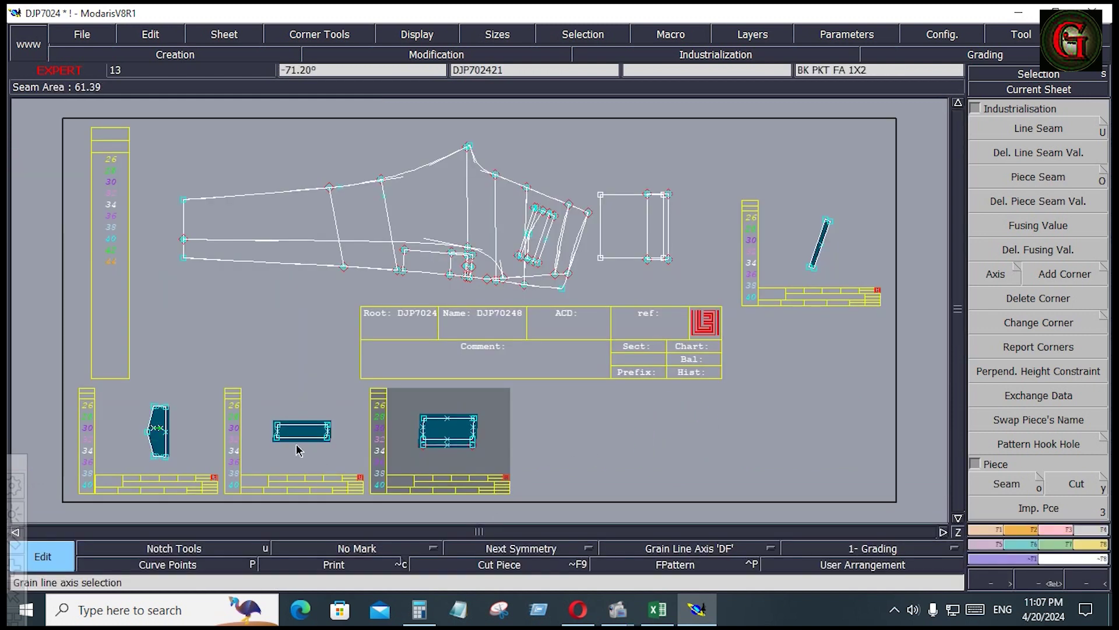
key(Return)
drag(240, 407, 491, 460)
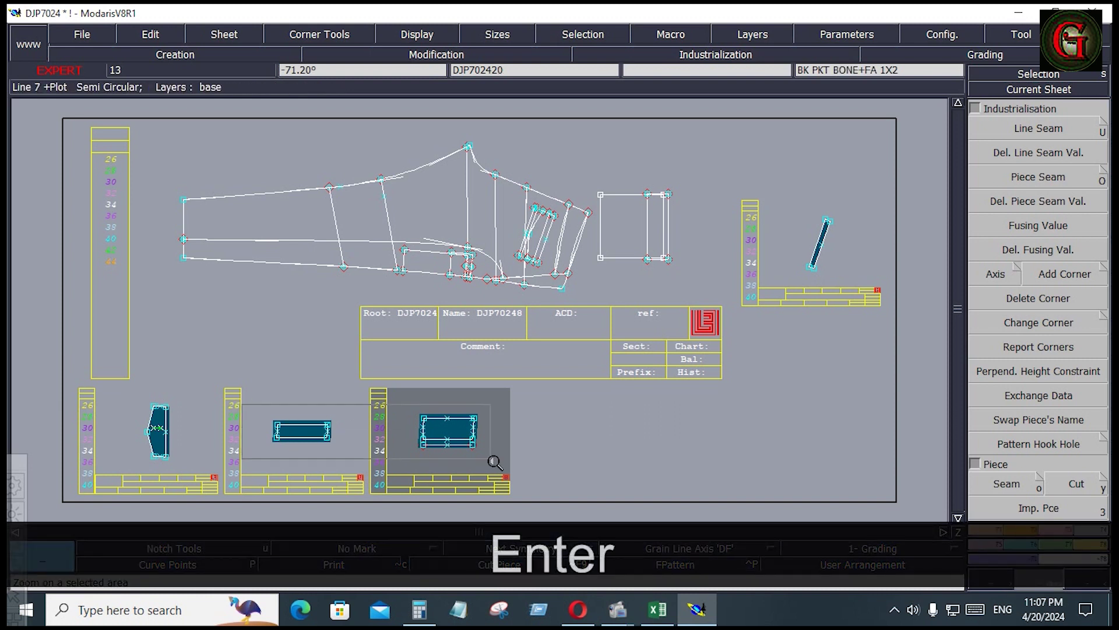
click(700, 549)
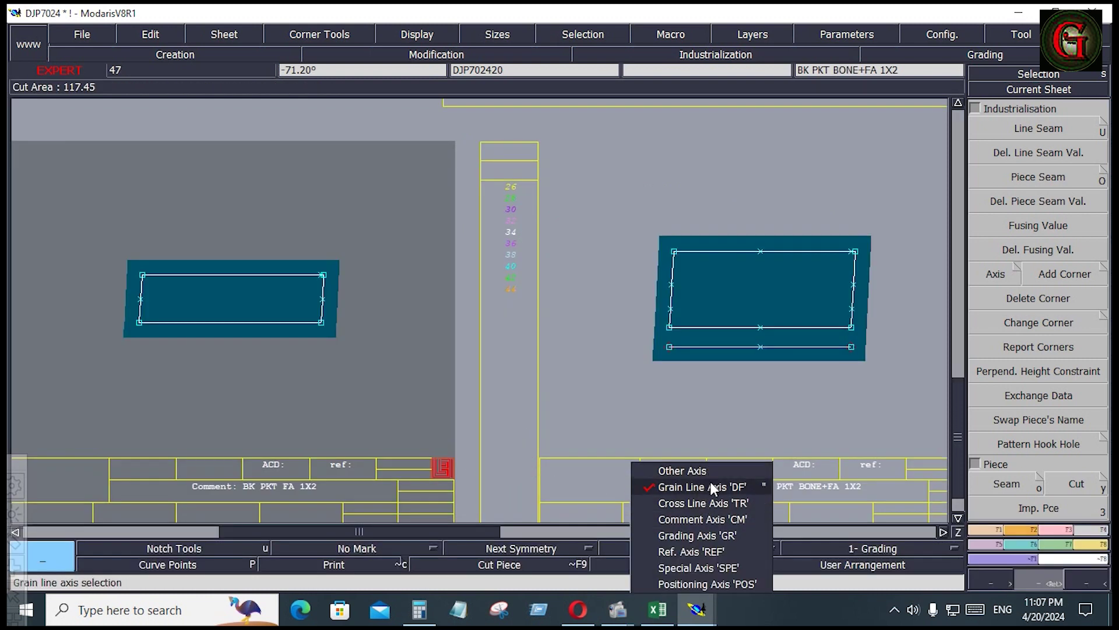
click(711, 486)
ctrl+click(741, 282)
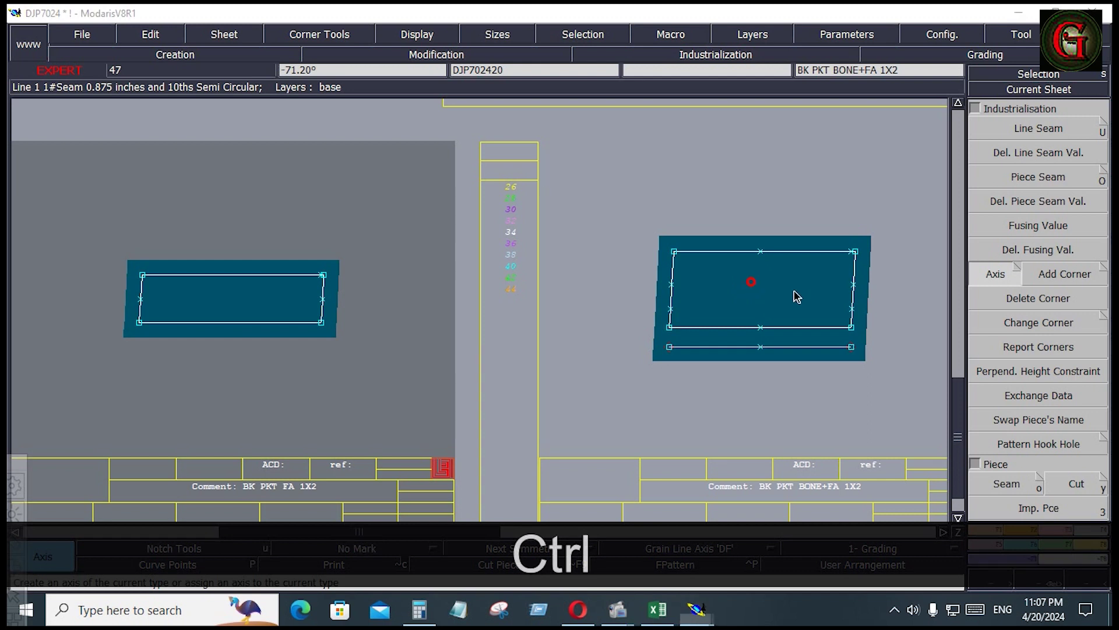
ctrl+click(799, 292)
ctrl+click(211, 299)
ctrl+click(260, 299)
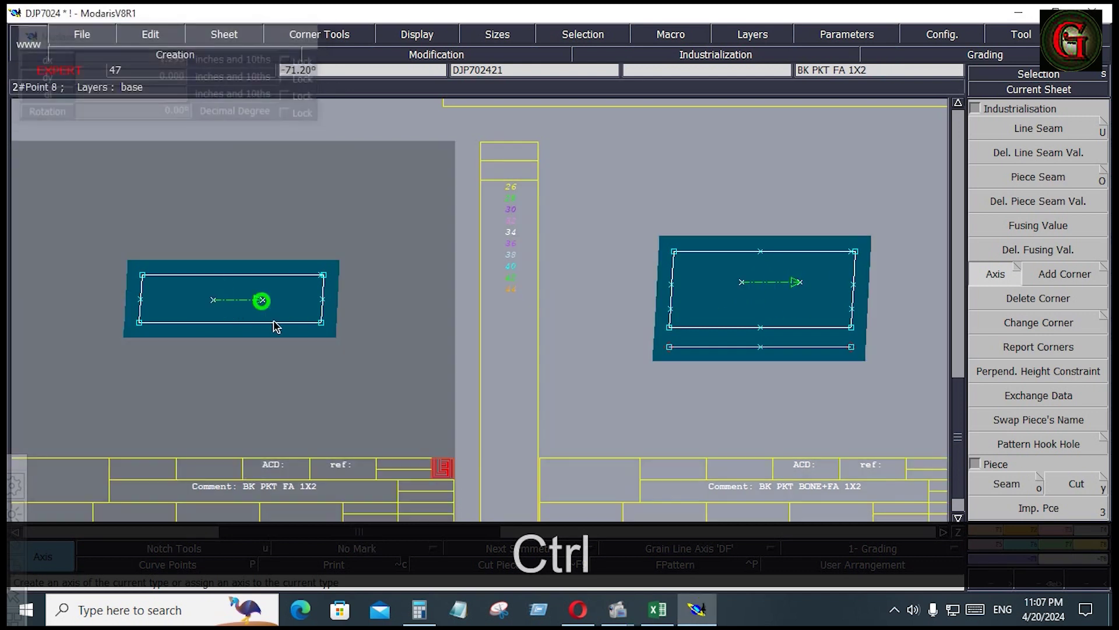
- Rotate the slanted narrow strip piece by two points so its long edge lies horizontal
key(j)
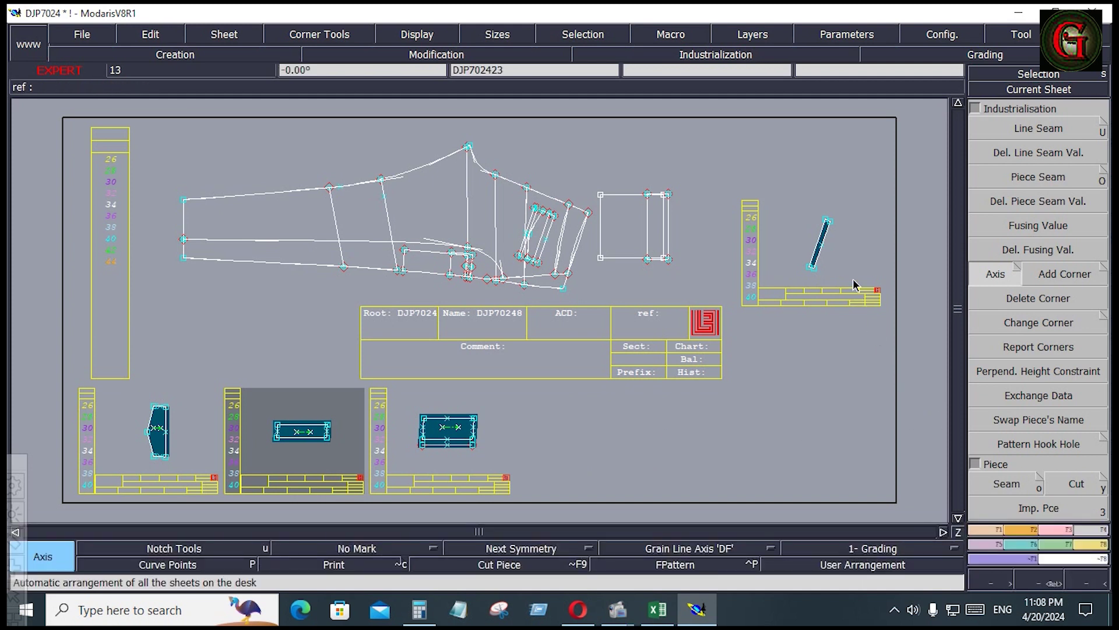
key(Home)
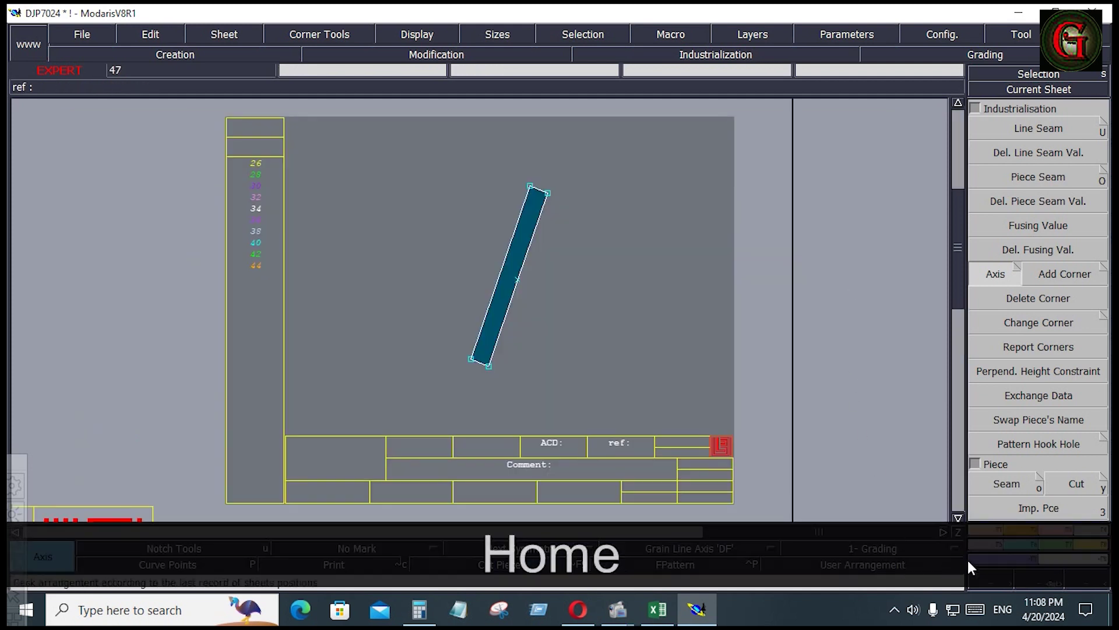
click(1007, 530)
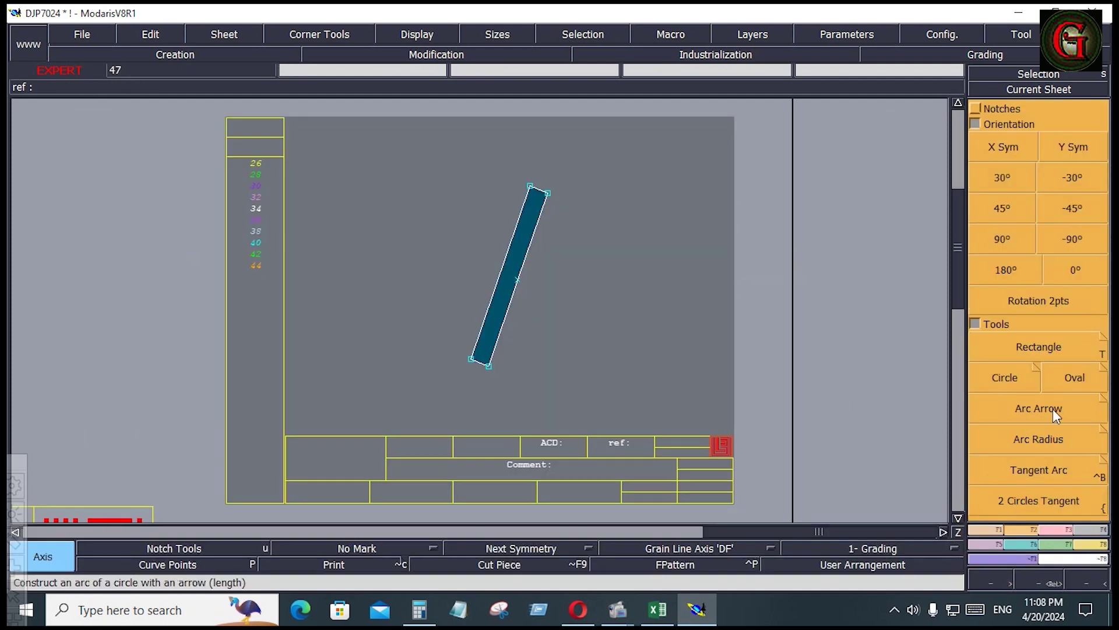
click(1044, 309)
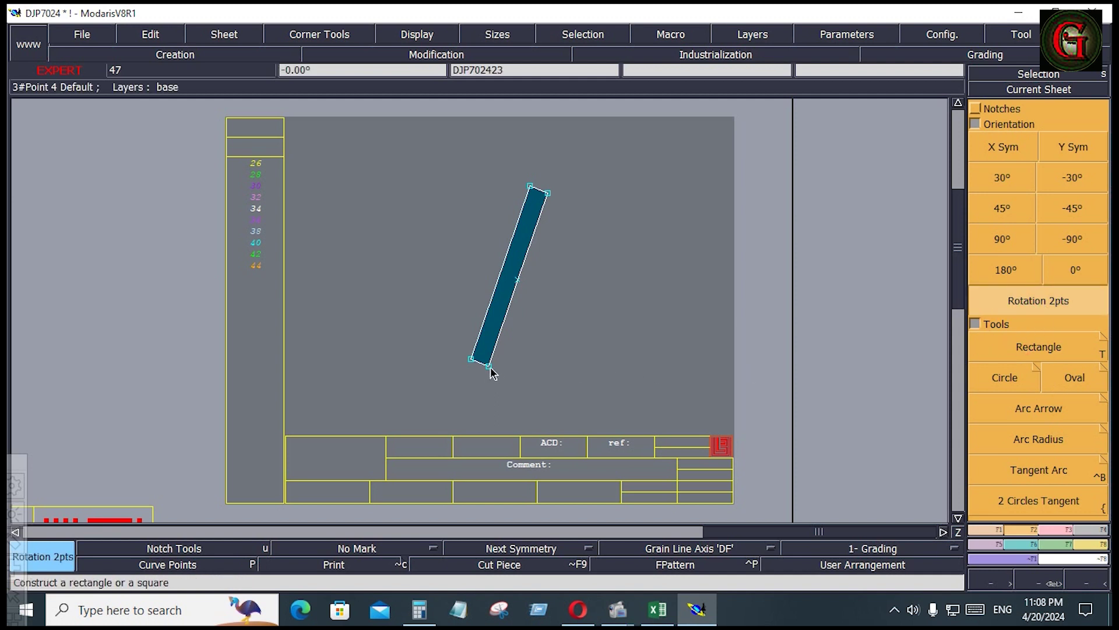
click(549, 193)
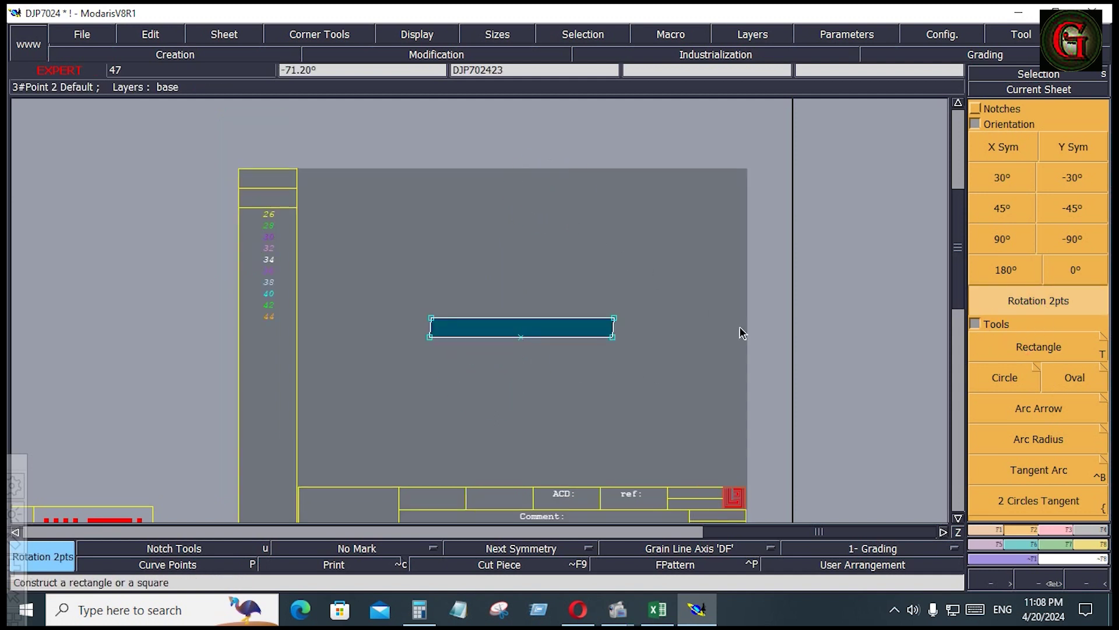
- Derive a double-width piece from the narrow strip by two-point symmetry about its upper long edge
click(976, 529)
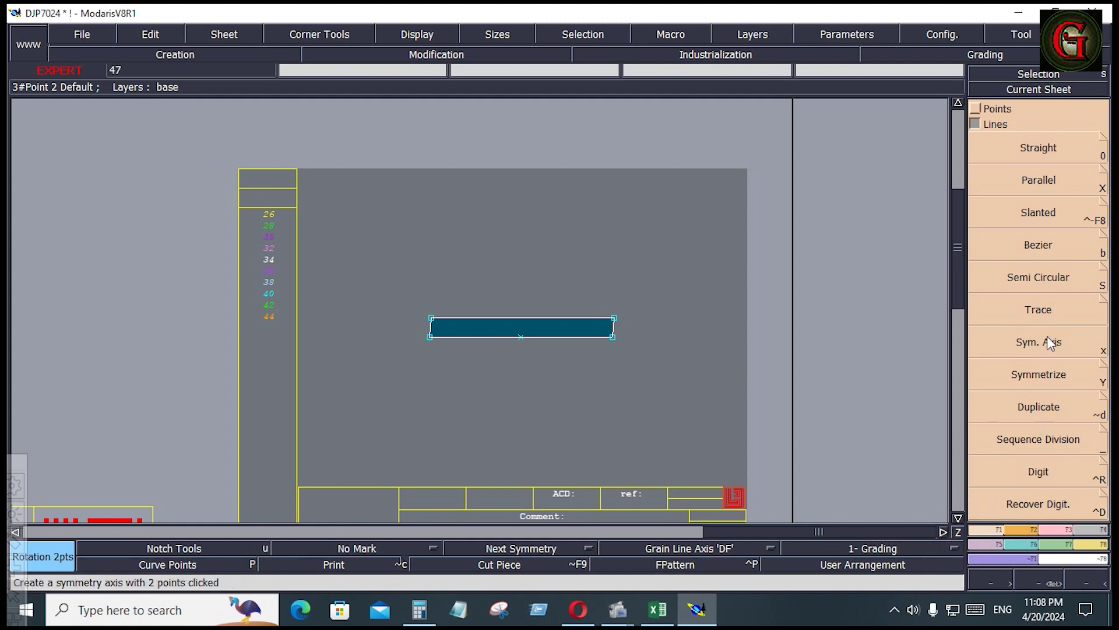
click(984, 530)
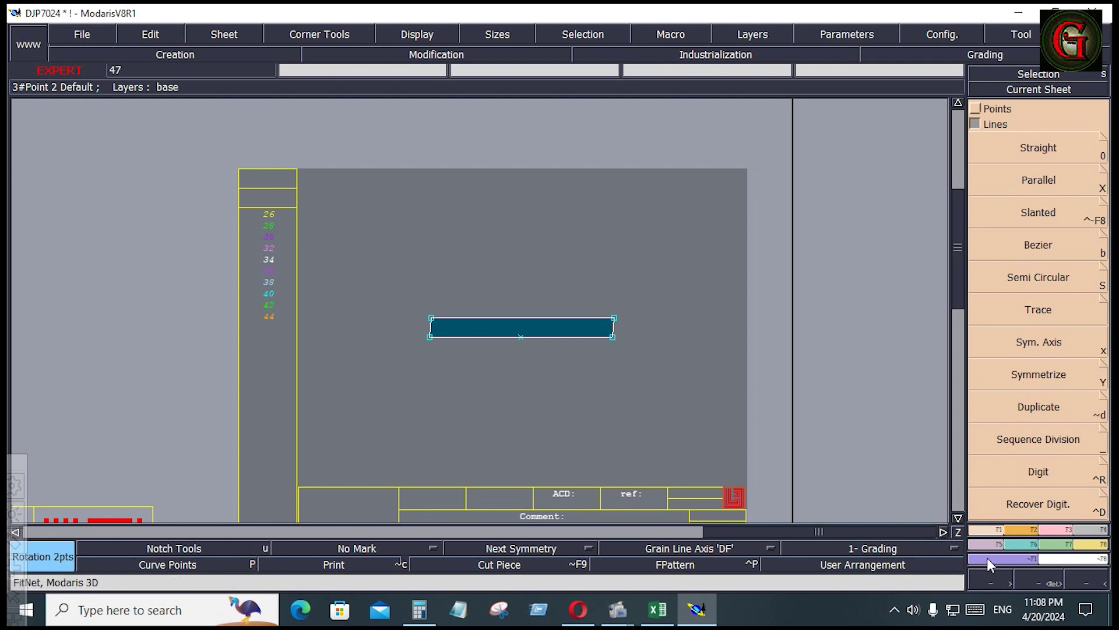
click(983, 542)
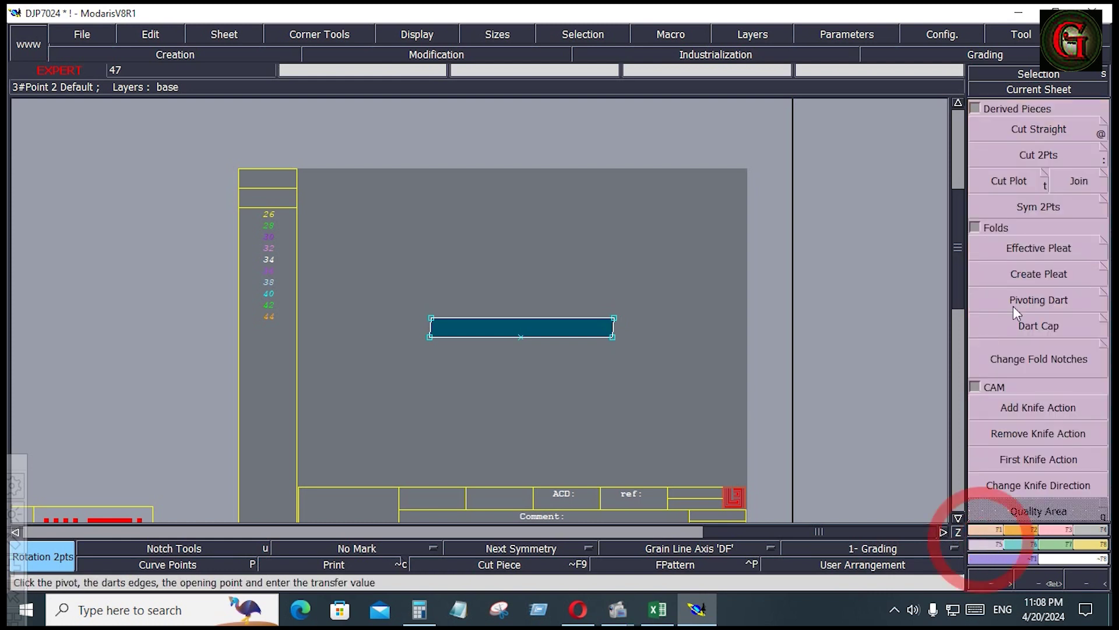
click(1035, 209)
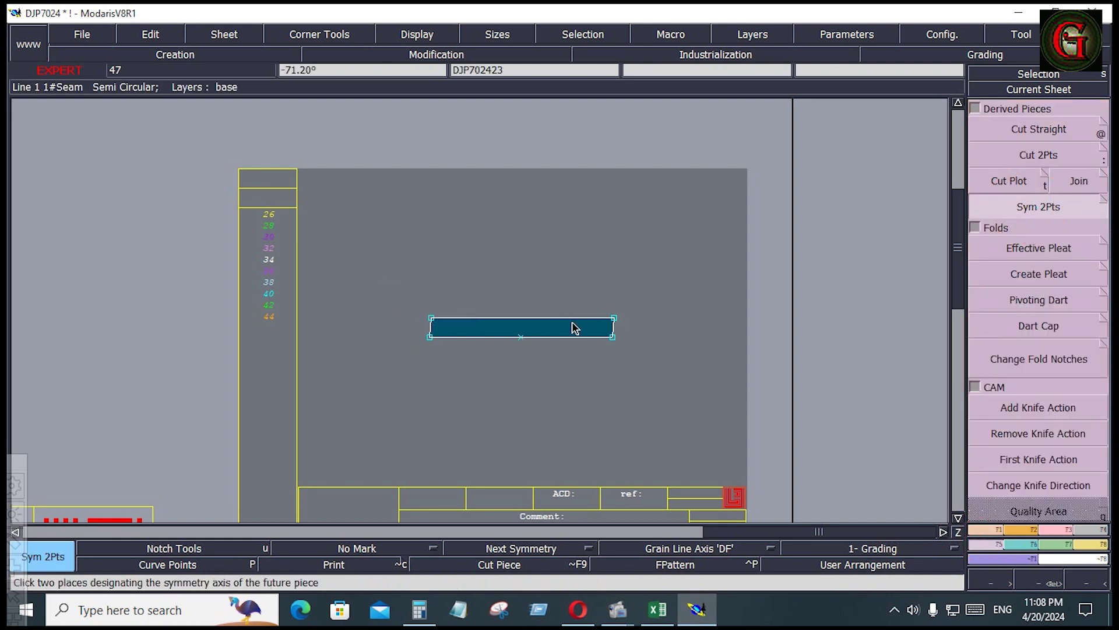
click(611, 318)
right_click(620, 334)
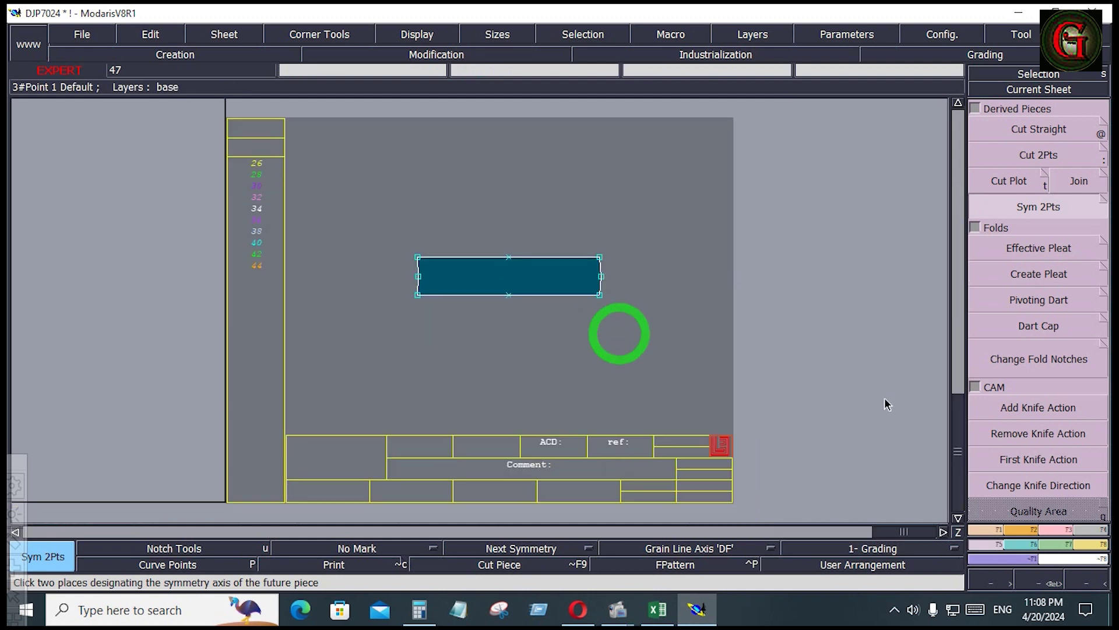
- Add a 0.4 inch line seam allowance to all four sides of the double-width strip piece
click(1099, 532)
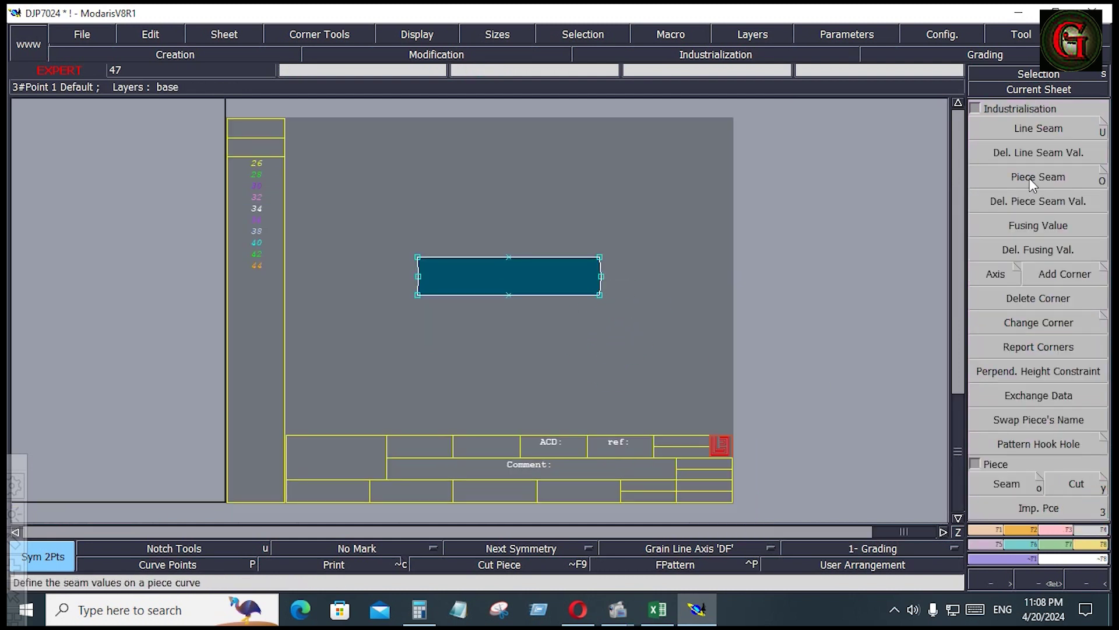
click(1027, 128)
click(618, 324)
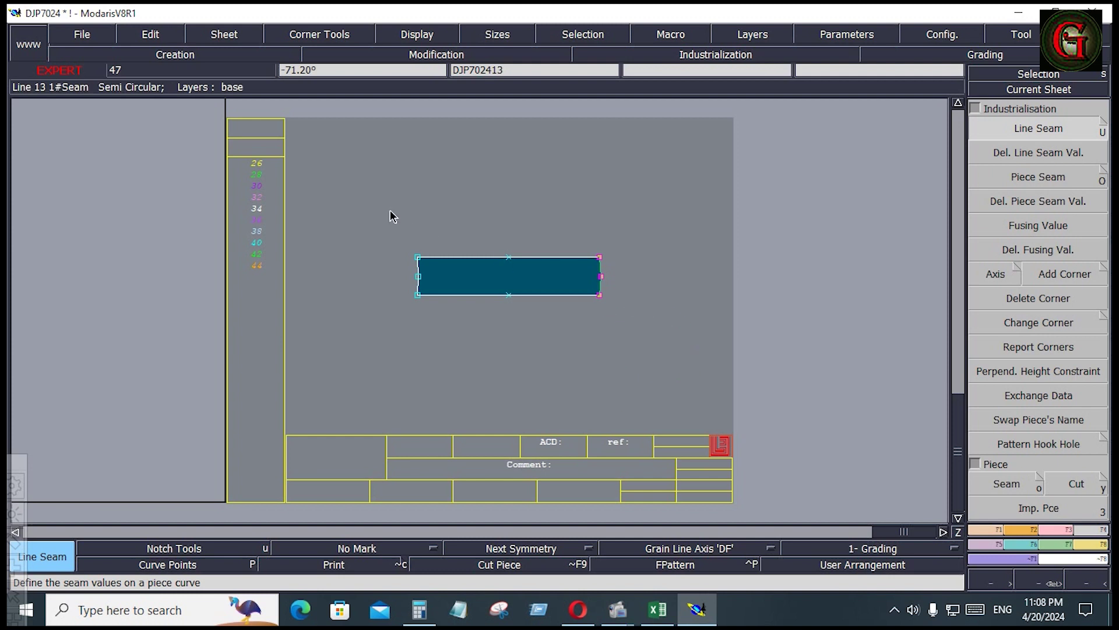
drag(379, 204, 601, 304)
click(550, 255)
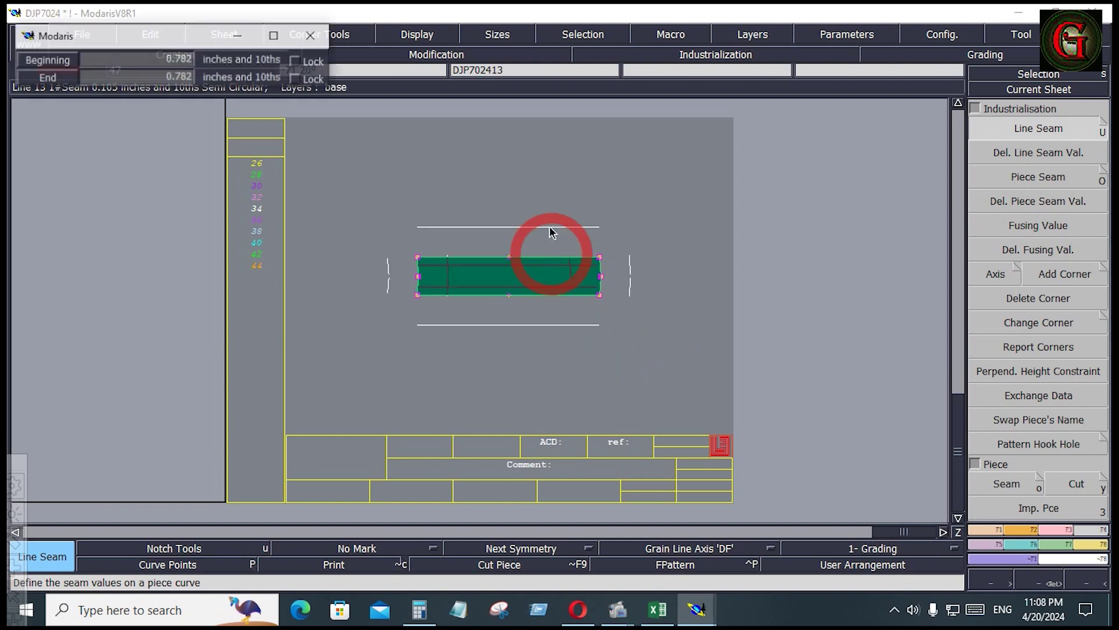
key(Down)
text(.4)
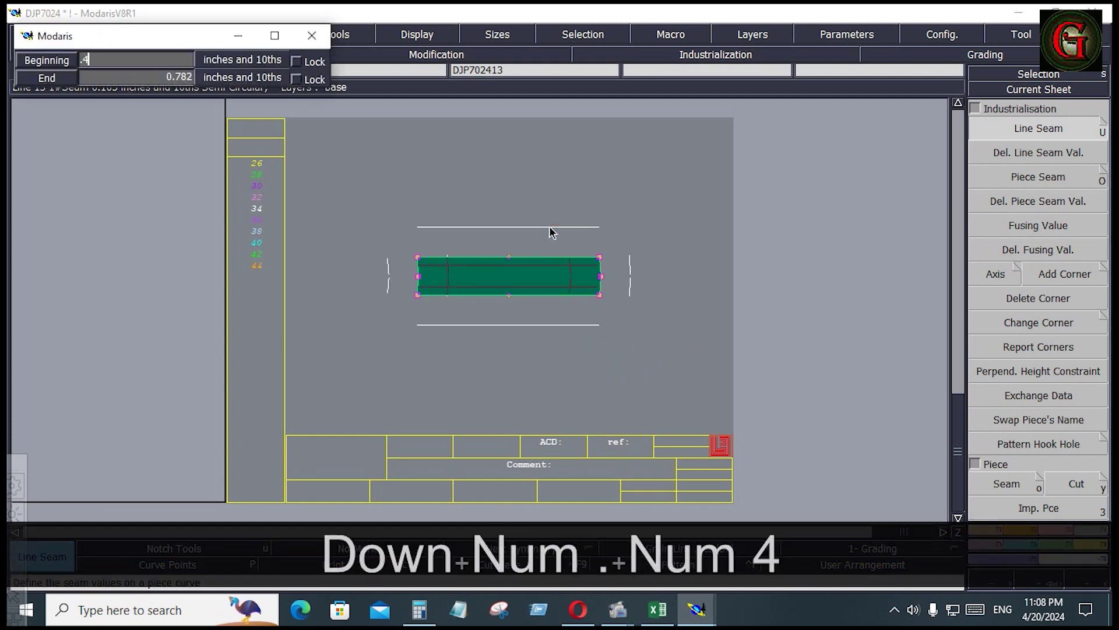
key(Down)
text(.4)
key(Down)
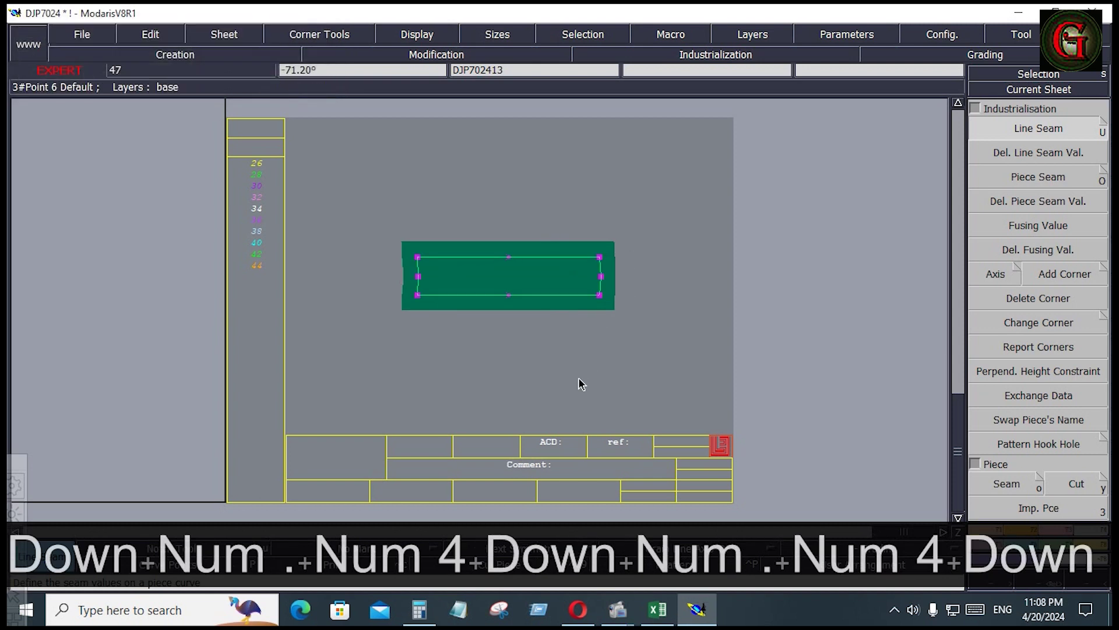
click(578, 377)
- Set the seam allowance on the strip's right-hand short end to 1 inch at its beginning and end
drag(565, 197, 585, 248)
click(645, 357)
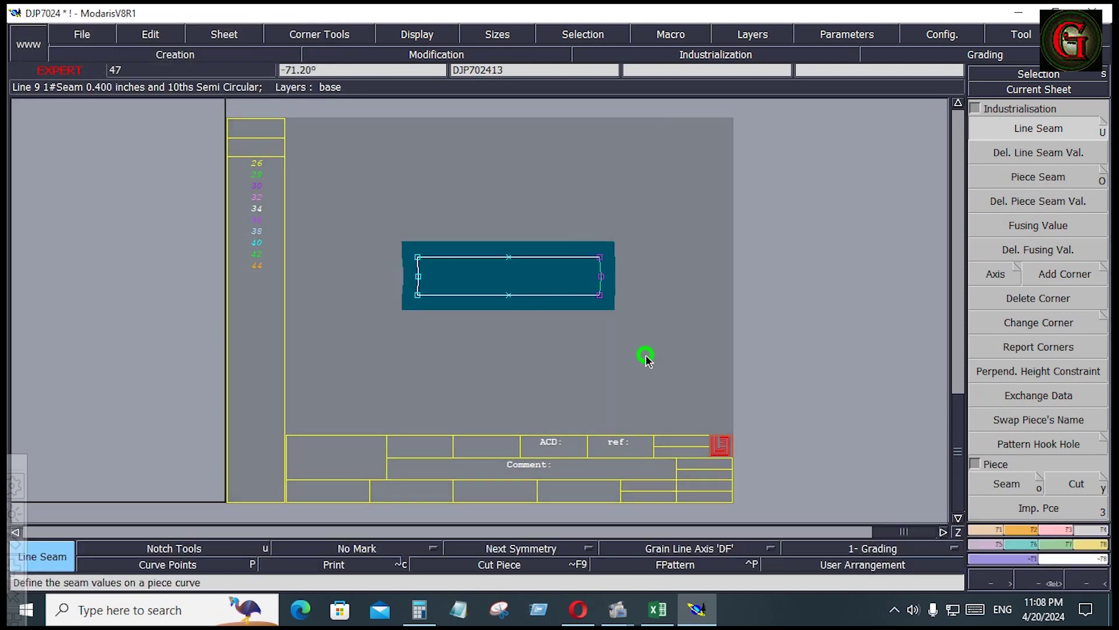
click(601, 286)
text(1)
key(Down)
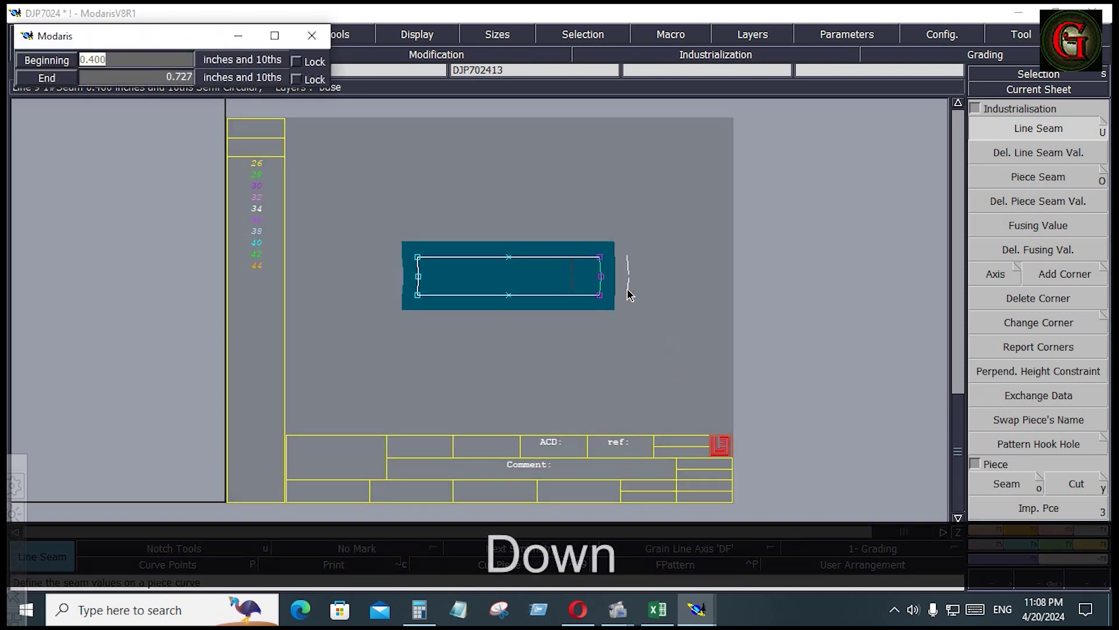
text(1)
key(Down)
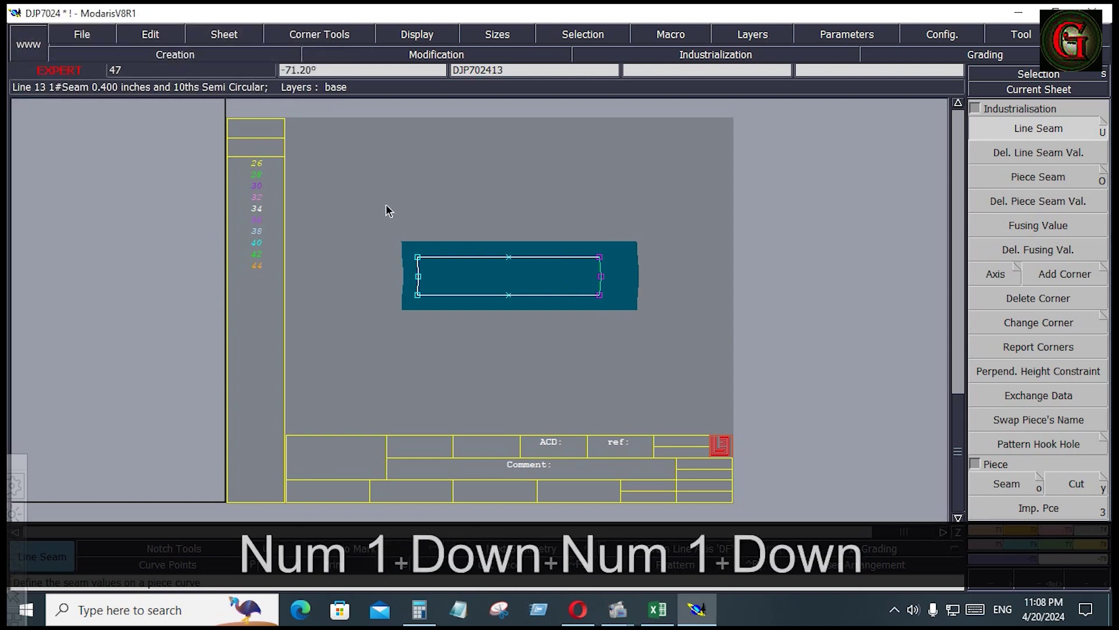
- Apply the same 1 inch seam allowance to the strip's left-hand short end
drag(387, 210, 437, 350)
click(415, 284)
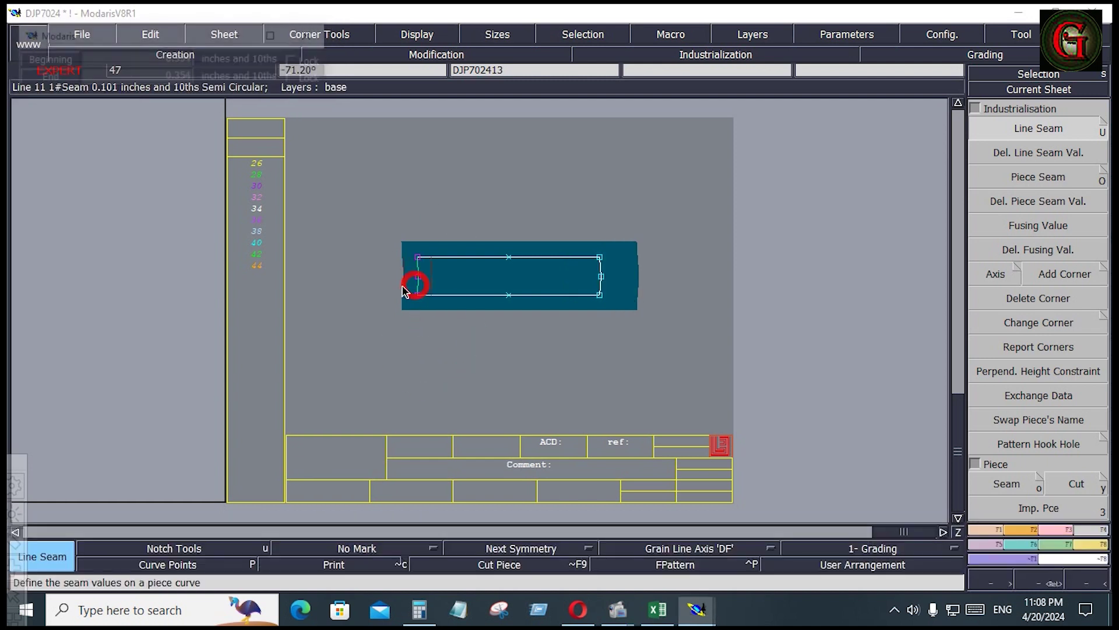
key(Down)
key(Down)
key(Down)
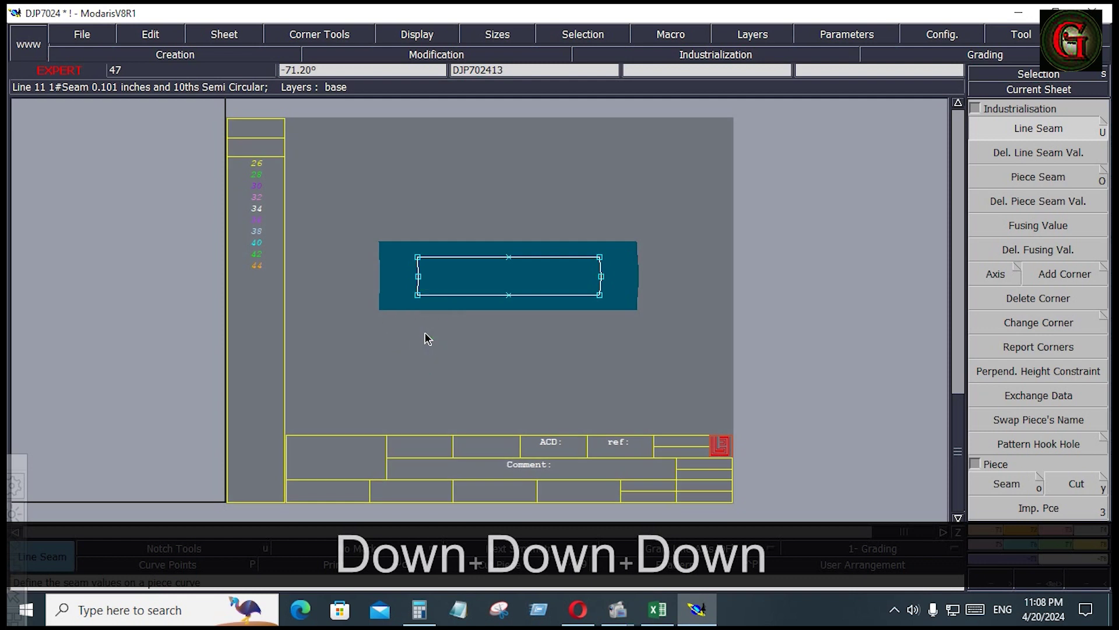
- Add a horizontal 'DF' grain line axis inside the double-width strip piece
click(725, 552)
click(747, 485)
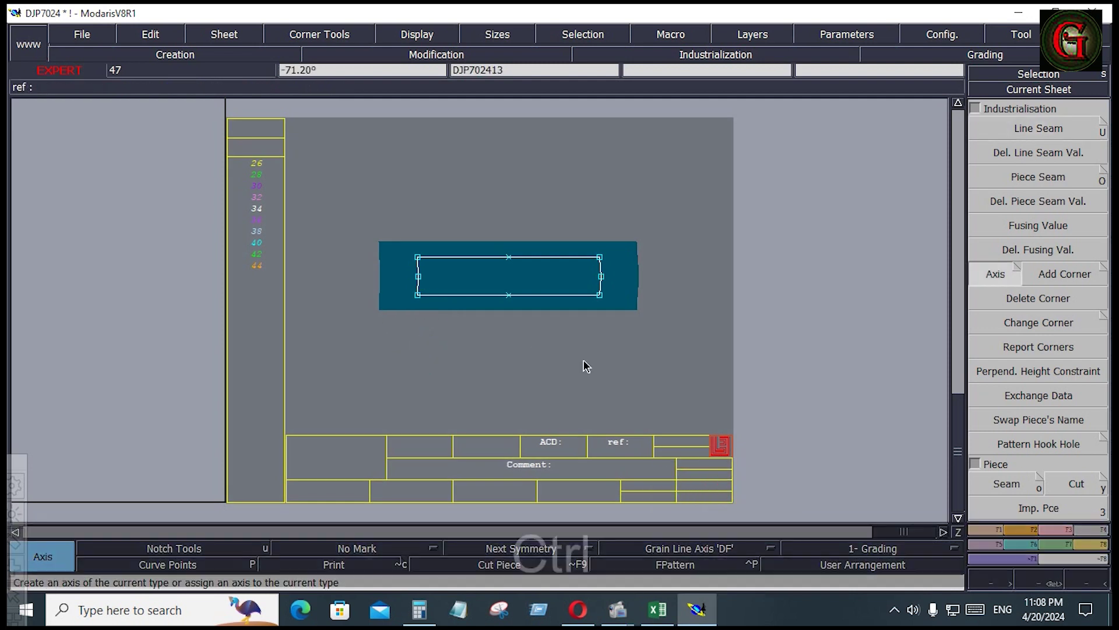
key(ctrl)
click(482, 279)
click(532, 278)
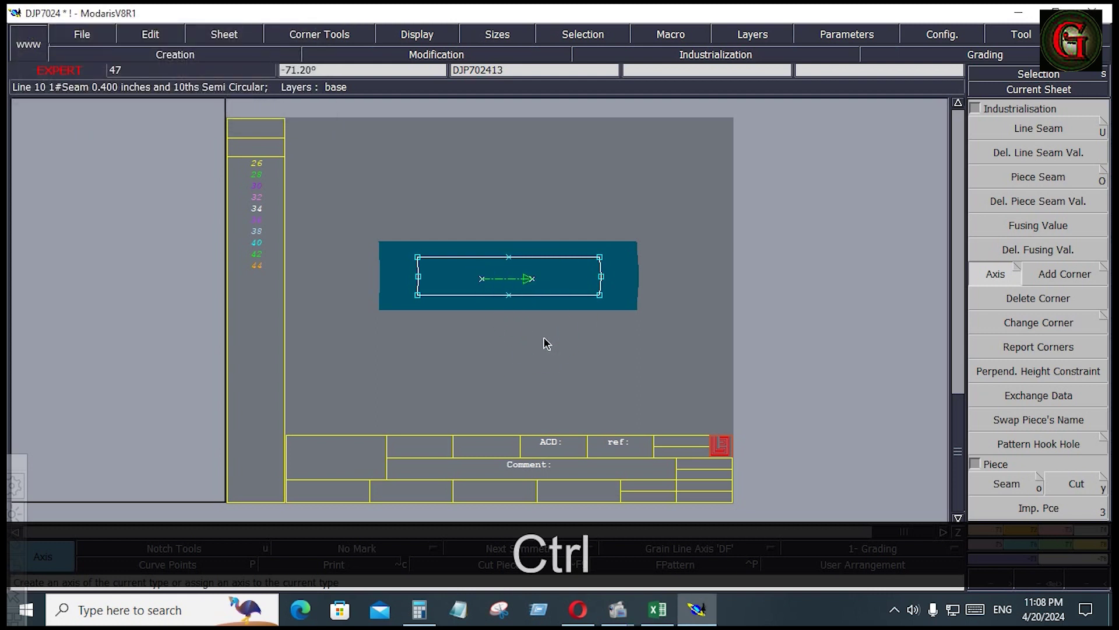
- Rearrange all sheets on the desk and delete the sheet of the original narrow strip
key(ctrl+j)
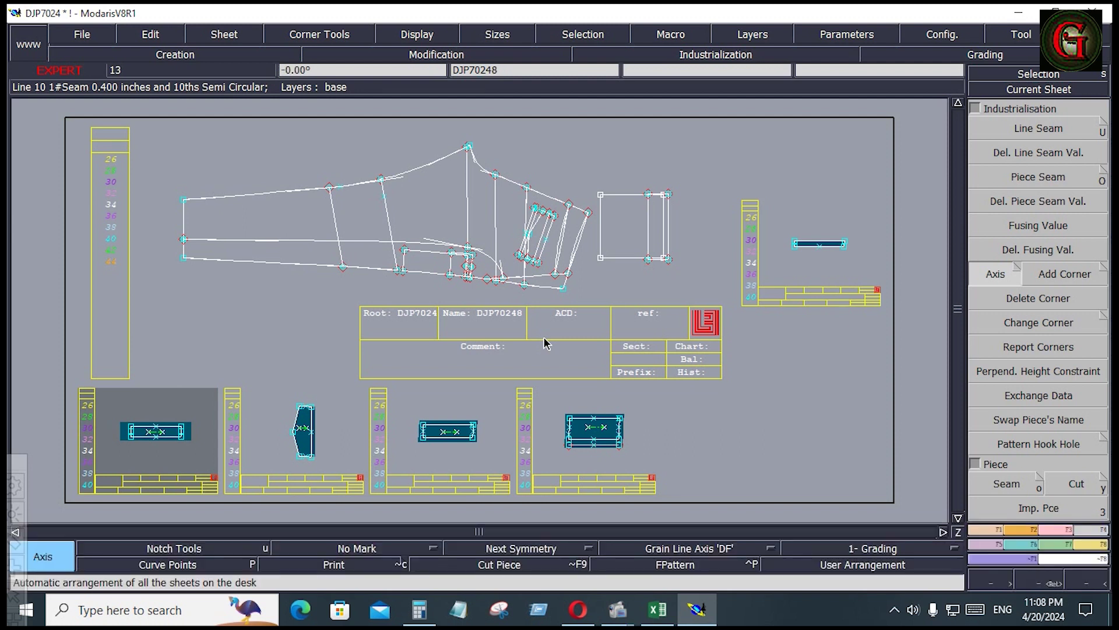
click(815, 276)
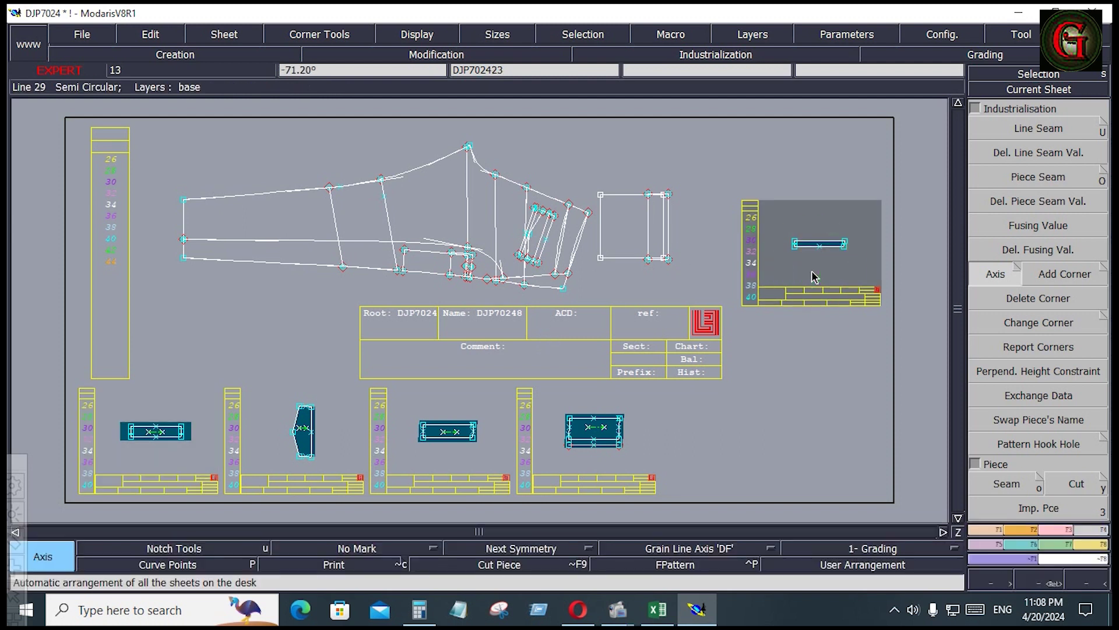
key(shift+z)
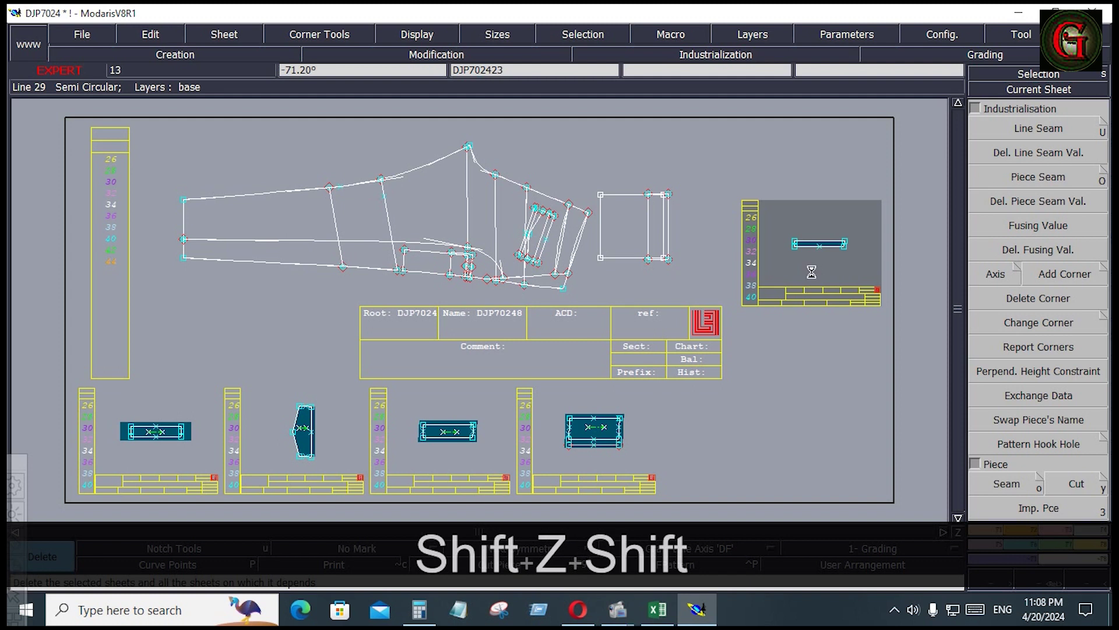
click(813, 270)
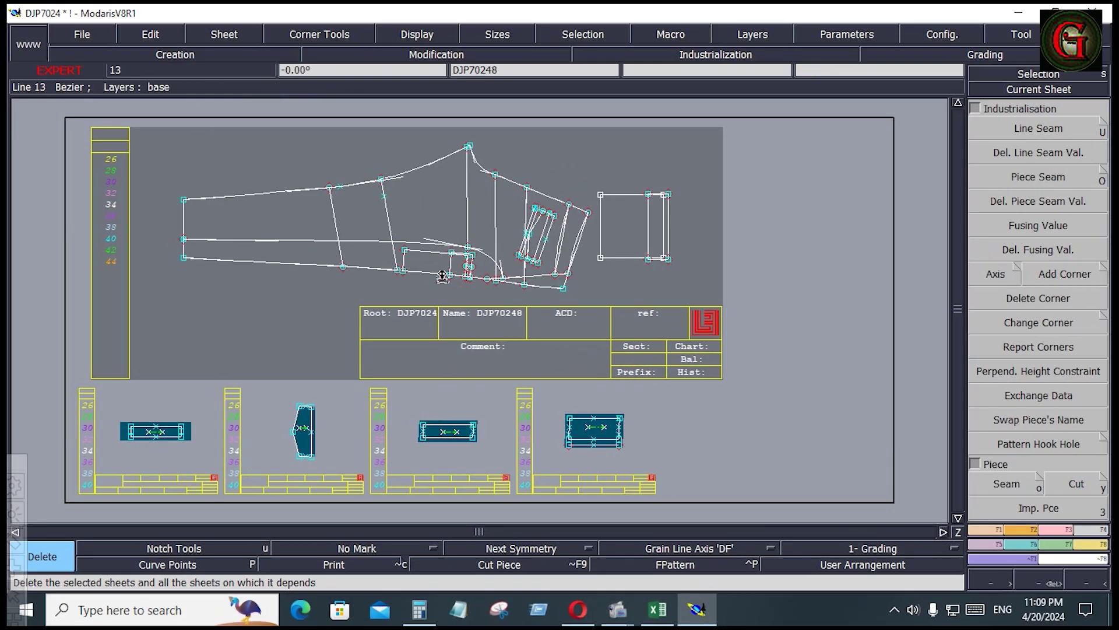
- Extract the slanted panel between the two cross lines and the long curved side panel from the leg drawing as seam pieces
key(Return)
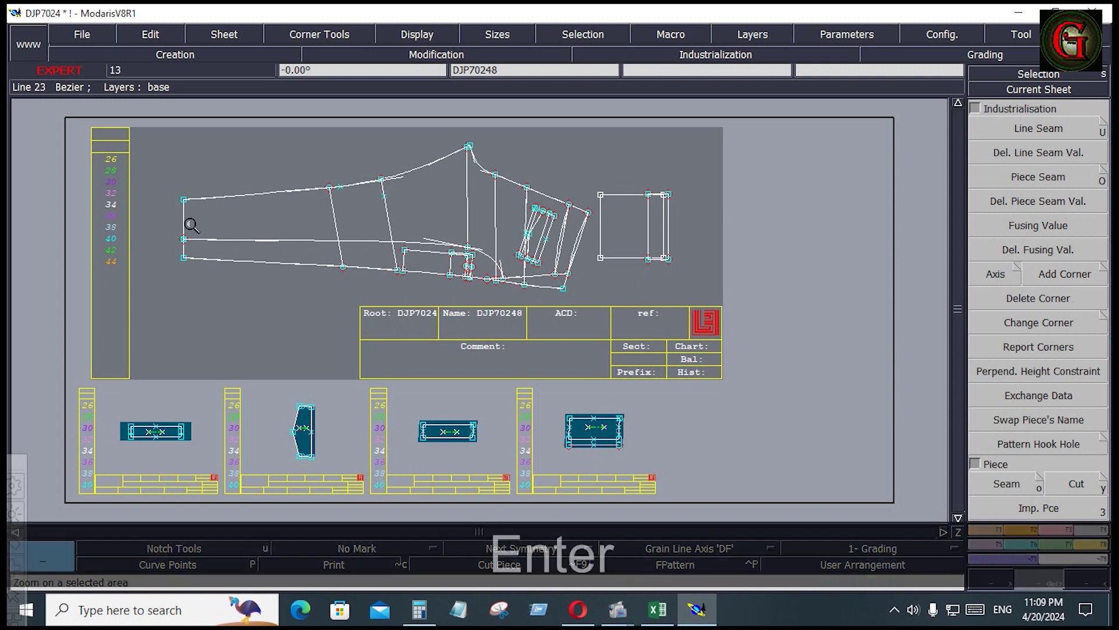
drag(167, 159, 542, 333)
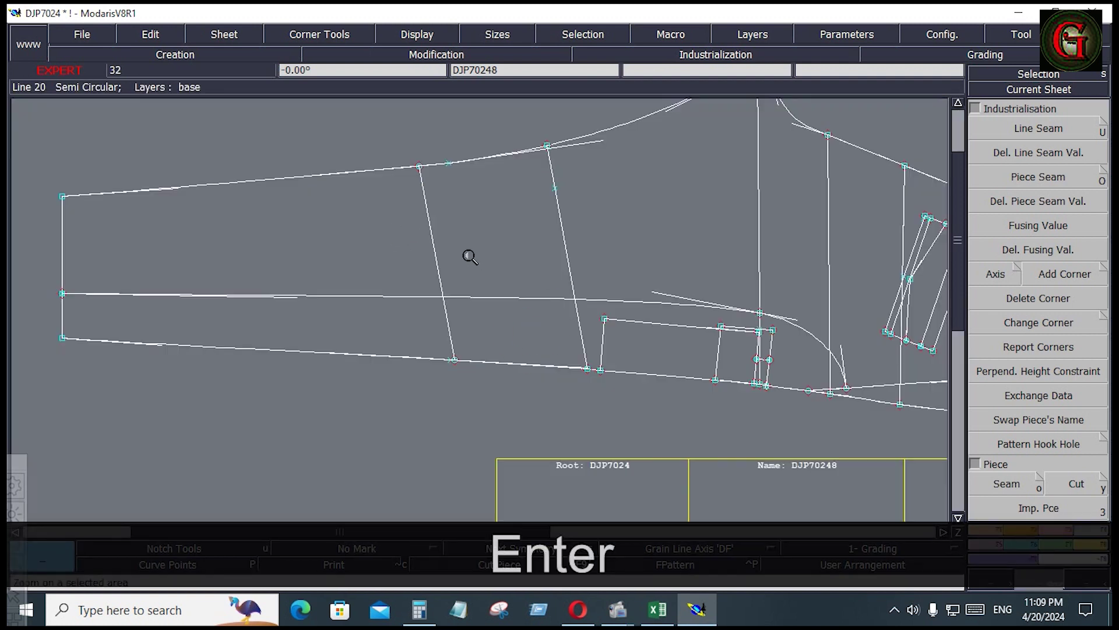
click(1024, 489)
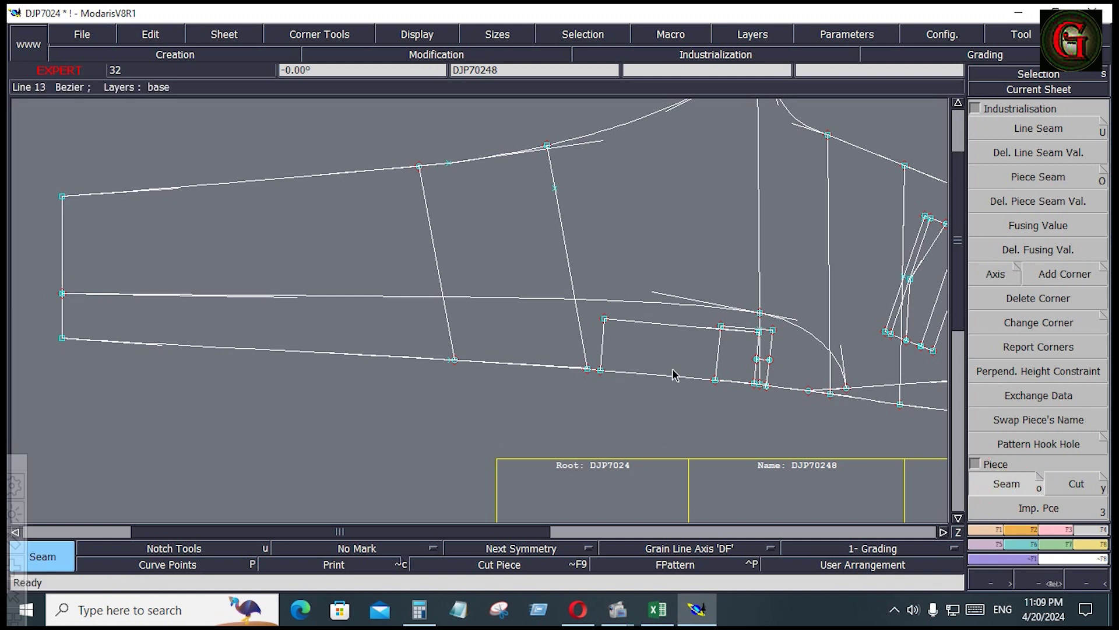
click(531, 327)
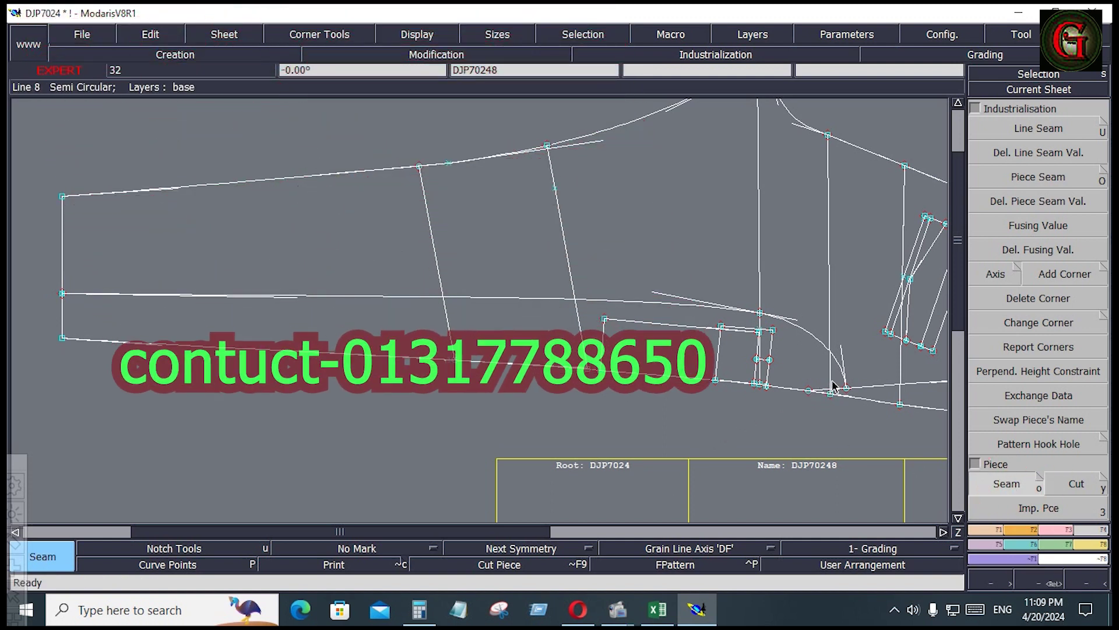
click(803, 360)
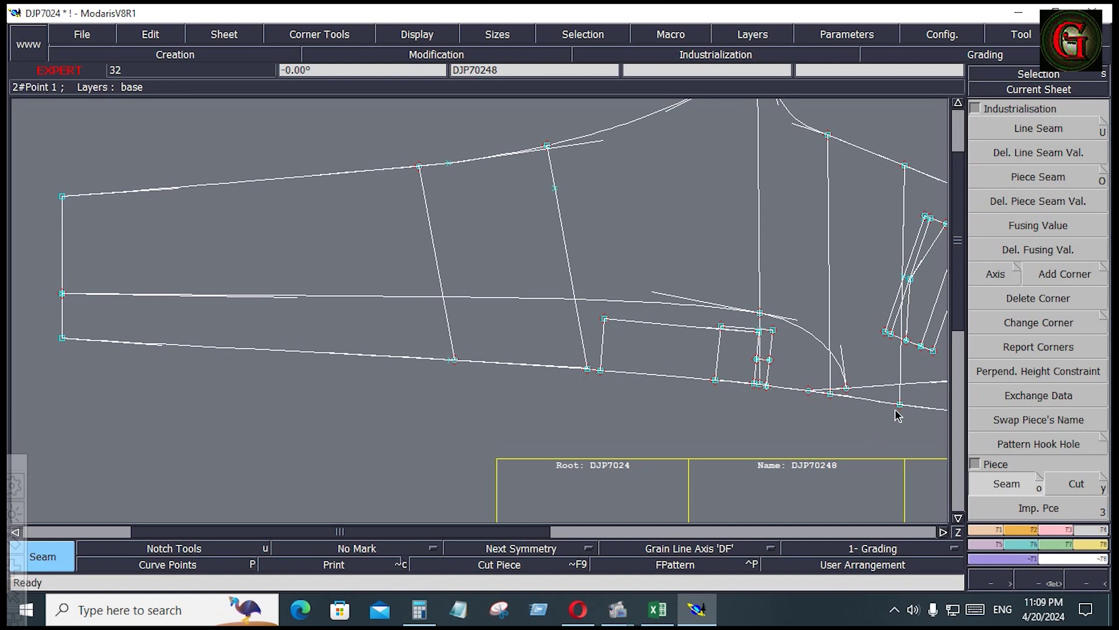
- Extract the tapered wedge along the side seam near the waist as a seam piece and rearrange all sheets
key(Home)
click(624, 346)
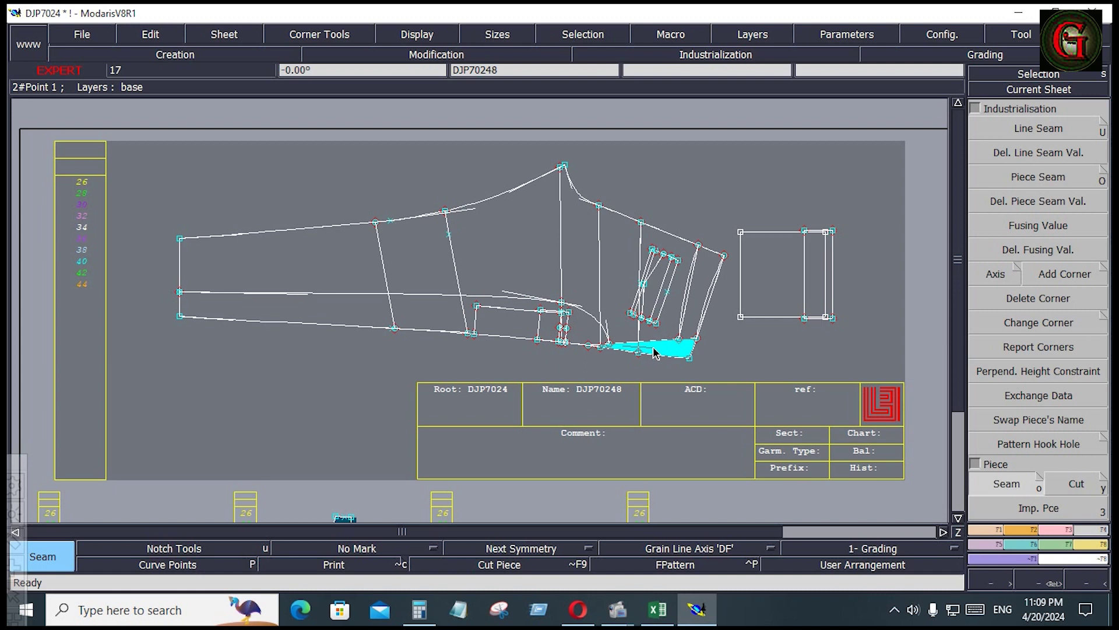
key(Return)
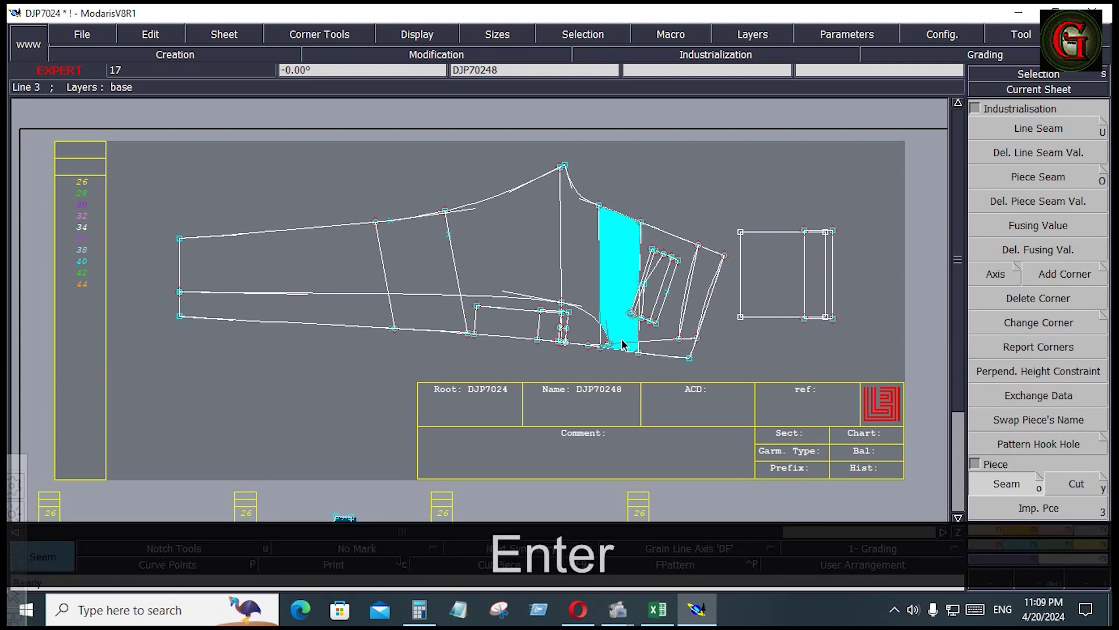
scroll(668, 359, up, 3)
scroll(676, 338, up, 3)
scroll(670, 335, down, 2)
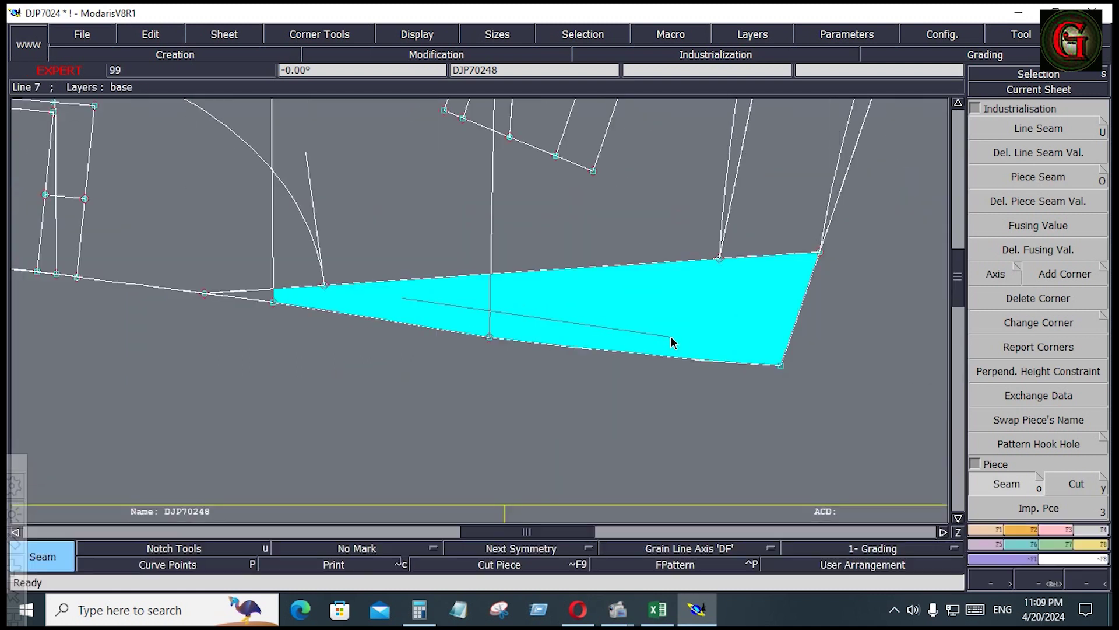
scroll(254, 309, up, 1)
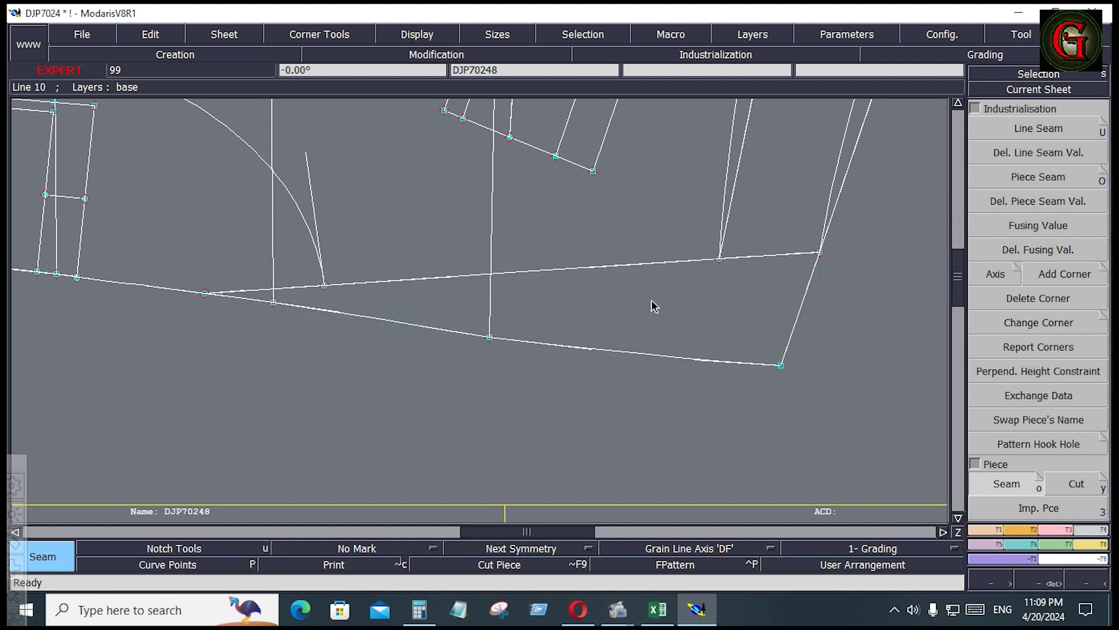
scroll(681, 425, up, 1)
key(j)
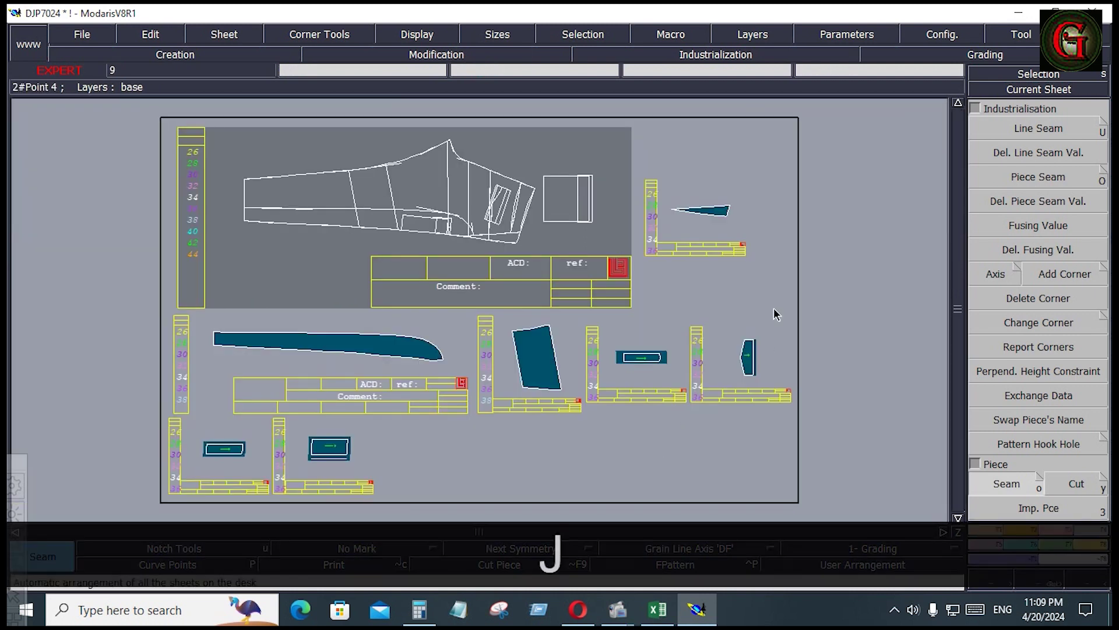
- Add a 0.4 inch line seam allowance to all sides of the extracted wedge piece
click(1040, 128)
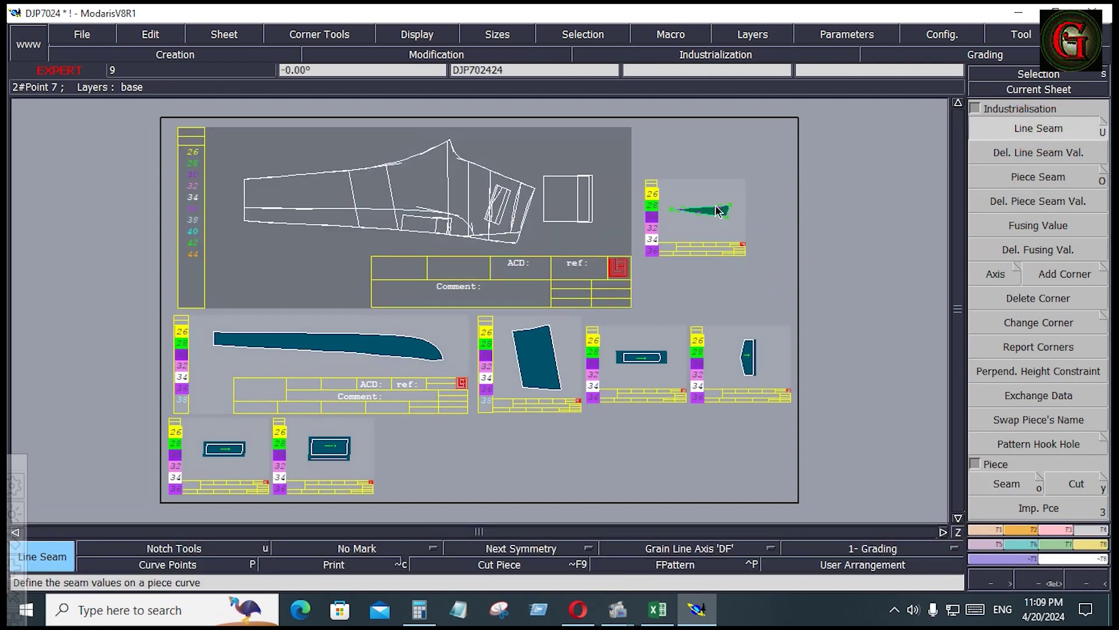
click(713, 203)
key(Down)
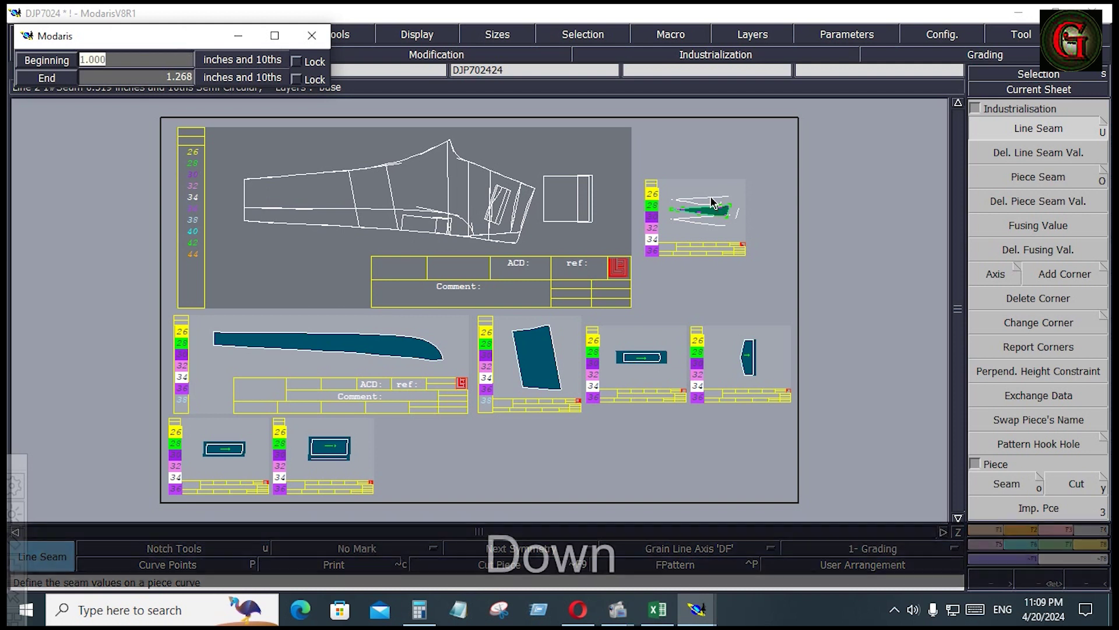
text(.4)
key(Down)
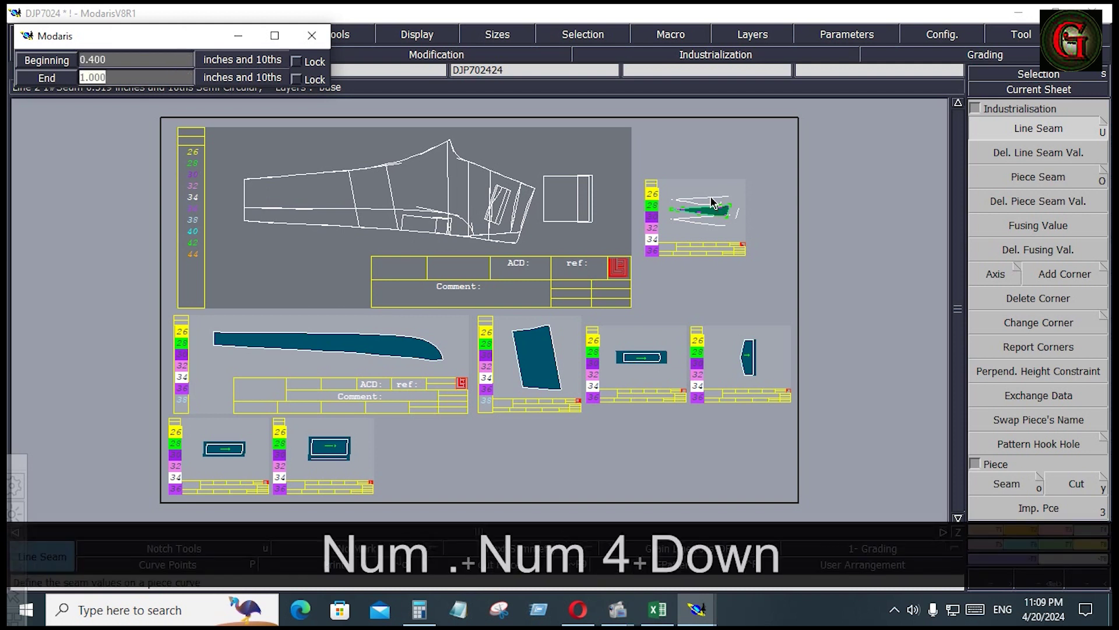
text(.4)
key(Down)
right_click(799, 284)
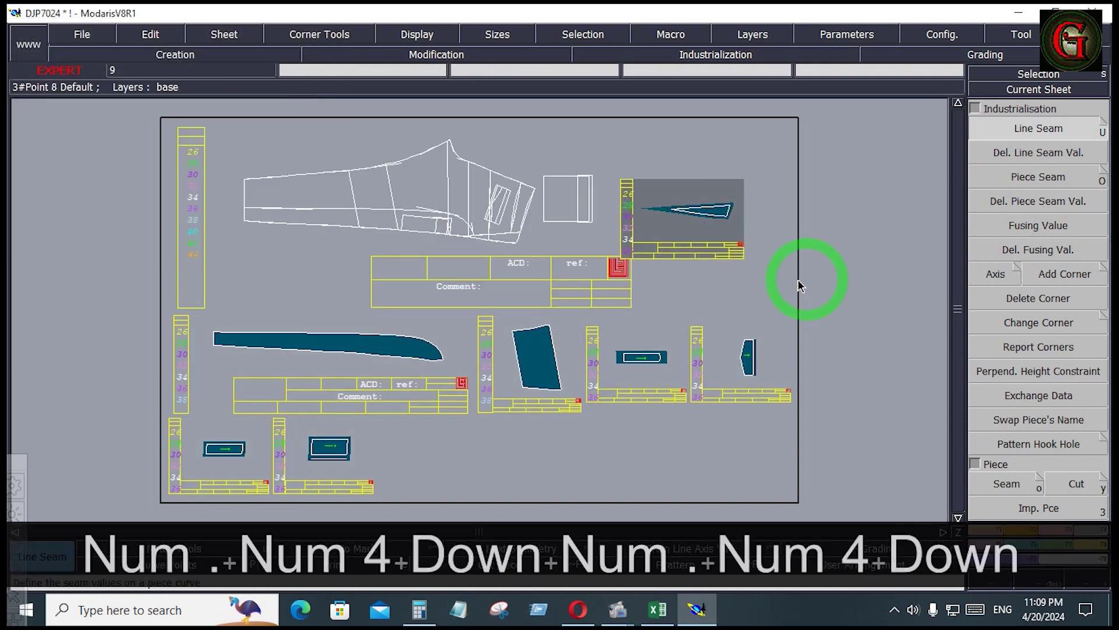
- Change the seam corner at the wedge piece's narrow tip to Next Bevel
key(Home)
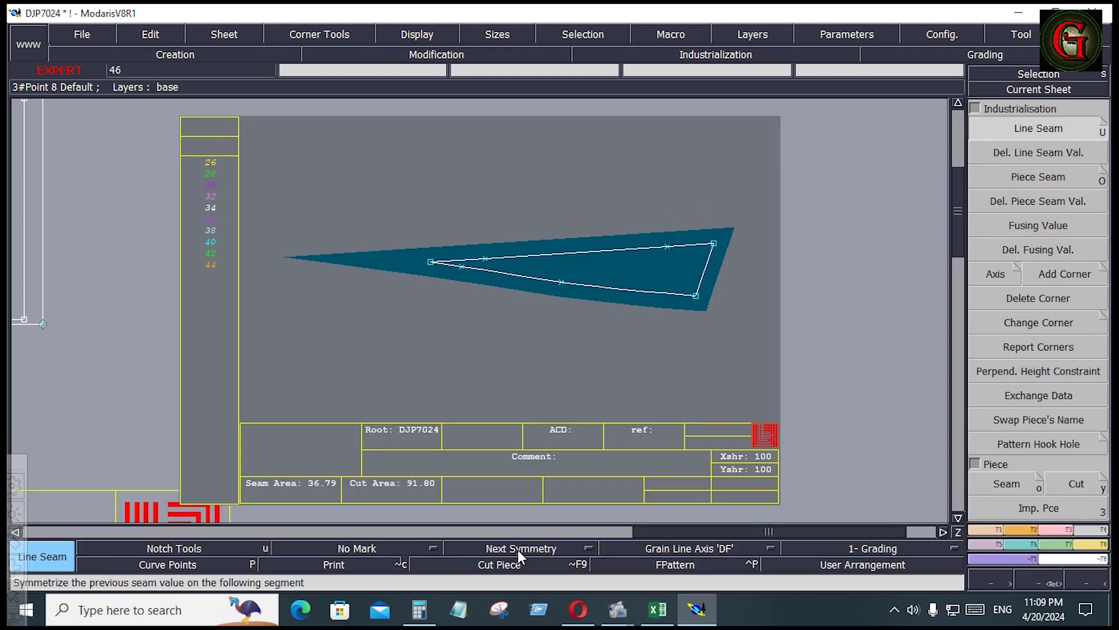
click(518, 551)
click(483, 385)
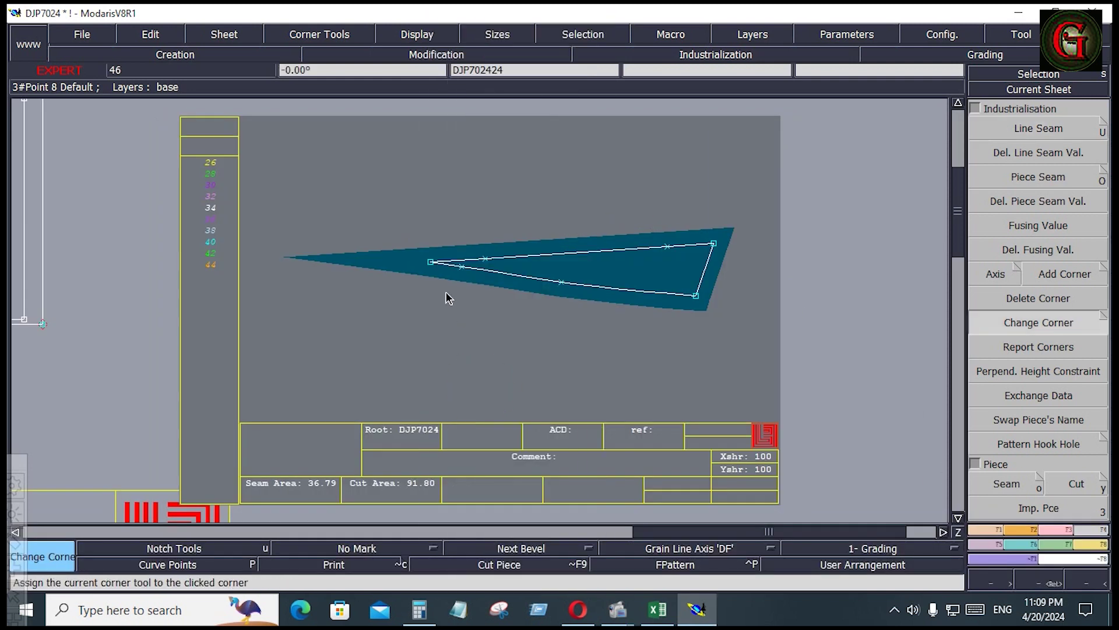
click(427, 264)
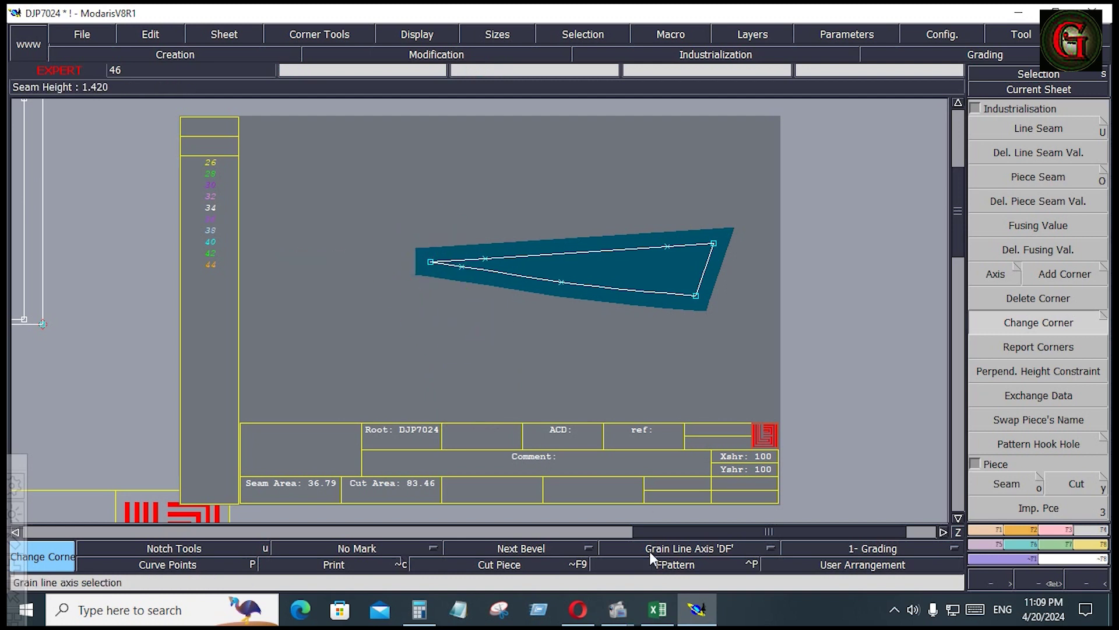
- Draw a horizontal Grain Line Axis 'DF' inside the wedge piece, toward its wide end
click(701, 548)
click(688, 488)
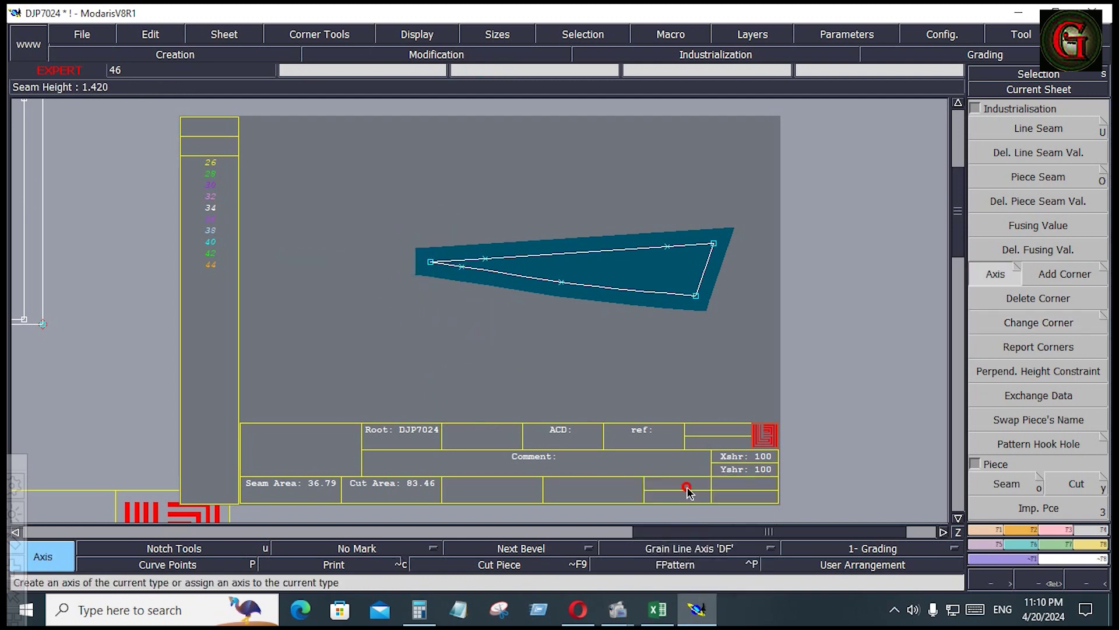
key(ctrl)
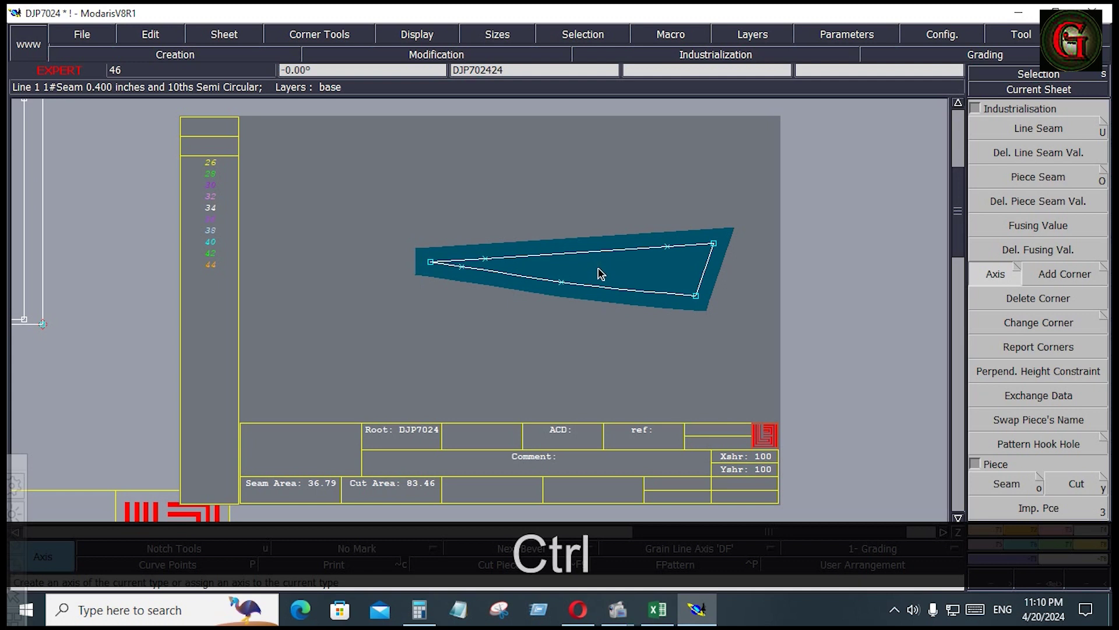
ctrl+click(599, 269)
ctrl+click(653, 284)
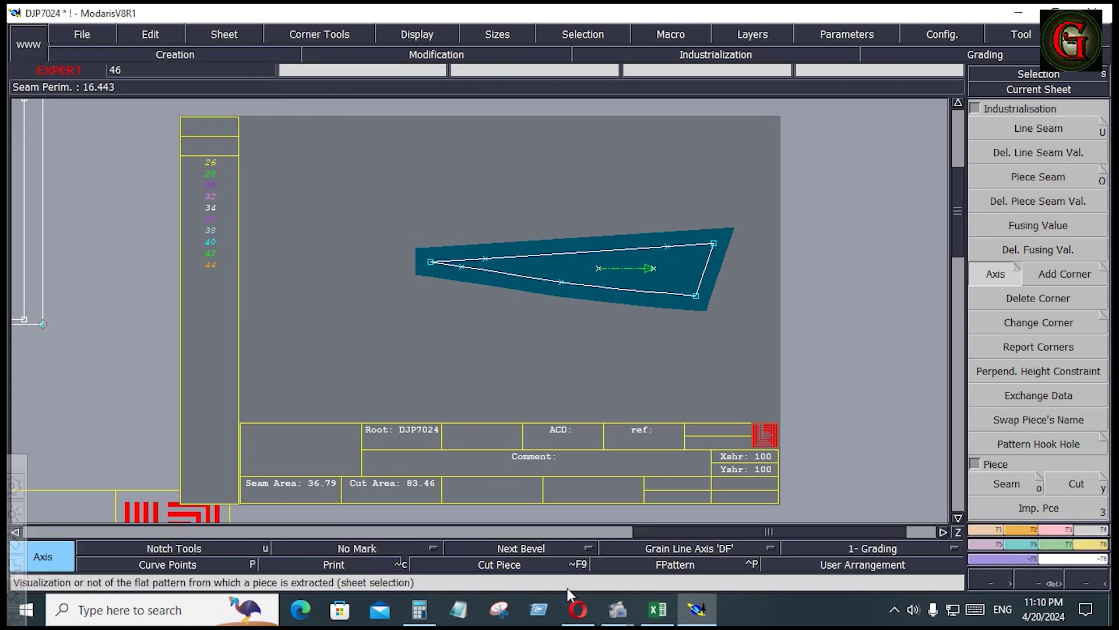
- Change the seam corner at the wedge piece's narrow tip to Next Smooth Perpendicular and rearrange all sheets
click(523, 548)
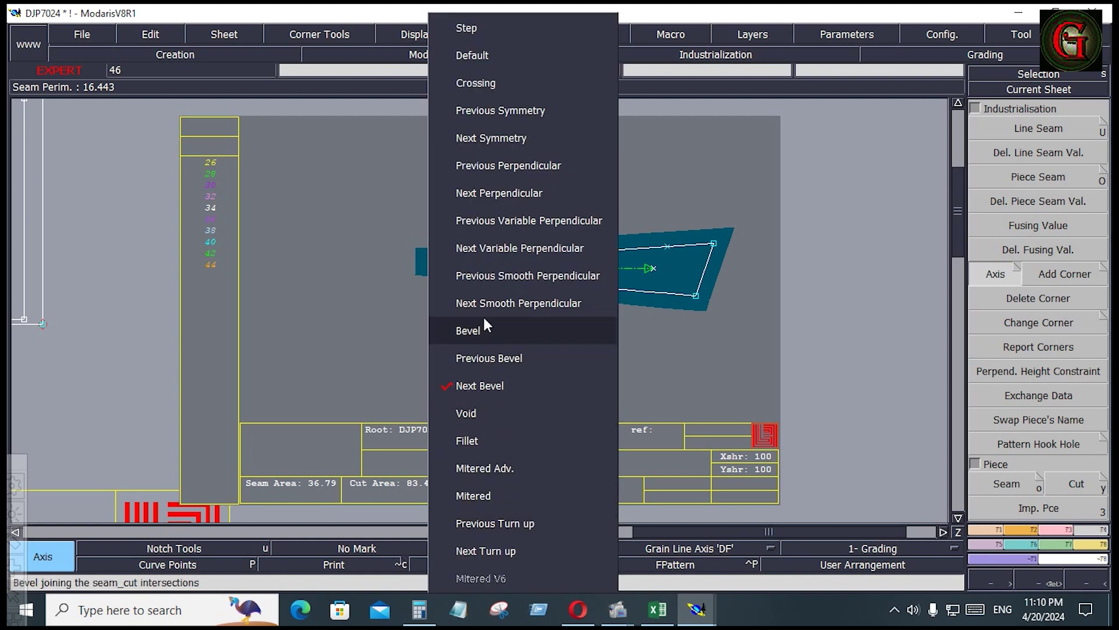
click(497, 304)
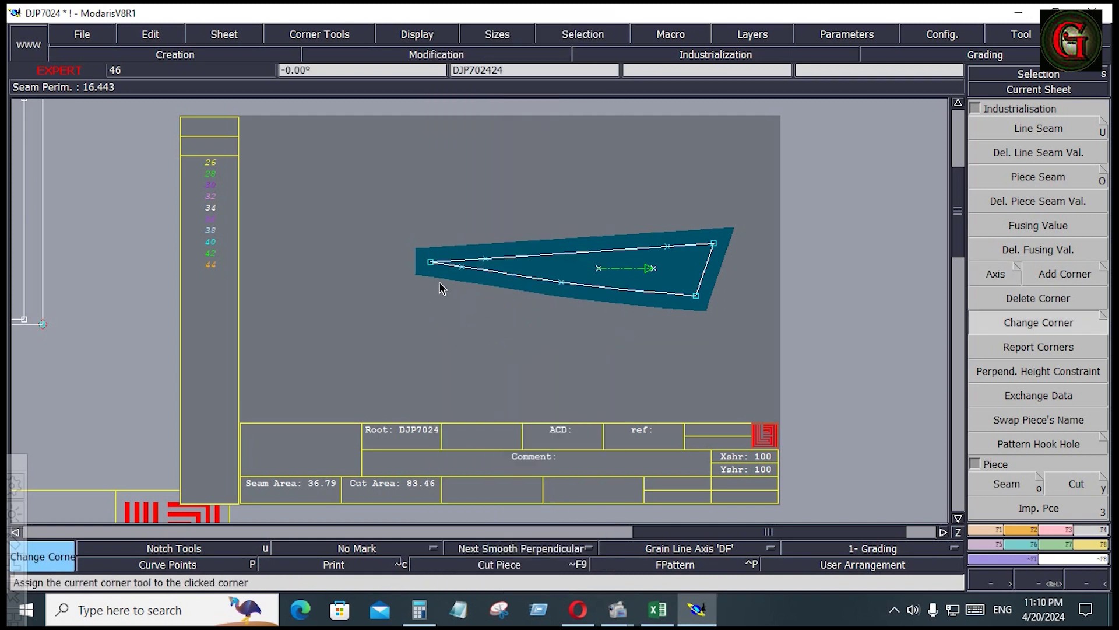
click(431, 262)
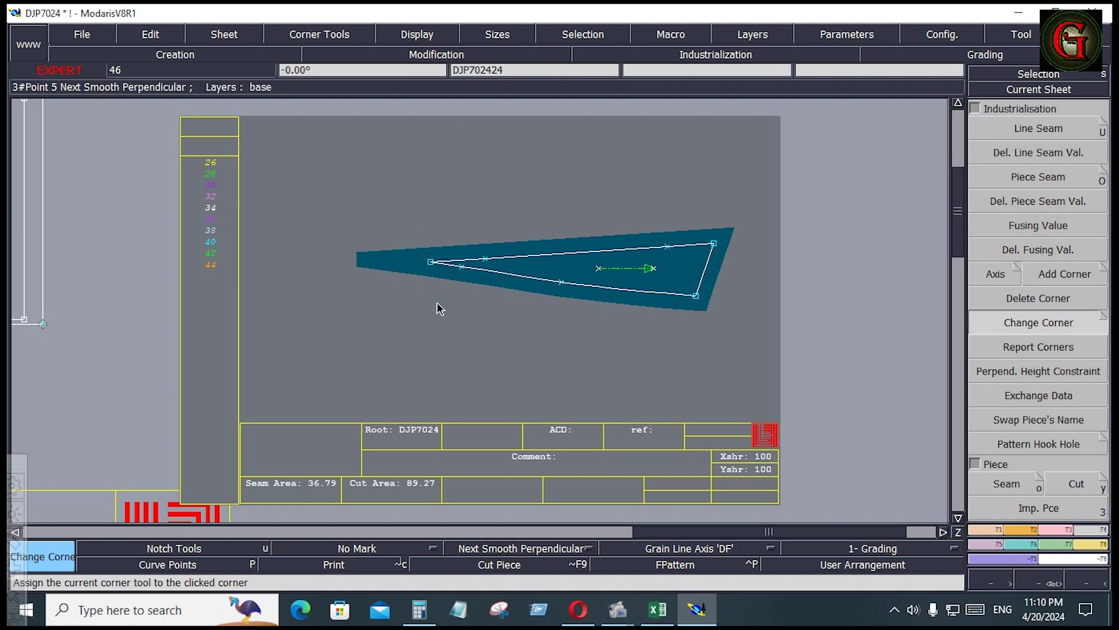
key(j)
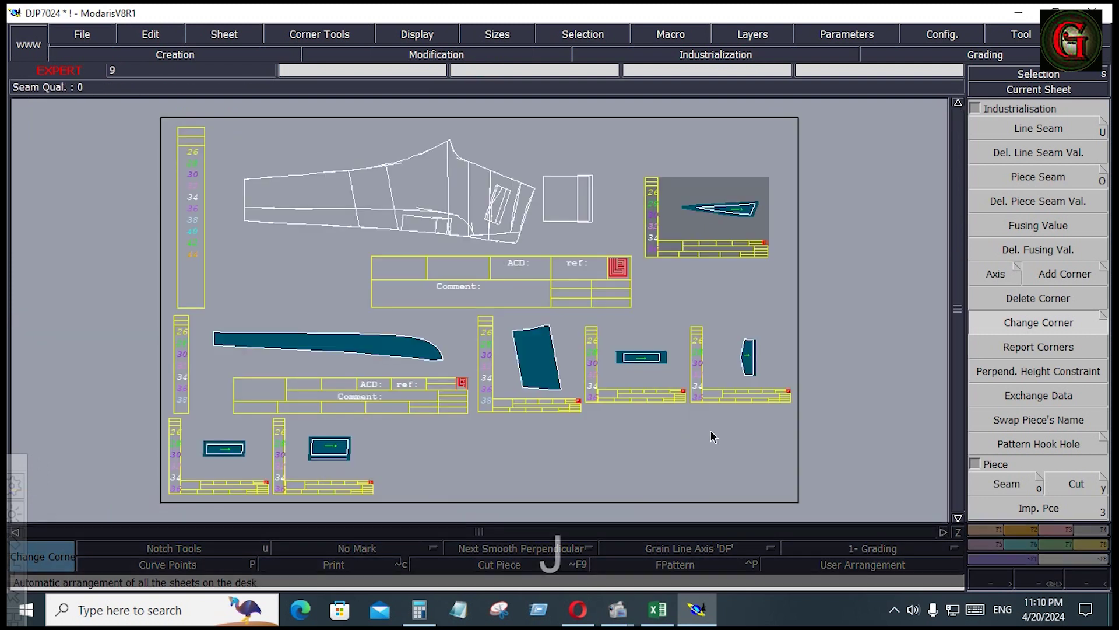
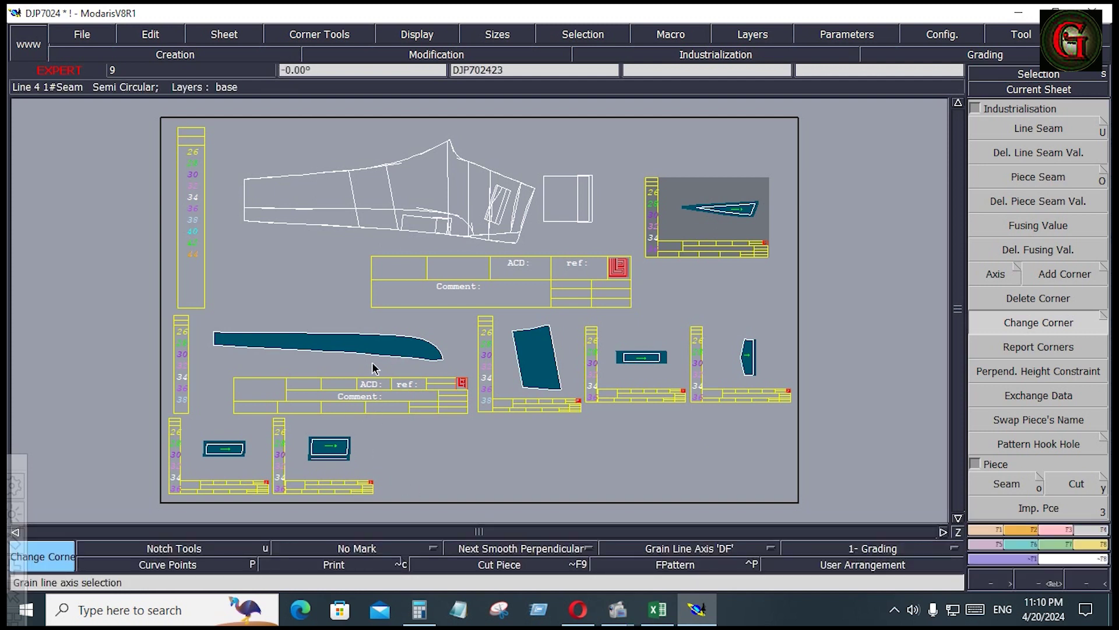
- Add a 0.4 inch line seam allowance to all sides of the long curved side panel
key(Home)
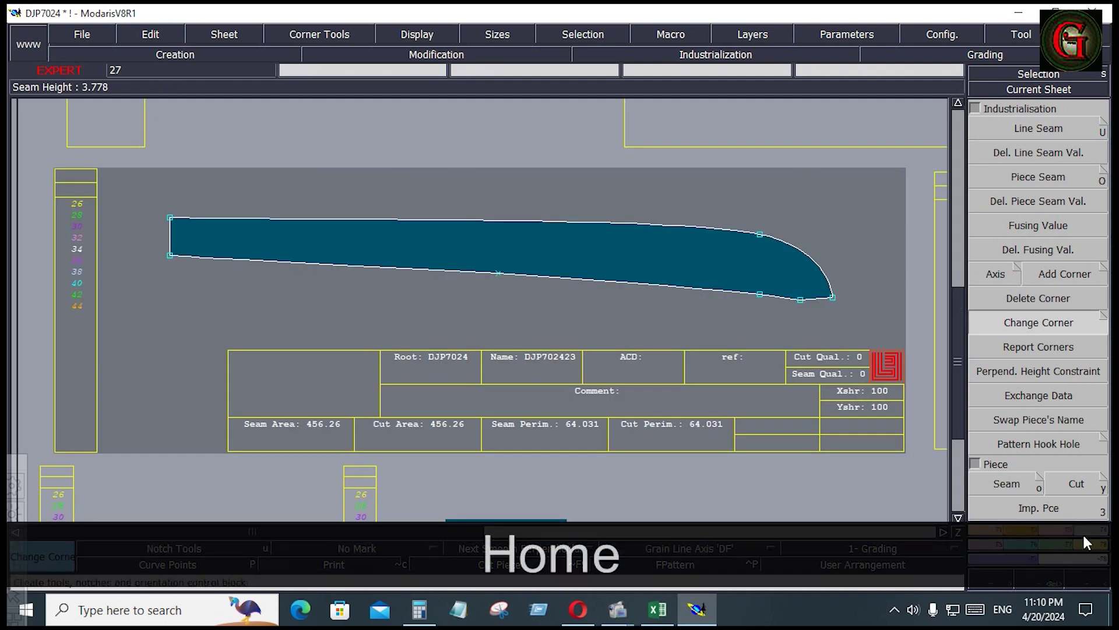
click(1027, 122)
click(237, 228)
key(Down)
key(Down)
key(Down)
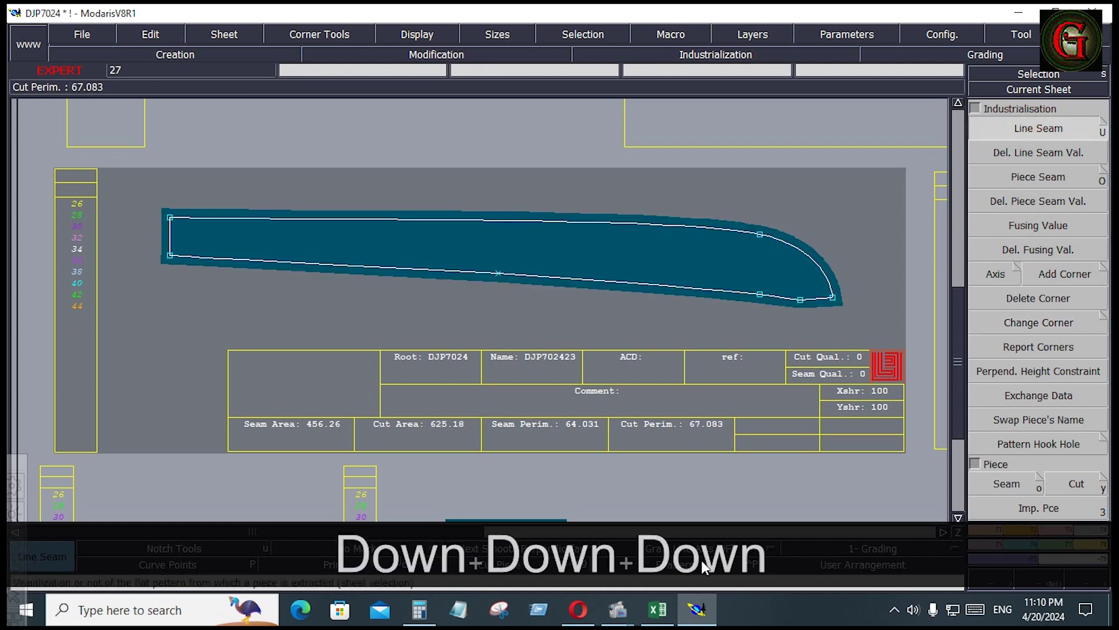
- Draw a horizontal Grain Line Axis 'DF' about 3.9 inches long inside the long curved side panel
click(674, 552)
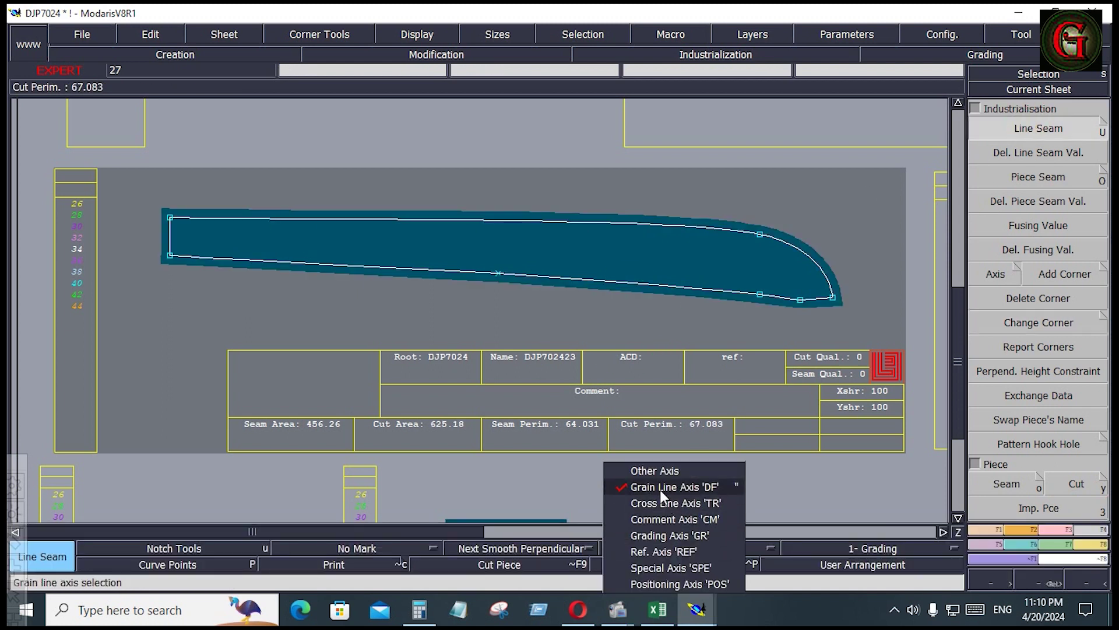
click(660, 490)
click(555, 245)
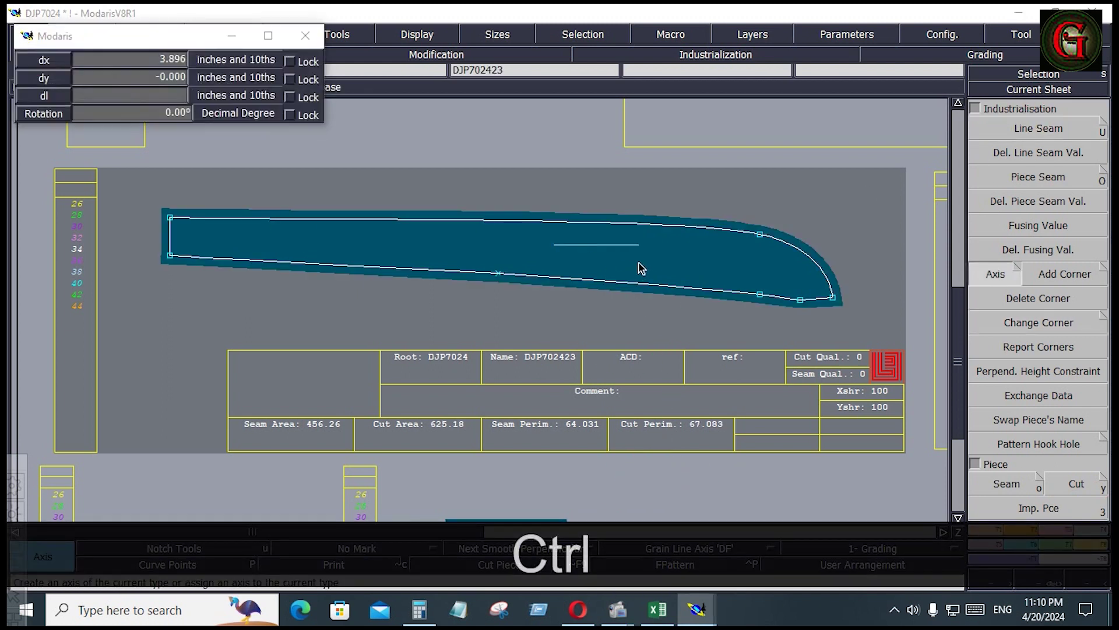
click(638, 257)
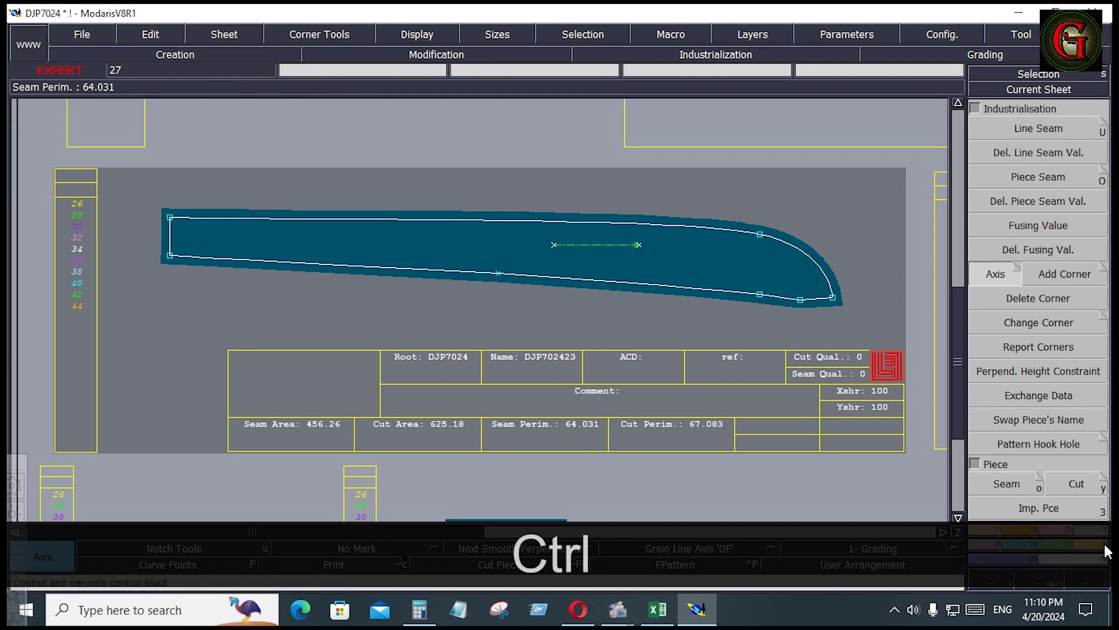
- Set the line seam allowance on the long panel's straight hem edge to 1.25 inches at both beginning and end
click(1015, 127)
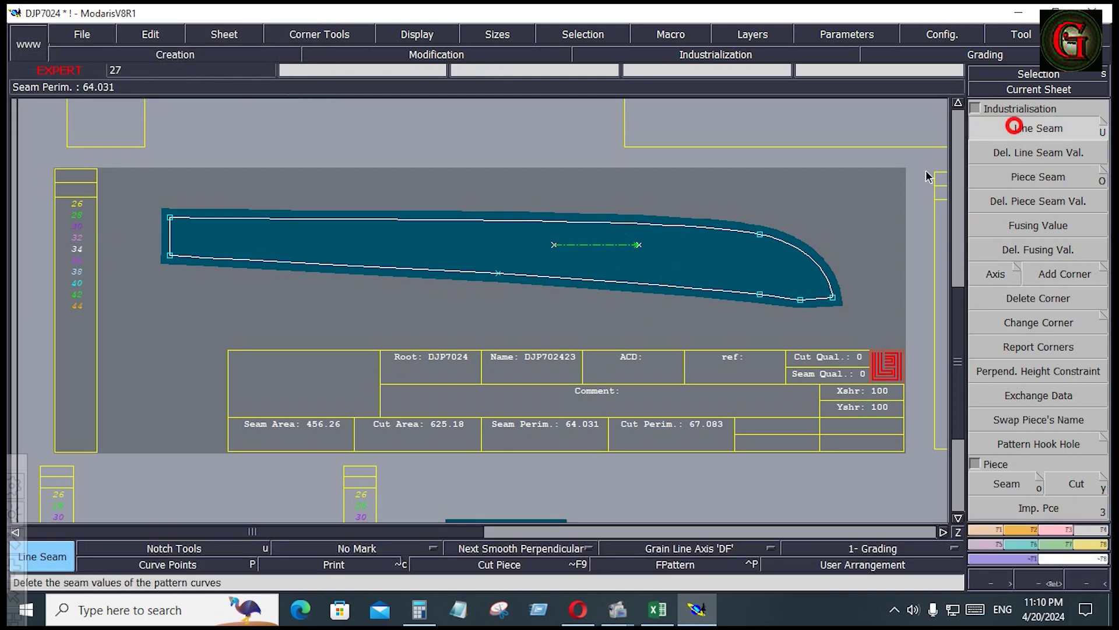
drag(129, 196, 199, 320)
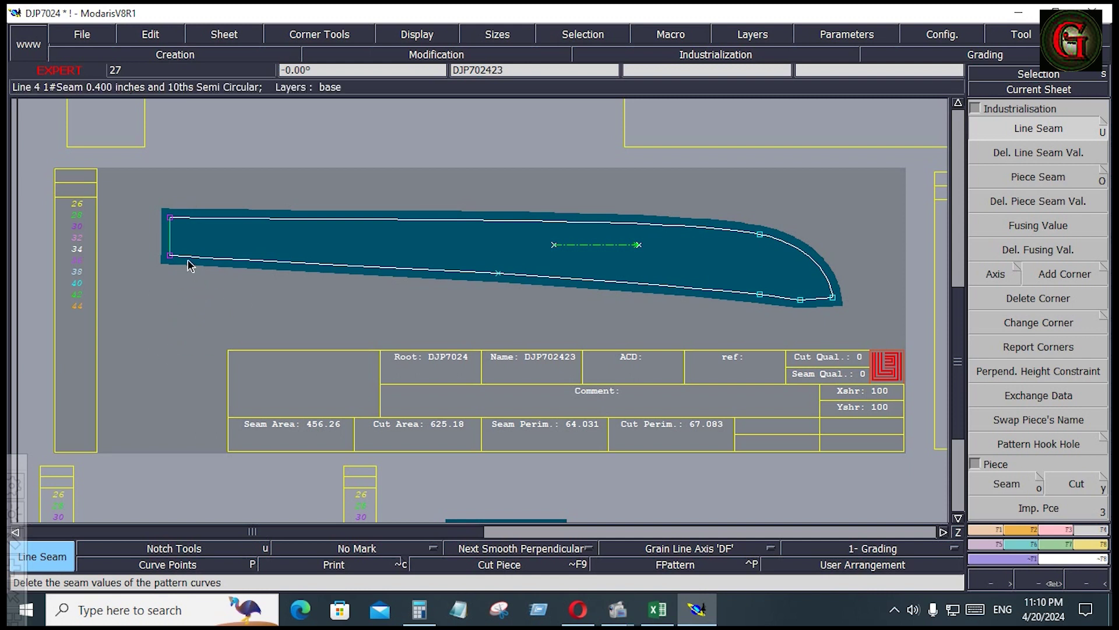
click(171, 247)
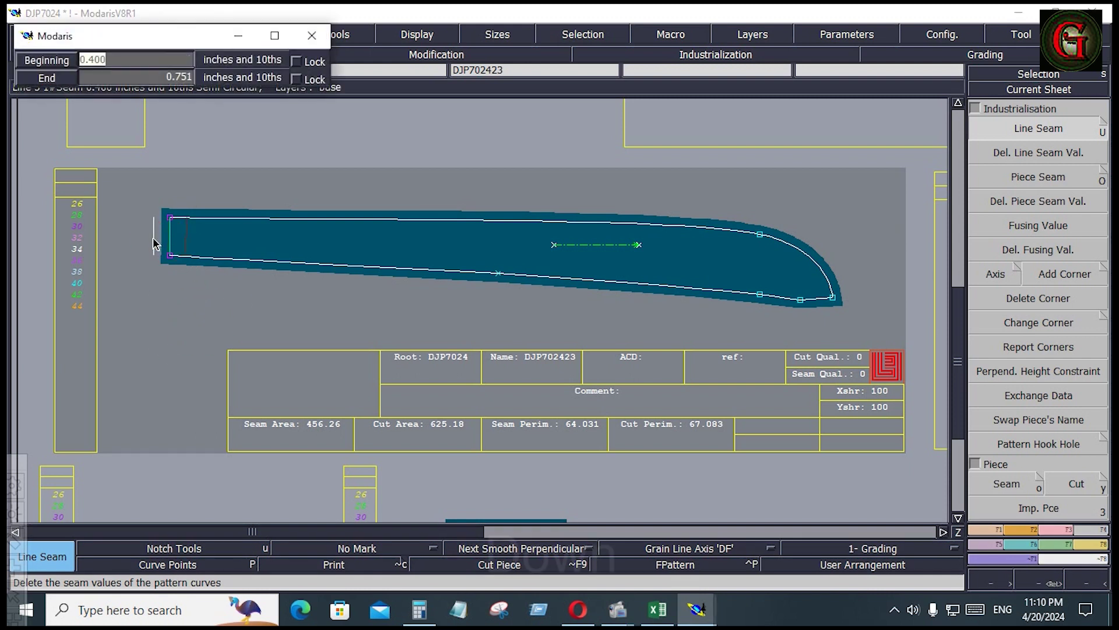
text(1.25)
key(Down)
text(1.)
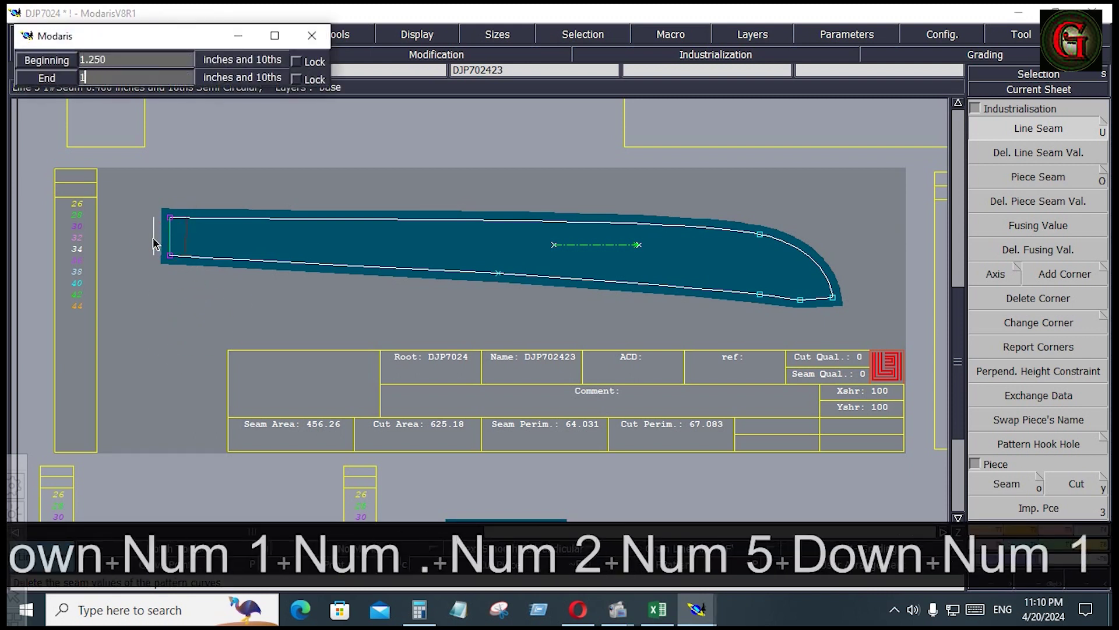
text(25)
key(Return)
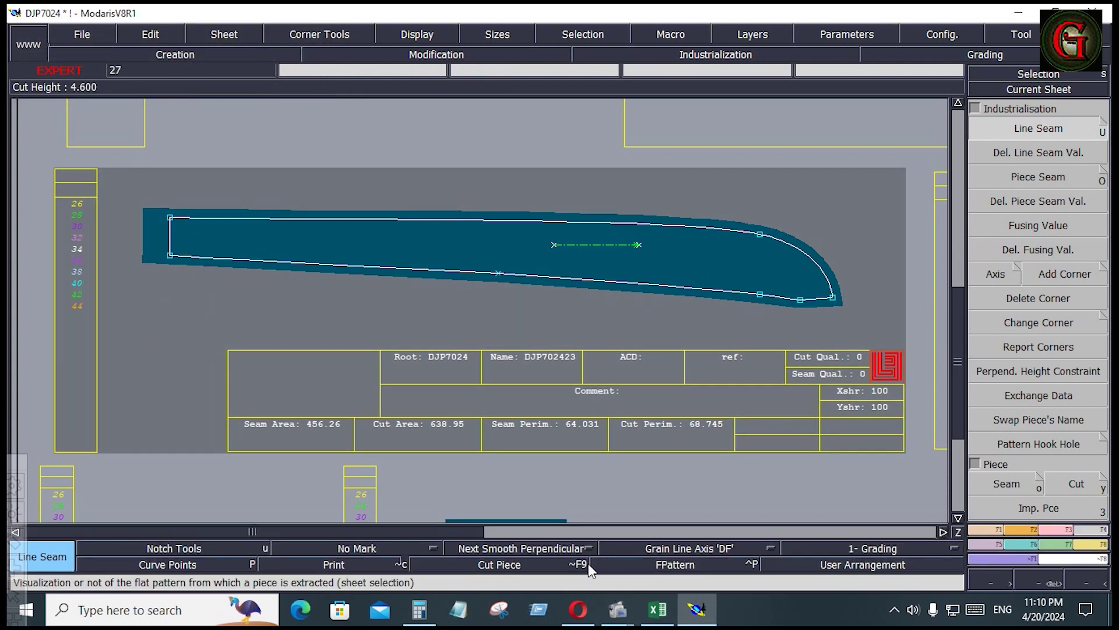
- Change the seam corner at the lower end of the long panel's hem edge to Previous Symmetry
click(553, 544)
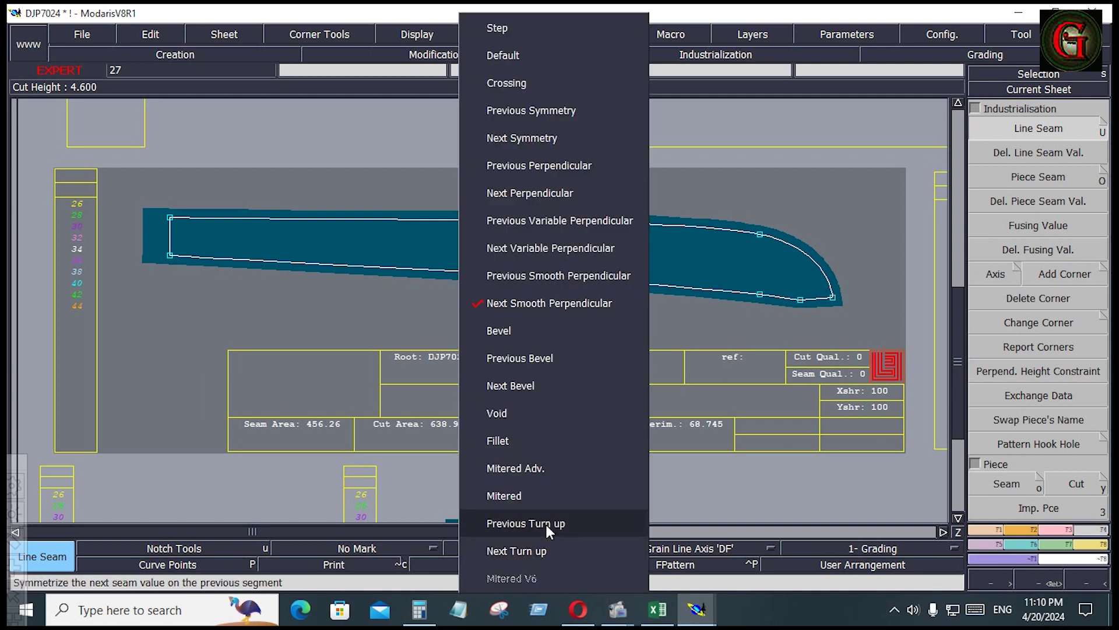
click(505, 111)
click(171, 258)
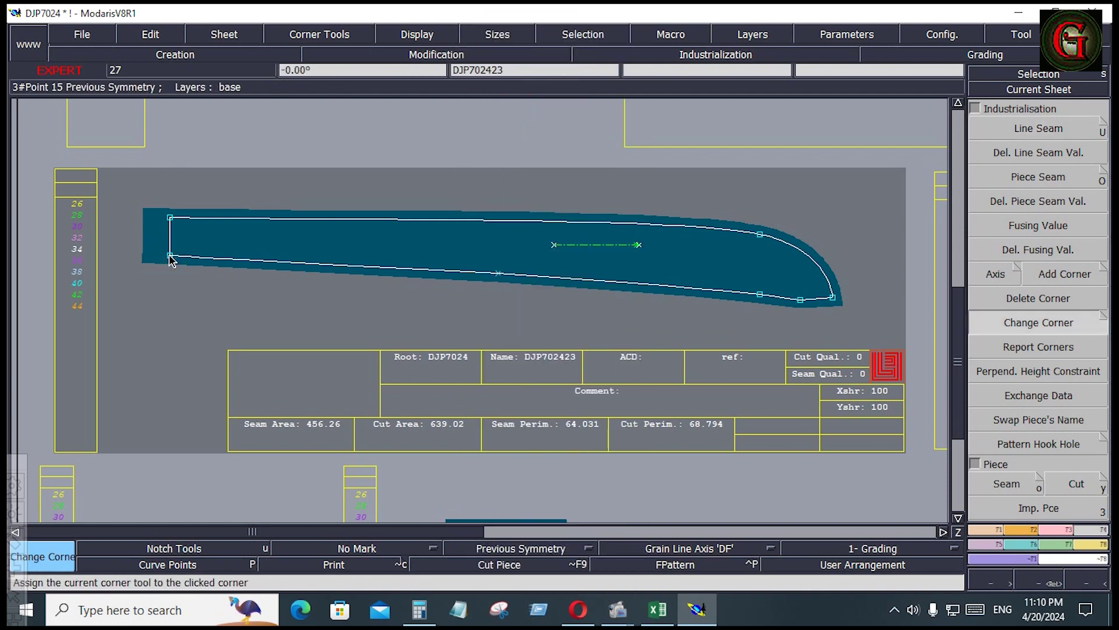
click(659, 551)
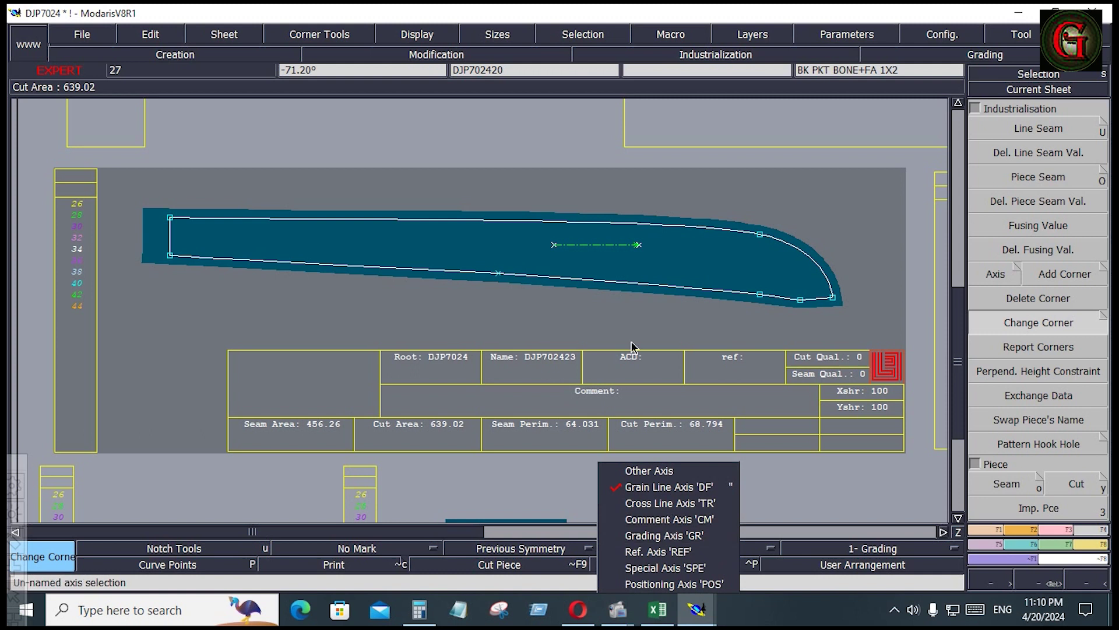
click(658, 488)
- Change both seam corners of the long panel's hem edge to Next Symmetry and rearrange all sheets
click(521, 548)
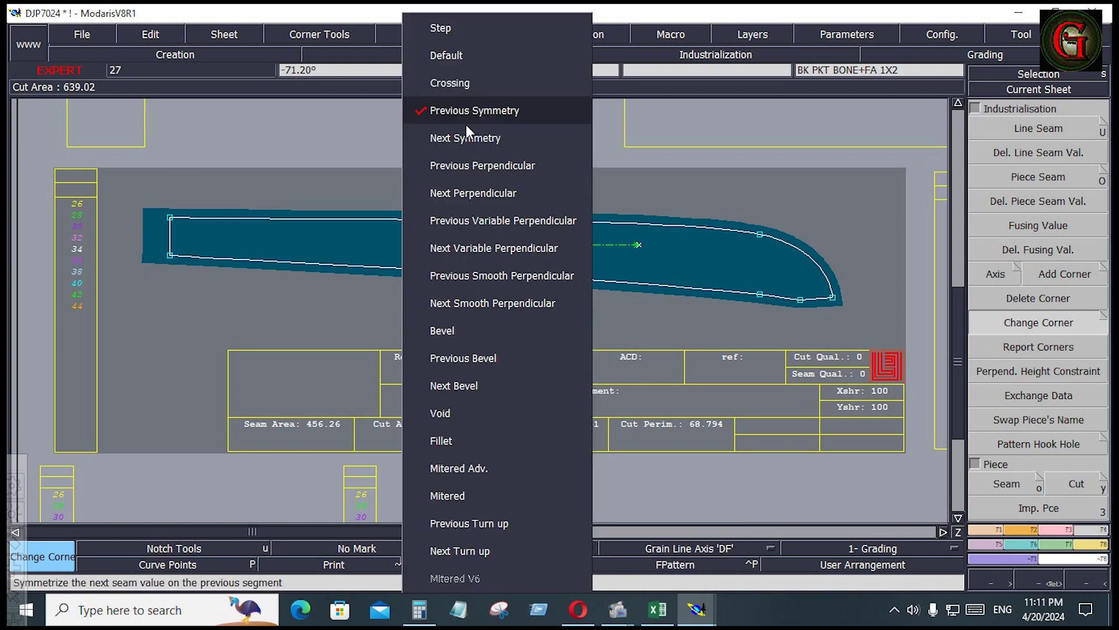
click(463, 132)
click(170, 219)
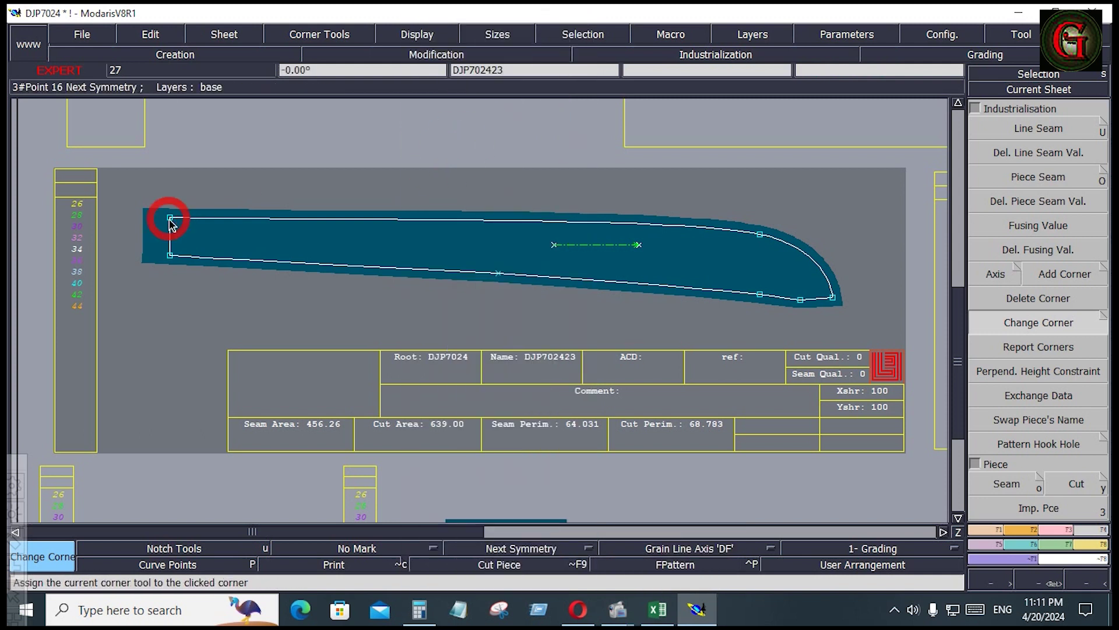
click(170, 255)
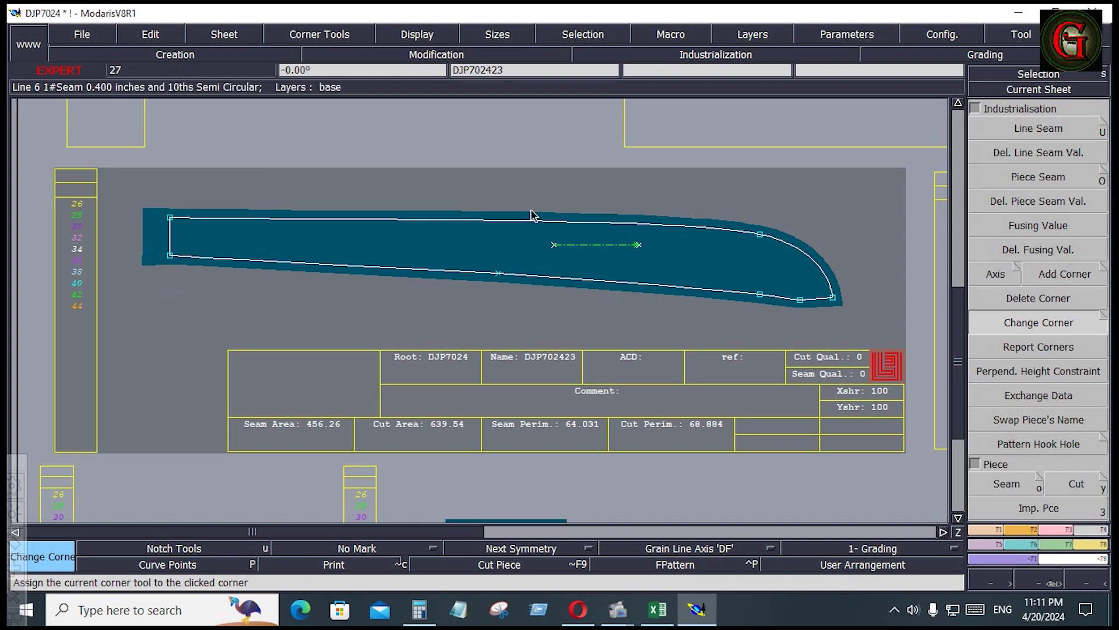
key(j)
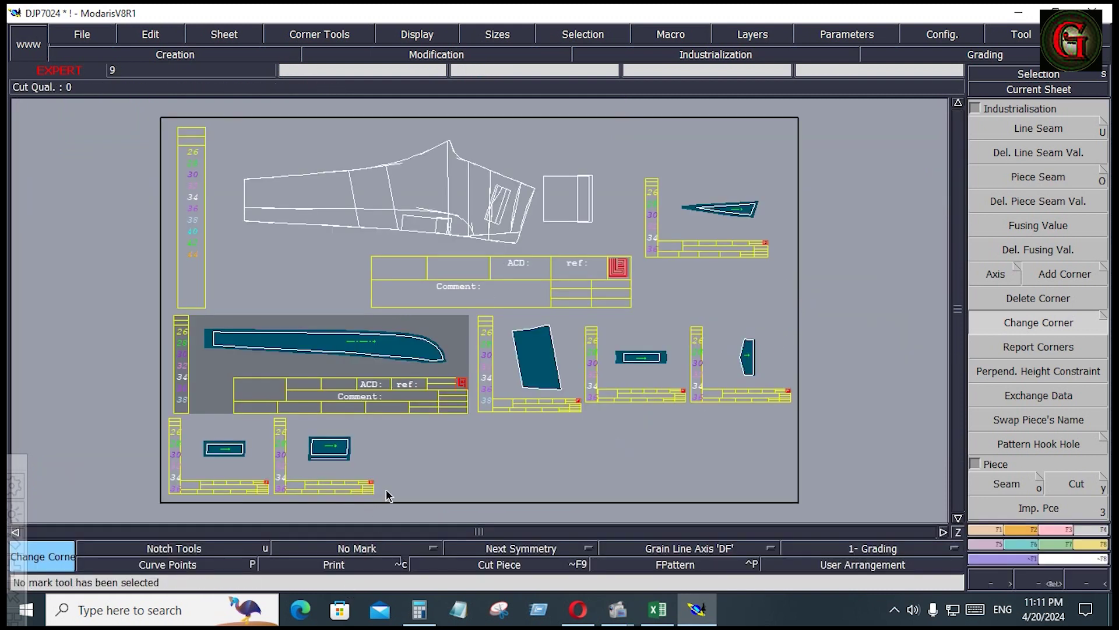
- Try to extract the long curved side panel from the leg drawing with the side pocket lines included as a seam piece
click(457, 240)
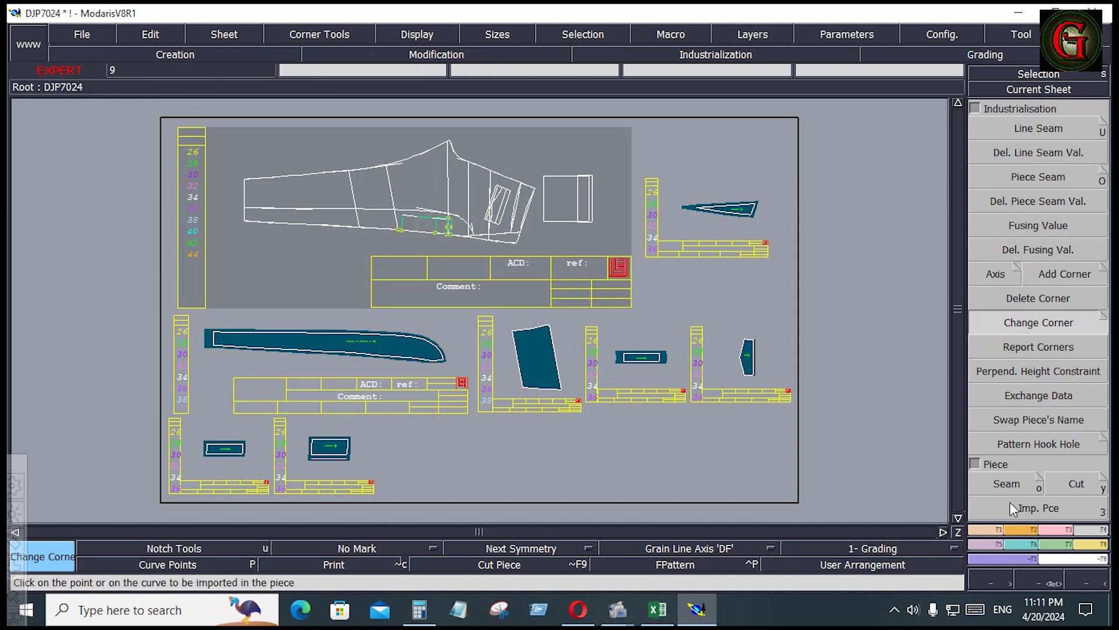
click(1004, 484)
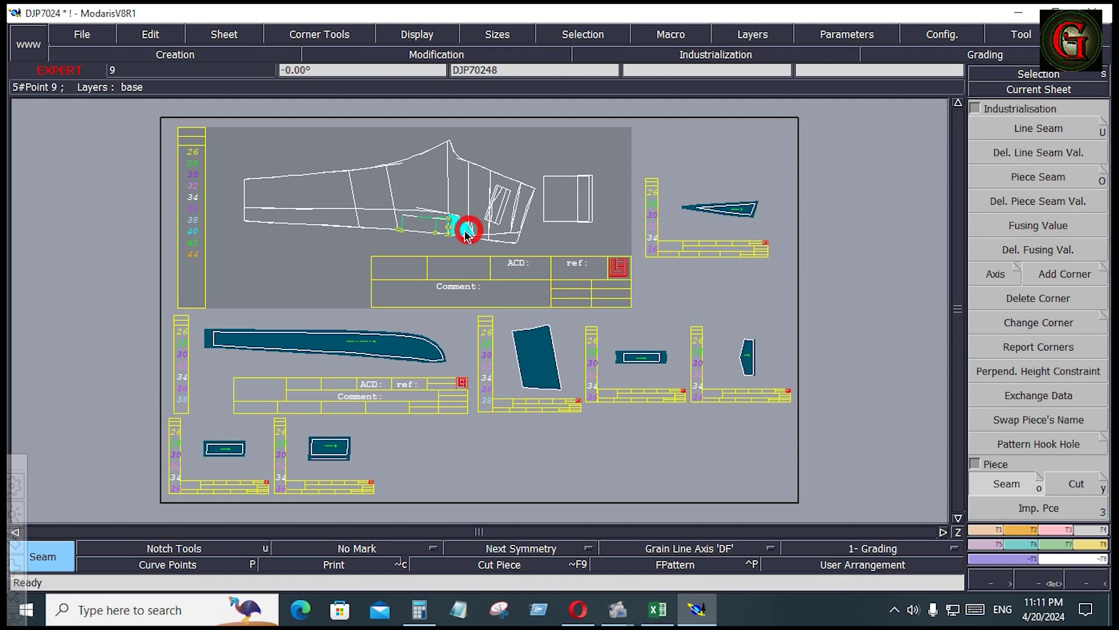
click(313, 215)
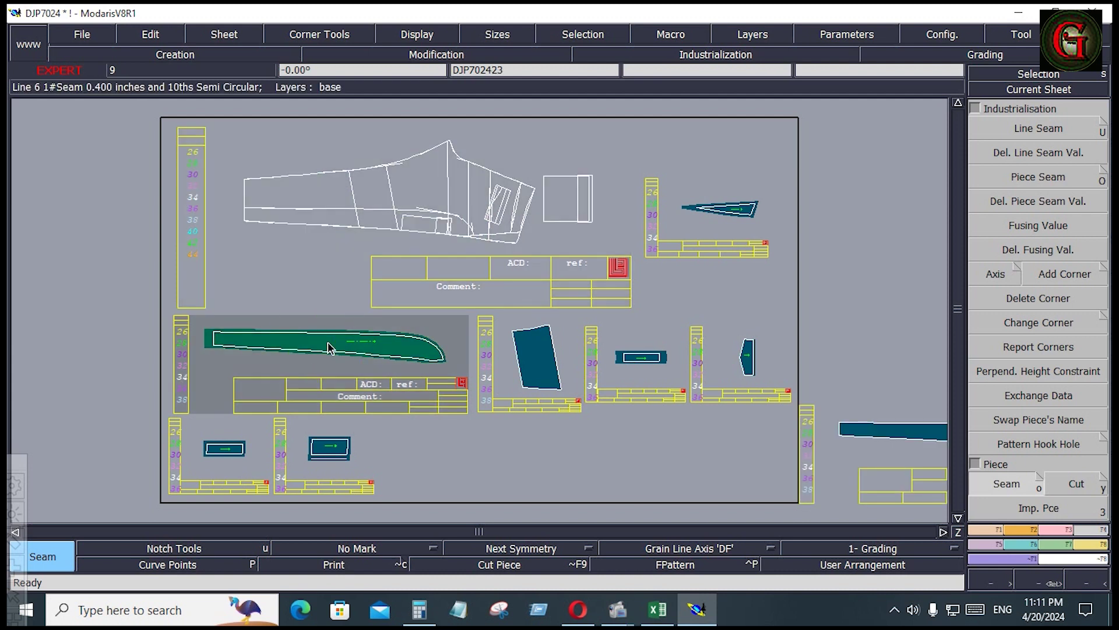
- Delete the old and newly extracted long curved panel sheets with their flat pattern copy, and rearrange the remaining sheets
key(shift+z)
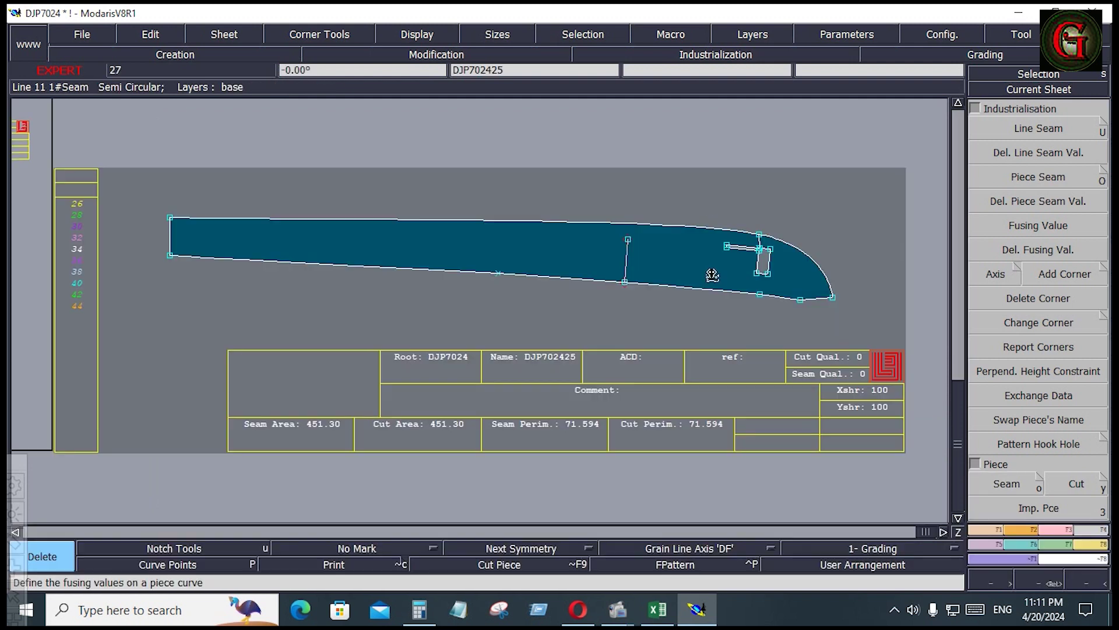
click(665, 263)
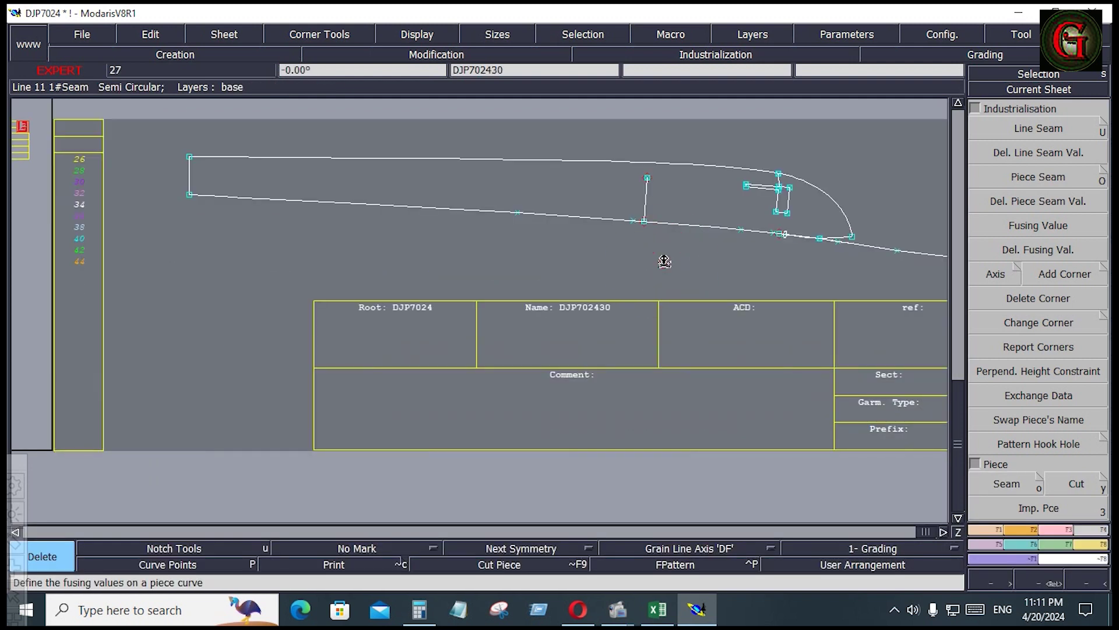
click(676, 204)
key(j)
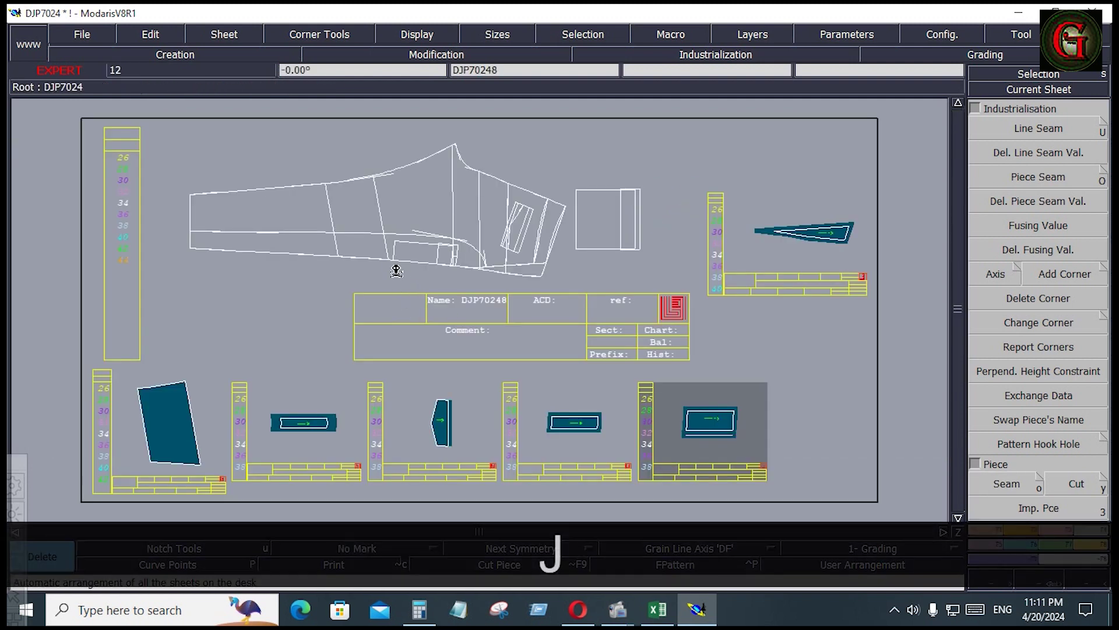
- Extract the long curved side panel from the leg drawing as a seam piece, including the side pocket lines, and rearrange all sheets
key(Return)
drag(175, 219, 498, 280)
click(975, 396)
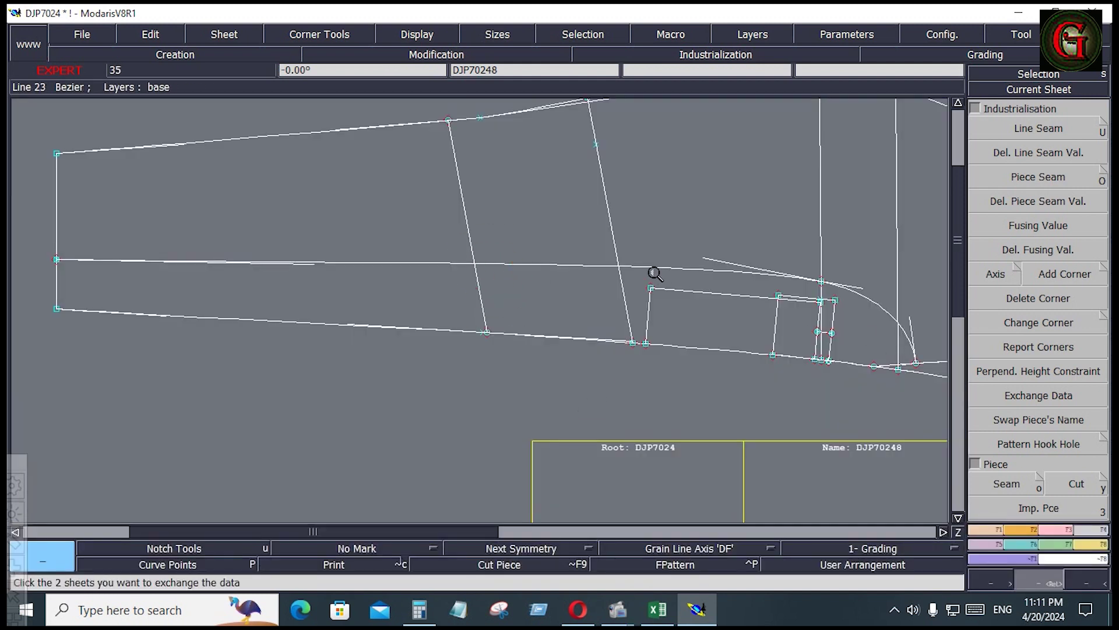
drag(636, 272, 849, 375)
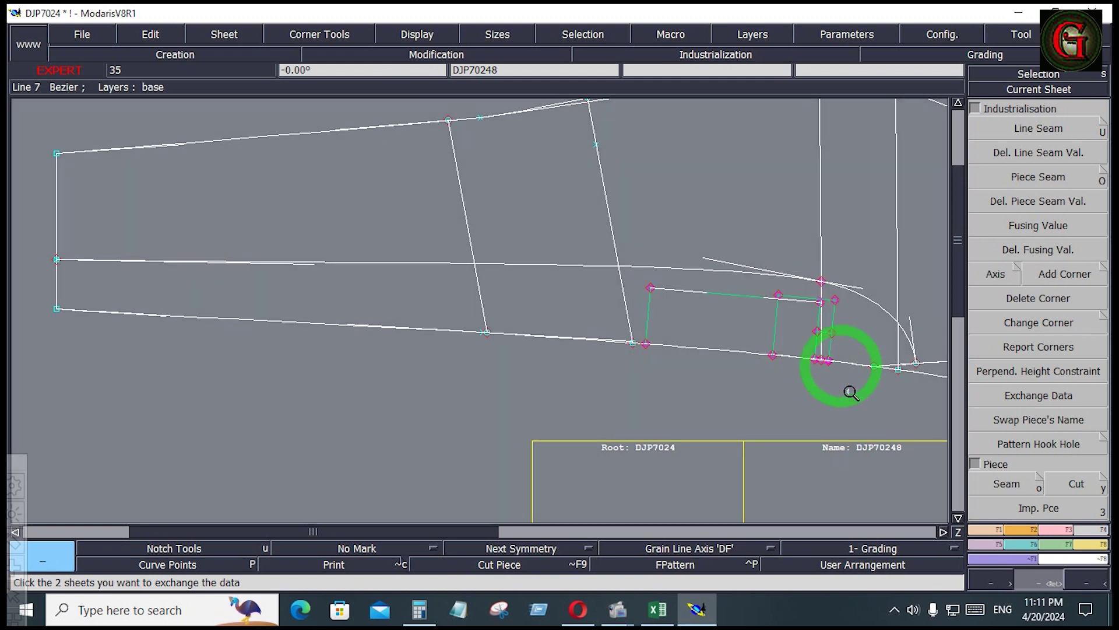
click(1008, 487)
click(825, 354)
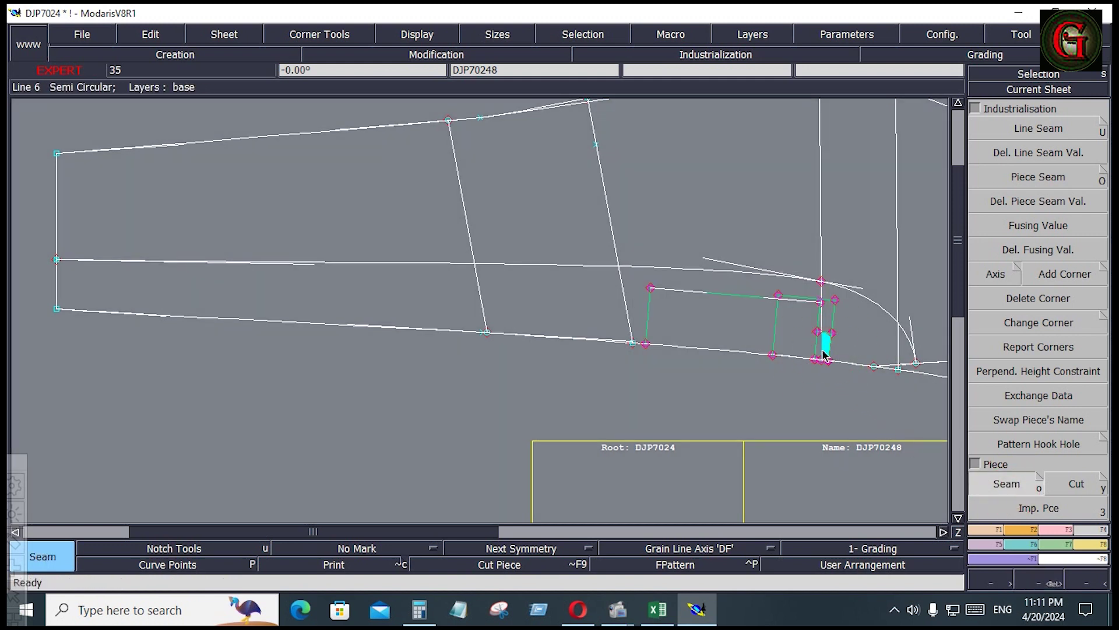
click(830, 325)
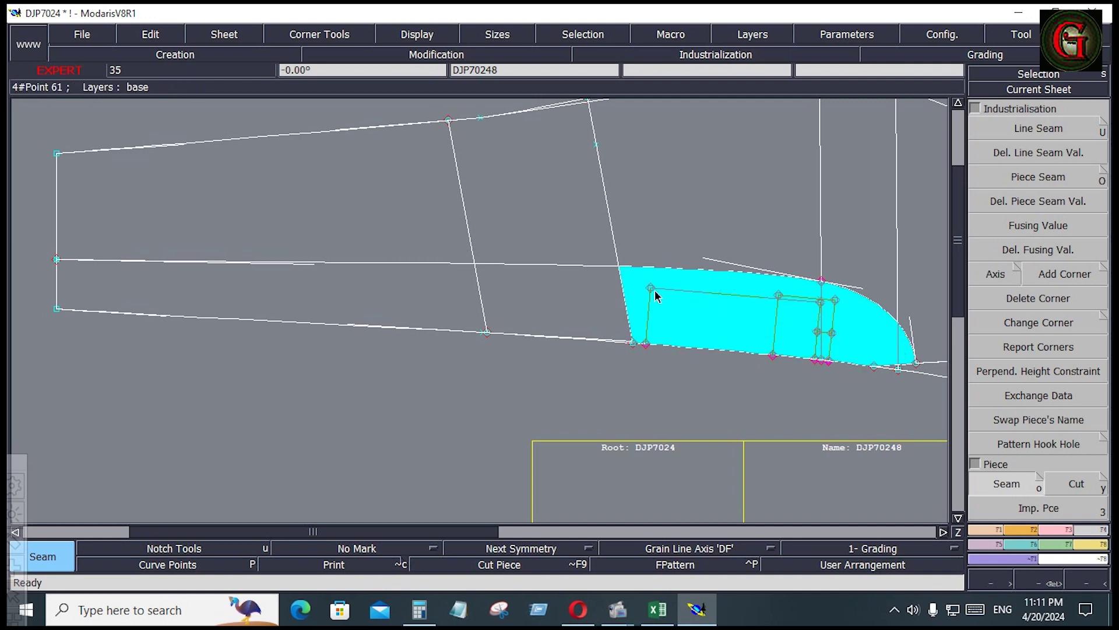
right_click(426, 291)
key(j)
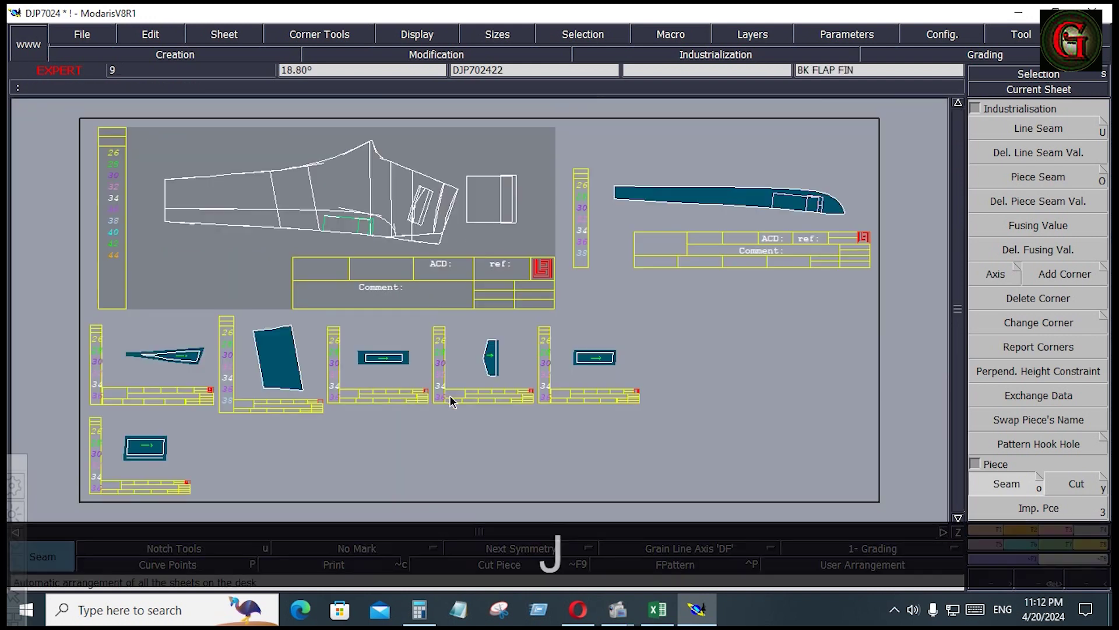
- Add a 0.4 inch seam allowance at beginning and end to all edges of the long curved side panel
click(781, 232)
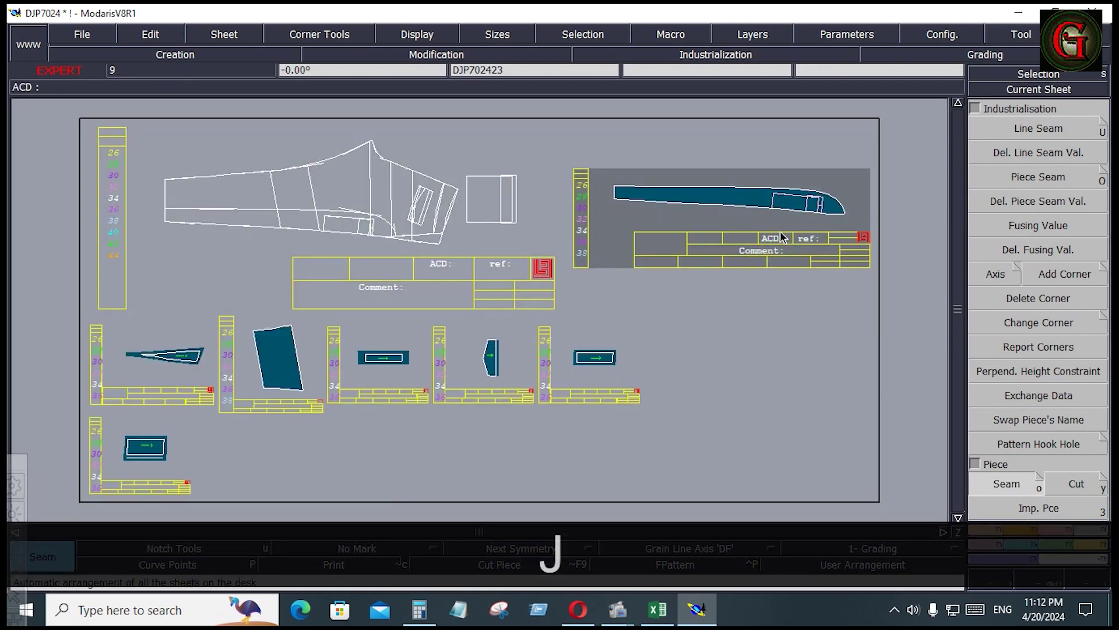
key(Home)
click(1049, 124)
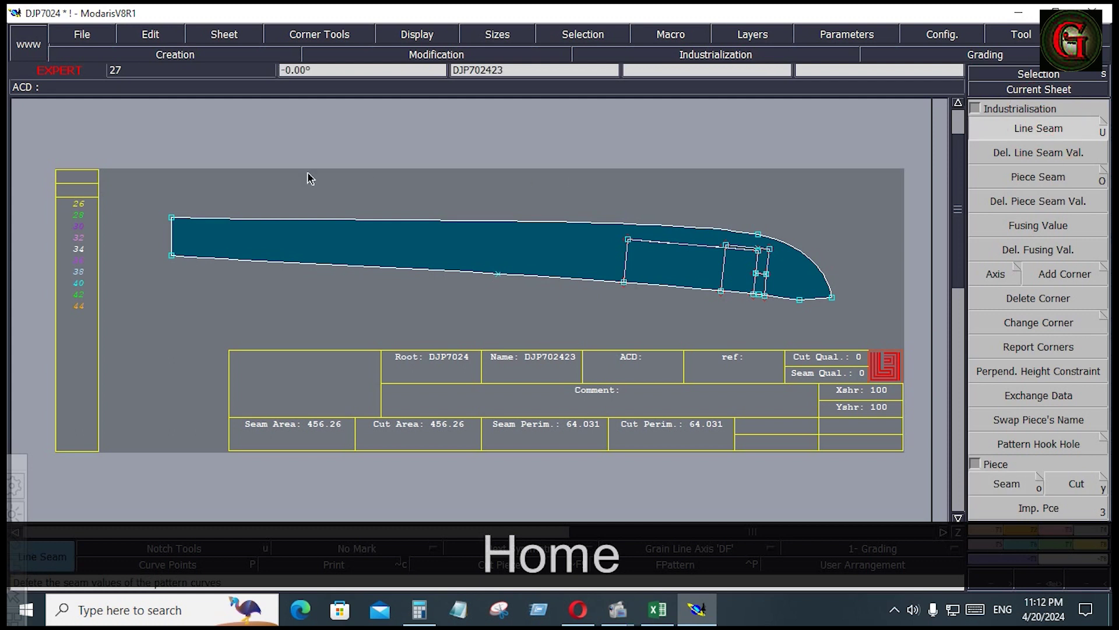
drag(121, 163, 892, 334)
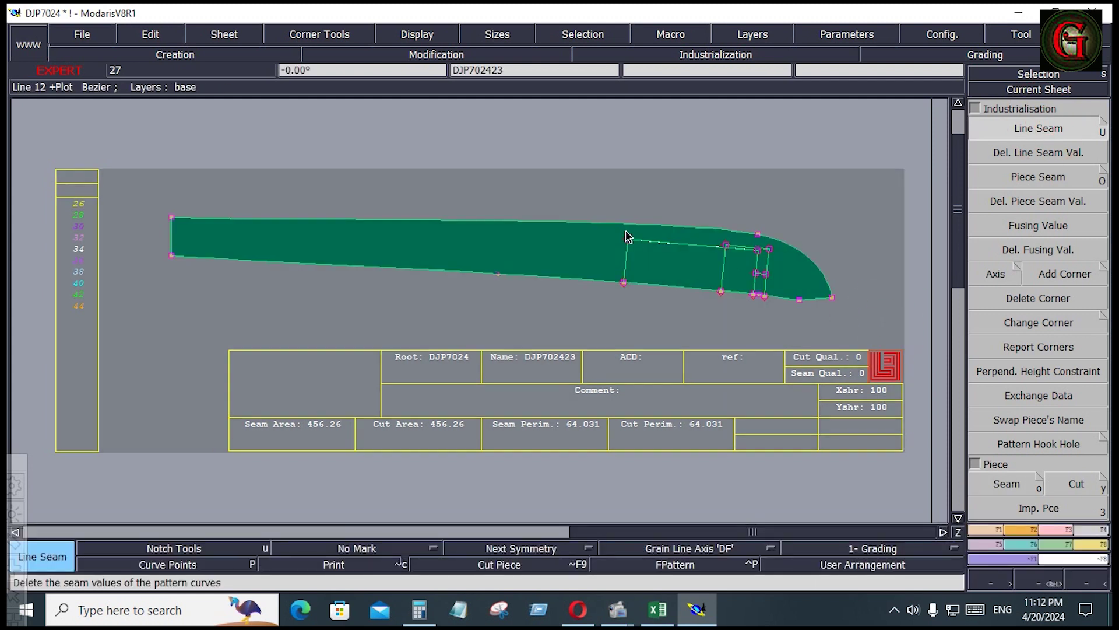
click(608, 224)
key(Down)
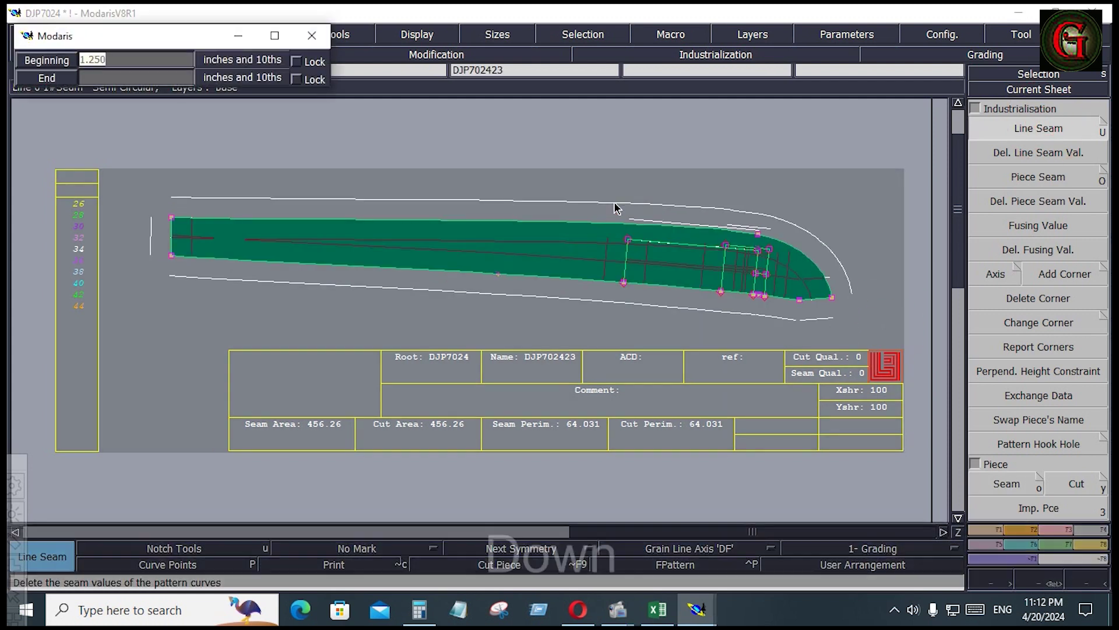
text(.4)
key(Down)
text(.4)
key(Down)
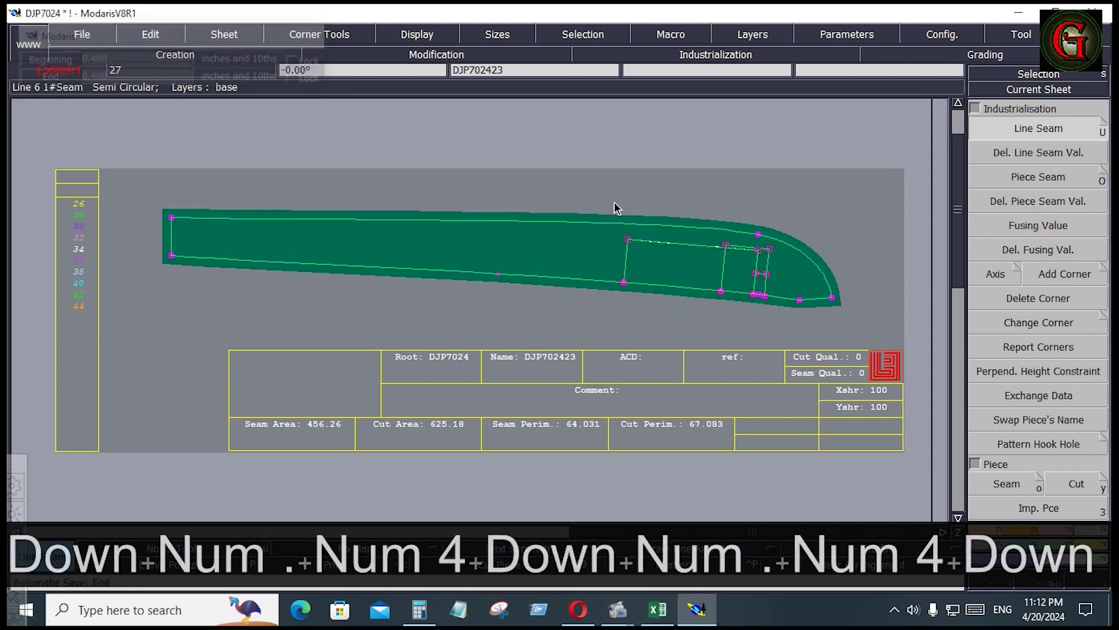
- Set the seam allowance of the side panel's short straight hem edge to 1.25 inches at beginning and end
drag(147, 186, 208, 296)
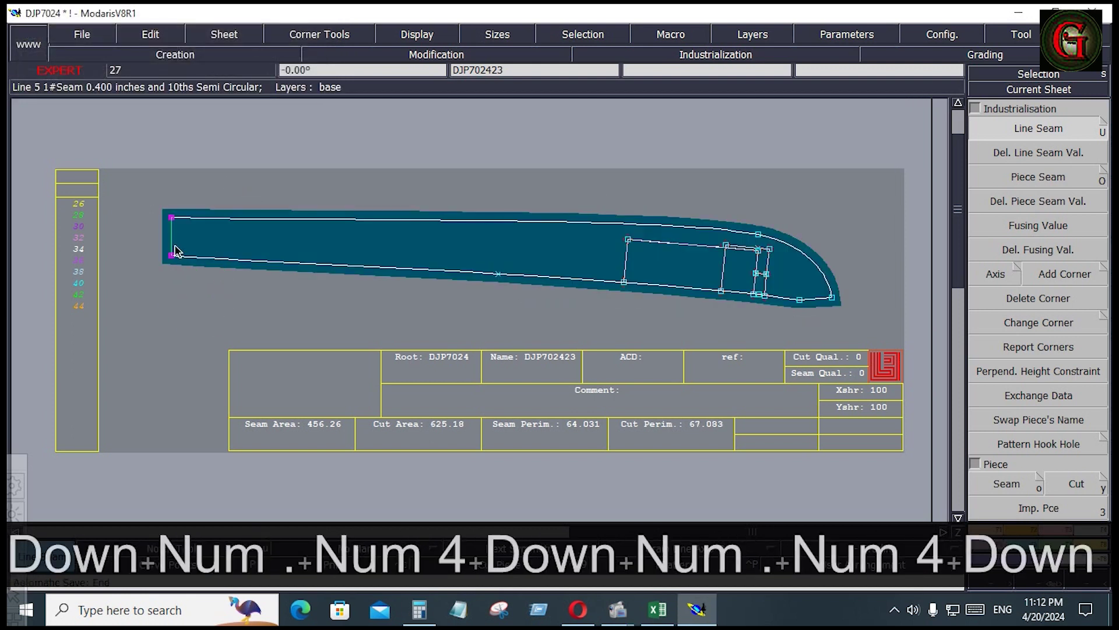
click(172, 243)
key(Down)
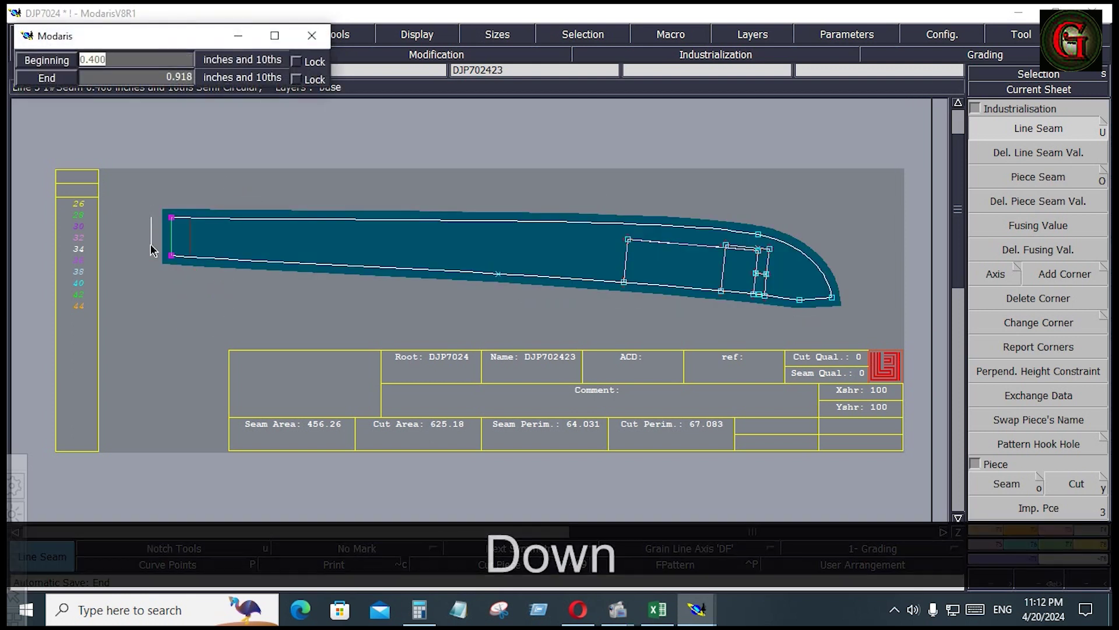
text(1.25)
key(Down)
text(1.25)
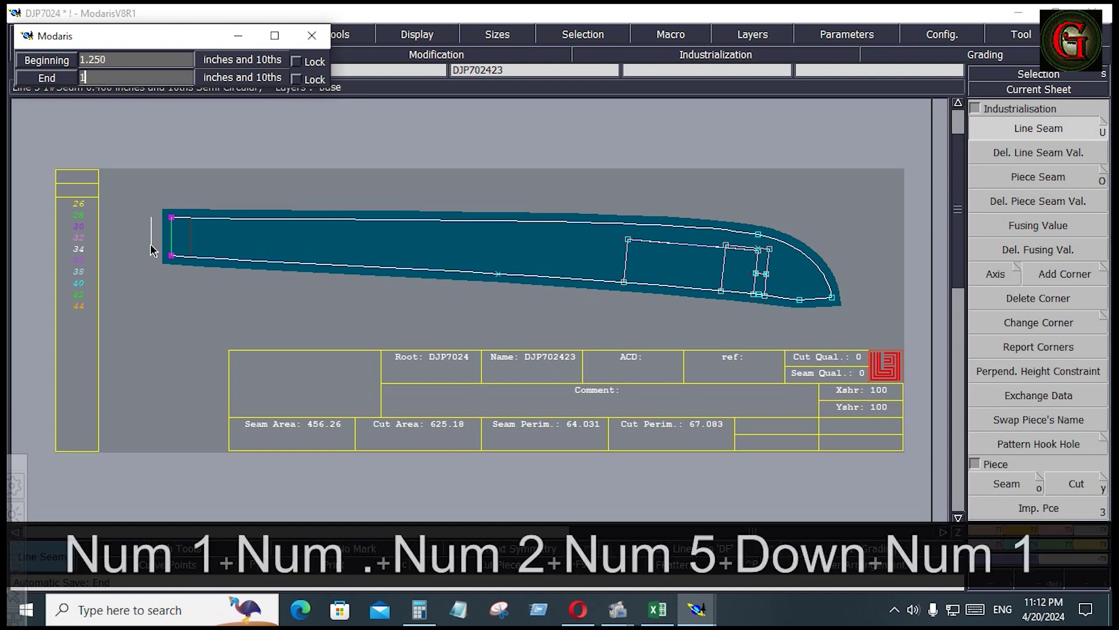
key(Down)
click(191, 307)
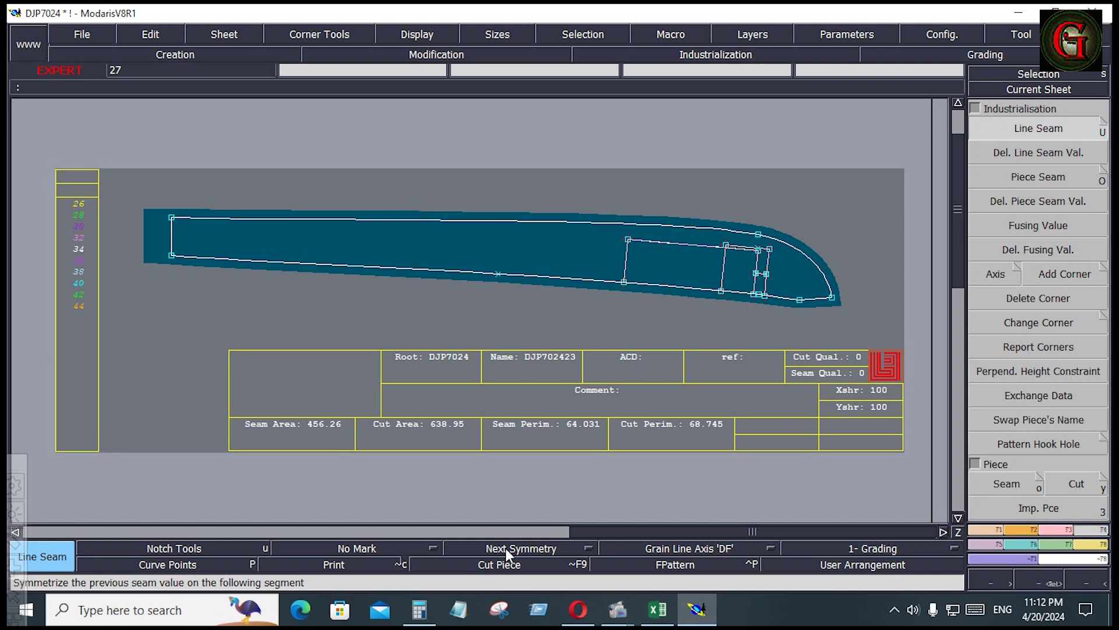
- Choose Next Turn up as the corner type and add a horizontal Grain Line Axis 'DF' in the middle of the side panel
click(506, 550)
click(506, 550)
click(682, 546)
click(680, 473)
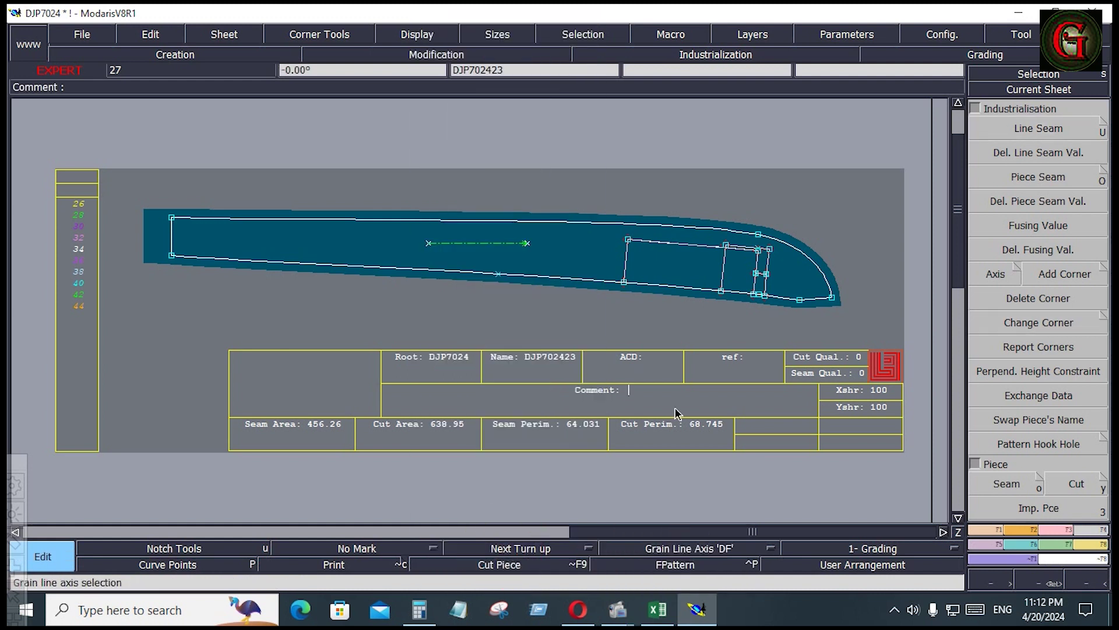
- Enter BK SI PNL 1X2 as the side panel sheet's comment
text(BK )
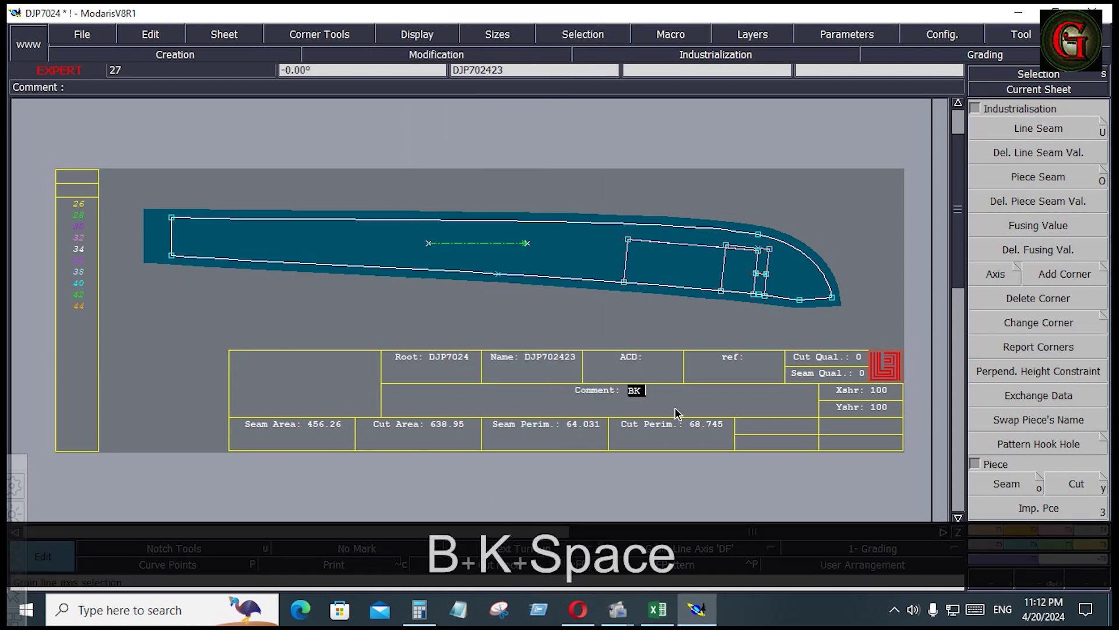
text(SI)
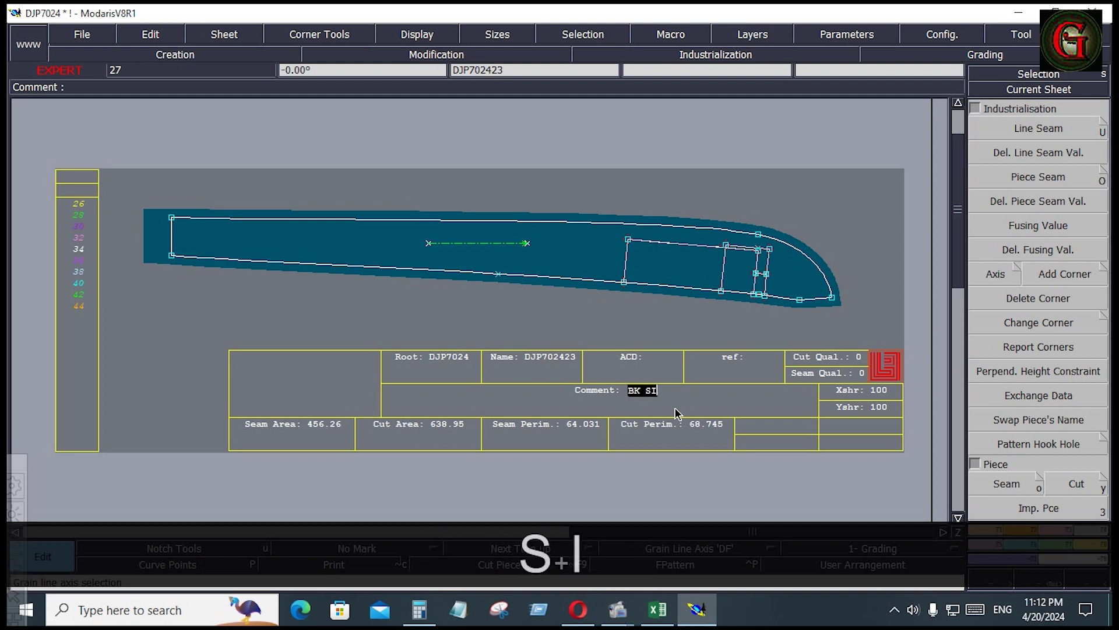
text( PN)
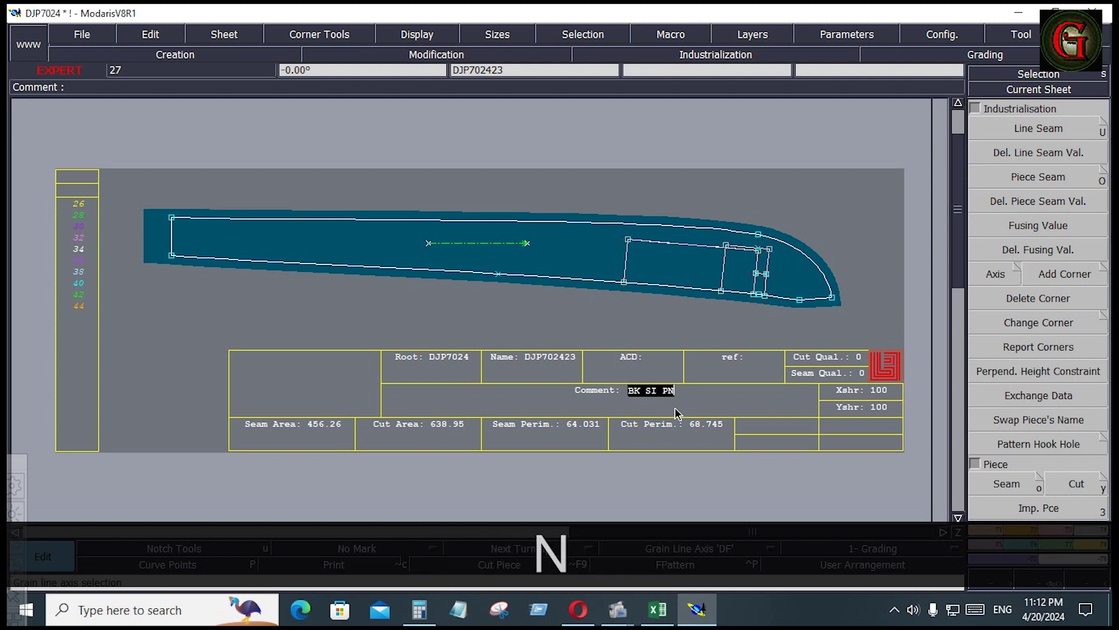
text(L 1)
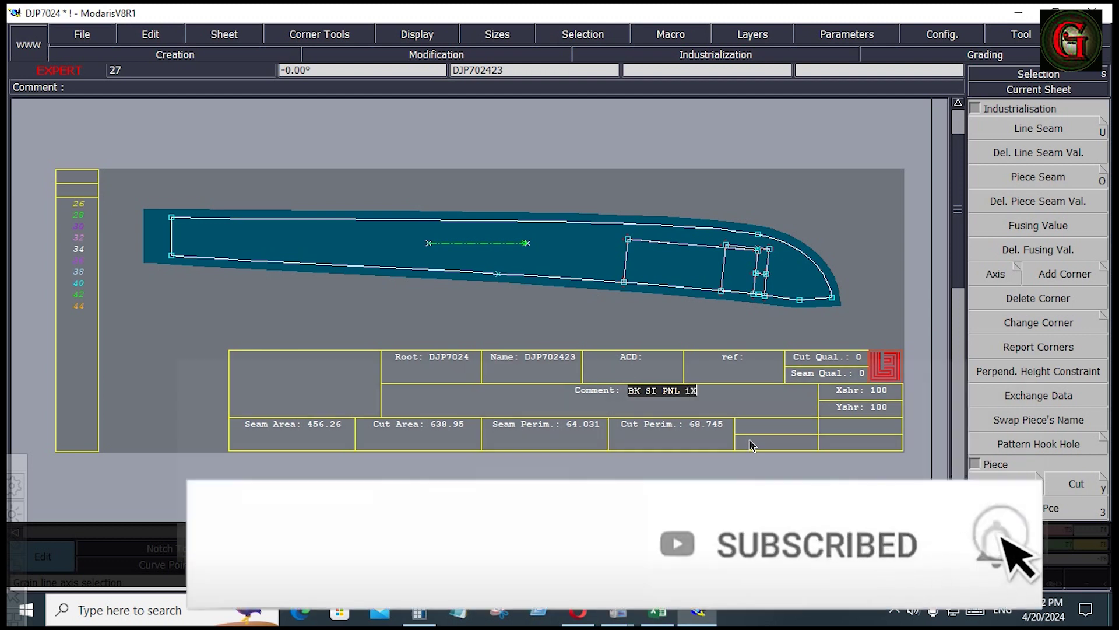
text(X)
key(Return)
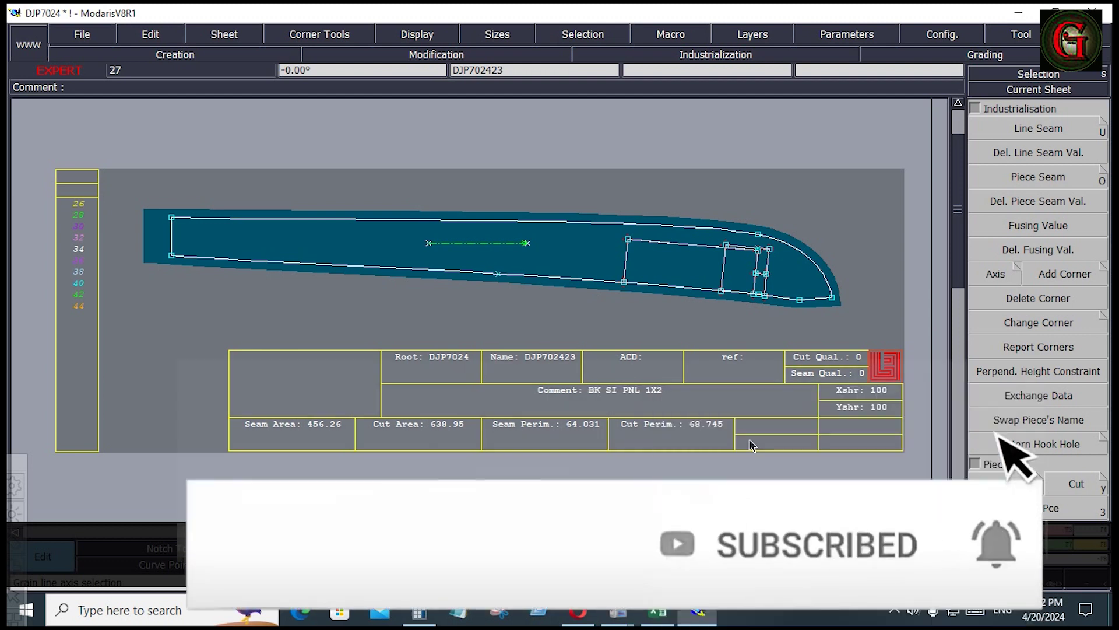
- Enter BK KNEE PATCH 1X2 as the comment of the four-sided patch piece's sheet
key(Home)
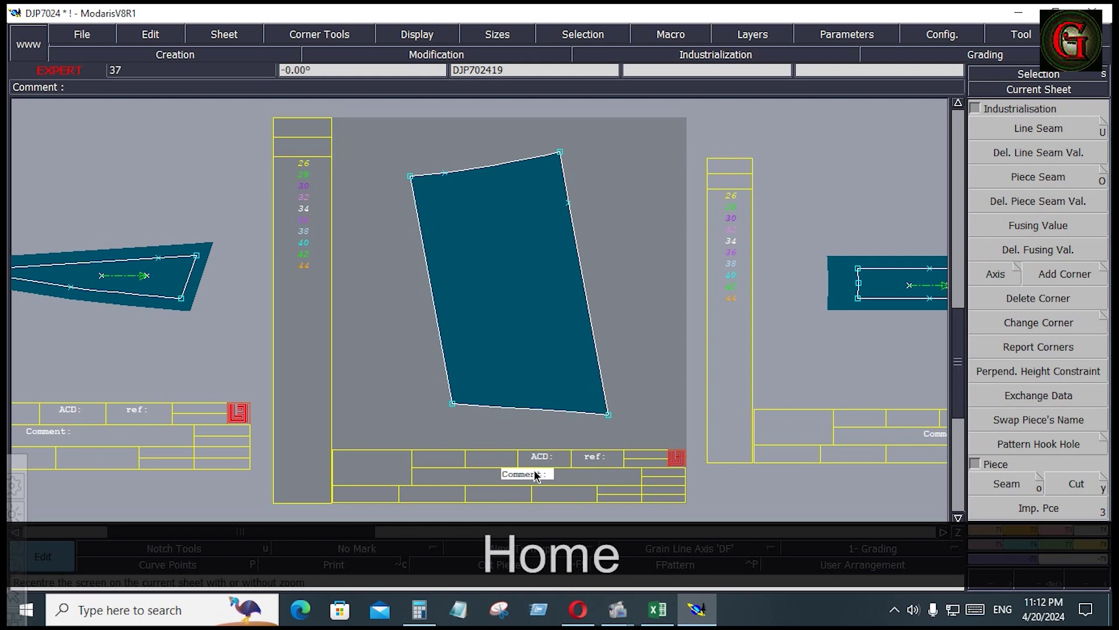
key(e)
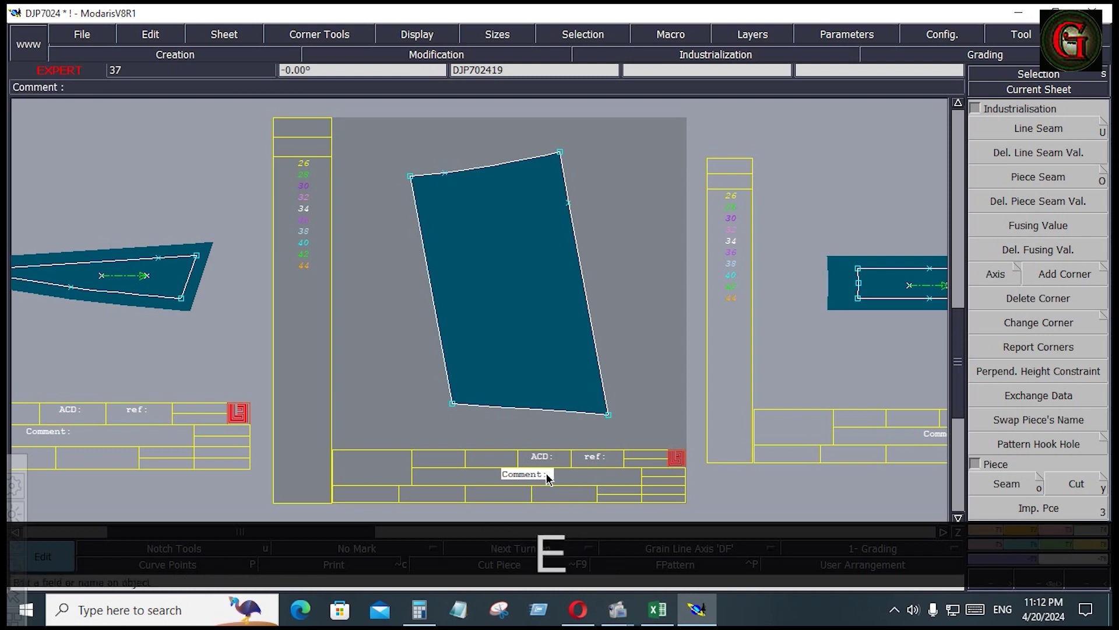
click(548, 477)
key(BackSpace)
key(Caps_Lock)
text(BK )
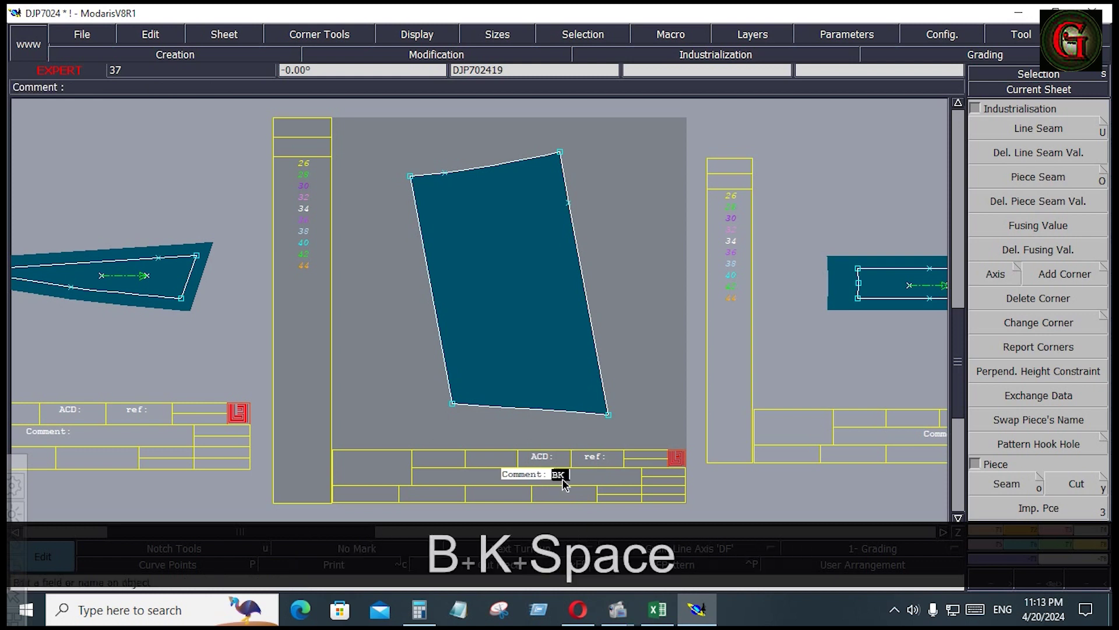
text(KN)
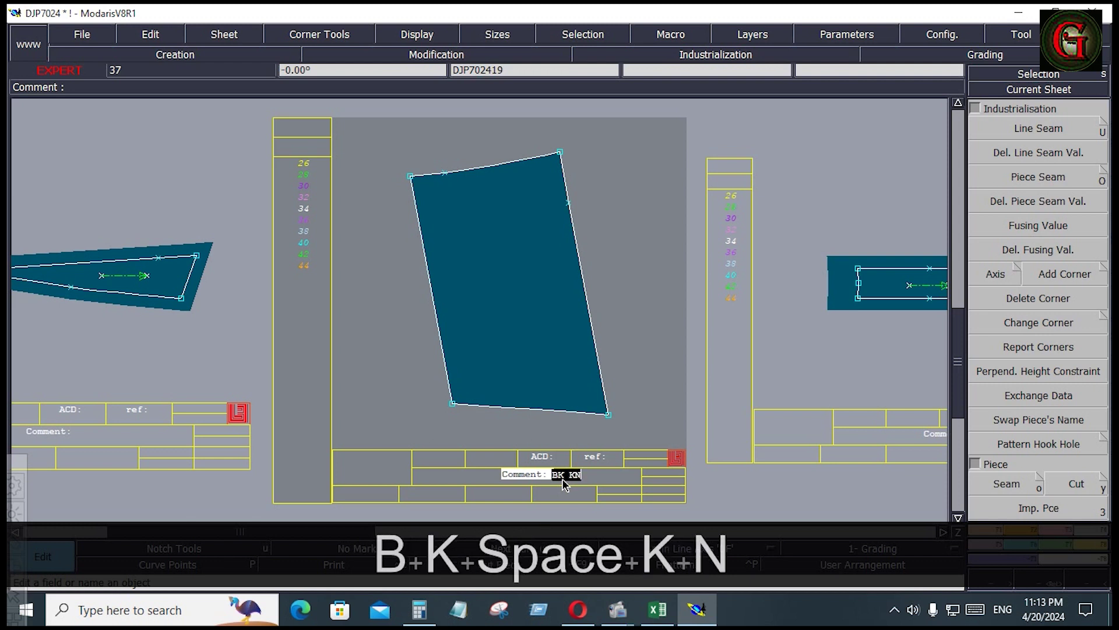
text(EE)
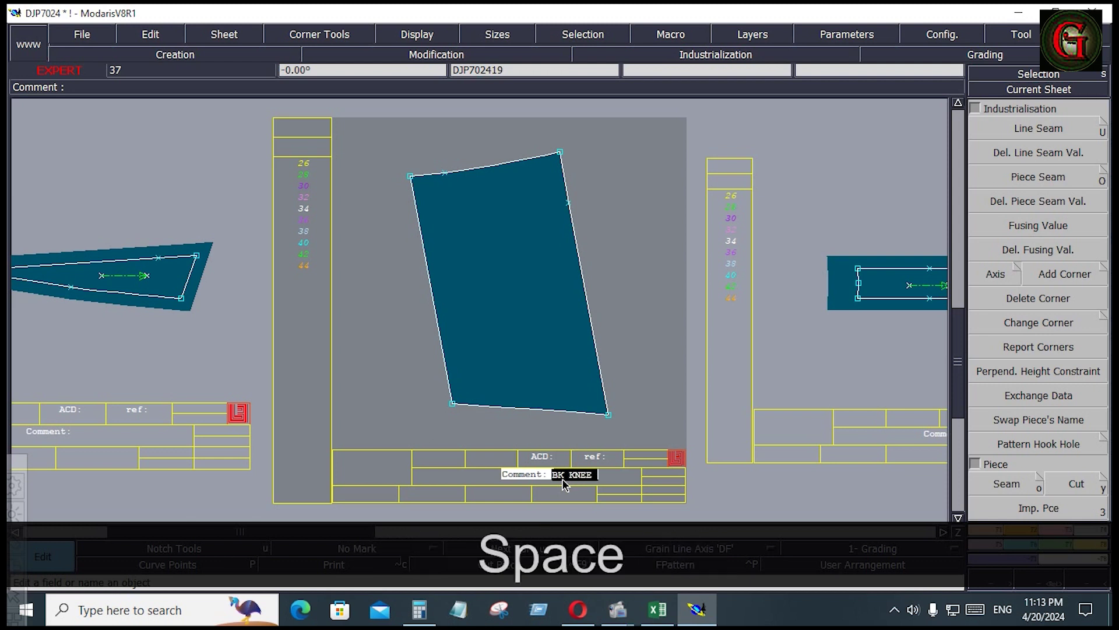
text(PAT)
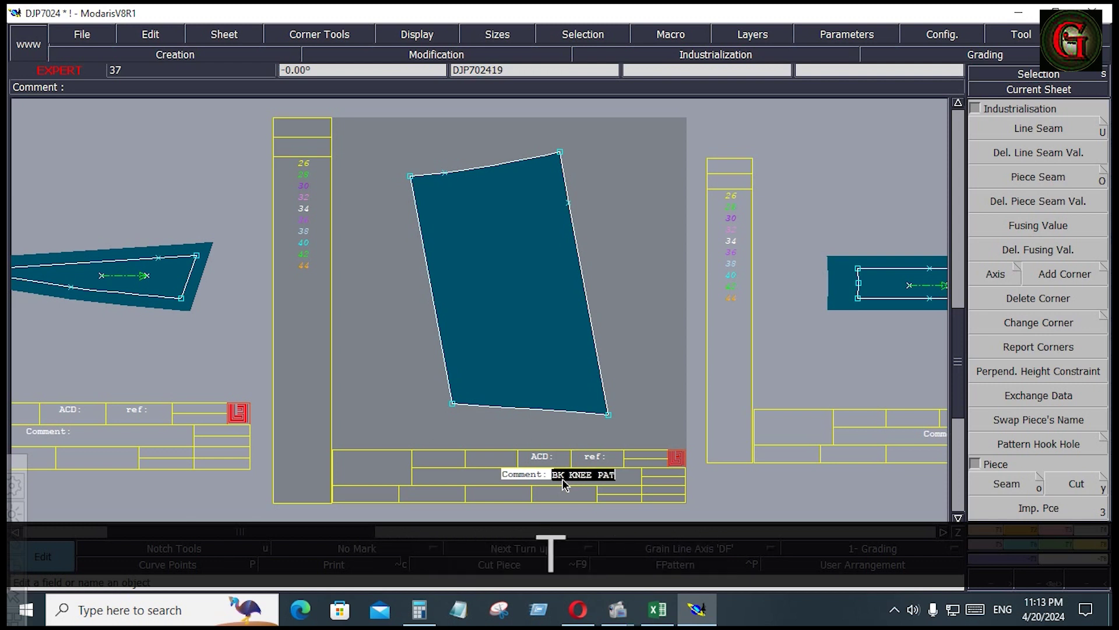
text(CH )
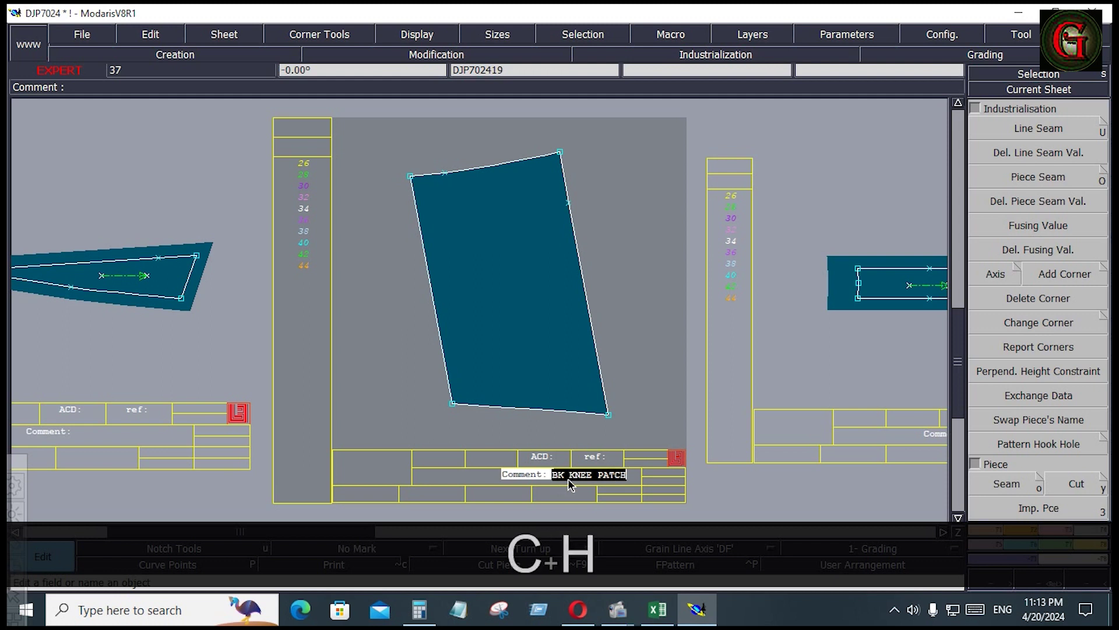
text(1X2)
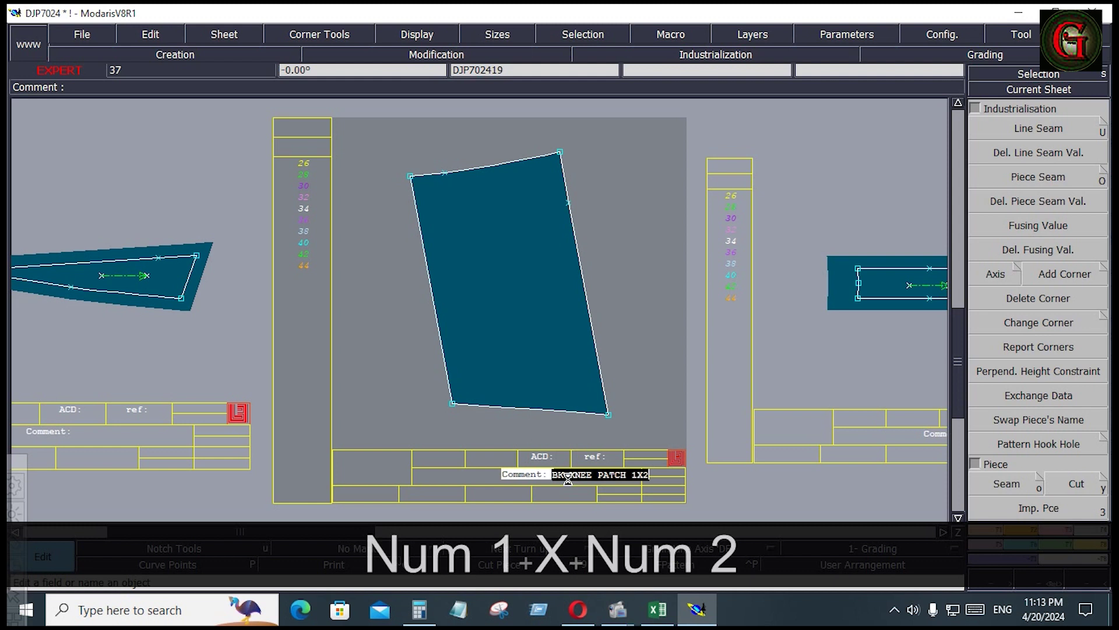
key(Return)
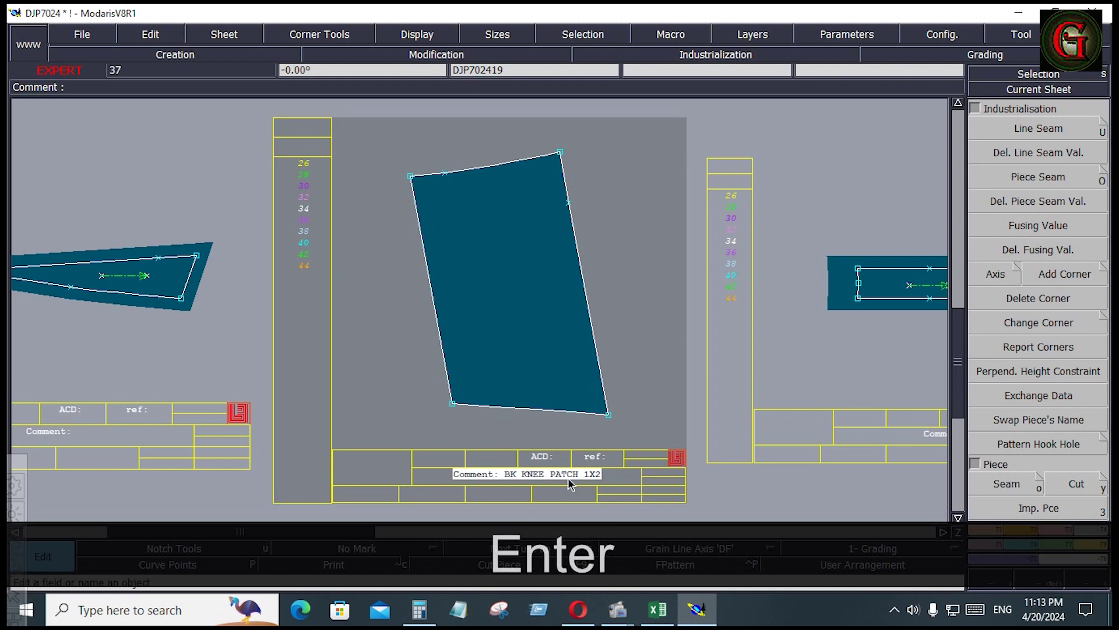
- Add a Grain Line Axis 'DF' lengthwise through the middle of the knee patch, roughly parallel to its long slanted sides
click(666, 547)
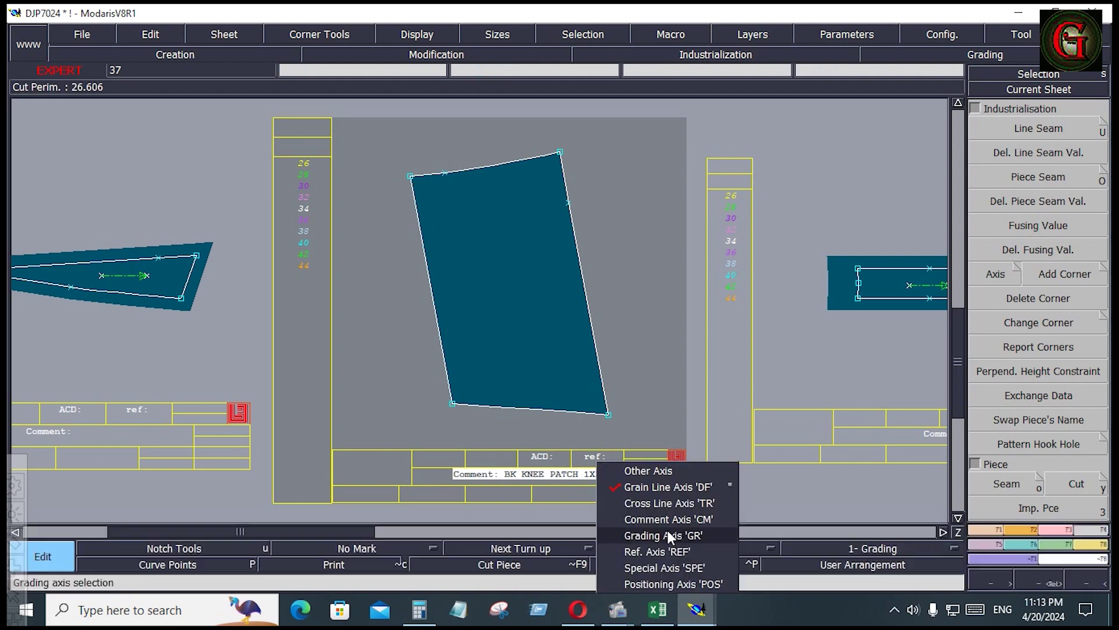
click(667, 488)
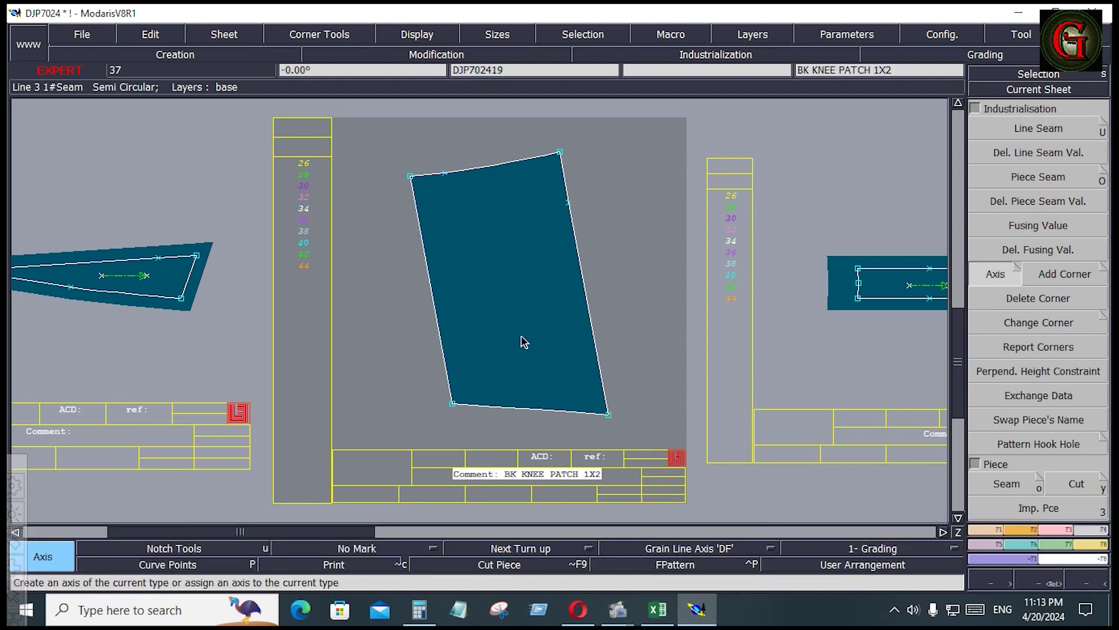
key(ctrl)
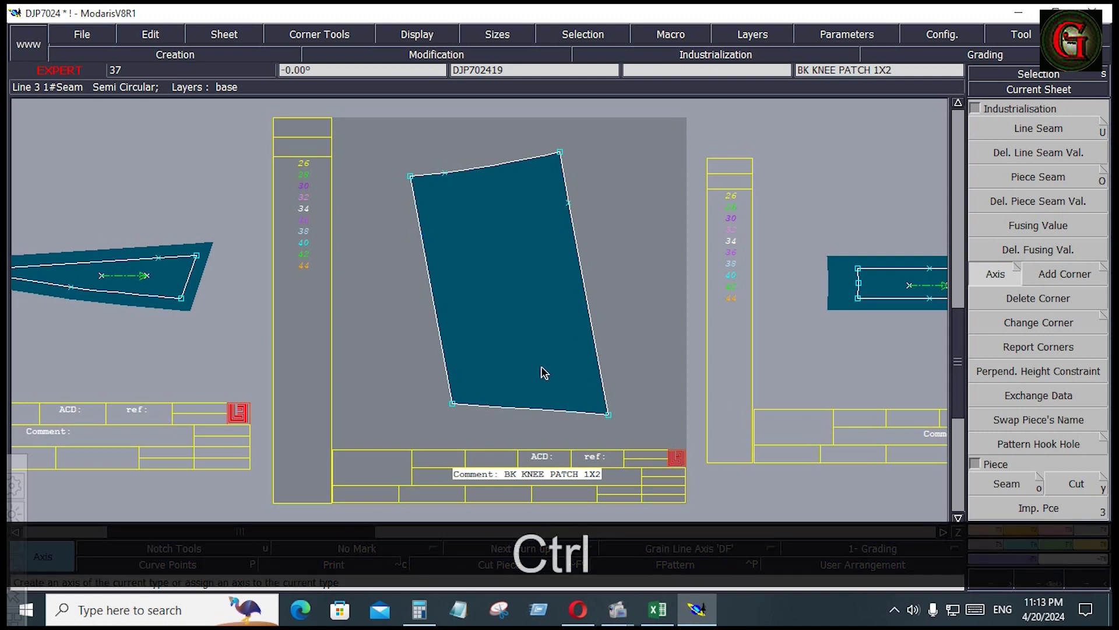
click(499, 233)
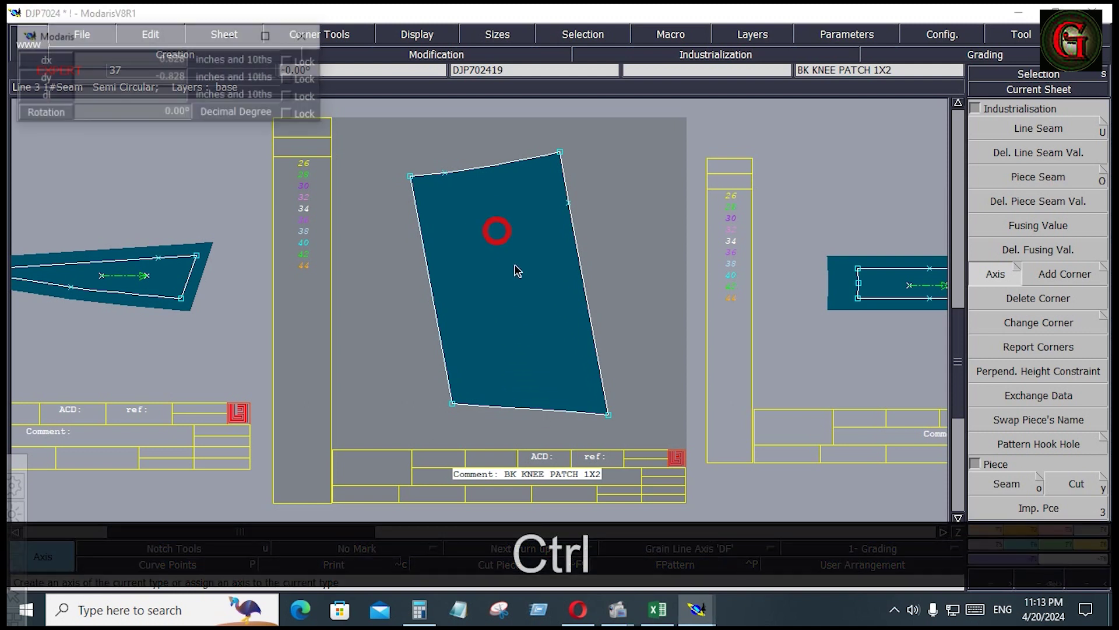
click(517, 336)
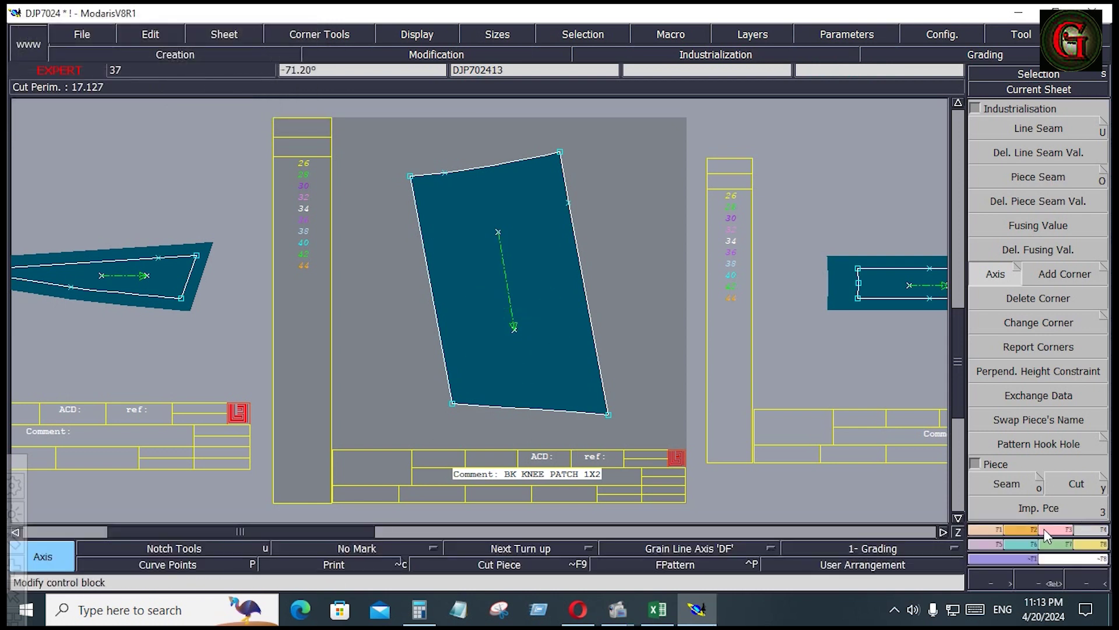
- Rotate the knee patch by two points so its long slanted edge, the one opposite the curved-point side, lies horizontal
click(1029, 530)
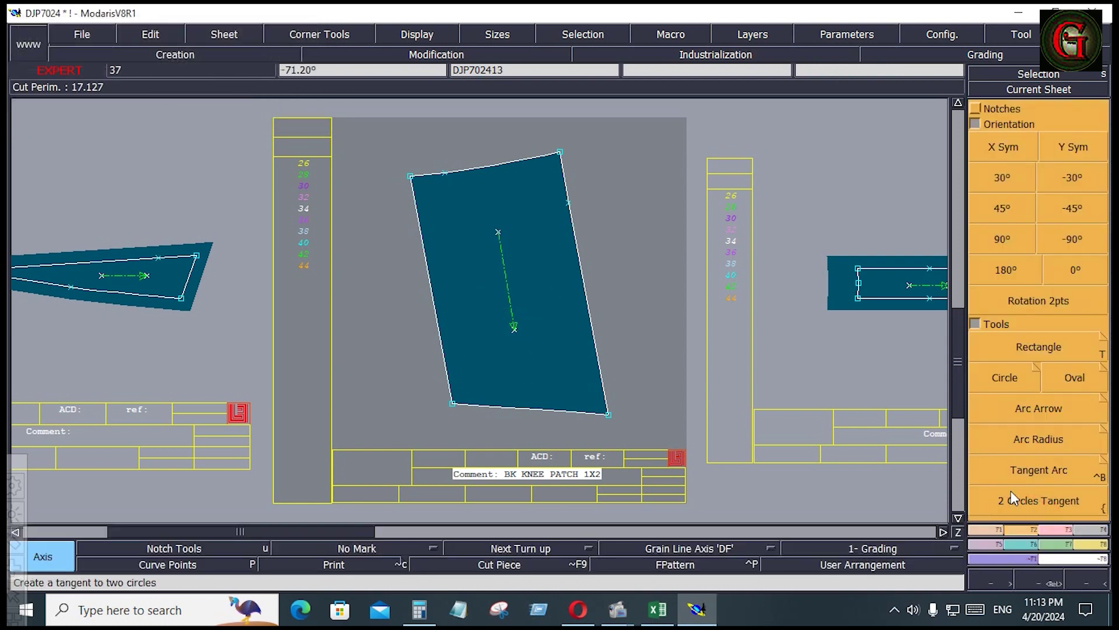
click(1013, 299)
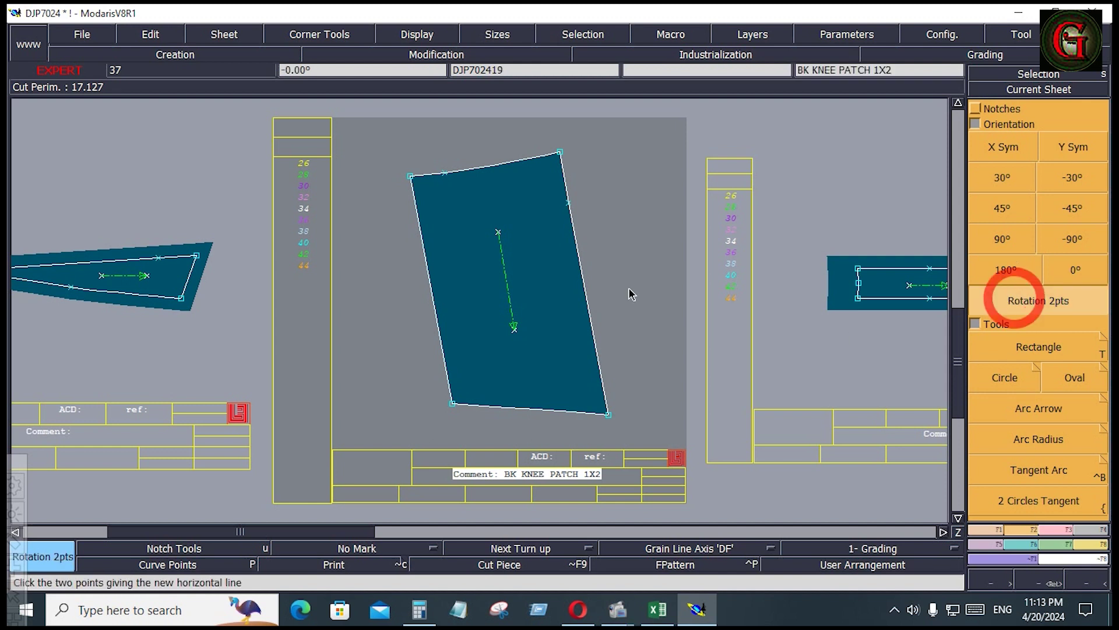
click(560, 153)
click(608, 415)
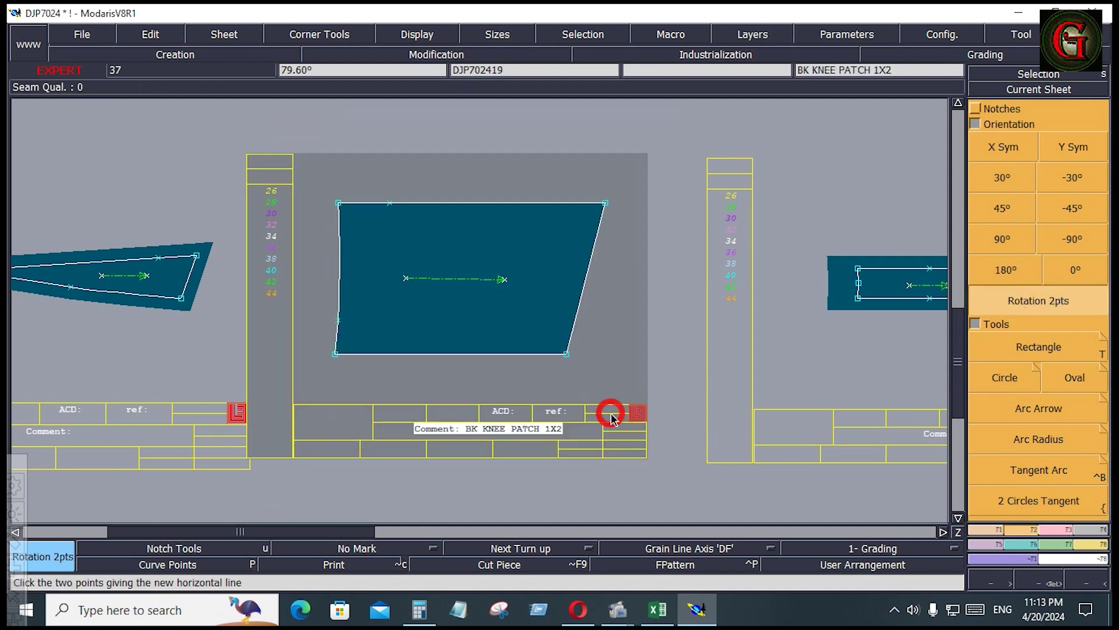
- Align the two end points of the knee patch's grain line so the axis is exactly horizontal
key(F1)
click(1038, 299)
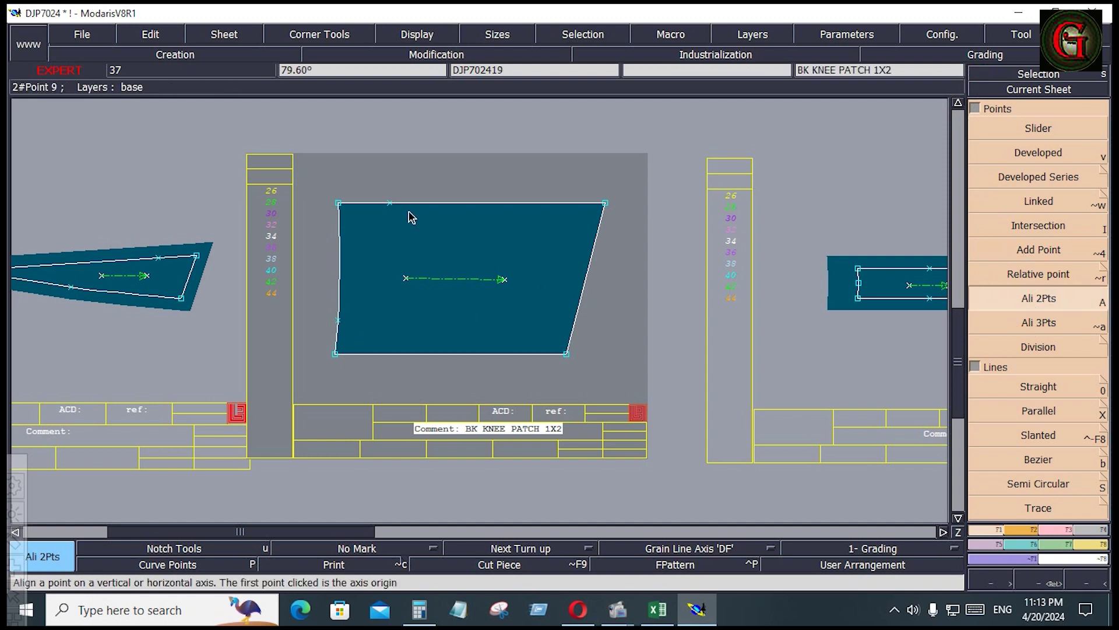
click(406, 278)
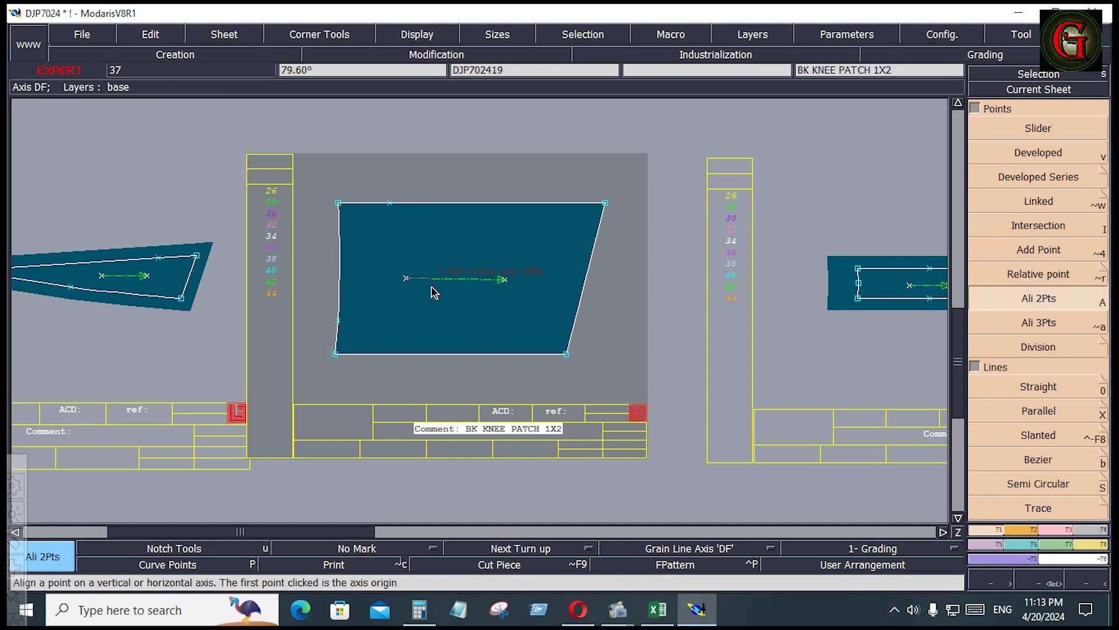
click(503, 279)
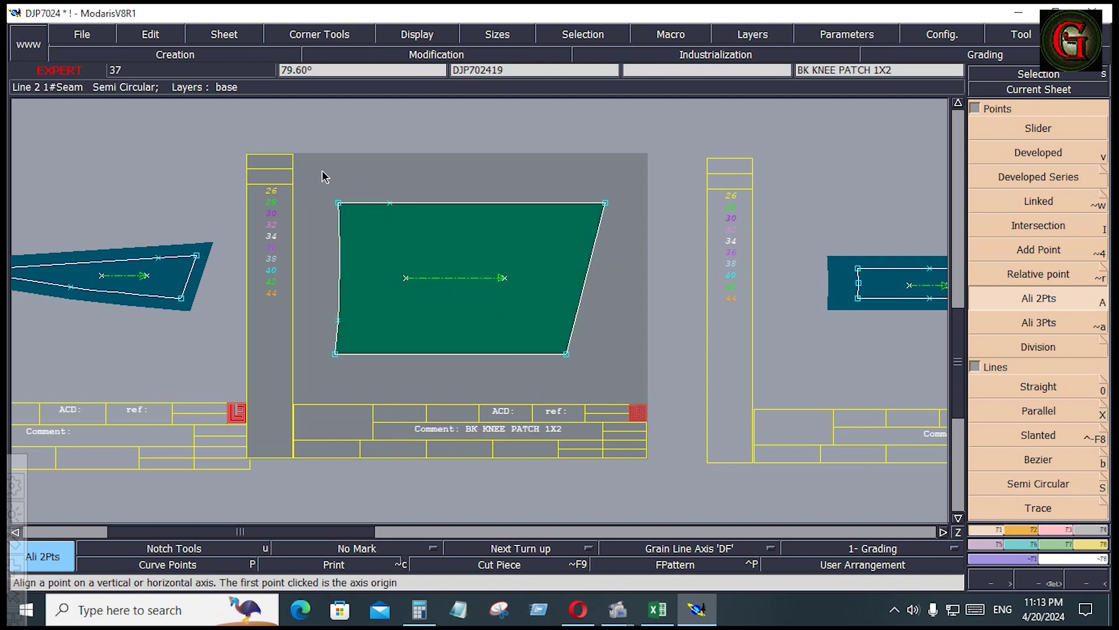
- Apply a line seam allowance of 0.4 inches at beginning and end to all edges of the knee patch
drag(309, 163, 631, 373)
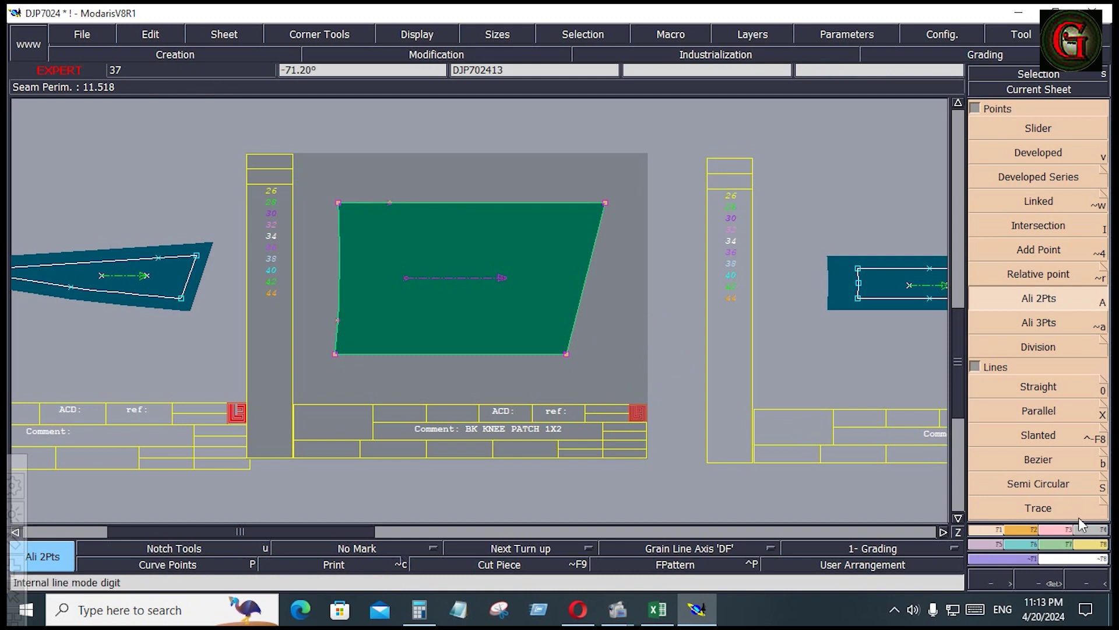
click(1095, 539)
click(1014, 129)
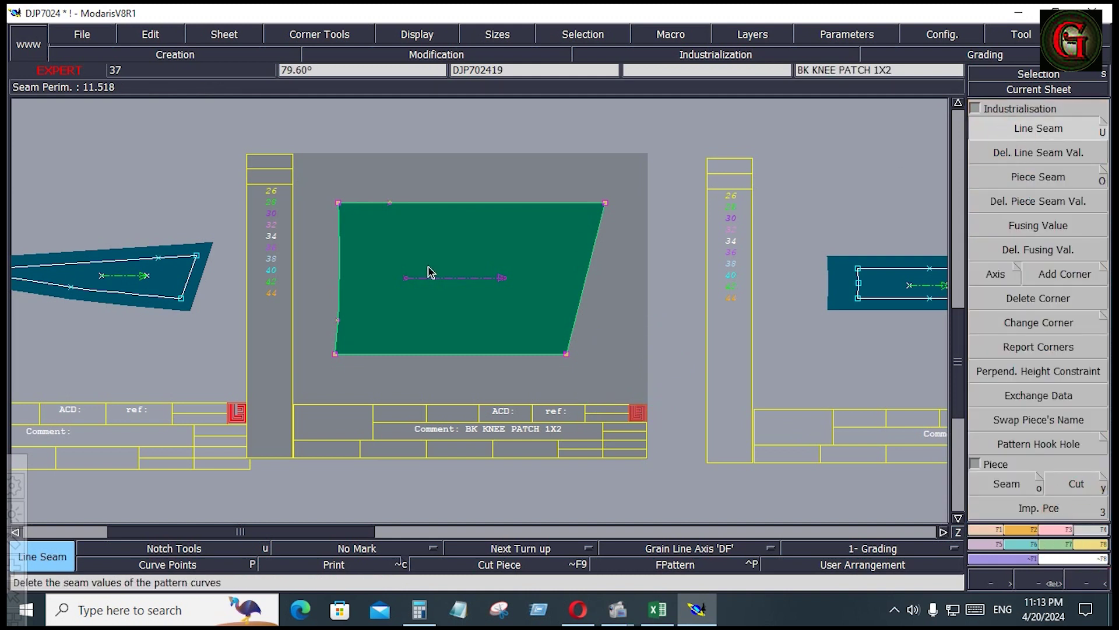
click(425, 203)
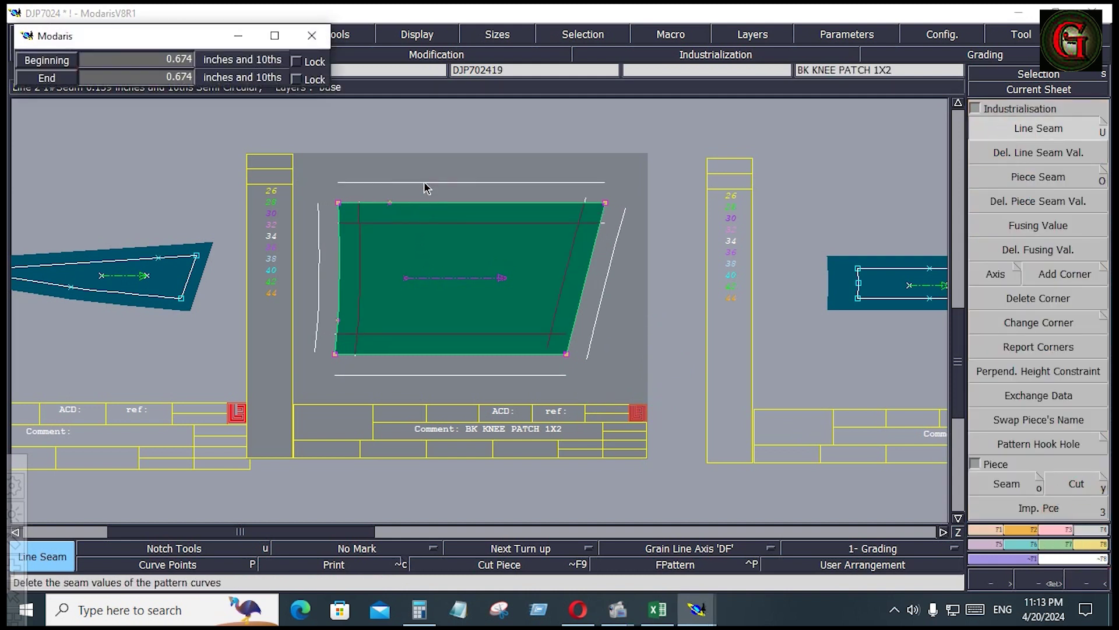
key(Down)
text(.4)
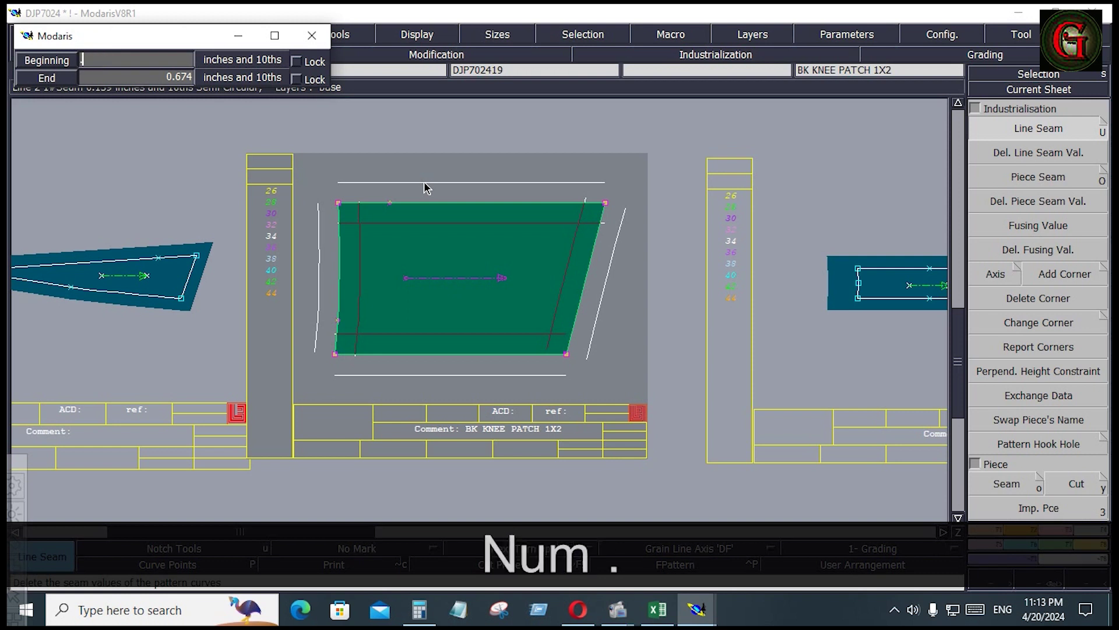
key(Down)
text(.4)
key(Down)
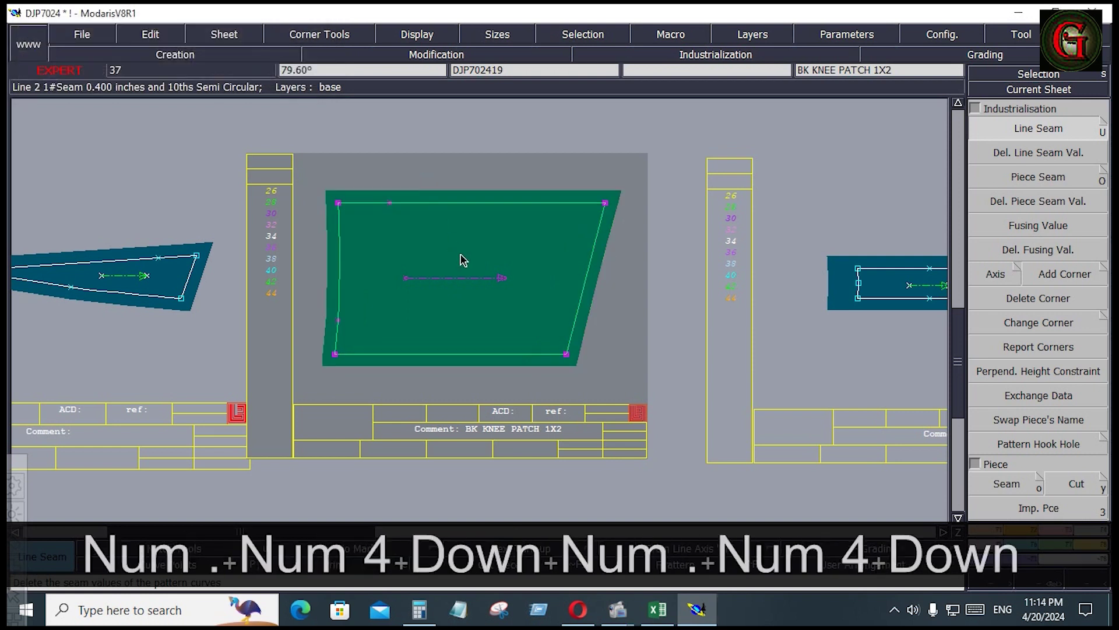
click(603, 354)
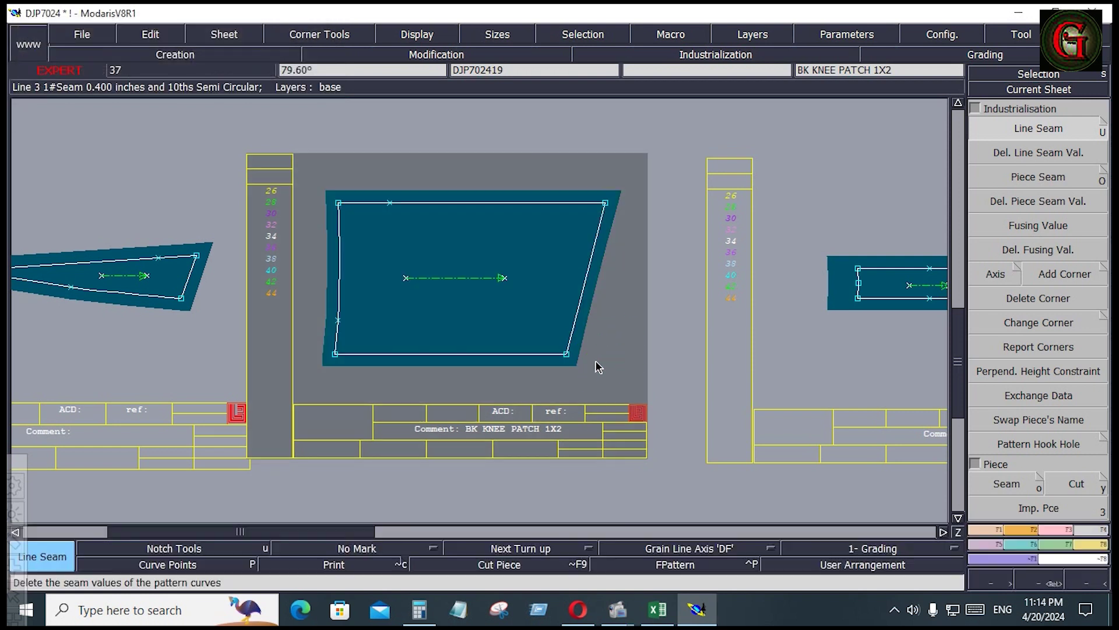
- Enter BK SI TOP SEAM 1X2 as the comment of the narrow tapered piece's sheet
key(j)
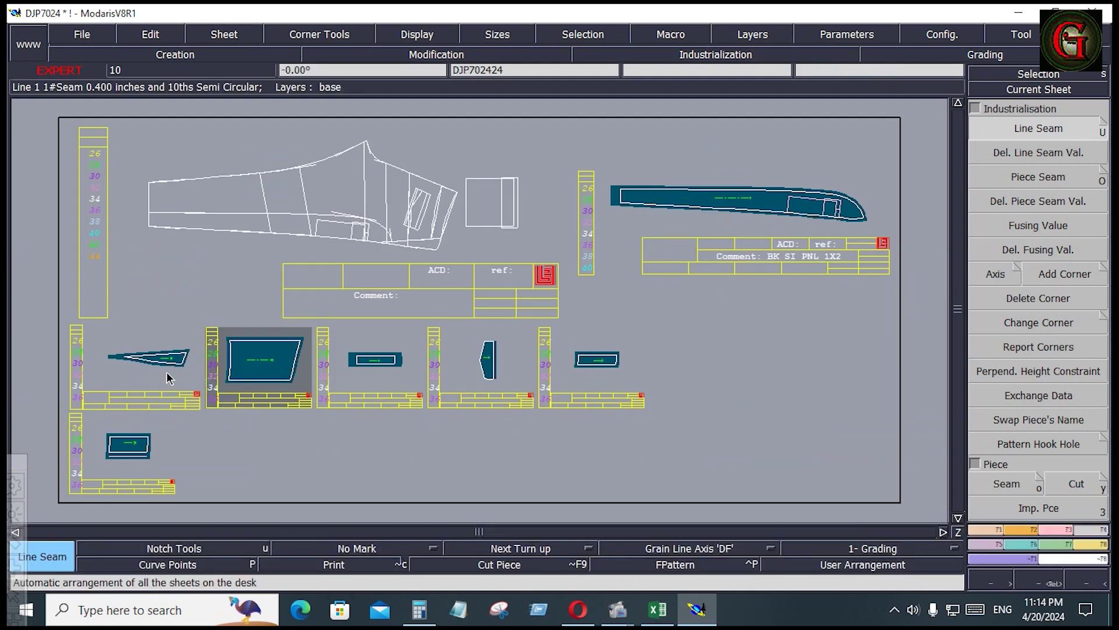
key(Home)
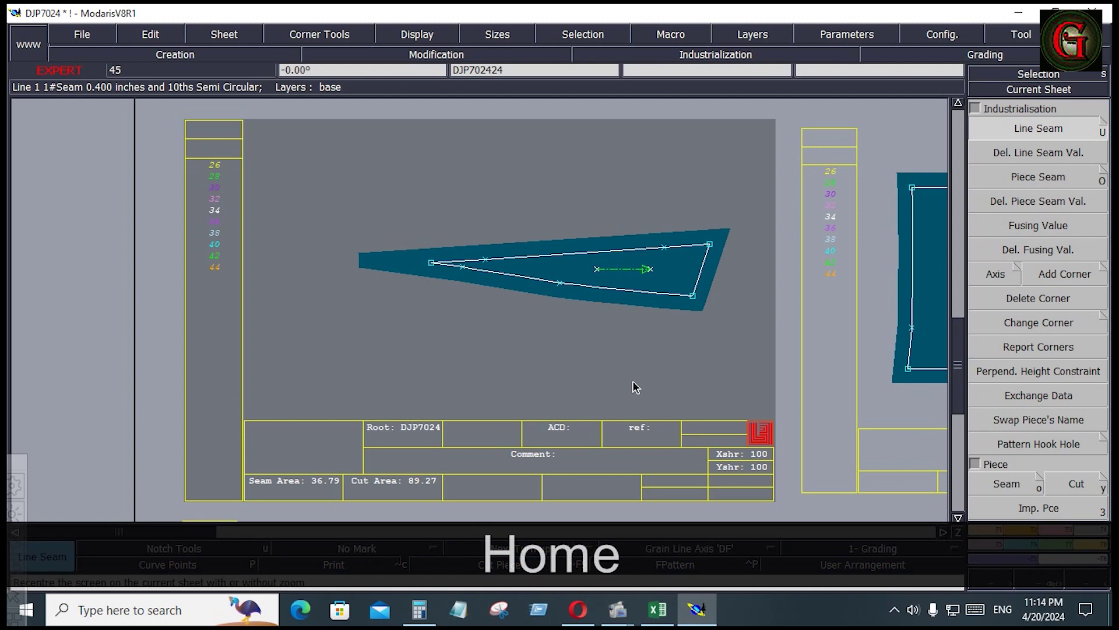
key(e)
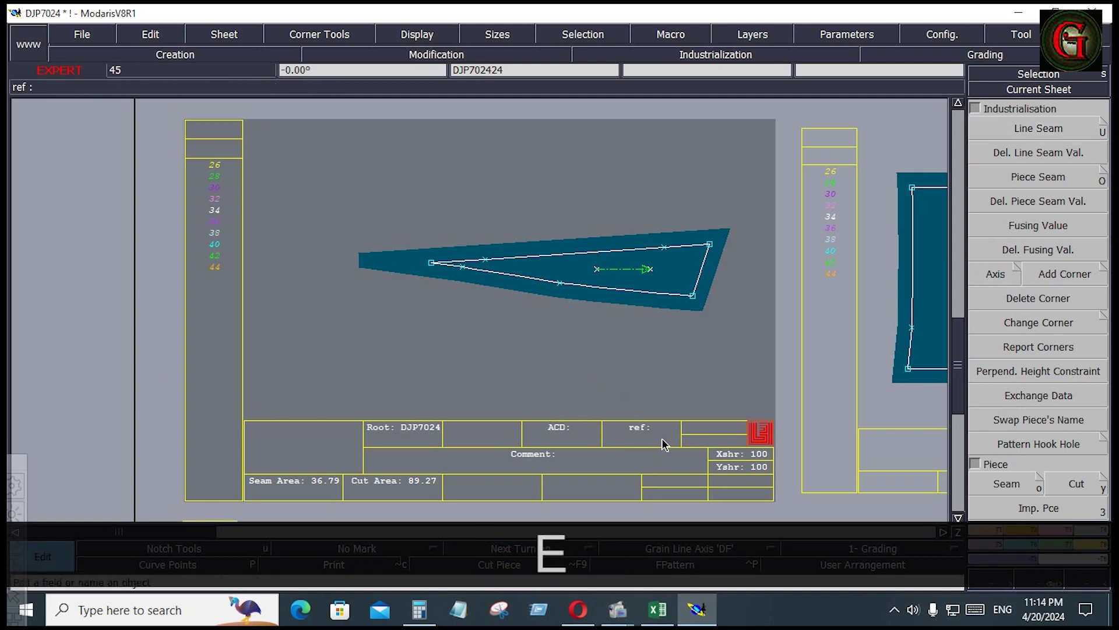
click(556, 459)
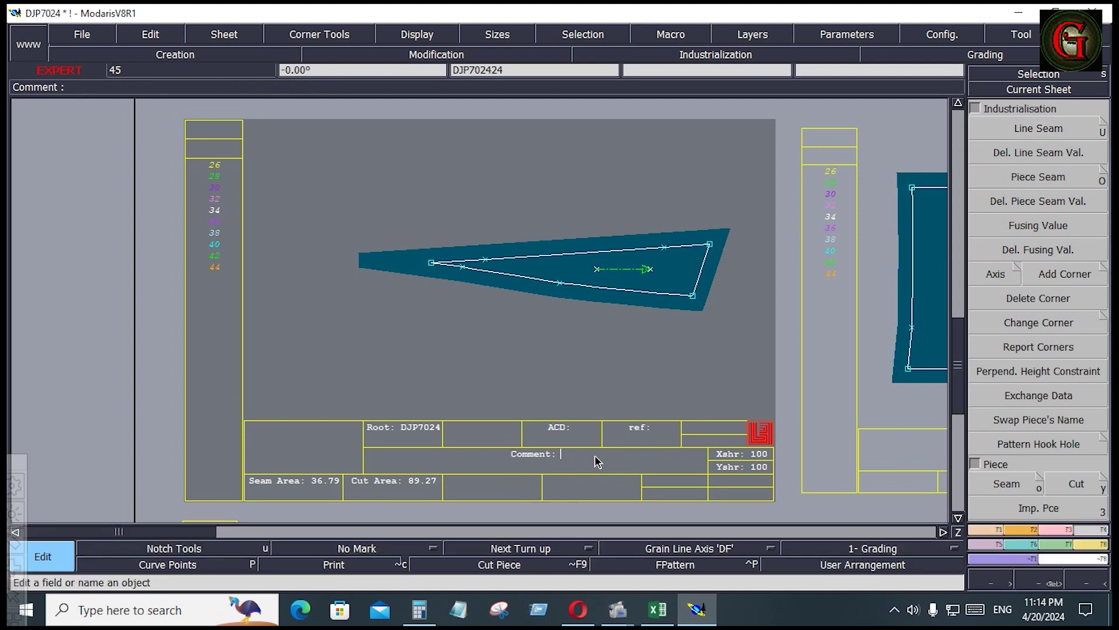
text(BK )
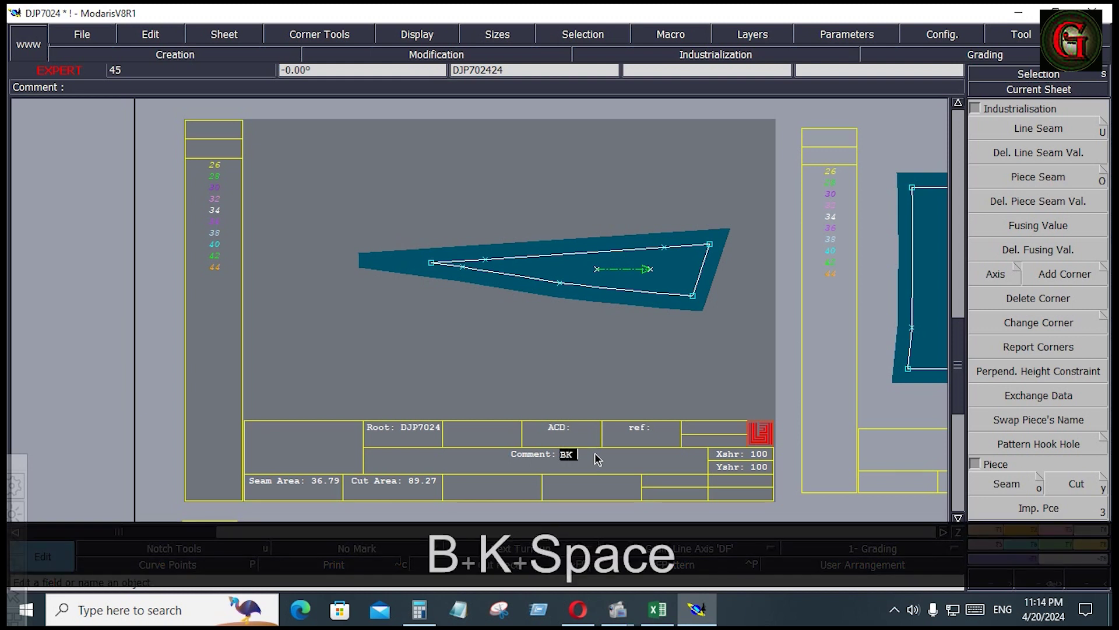
text(SI )
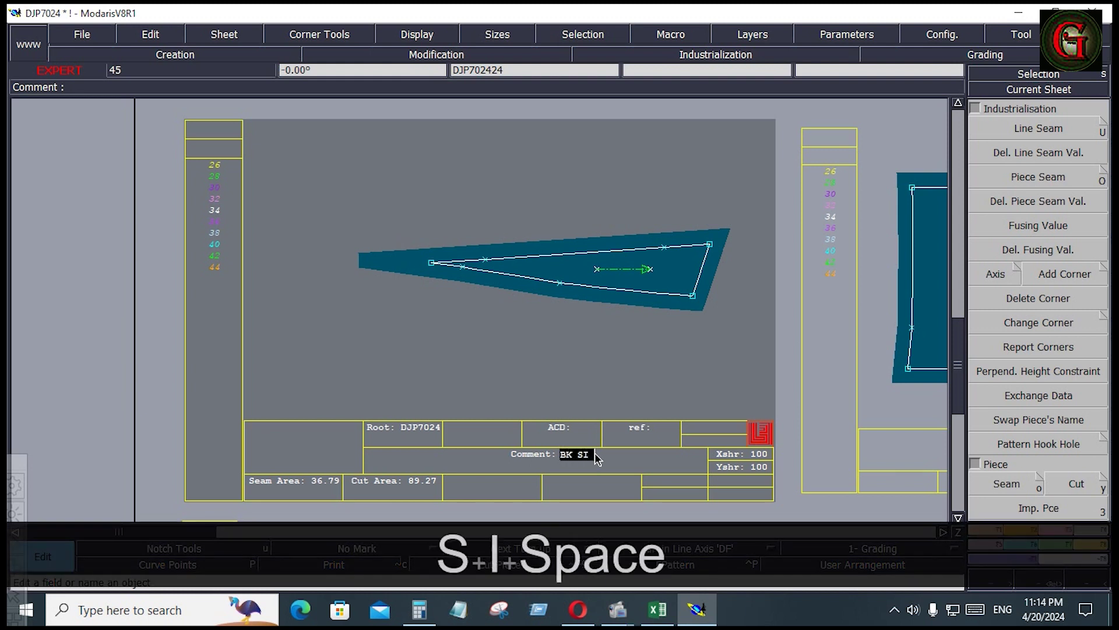
text(TOP )
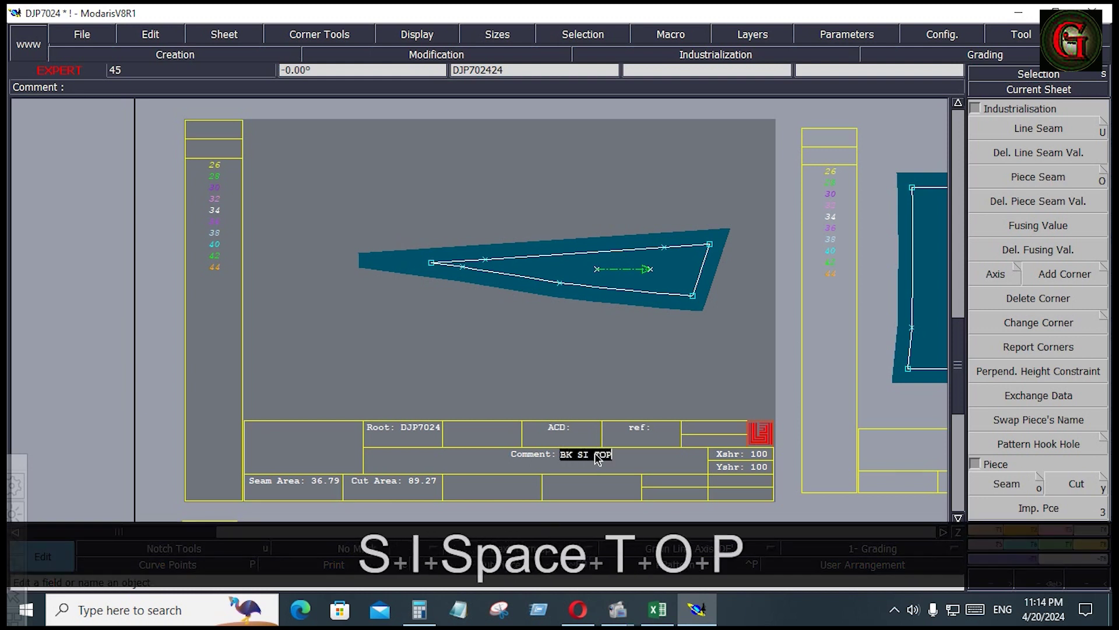
text(SEA)
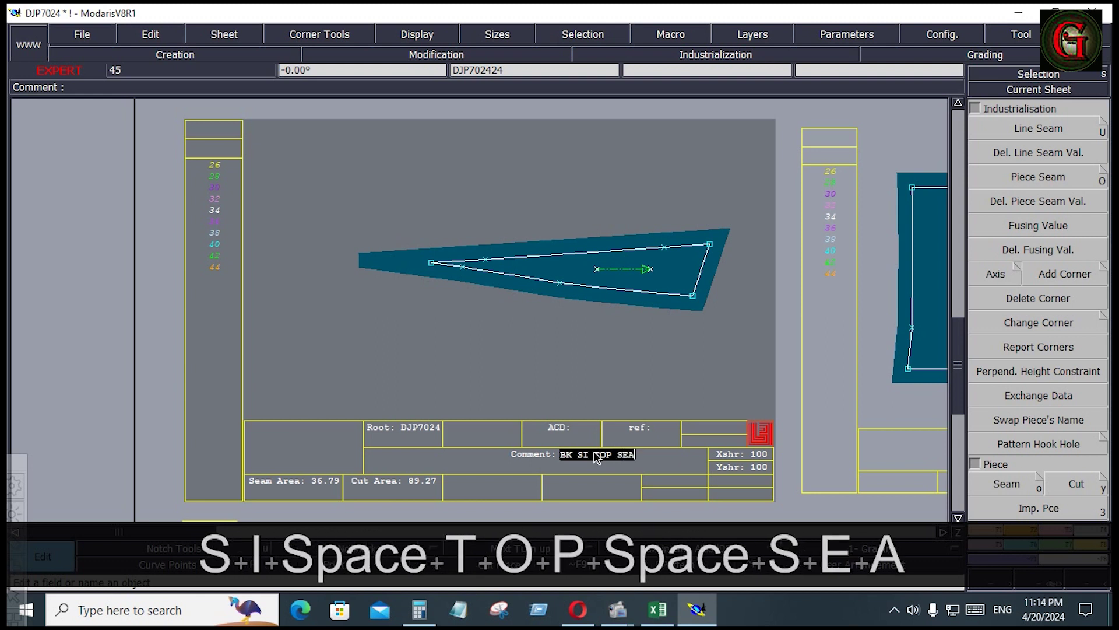
text(M 1X)
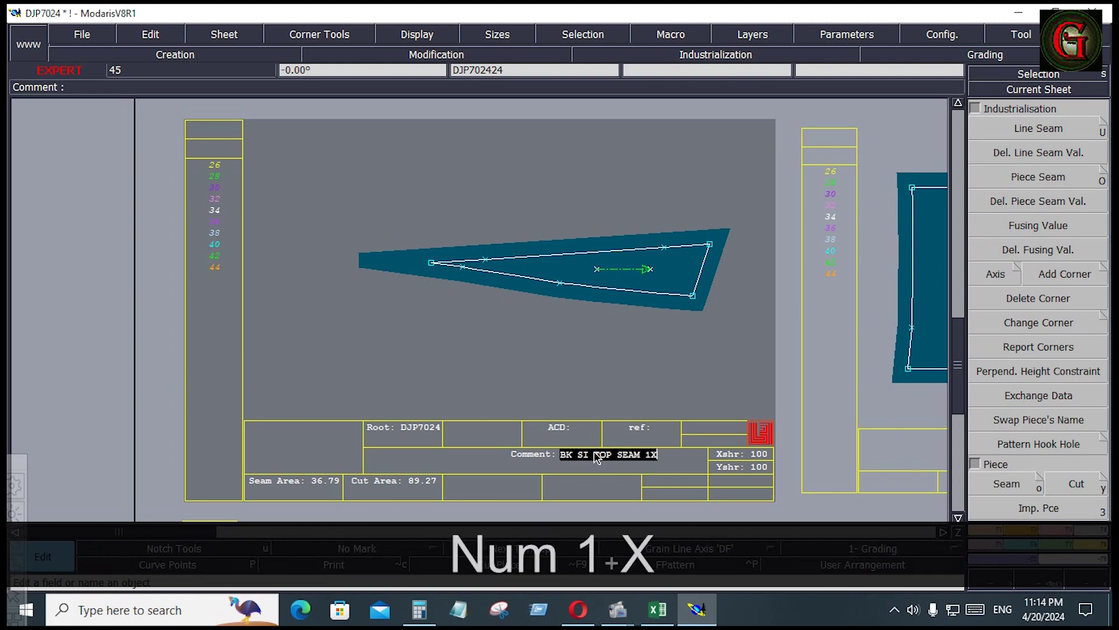
text(2)
key(Return)
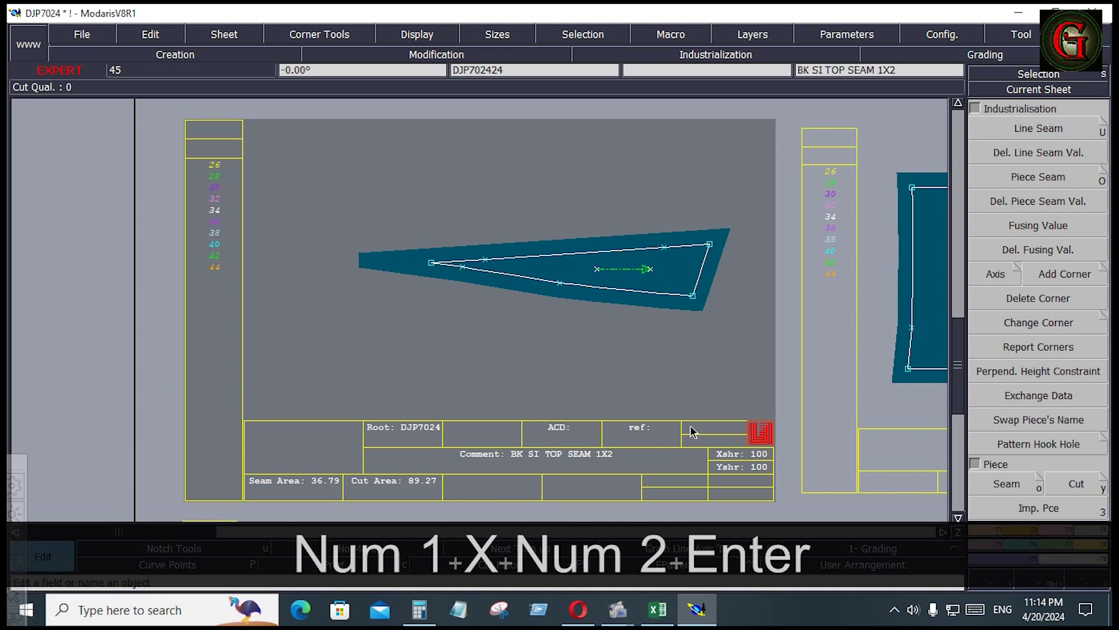
- Extract the curved strip at the waist end of the trouser draft as a seam piece, together with the selected slanted pocket lines
key(j)
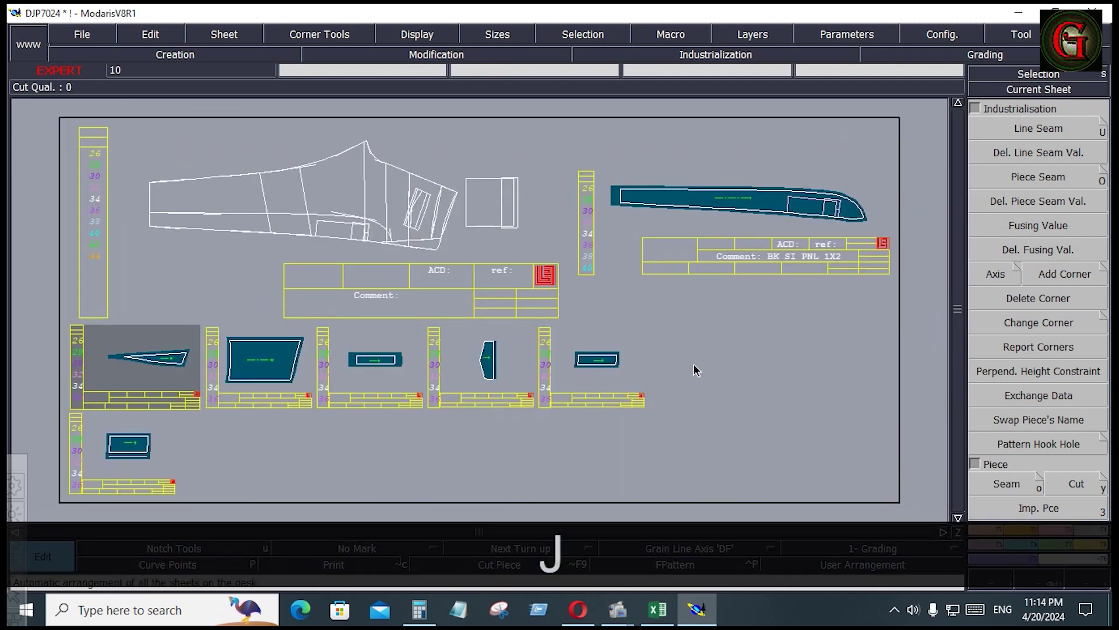
click(447, 272)
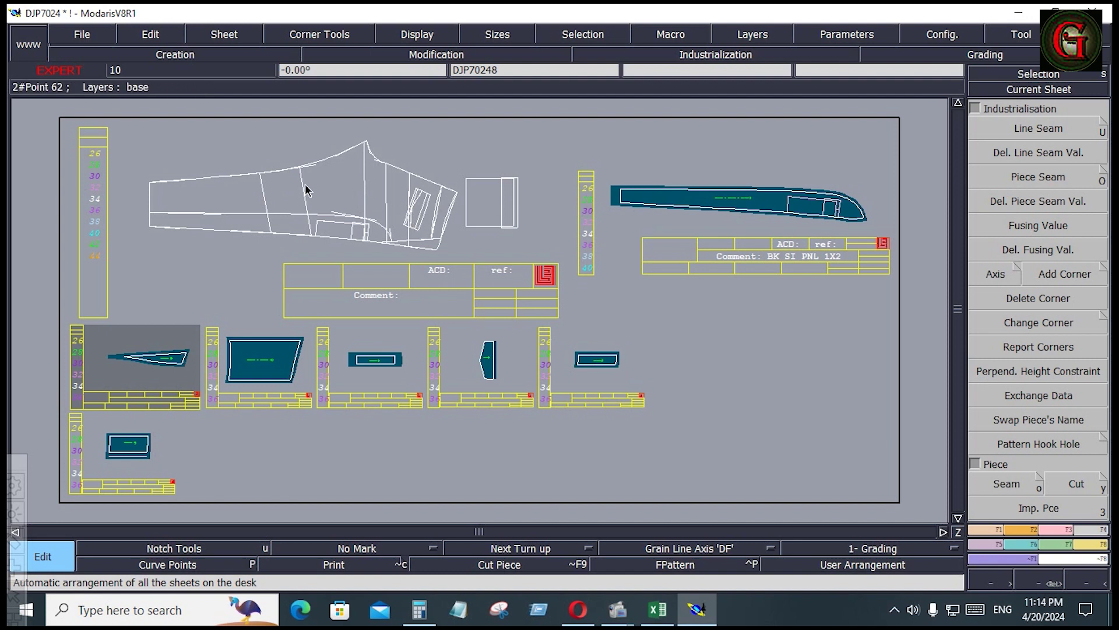
key(Return)
drag(137, 124, 402, 226)
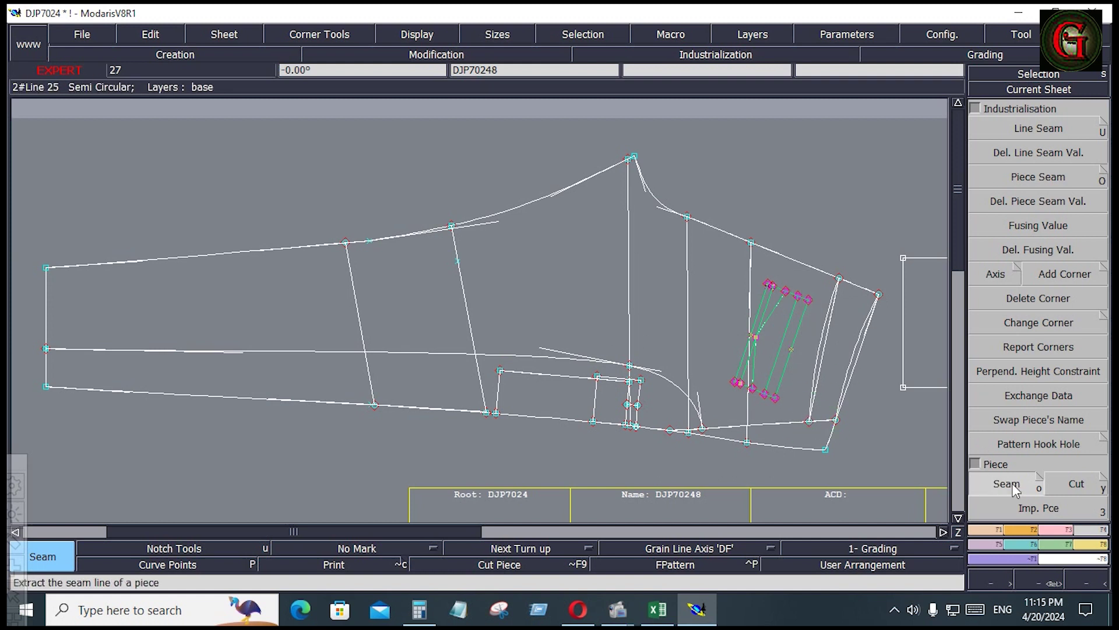
mouse_move(799, 399)
mouse_down()
mouse_move(720, 406)
mouse_move(793, 372)
mouse_move(264, 286)
mouse_up()
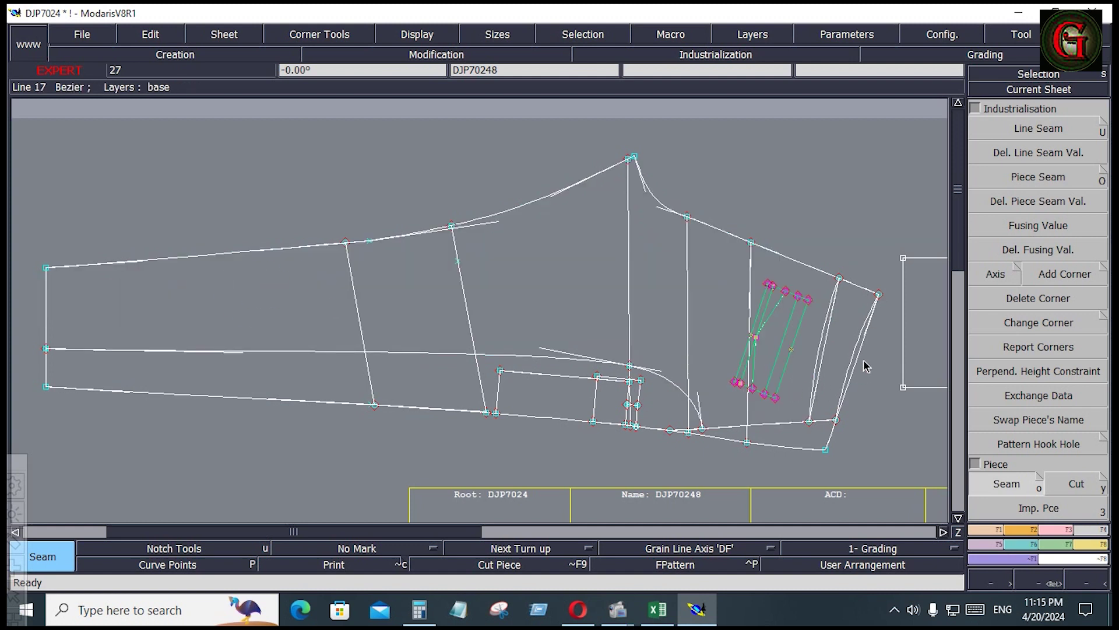
click(852, 319)
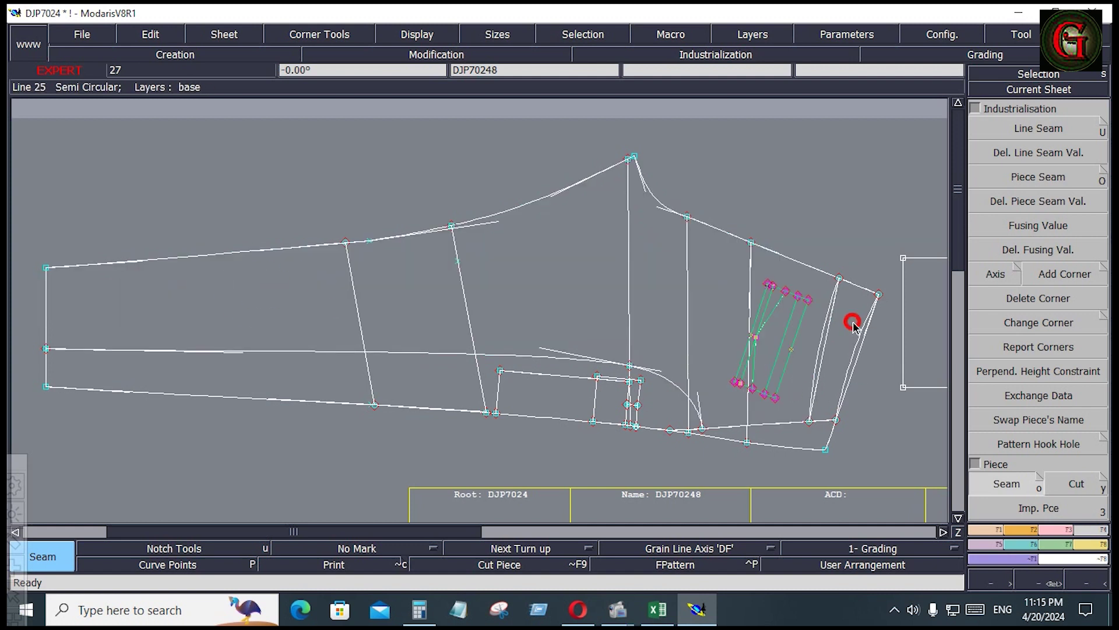
click(823, 338)
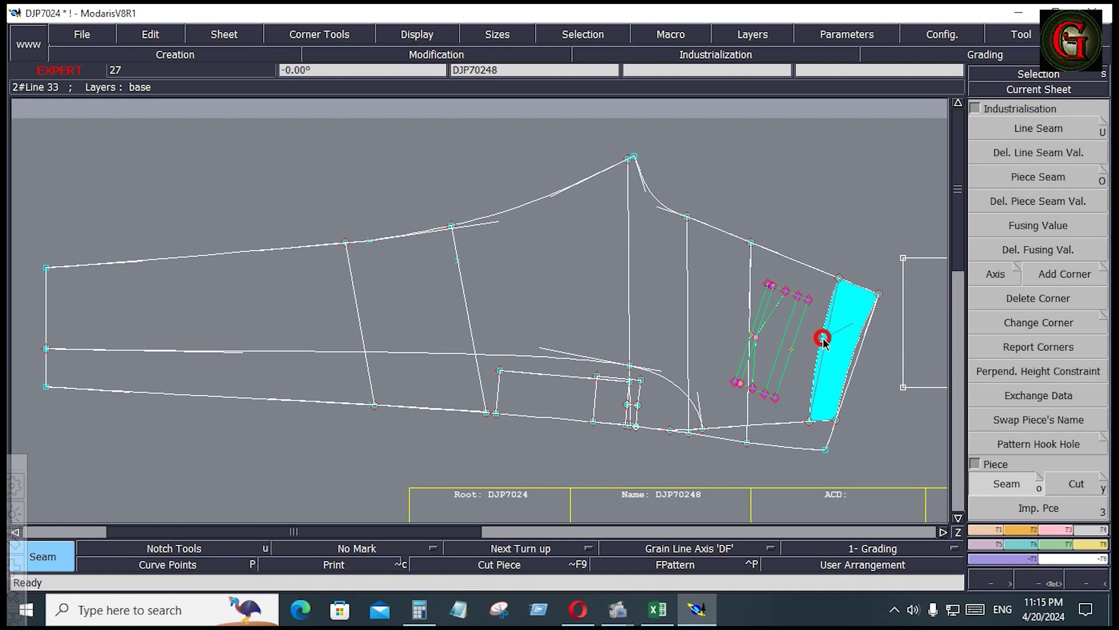
click(835, 383)
- Delete the slanted pocket lines beside the extracted curved strip from its new sheet
key(Home)
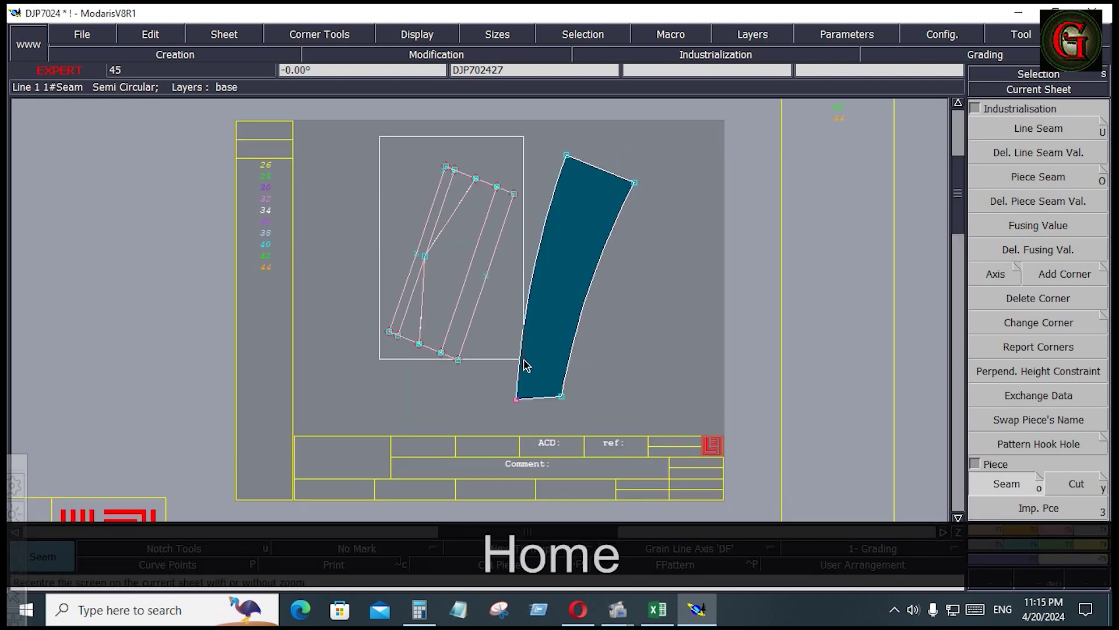
key(Delete)
click(486, 281)
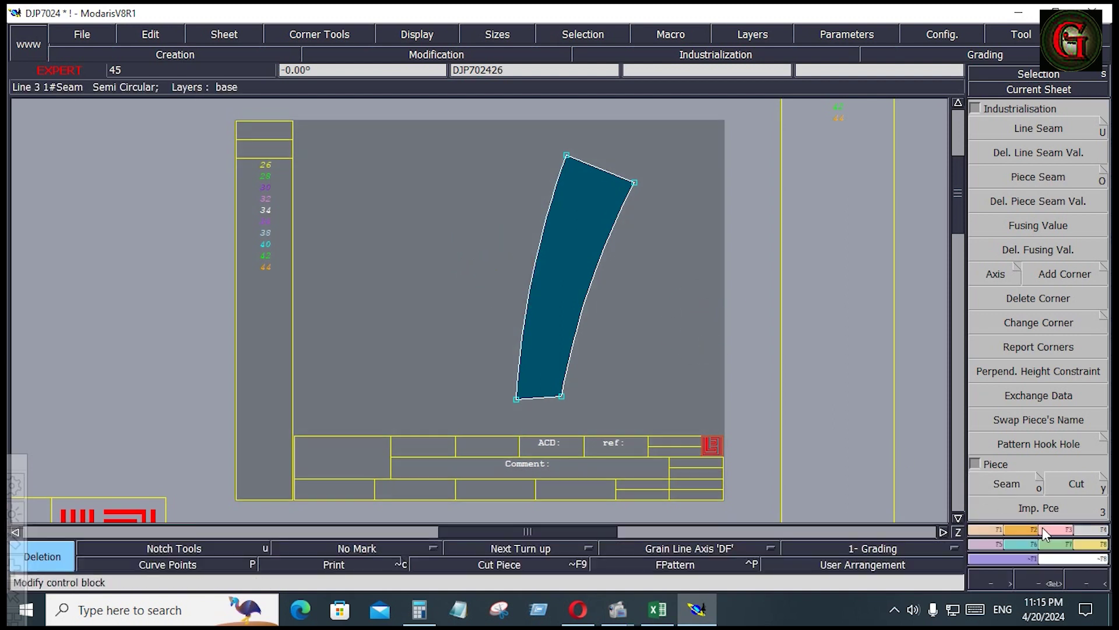
- Rotate the curved strip's sheet by -90° so the piece lies lengthwise
click(1026, 530)
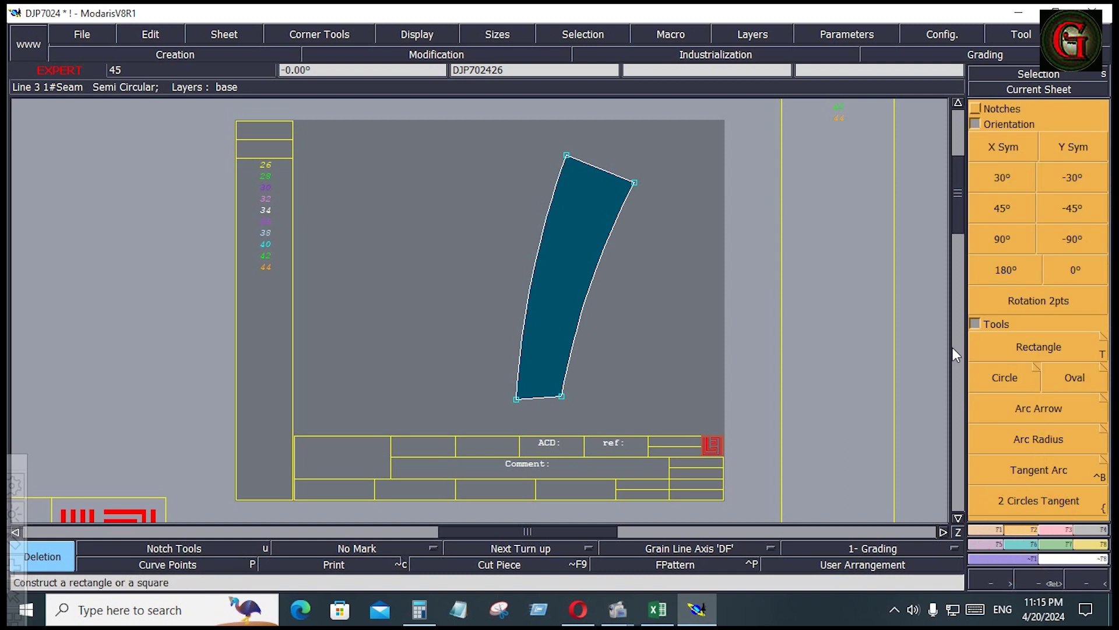
click(1041, 305)
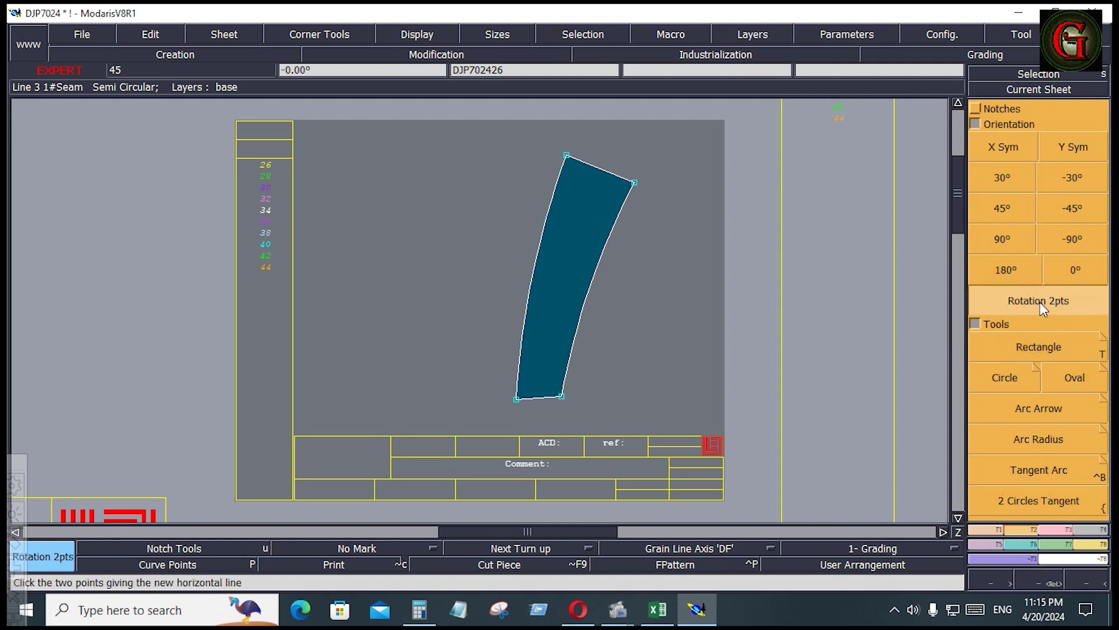
click(1075, 240)
- Set a 0.4-inch seam allowance at the beginning and end of every edge of the curved strip
key(u)
drag(365, 319, 666, 493)
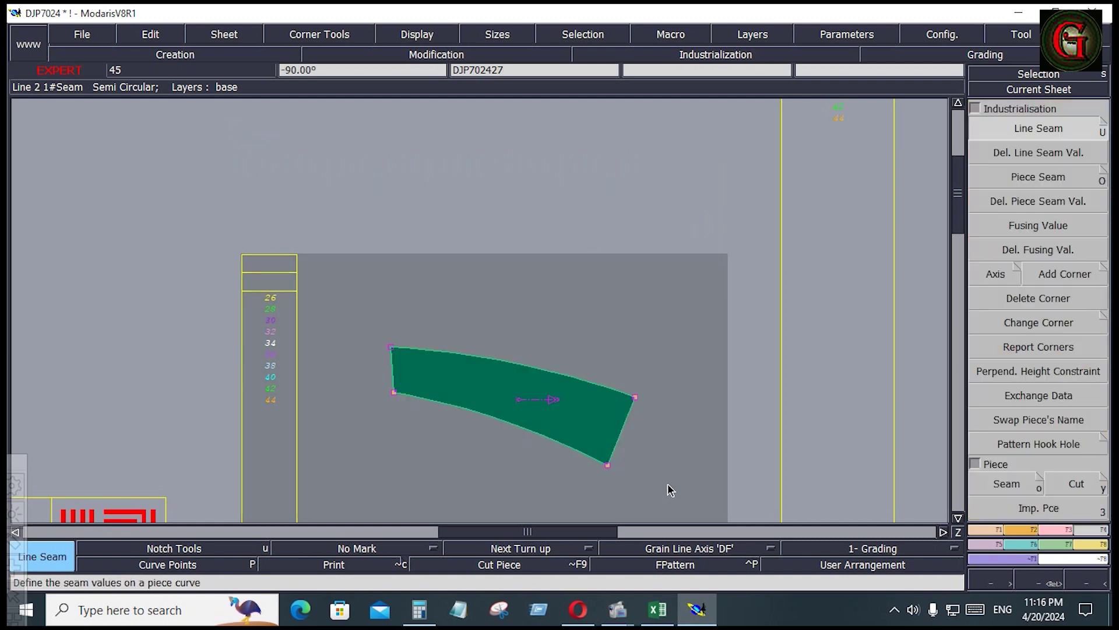
click(604, 387)
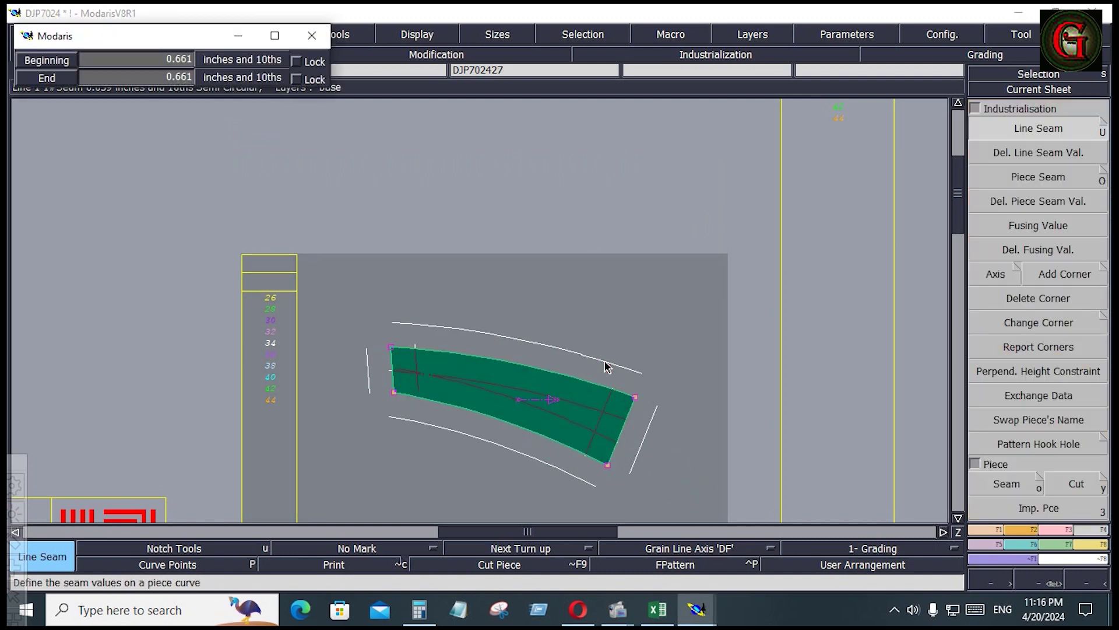
key(Down)
text(.)
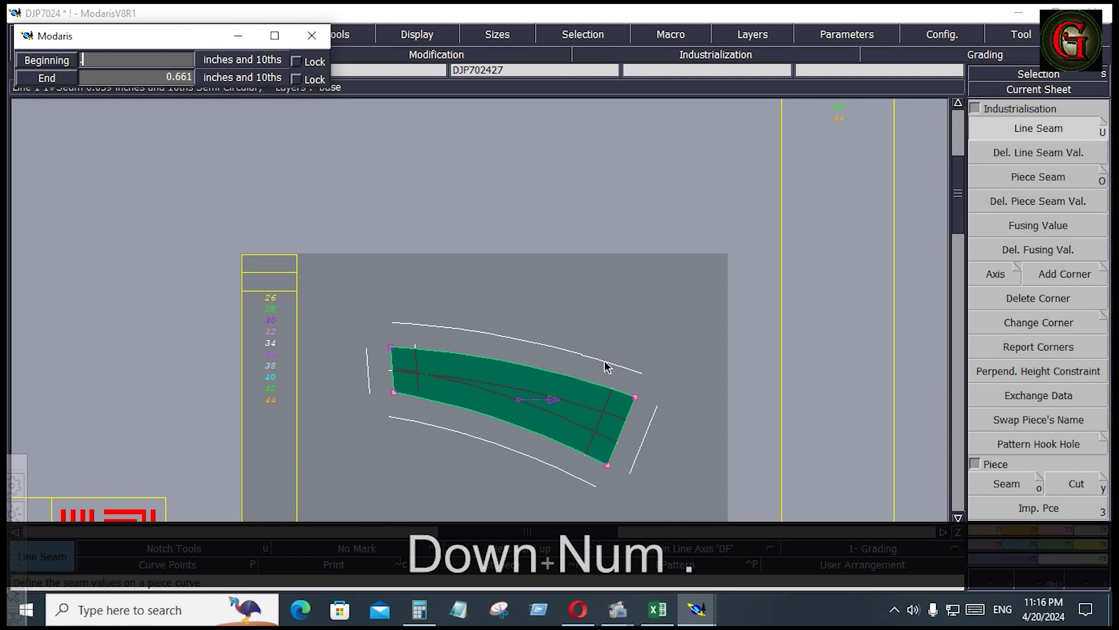
text(4)
key(Down)
text(.4)
key(Down)
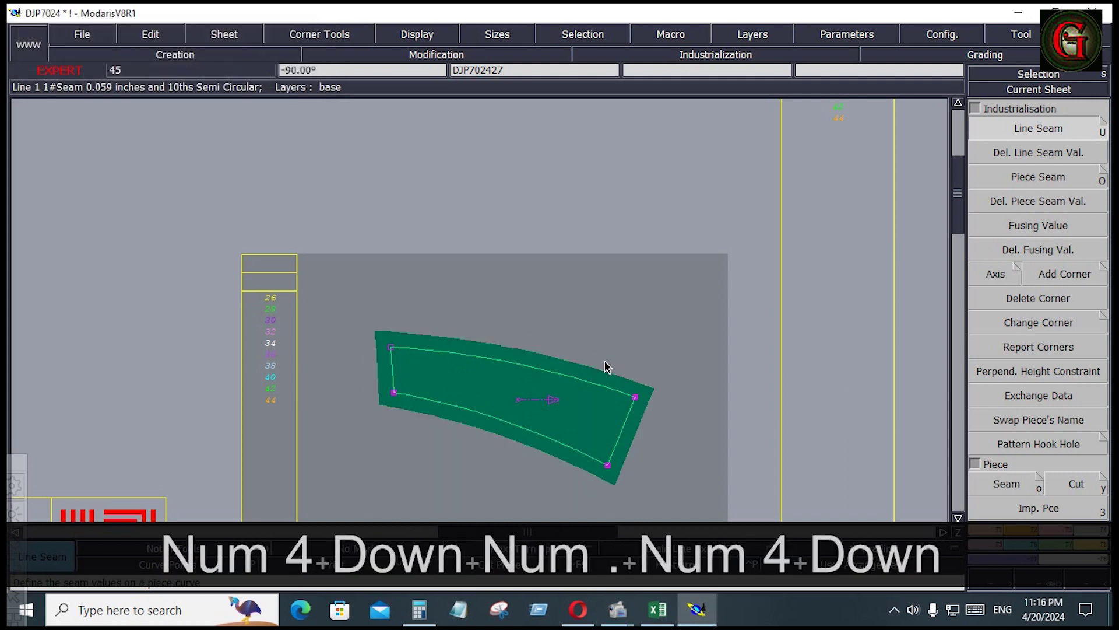
- Check the cargo pant sheet in Excel, and try a 0.75-inch seam allowance on the curved strip's upper edge in Modaris before undoing it
click(656, 609)
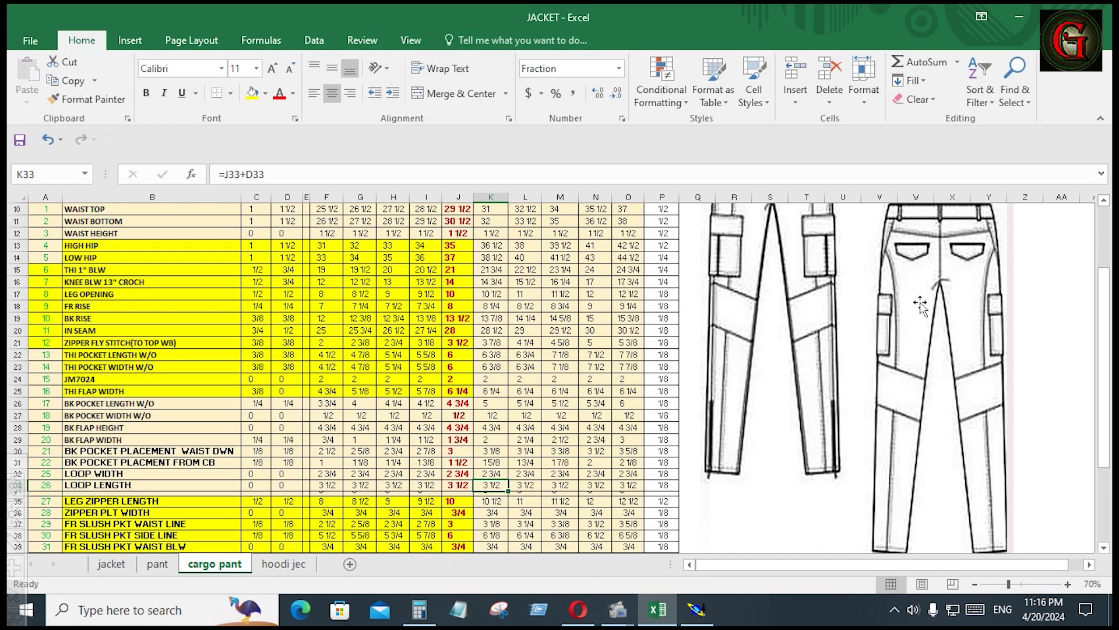
click(699, 610)
click(565, 358)
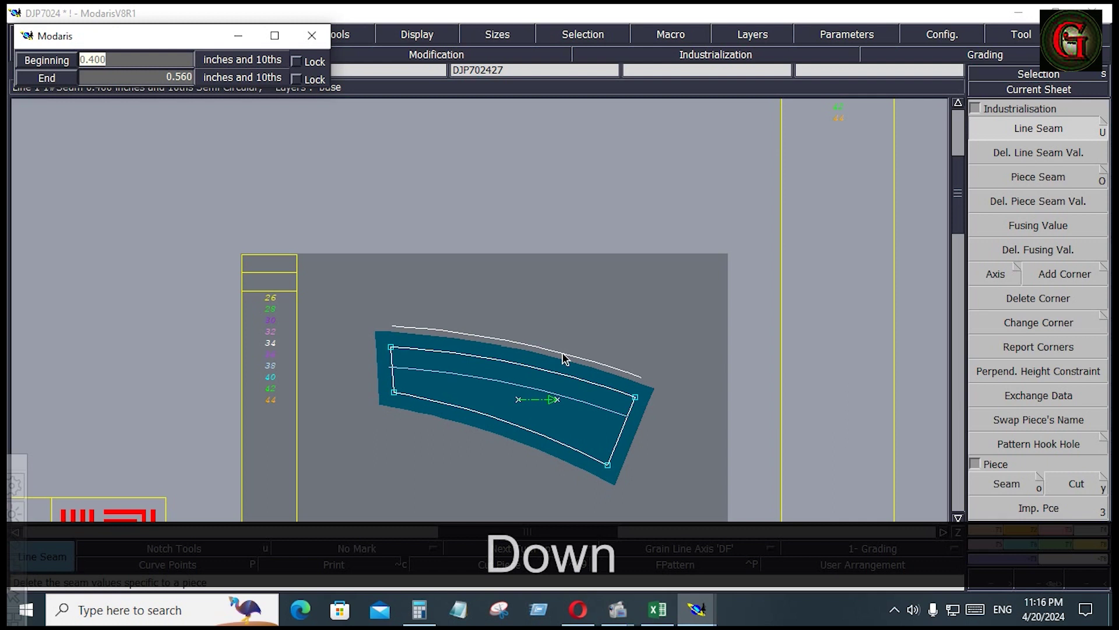
text(.75)
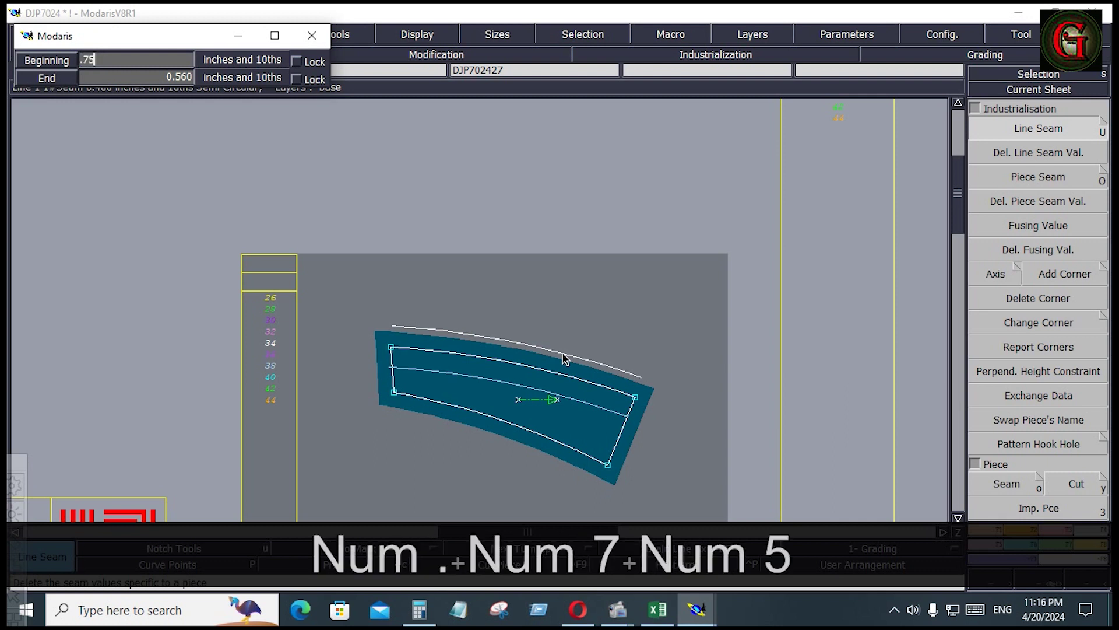
key(Down)
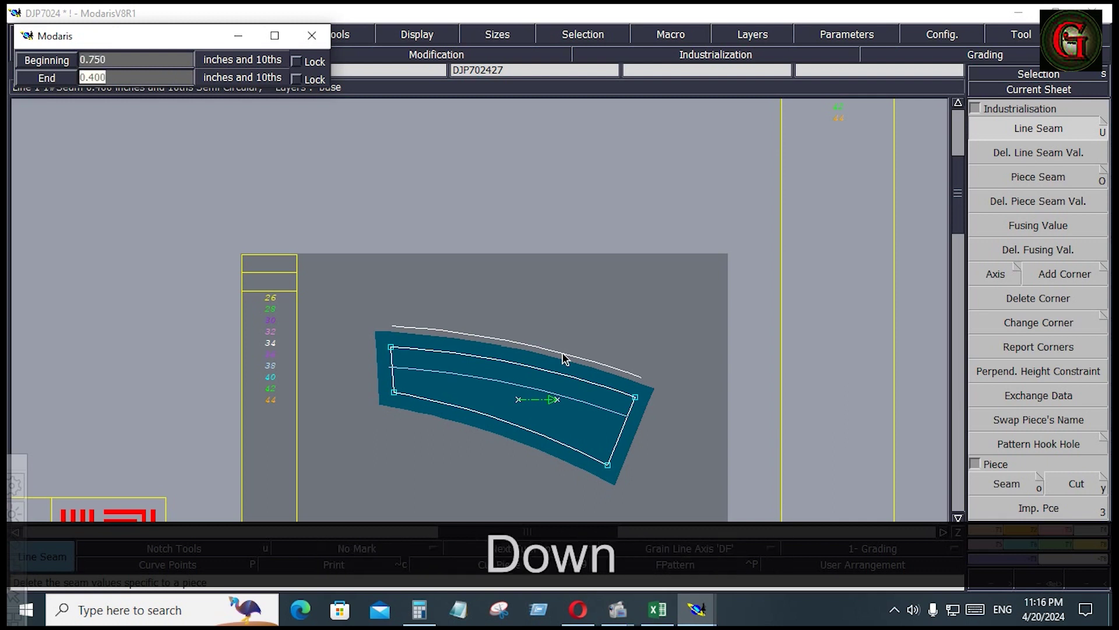
text(.75)
key(Down)
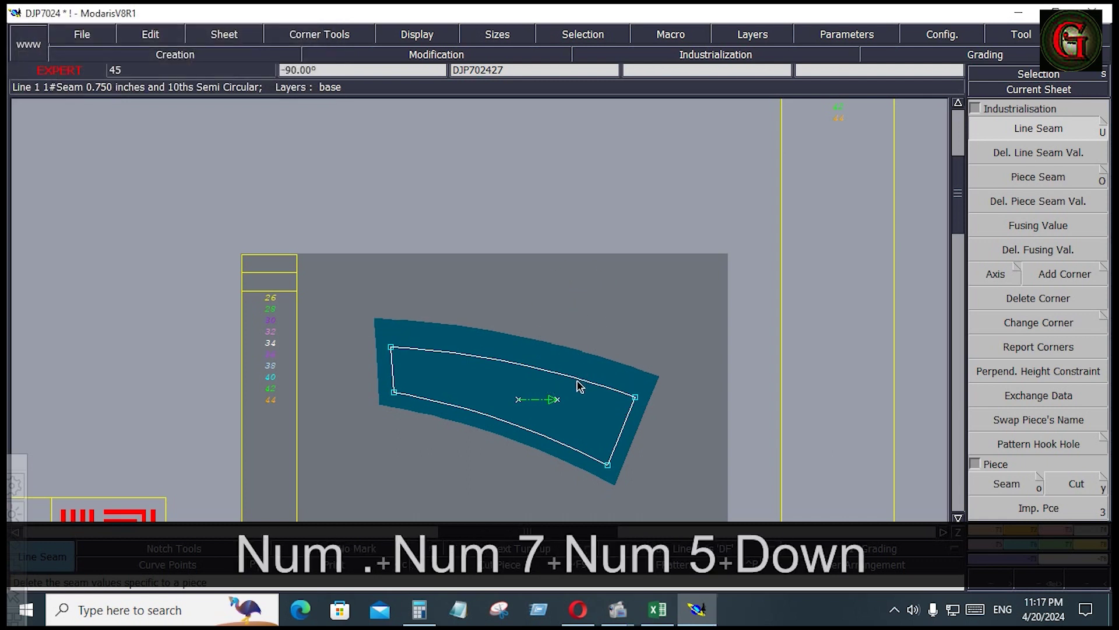
key(ctrl+z)
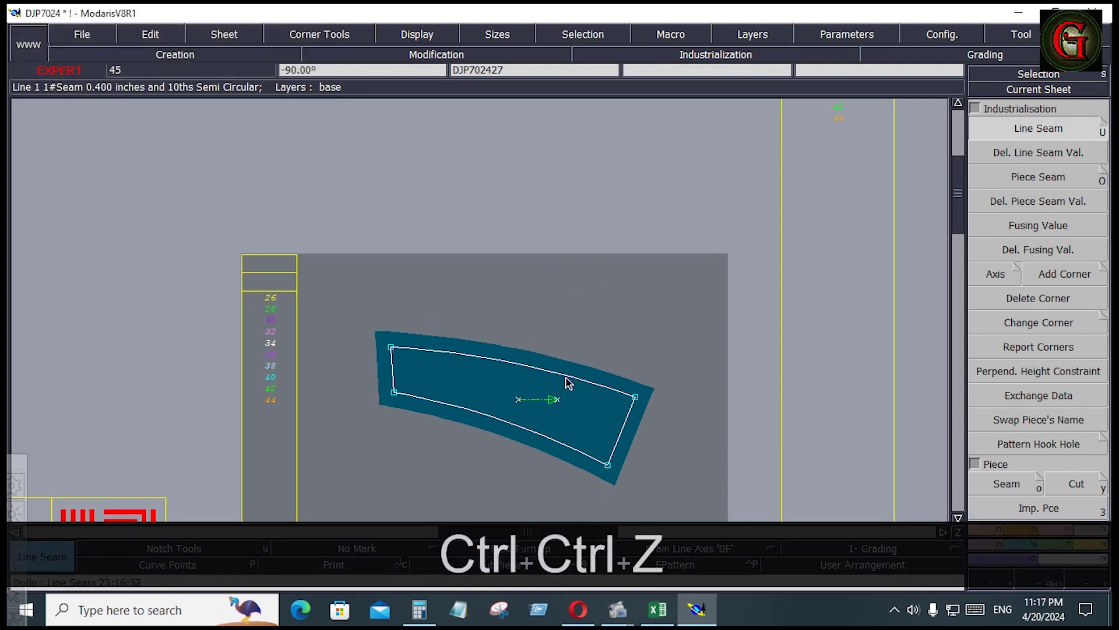
- Set the seam allowance of the curved strip's upper long edge to 0.75 inch at both ends
click(565, 374)
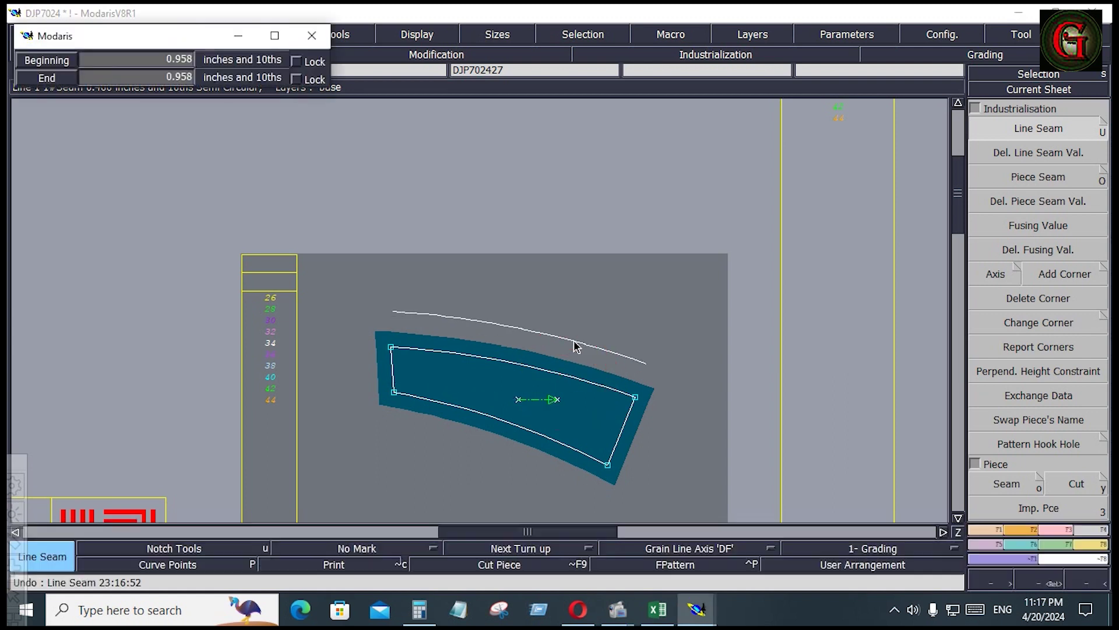
key(Down)
key(Down)
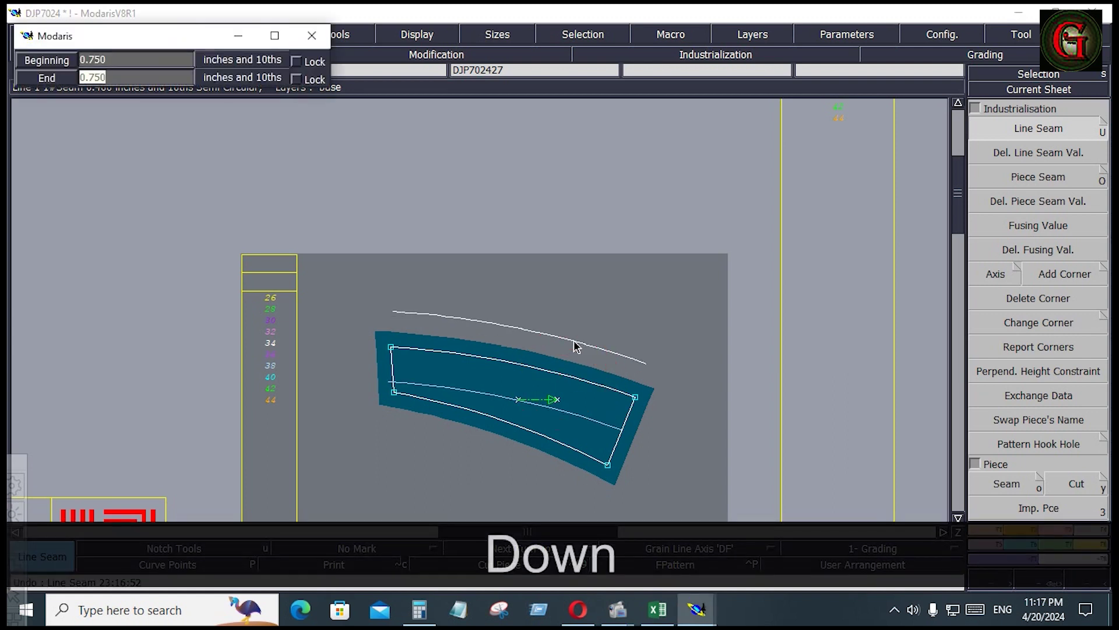
click(574, 341)
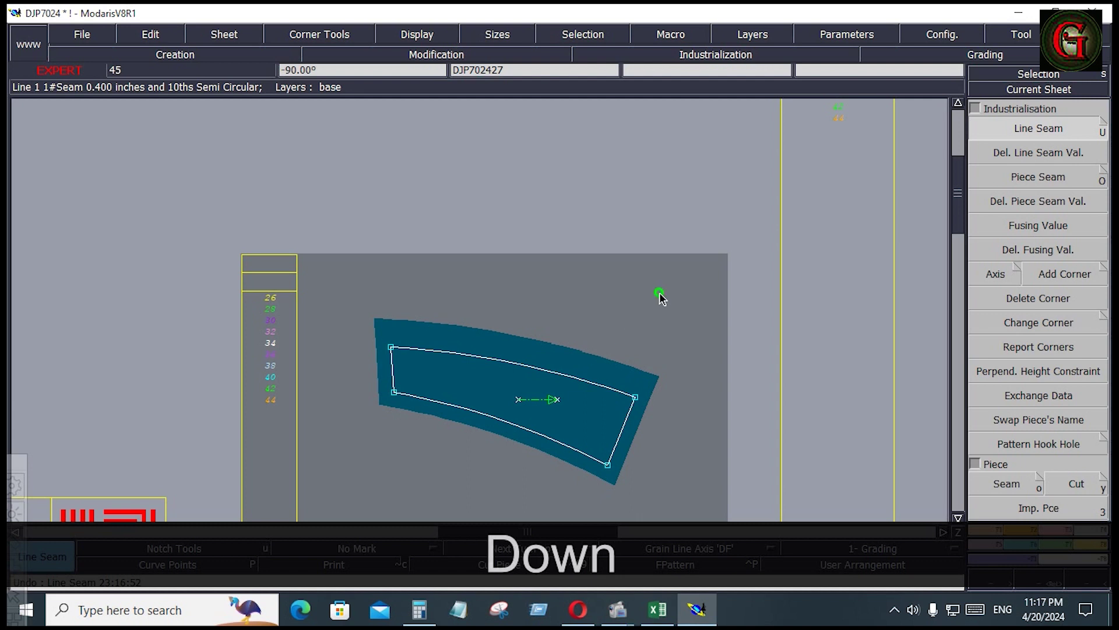
- Give the full trouser panel DJP702426 a 0.4-inch seam allowance along all of its lines
key(j)
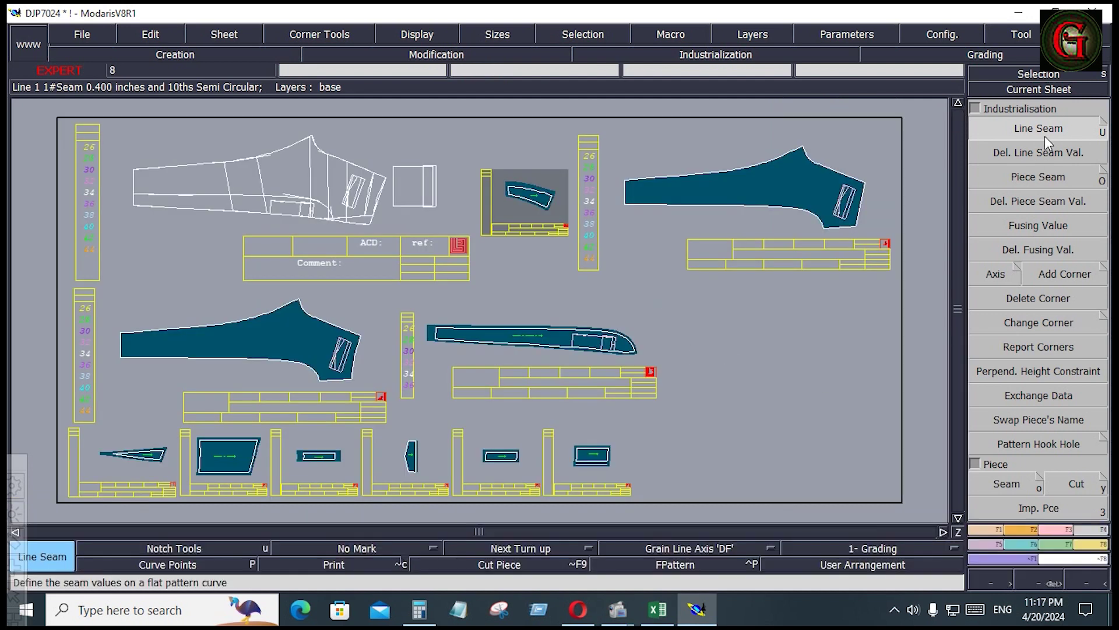
click(827, 168)
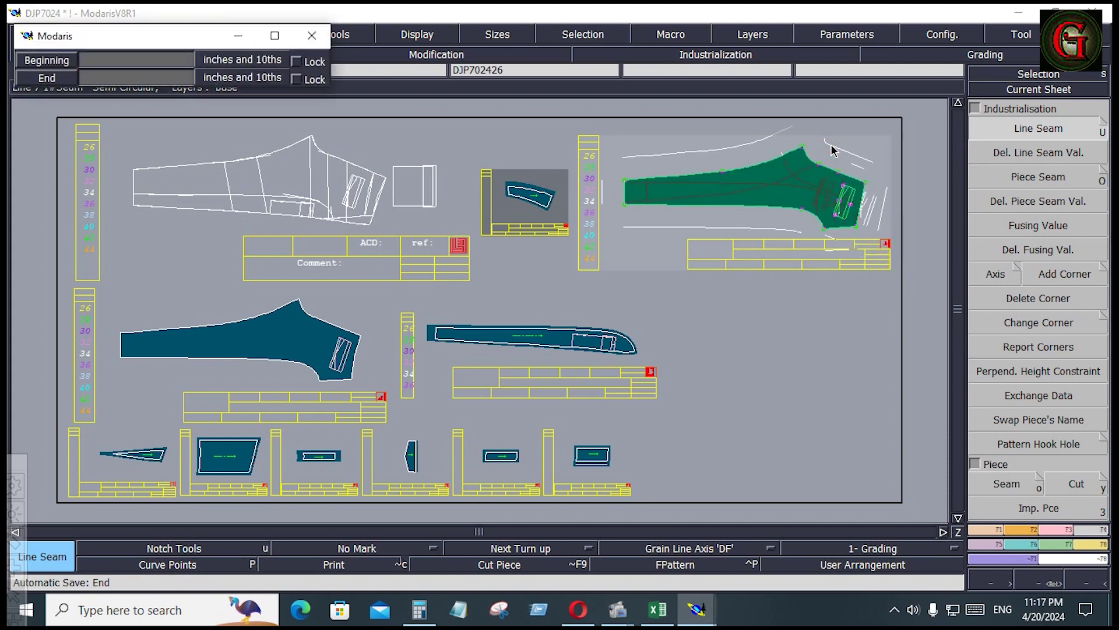
key(Down)
text(.4)
key(Down)
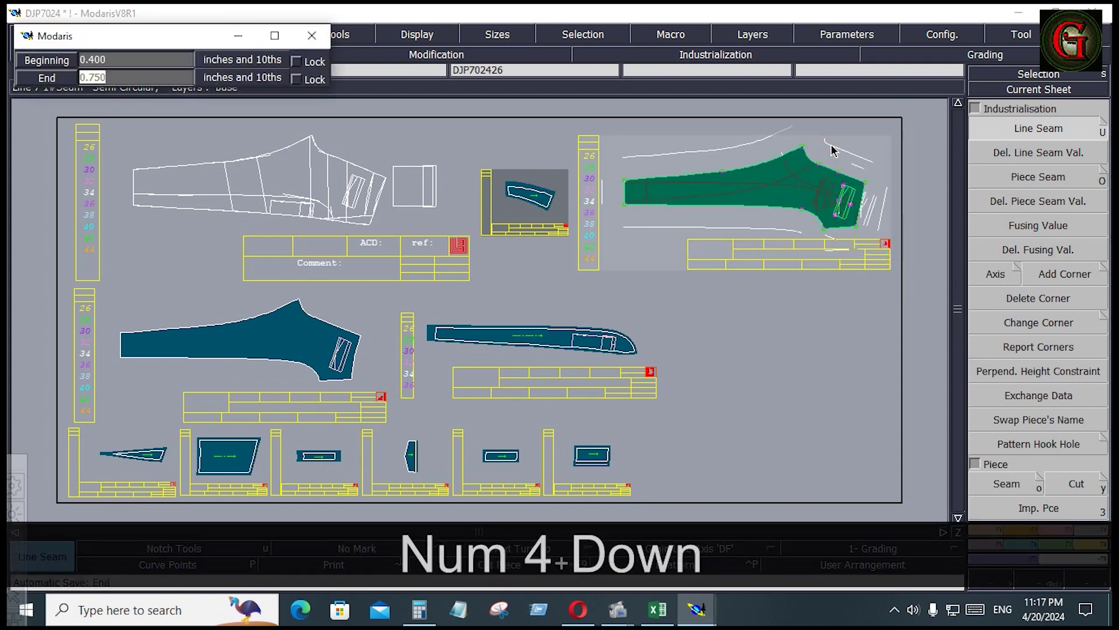
text(.4)
key(Down)
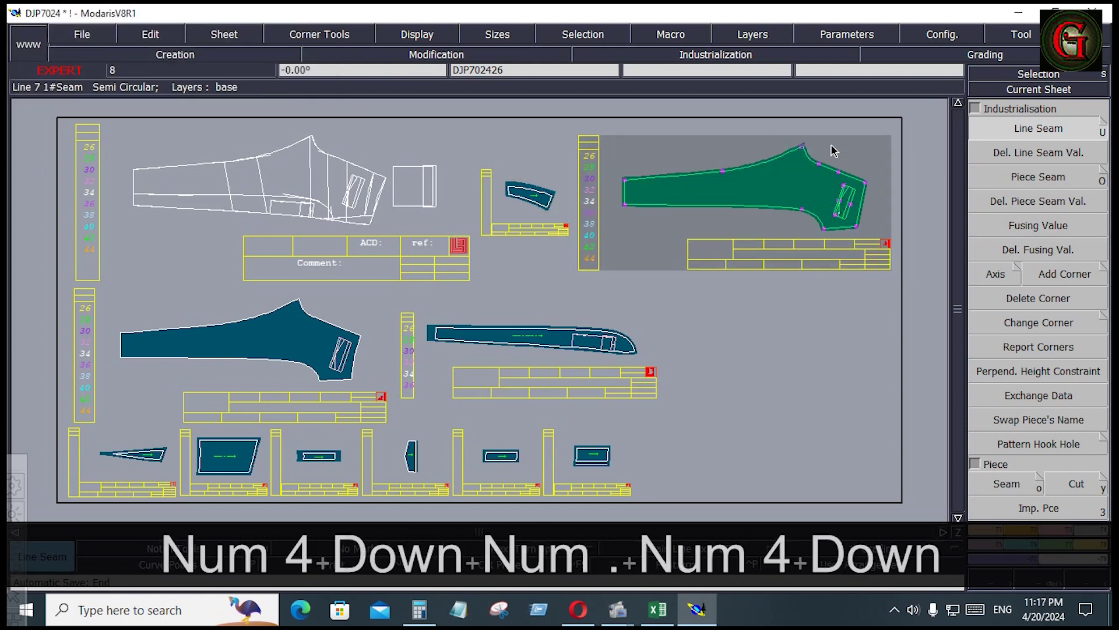
click(798, 300)
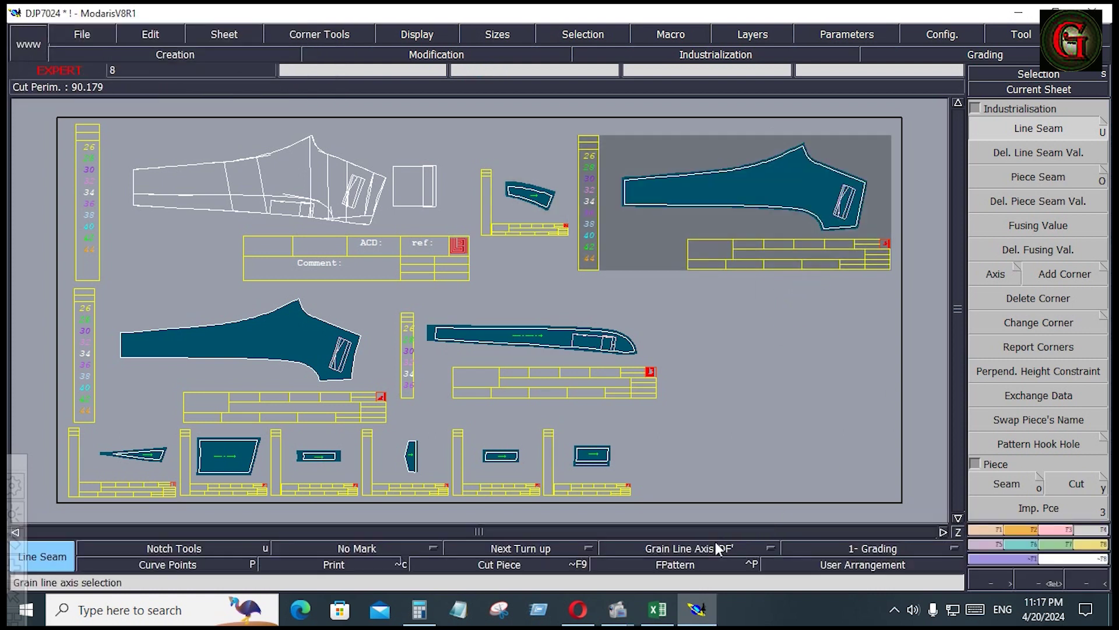
- Draw a horizontal DF grain line about 7.9 inches long inside the full trouser panel with the seam allowance
click(703, 548)
click(702, 485)
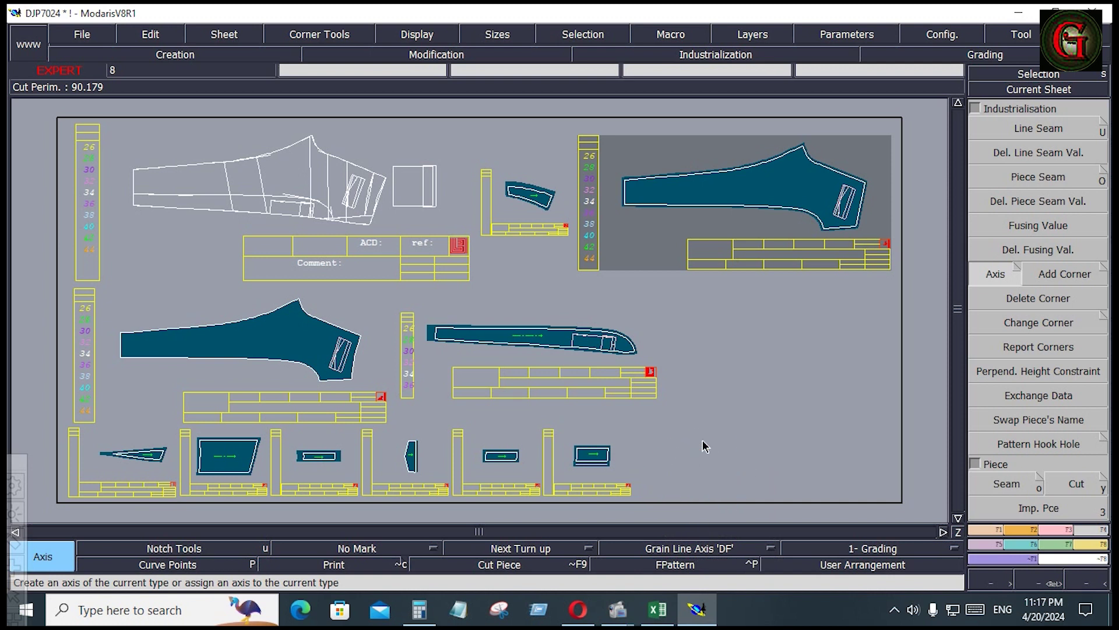
ctrl+click(756, 183)
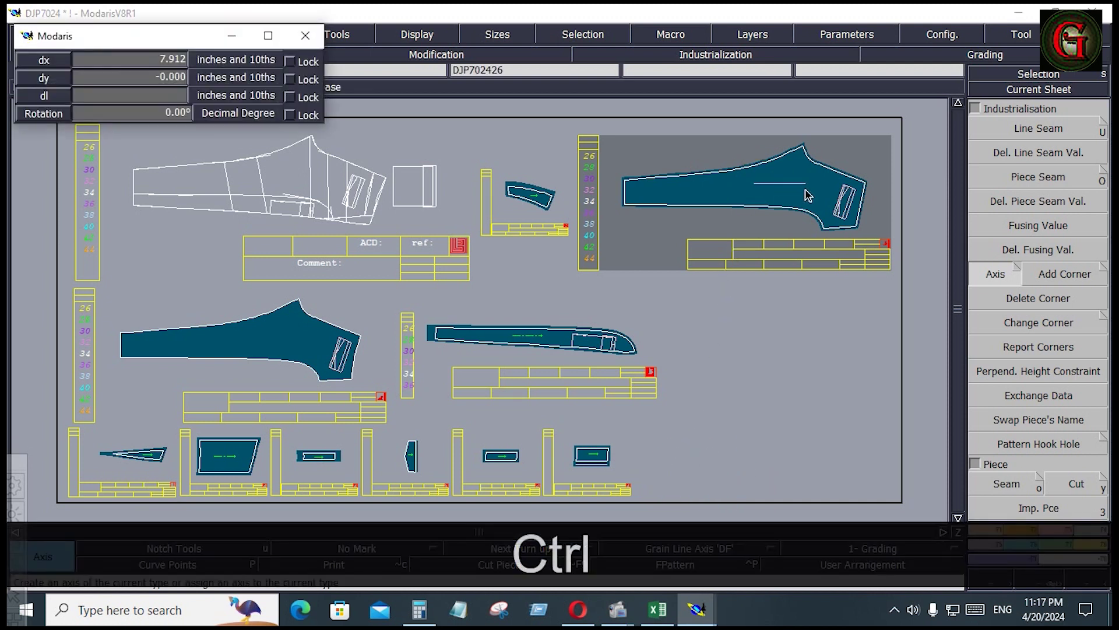
ctrl+click(806, 191)
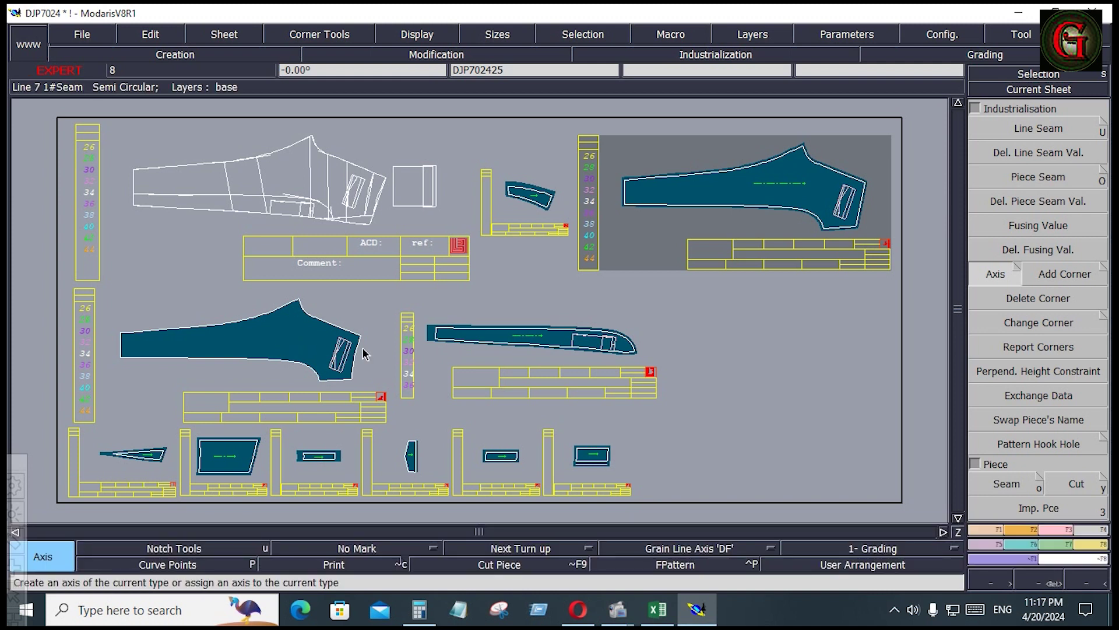
- Delete the sheet of the duplicate full trouser panel that has no seam allowance
click(323, 341)
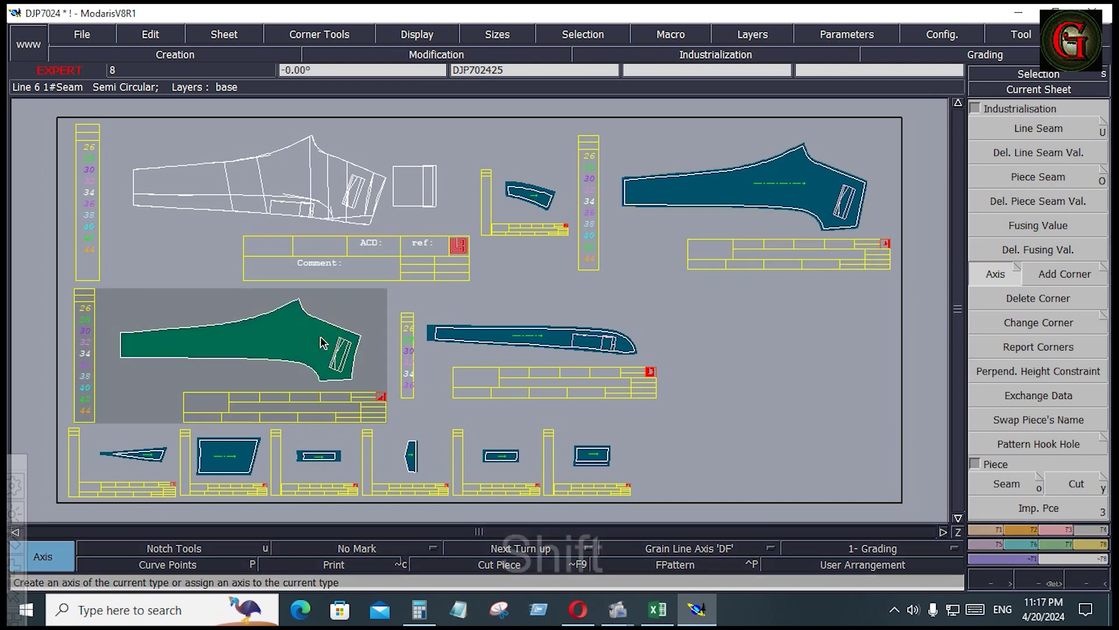
key(shift+z)
click(321, 333)
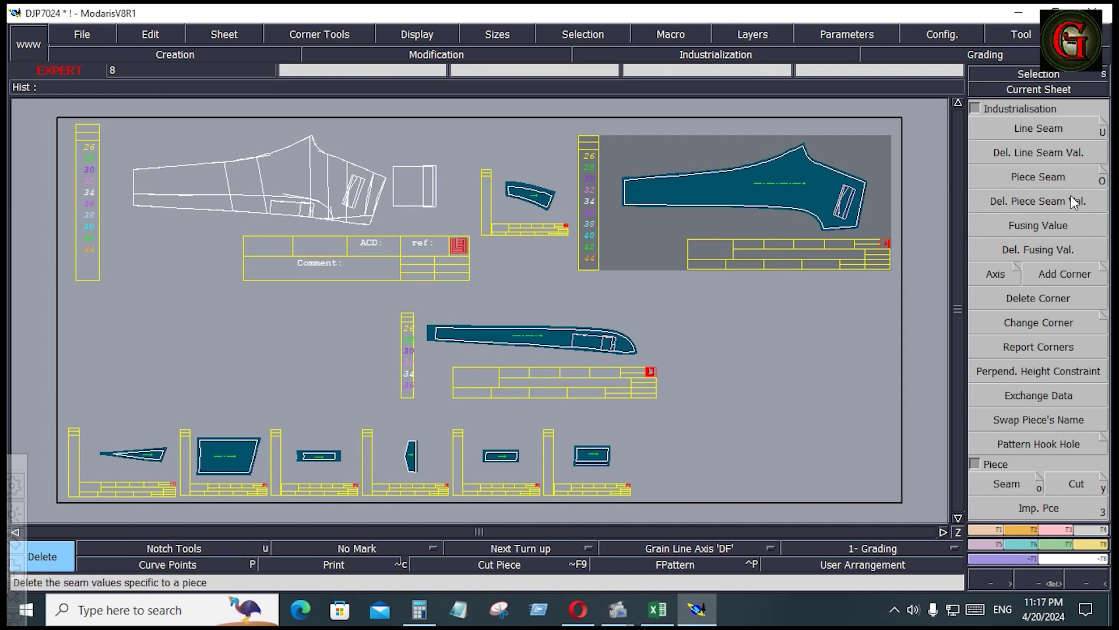
- Set the seam allowance of the remaining trouser panel's upper rise edge, between crotch and waist, to 0.75 inch at both ends
click(1039, 128)
click(840, 171)
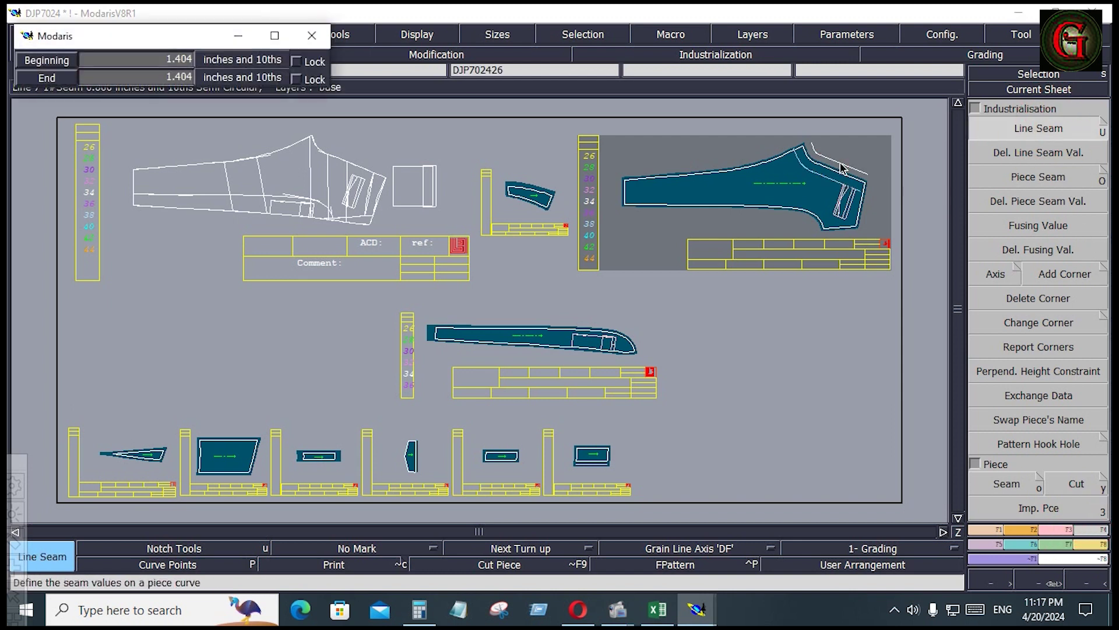
key(Down)
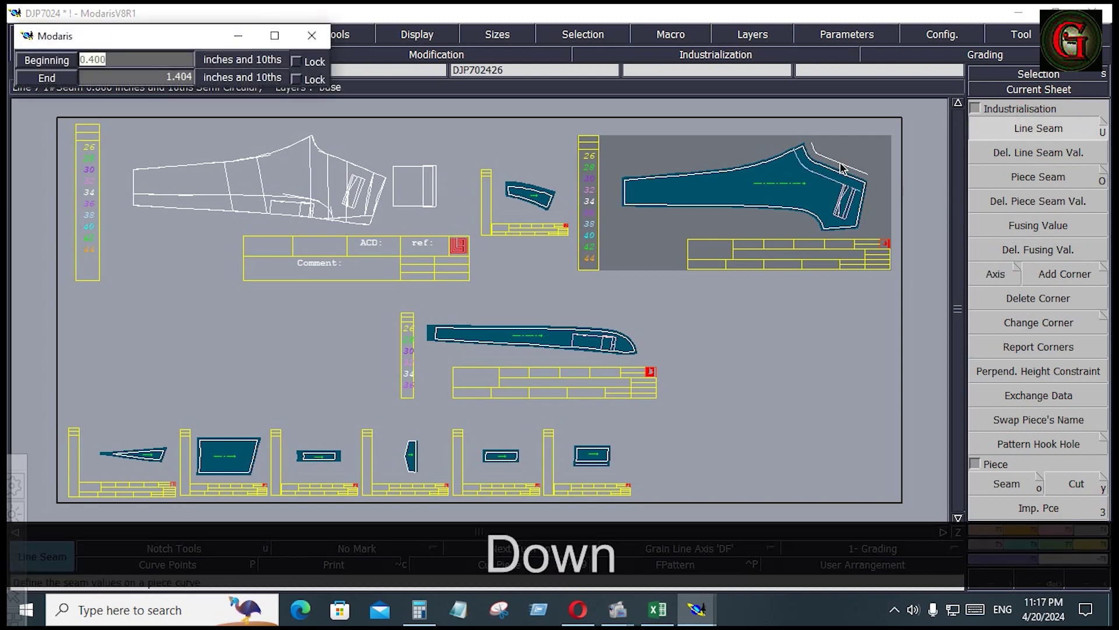
text(.75)
key(Down)
text(.)
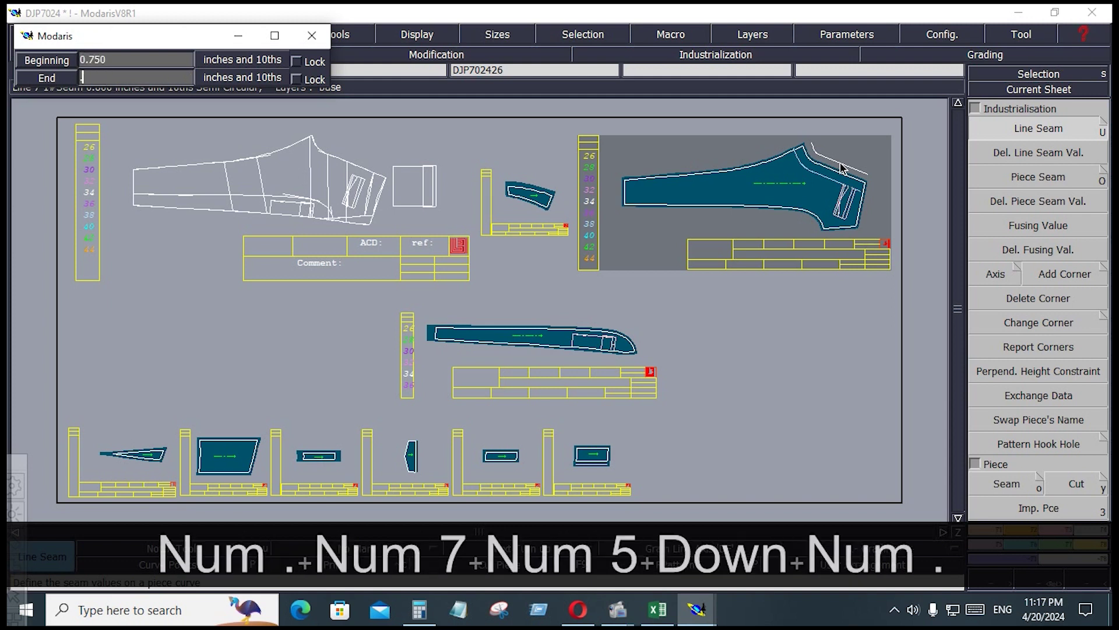
text(75)
key(Return)
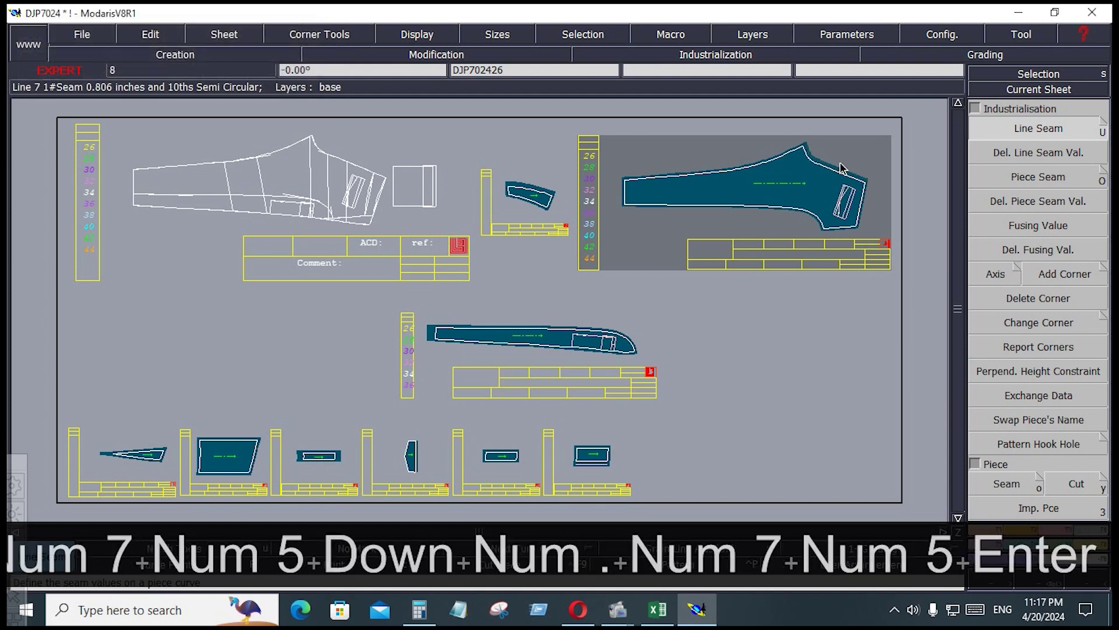